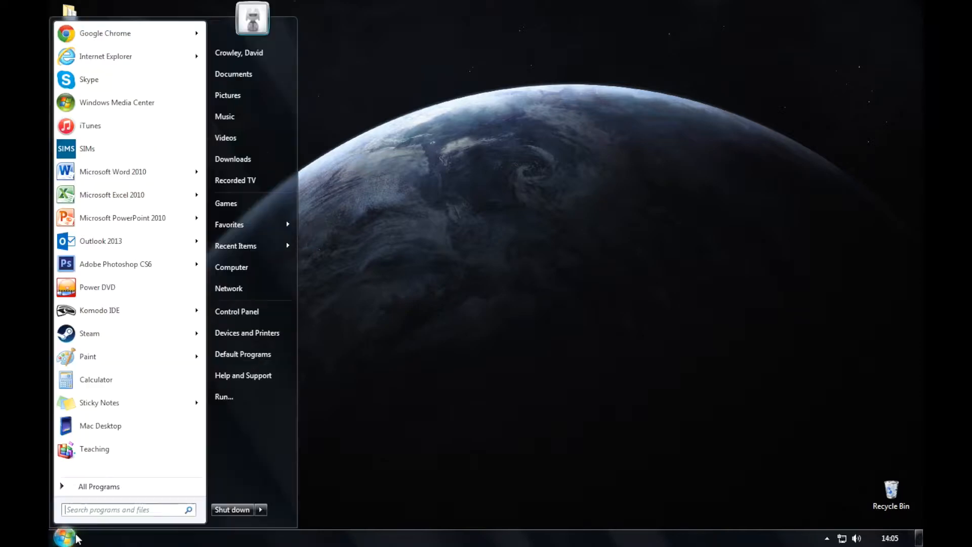
Open Microsoft Excel 2010 and create a new blank workbook.
left_click(134, 191)
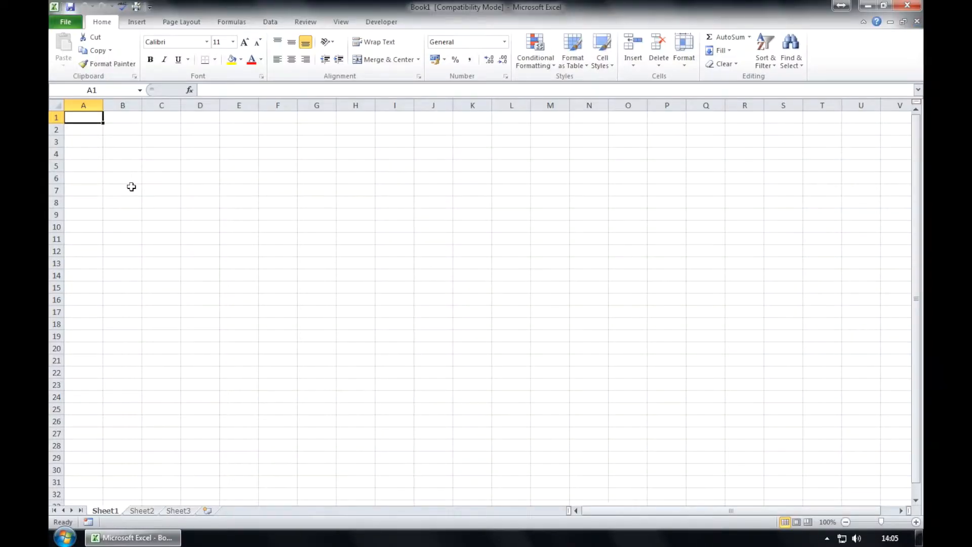
left_click(64, 21)
left_click(71, 159)
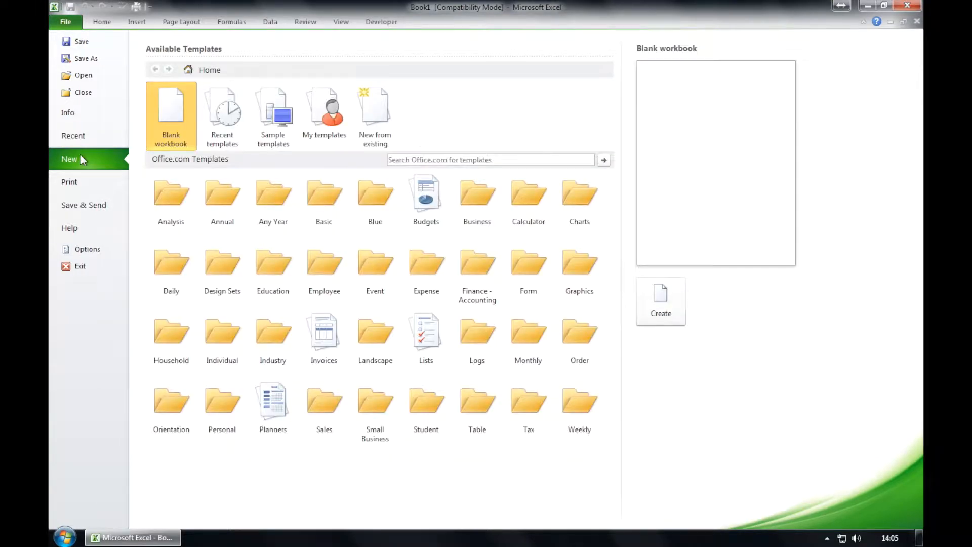
double_click(166, 105)
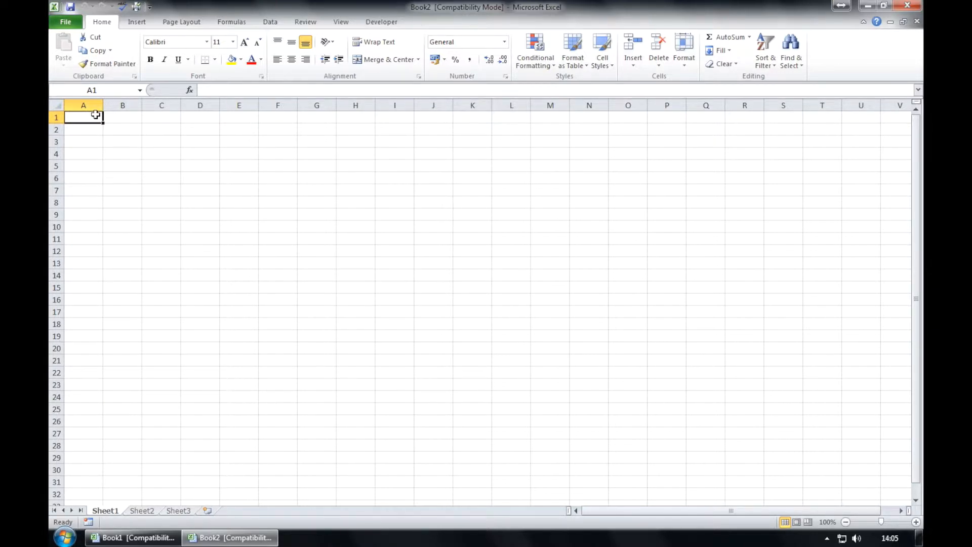
Enter 100 in cell A1 of Sheet1, and replace it with 200.
type("100")
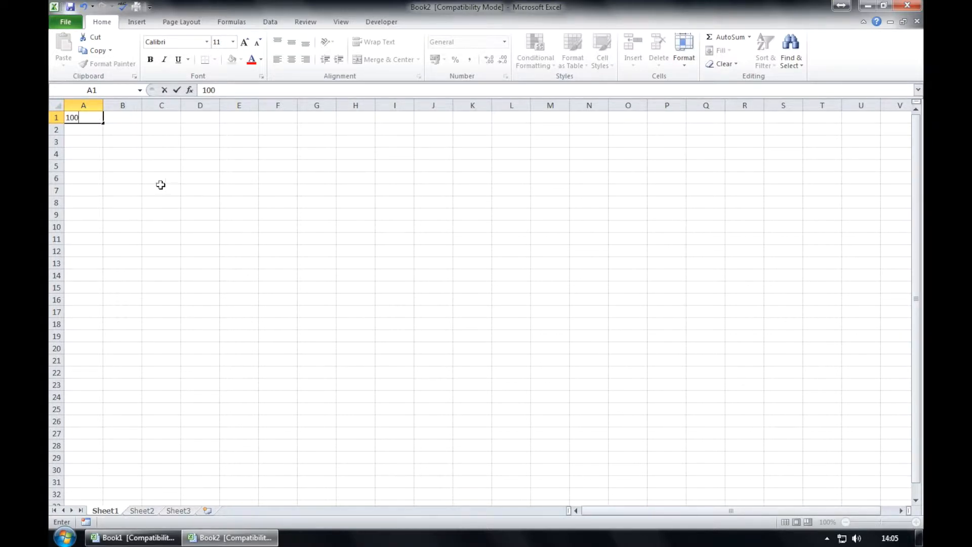
left_click(134, 189)
left_click(90, 120)
key("BackSpace")
key("Return")
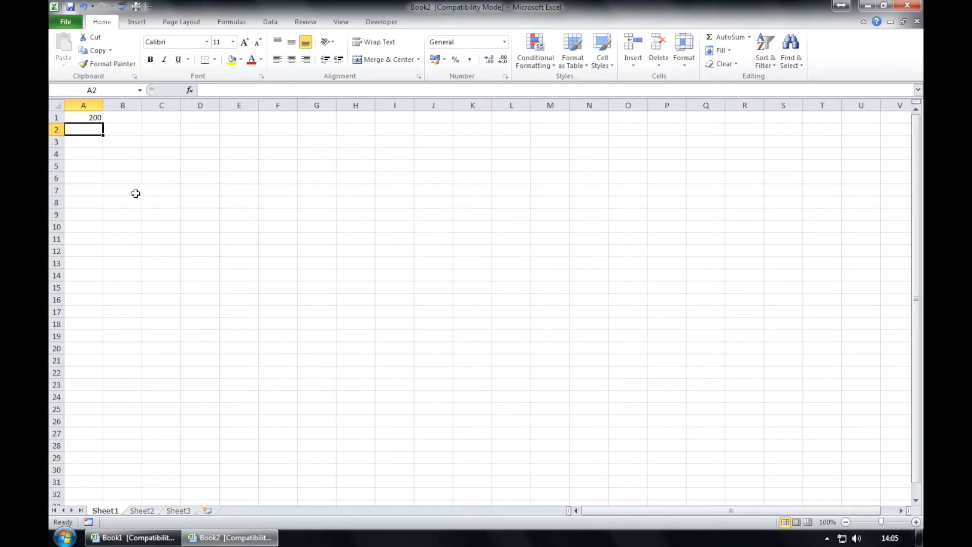
Enter 300 in cell A2 and move the contents of cell A1 to cell A3.
type("300")
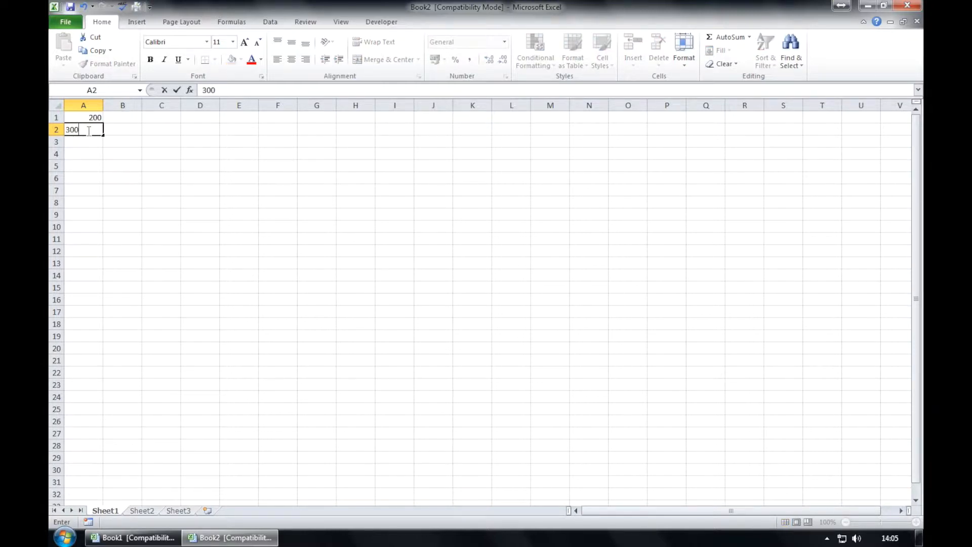
left_click(100, 153)
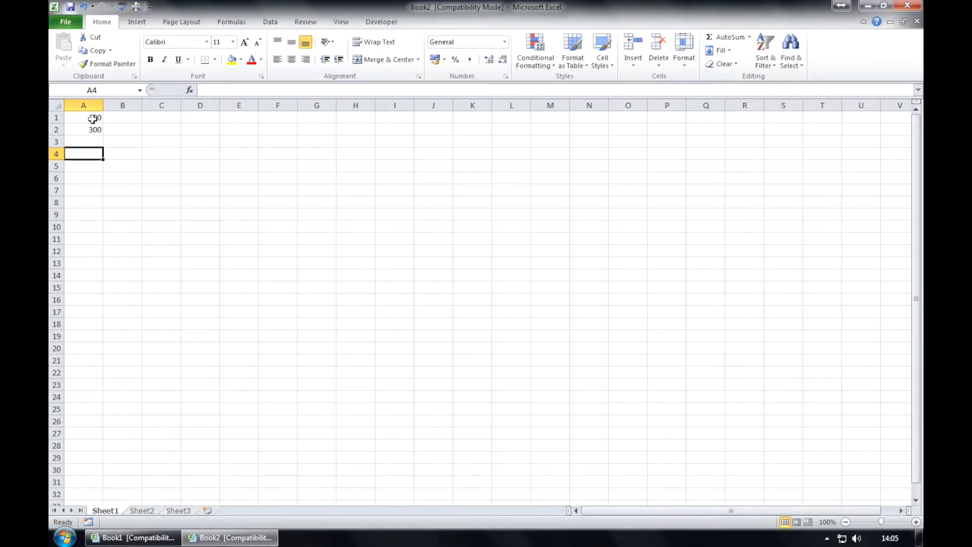
left_click(91, 117)
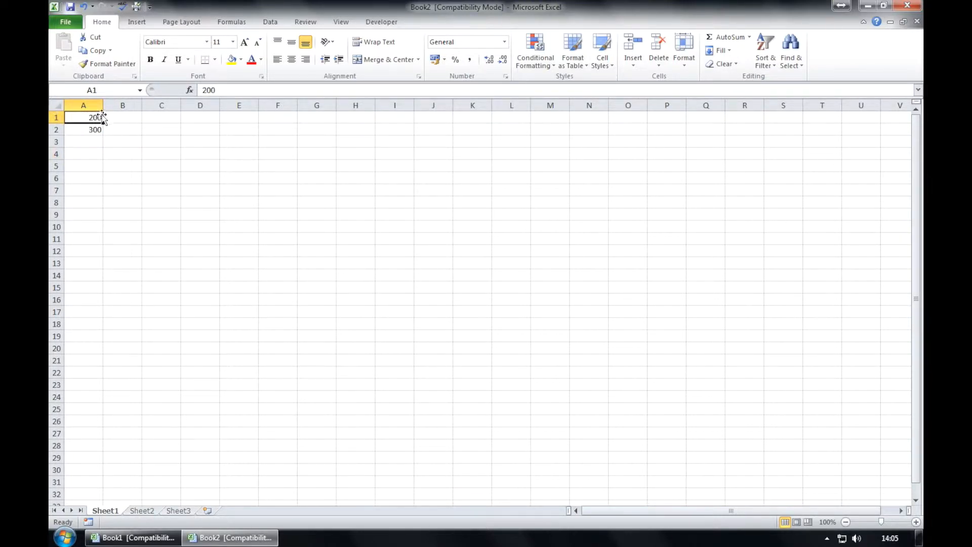
left_click_drag(103, 120, 108, 141)
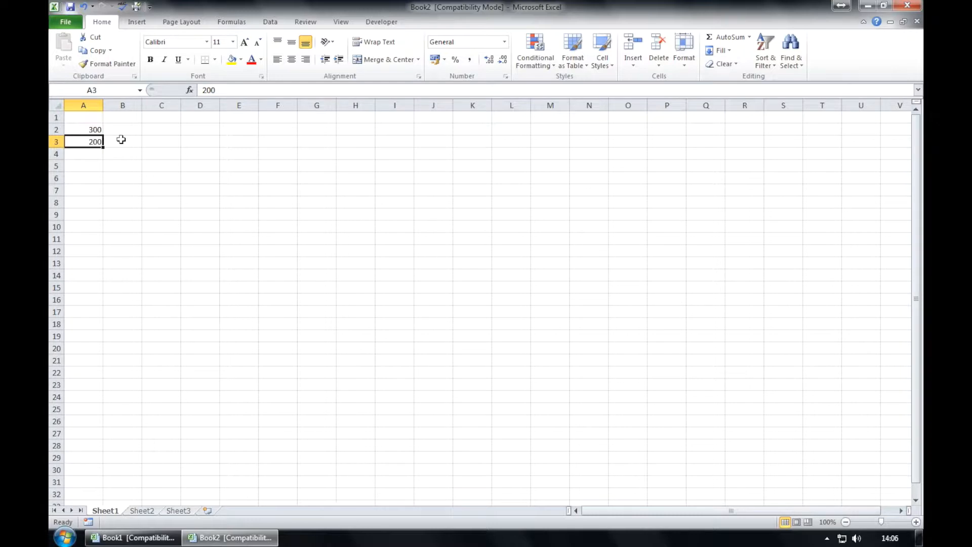
Move the two values in cells A2:A3 together to cells B1:B2.
left_click(90, 128)
left_click_drag(91, 128, 96, 141)
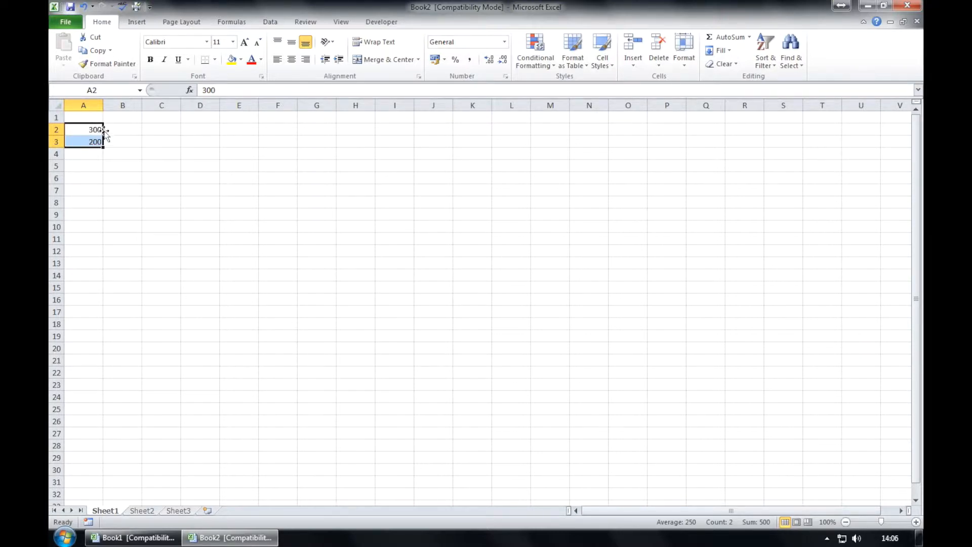
mouse_move(104, 130)
left_mouse_down()
mouse_move(115, 132)
mouse_move(115, 120)
left_mouse_up()
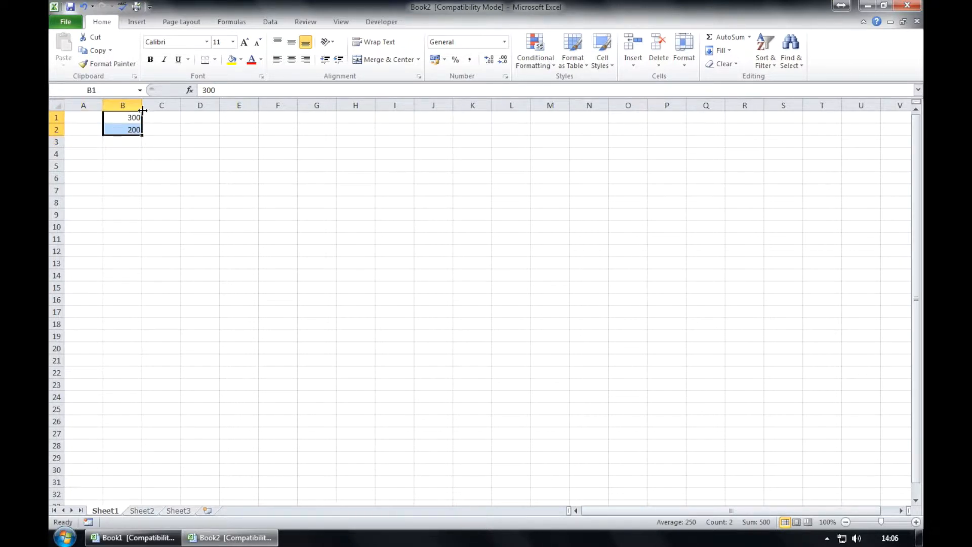
Copy cells B1:B2 from Sheet1 and paste them into Sheet2 starting at cell B1.
left_click(98, 52)
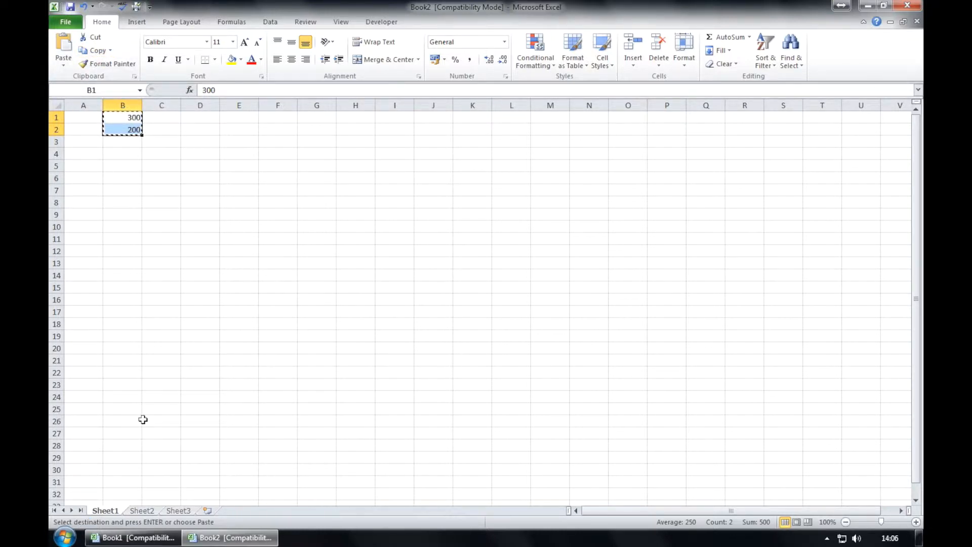
left_click(139, 511)
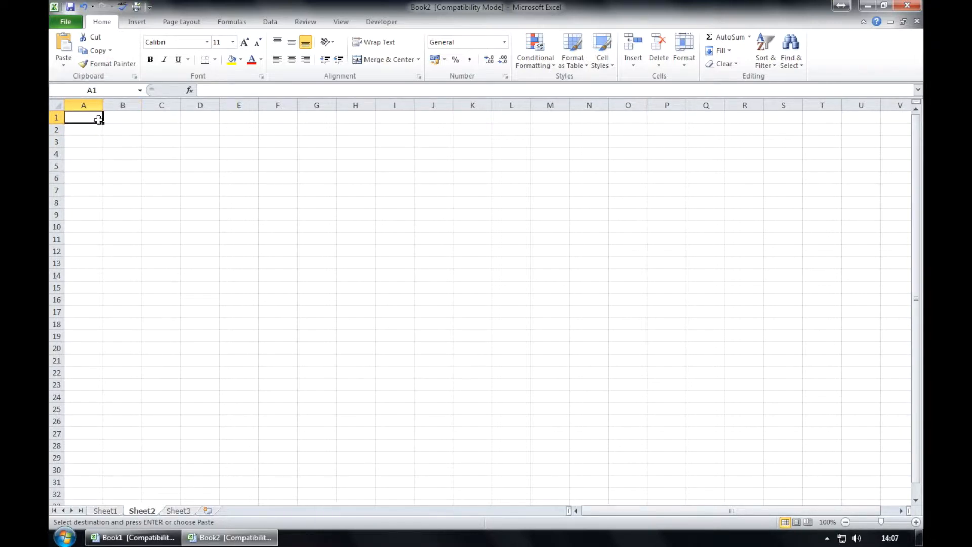
left_click(132, 118)
left_click(64, 48)
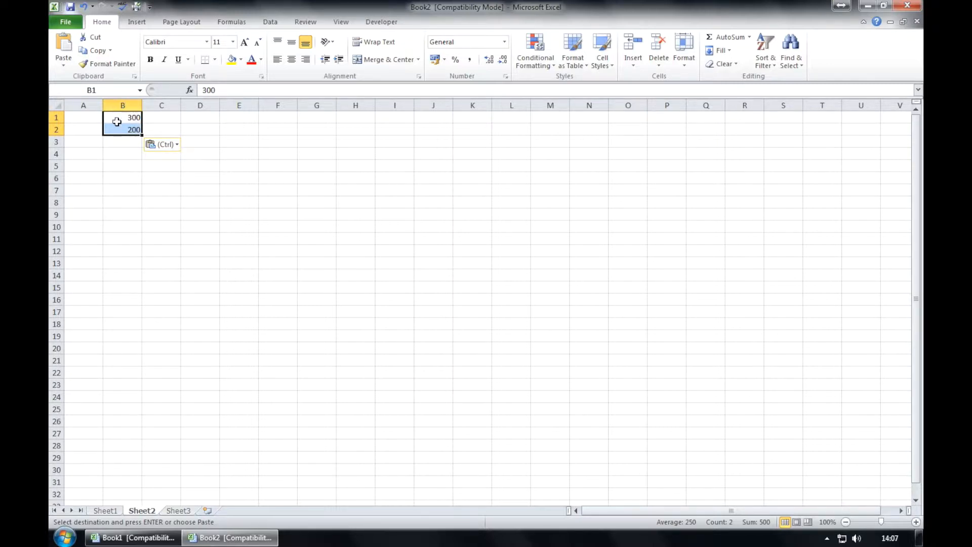
Create another new blank workbook.
left_click(66, 22)
left_click(77, 157)
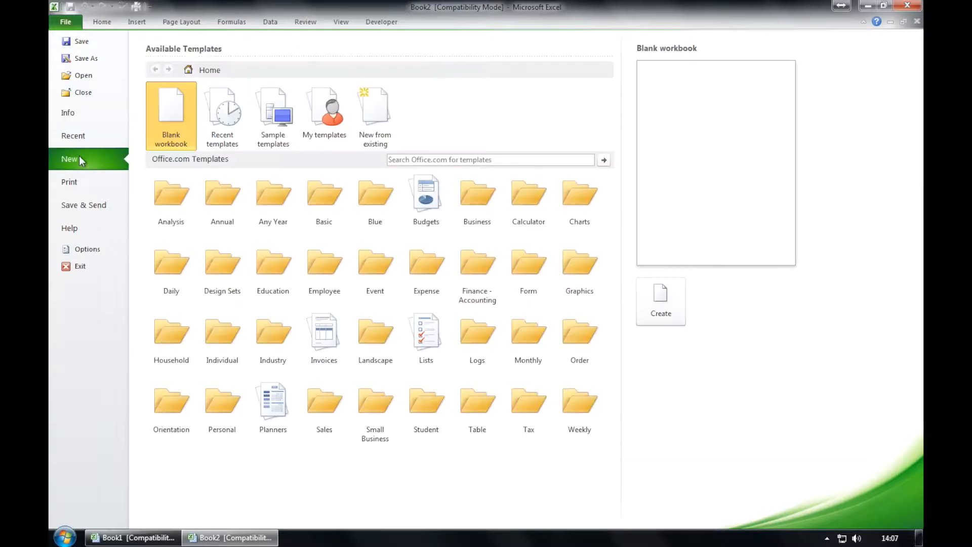
double_click(170, 109)
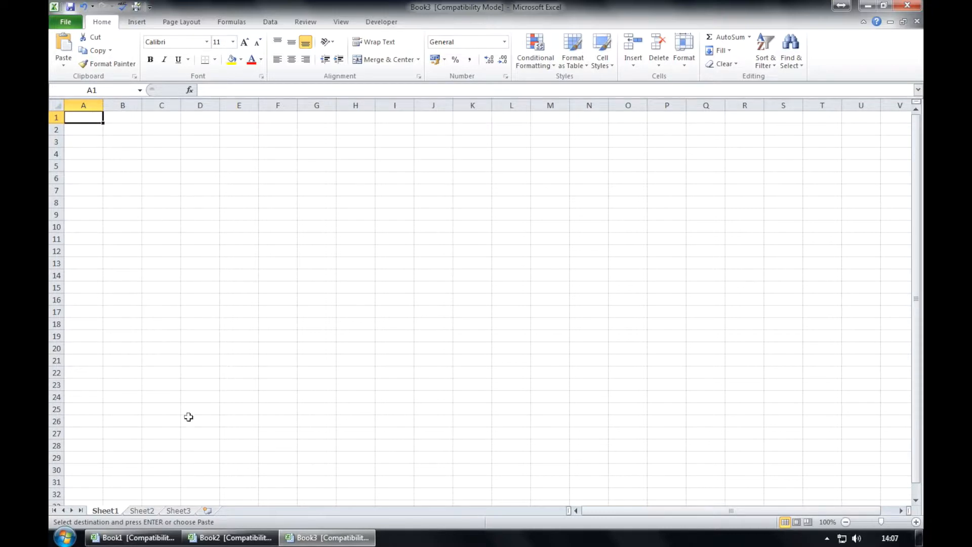
Copy cells B1:B2 from Sheet2 of Book2 and paste them at cell A1 on Sheet1 of Book3.
left_click(231, 537)
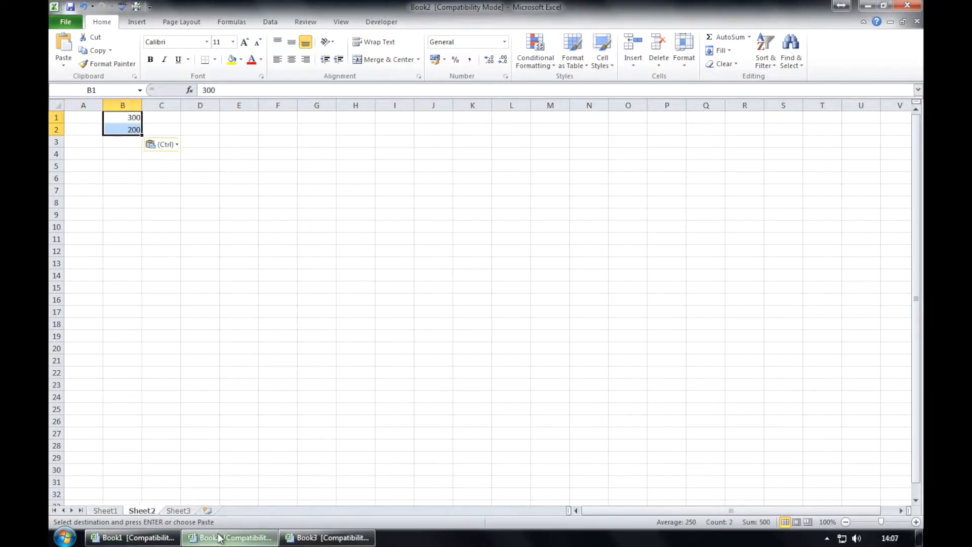
left_click(105, 510)
left_click(153, 513)
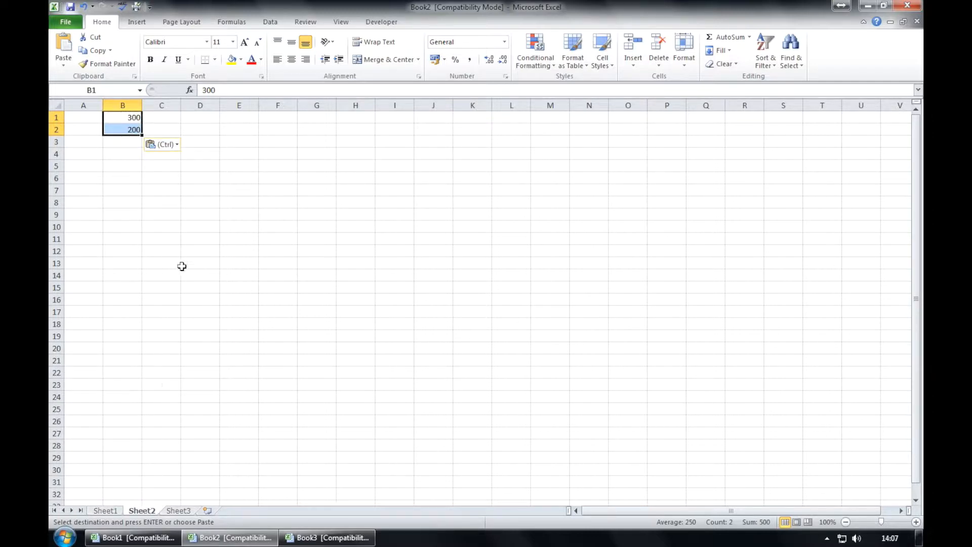
left_click(135, 118)
left_click_drag(134, 118, 134, 130)
left_click(100, 51)
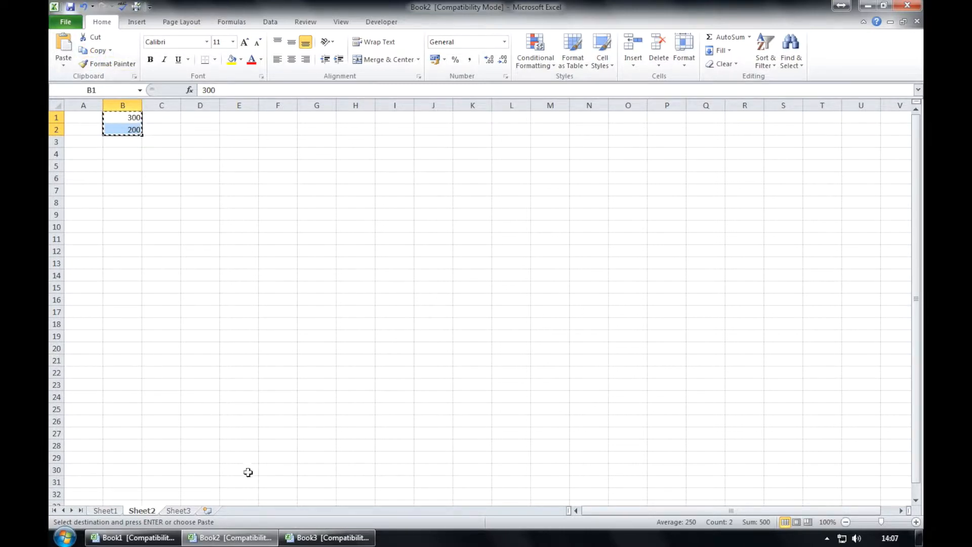
left_click(295, 538)
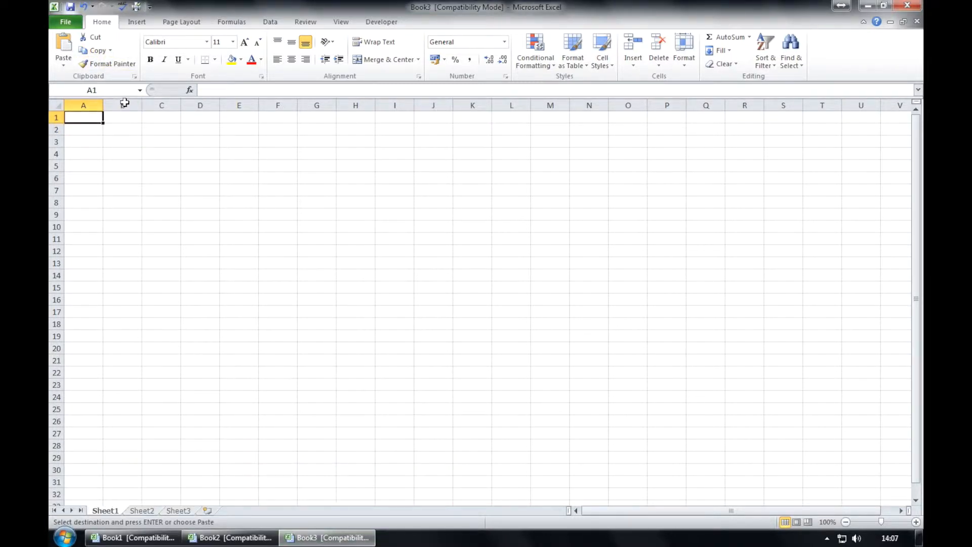
left_click(63, 44)
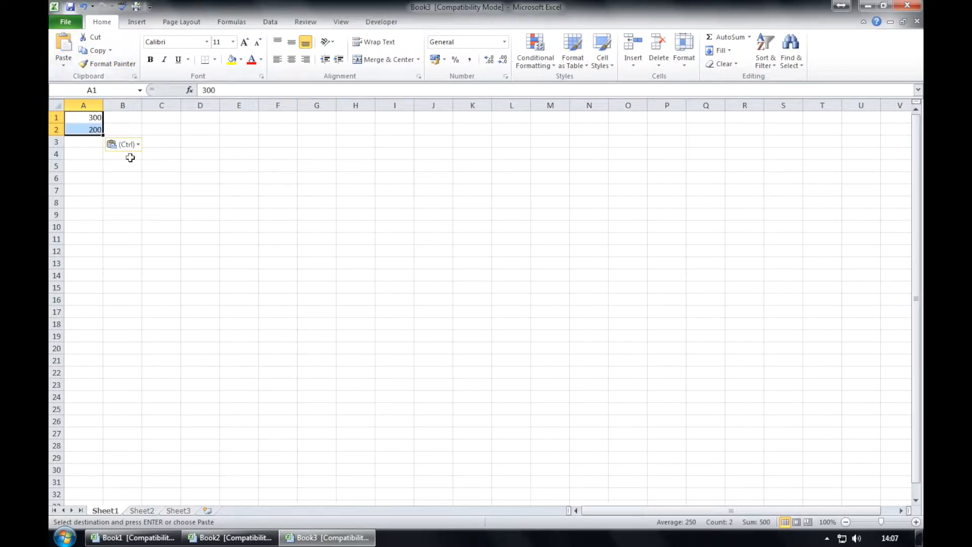
Save the Book2 workbook to the Desktop with the file name test.xlsx.
left_click(231, 537)
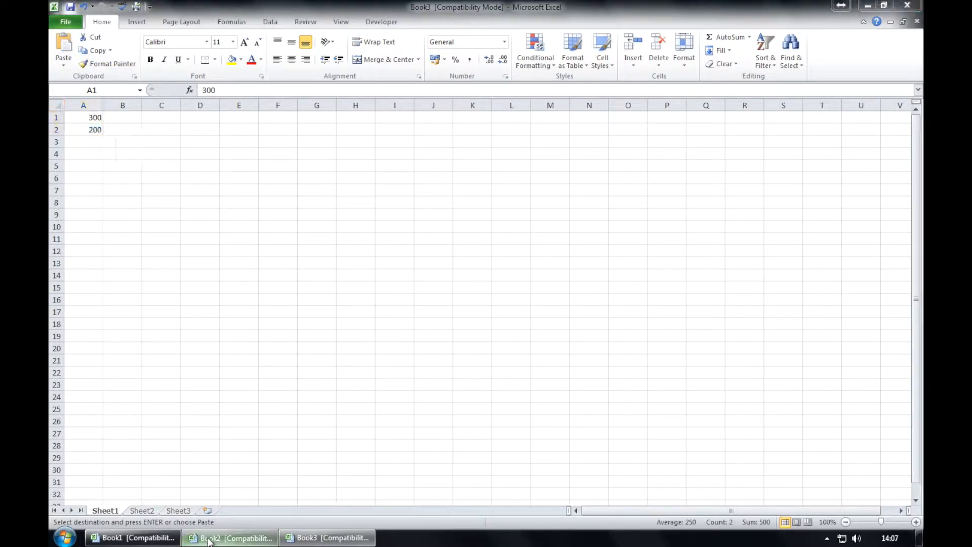
left_click(146, 142)
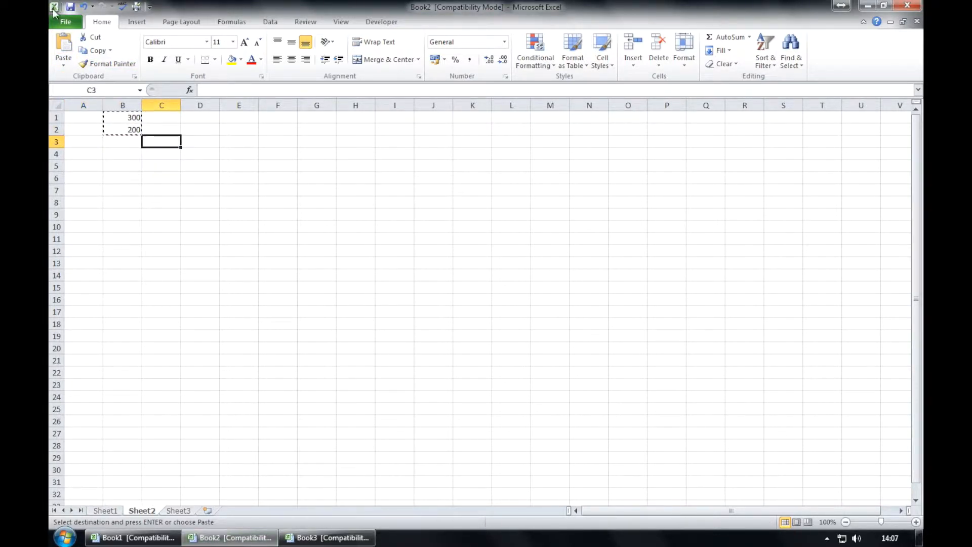
left_click(66, 25)
key("Escape")
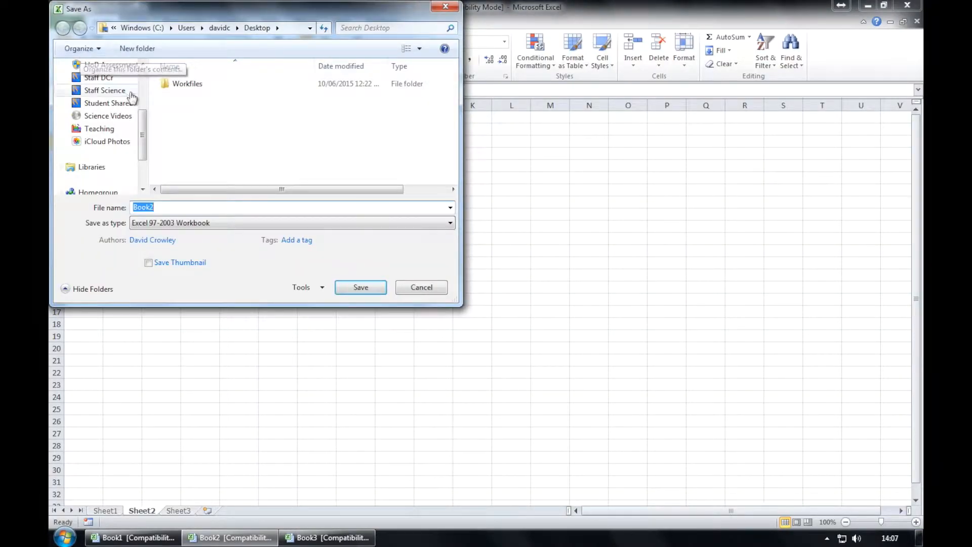
scroll(137, 82, "up", 3)
left_click(96, 108)
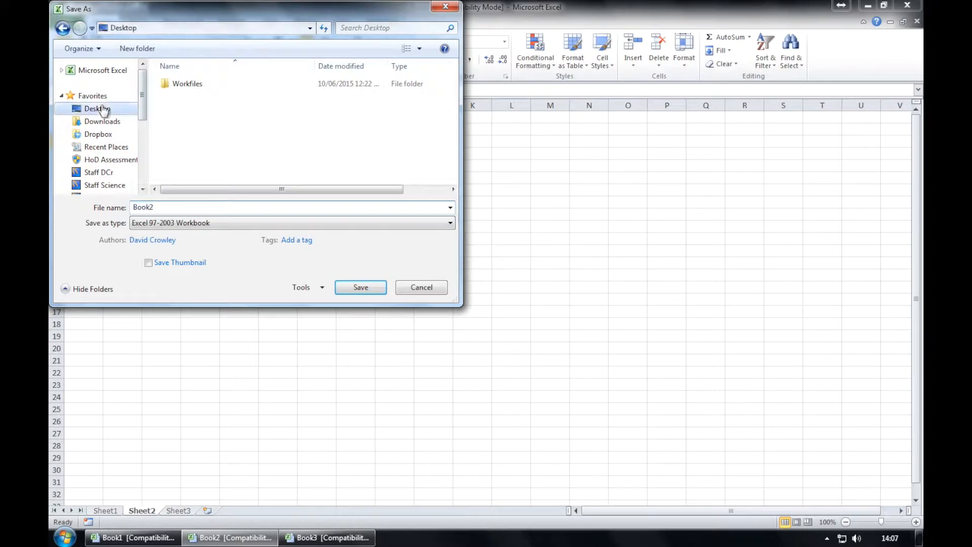
double_click(164, 212)
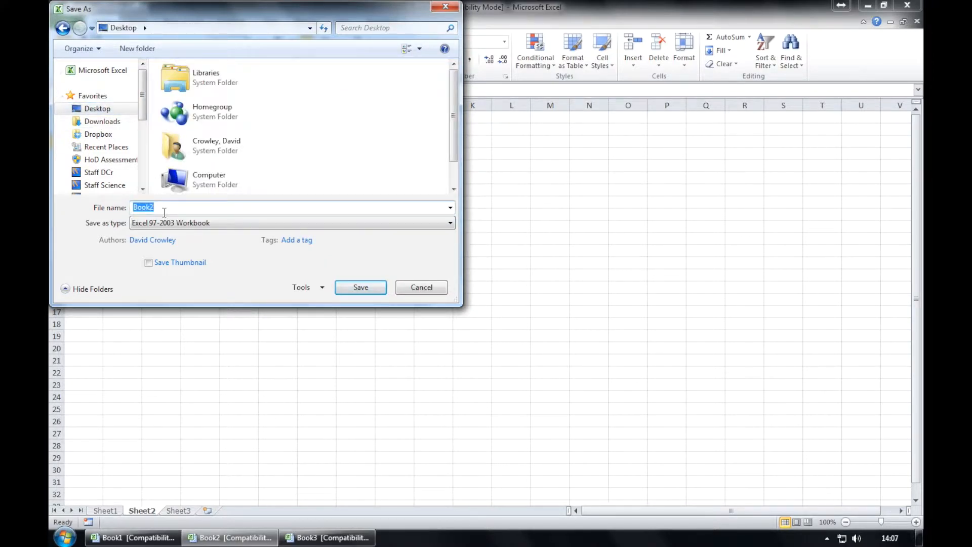
type("test.xlsx")
left_click(349, 285)
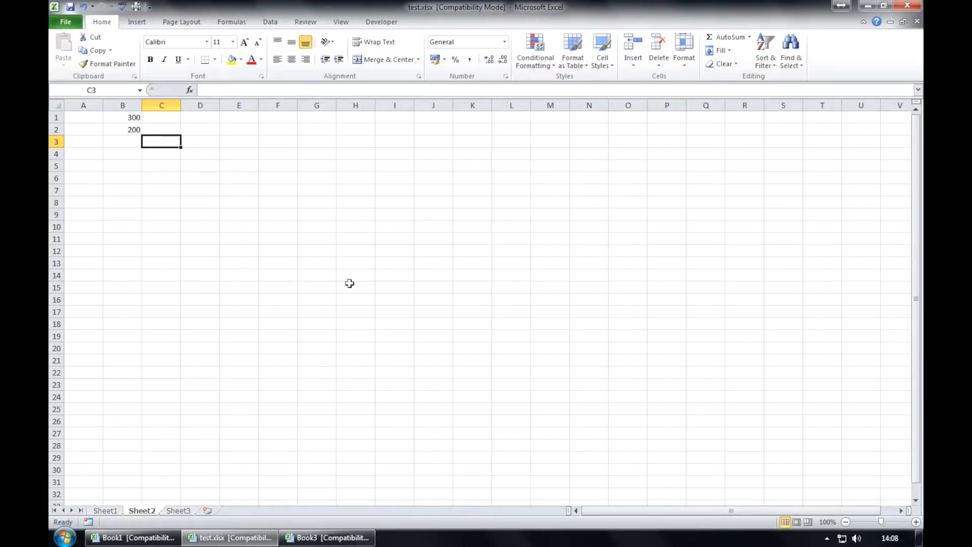
Save the Book3 workbook to the Desktop with the file name test2.xlsx.
left_click(329, 537)
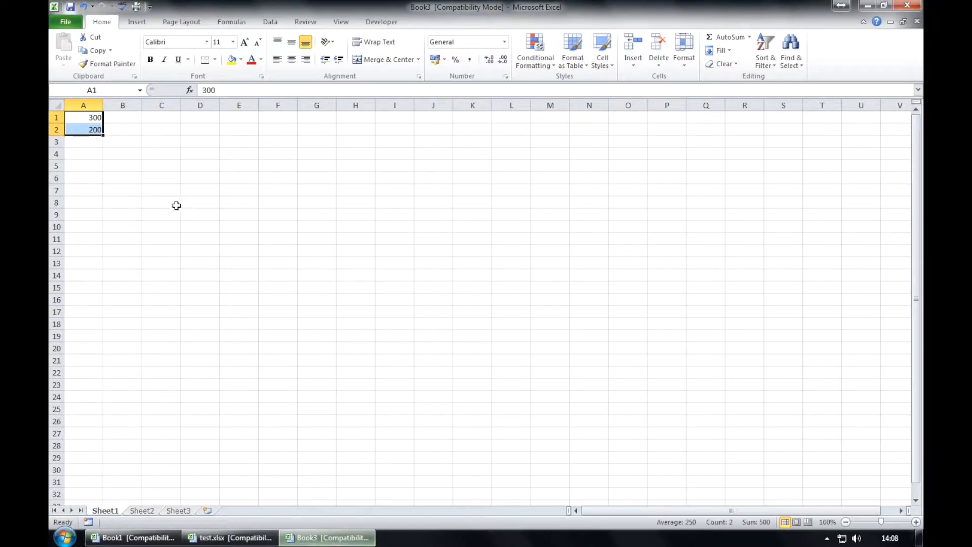
left_click(65, 22)
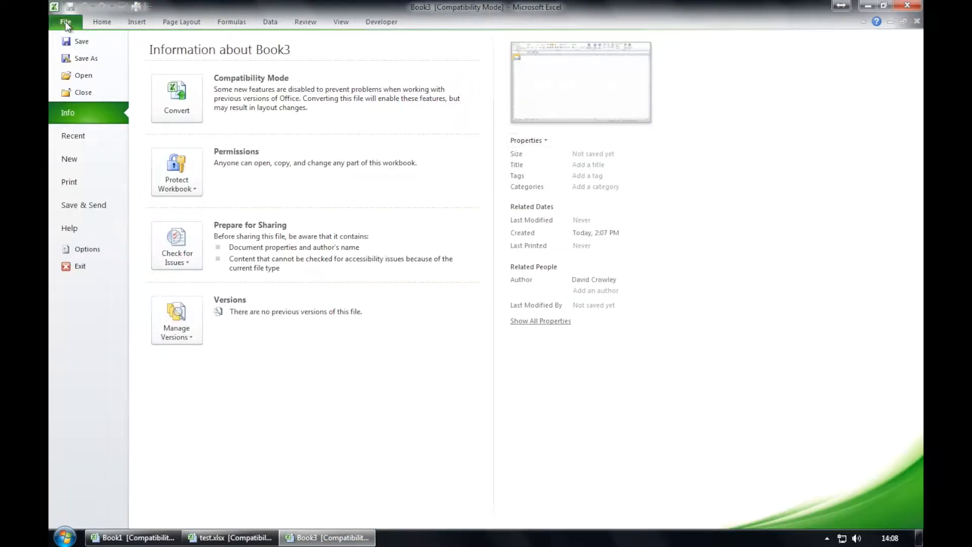
left_click(90, 51)
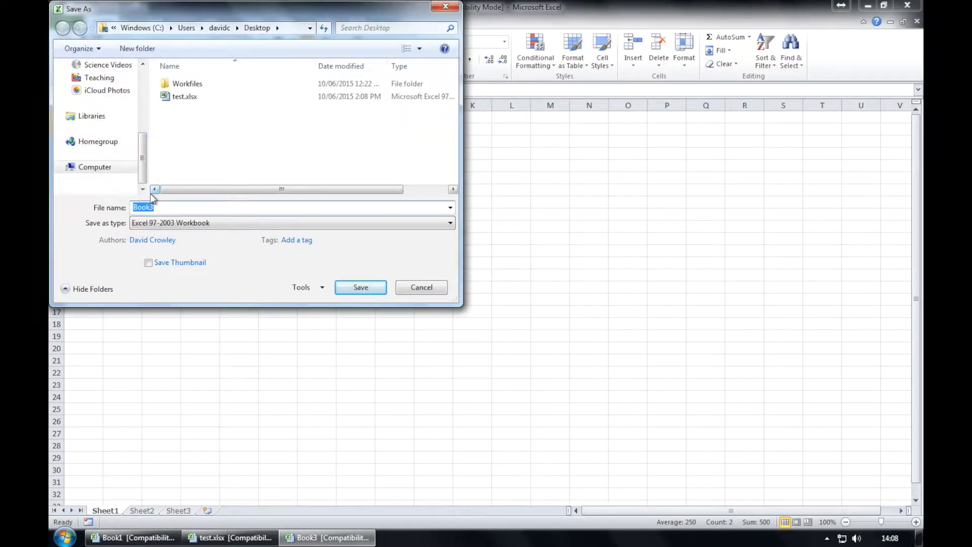
type("test2.xlsx")
left_click(340, 285)
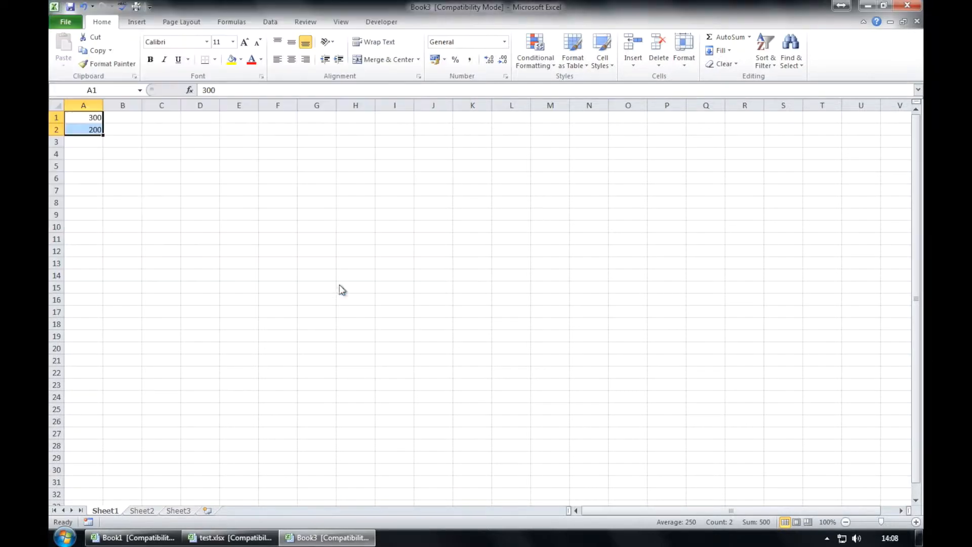
Replace the user name in Excel's general options with a different full name.
left_click(65, 22)
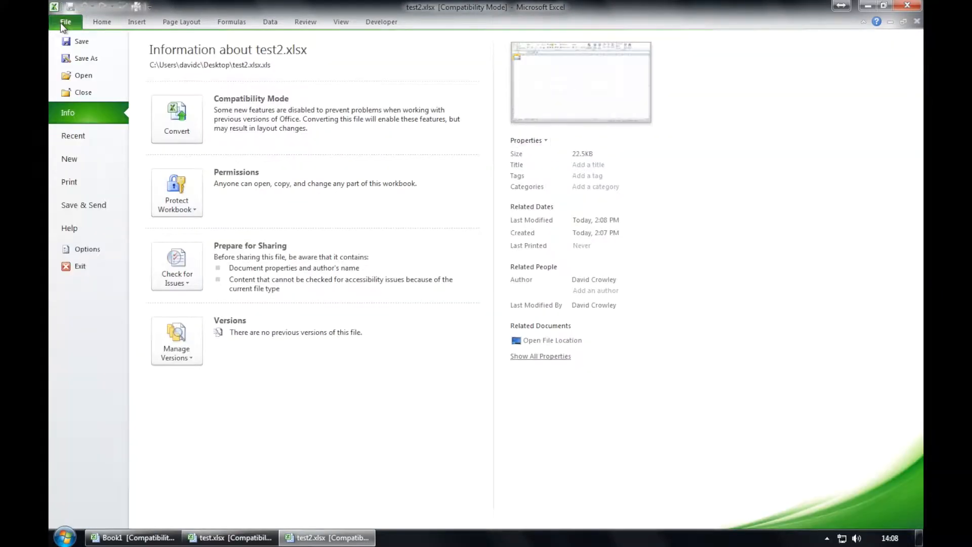
left_click(88, 249)
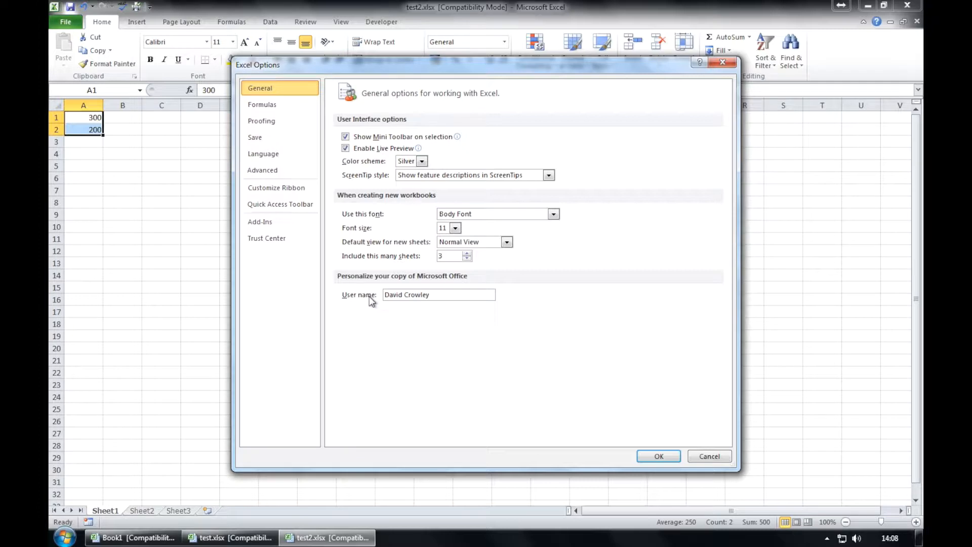
left_click_drag(437, 295, 369, 294)
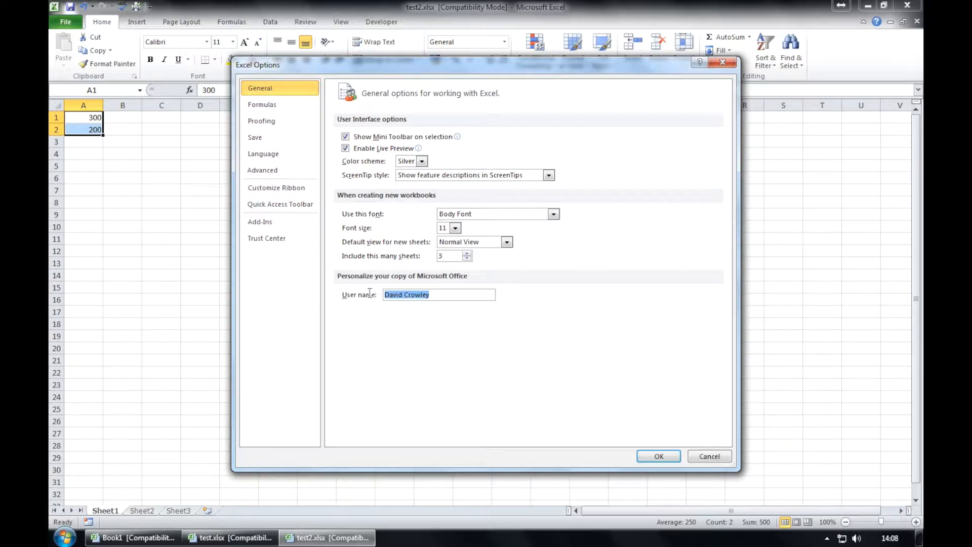
type("Joe Bloggs")
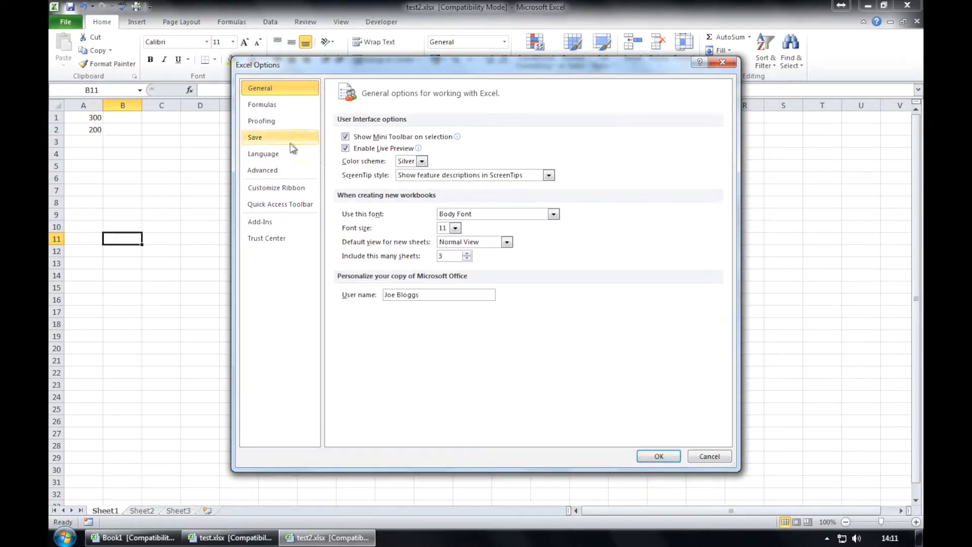
Set the default file location in the save options to the Workfiles folder on the Desktop.
left_click(255, 137)
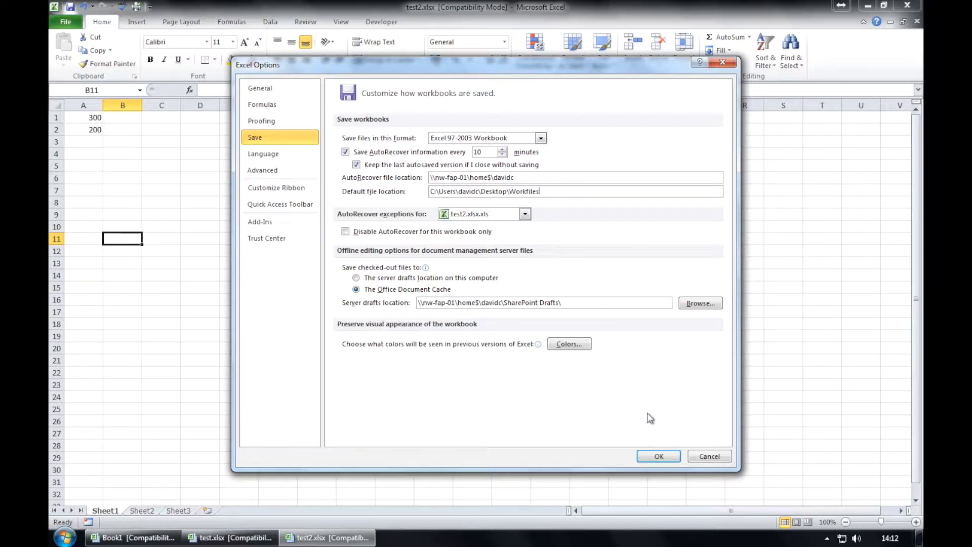
left_click(657, 454)
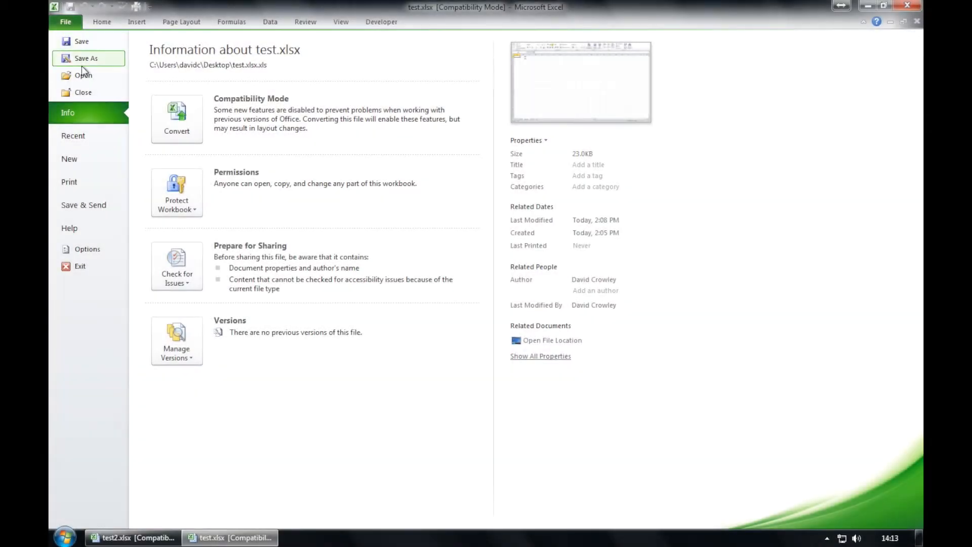
Open the golf workbook from the Workfiles folder on the Desktop.
key("Escape")
key("ctrl+o")
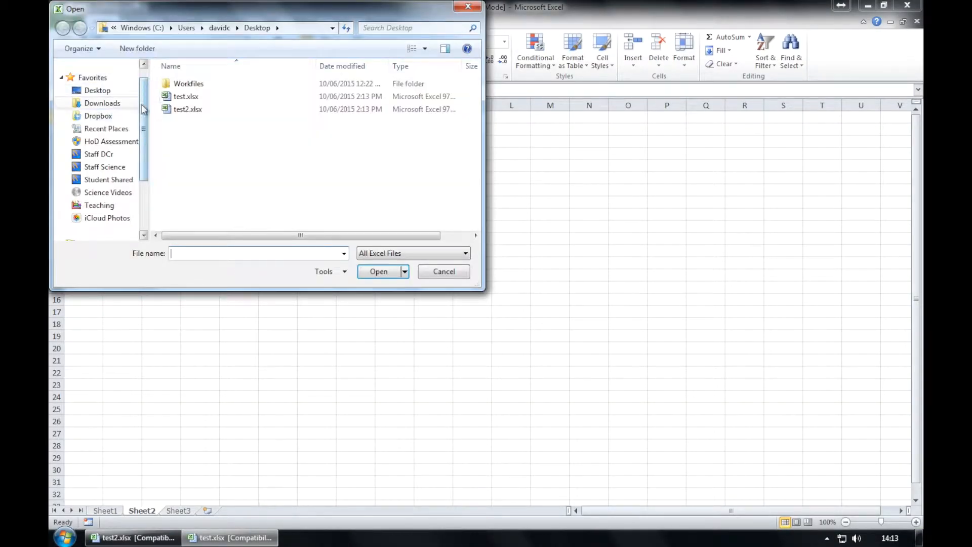
left_click(98, 90)
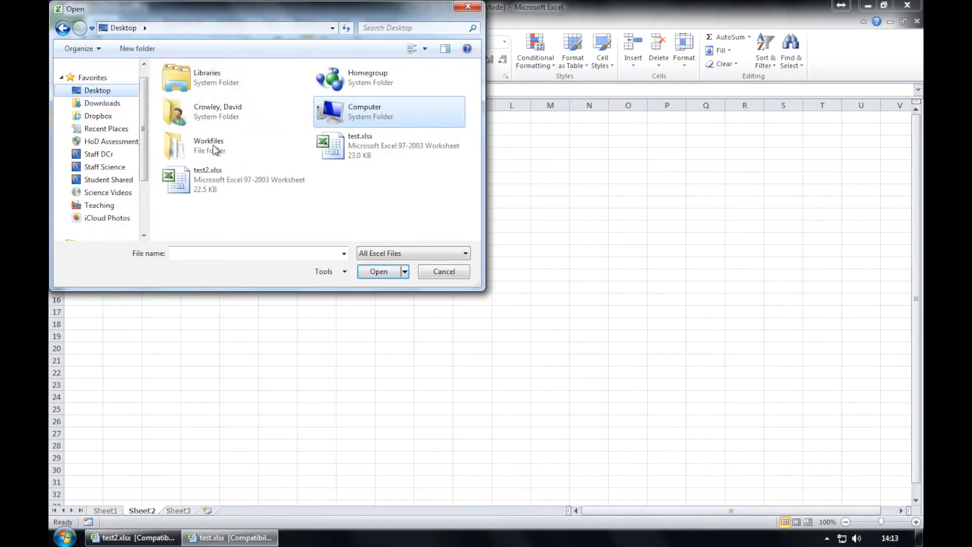
double_click(212, 148)
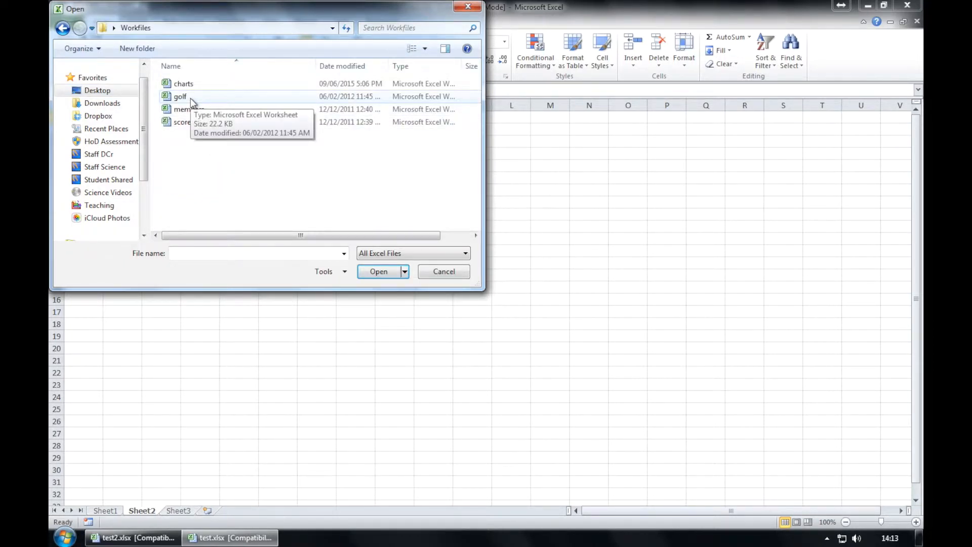
double_click(190, 98)
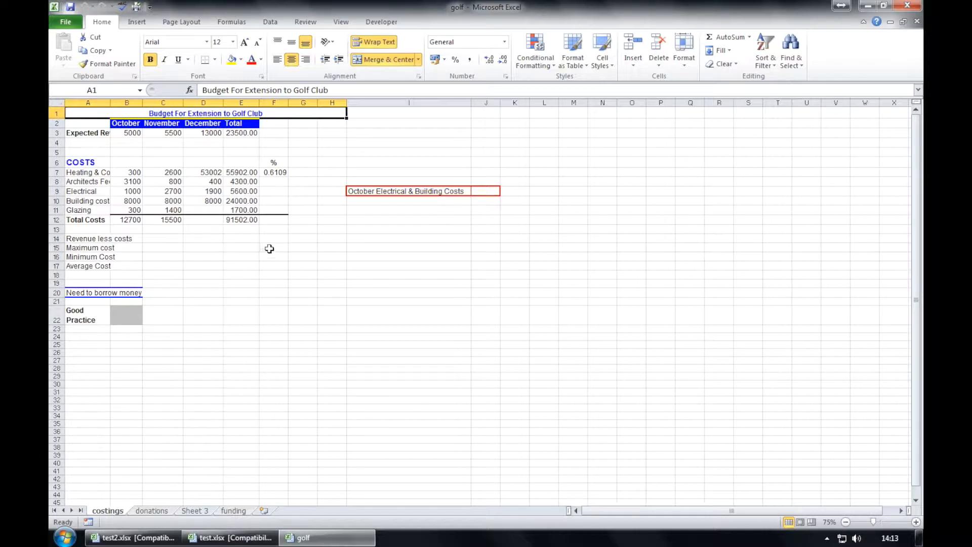
Save a copy of the golf workbook in the Workfiles folder with the file name budget.xlsx.
left_click(73, 23)
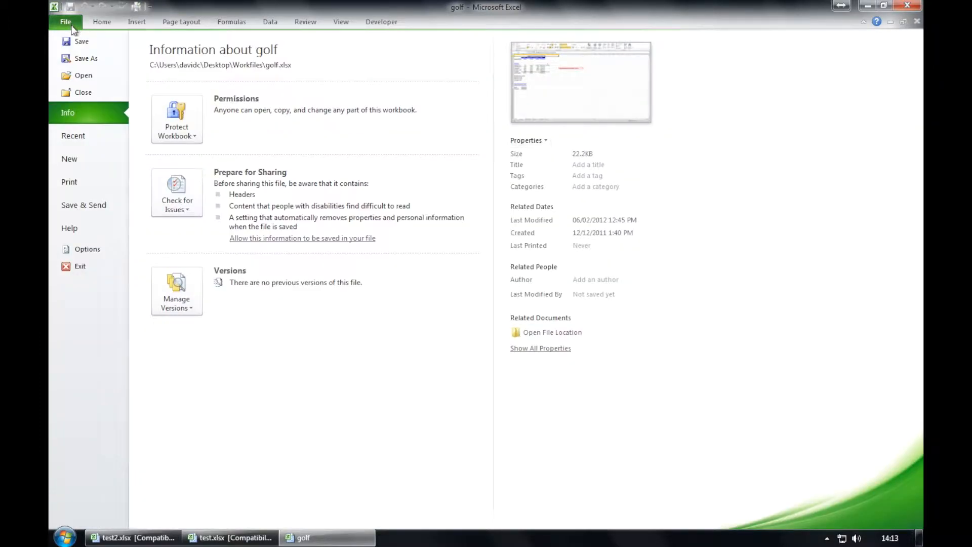
left_click(79, 56)
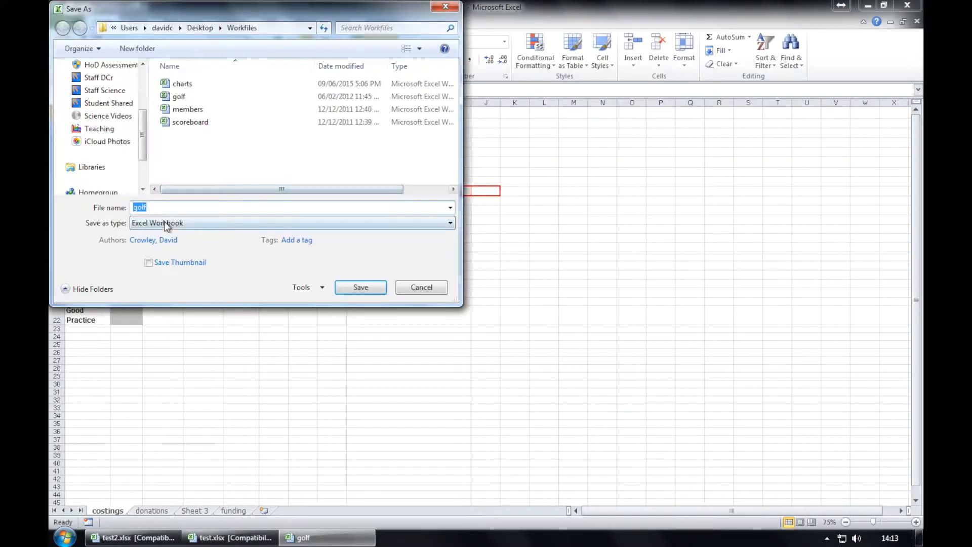
type("budget.xlsx")
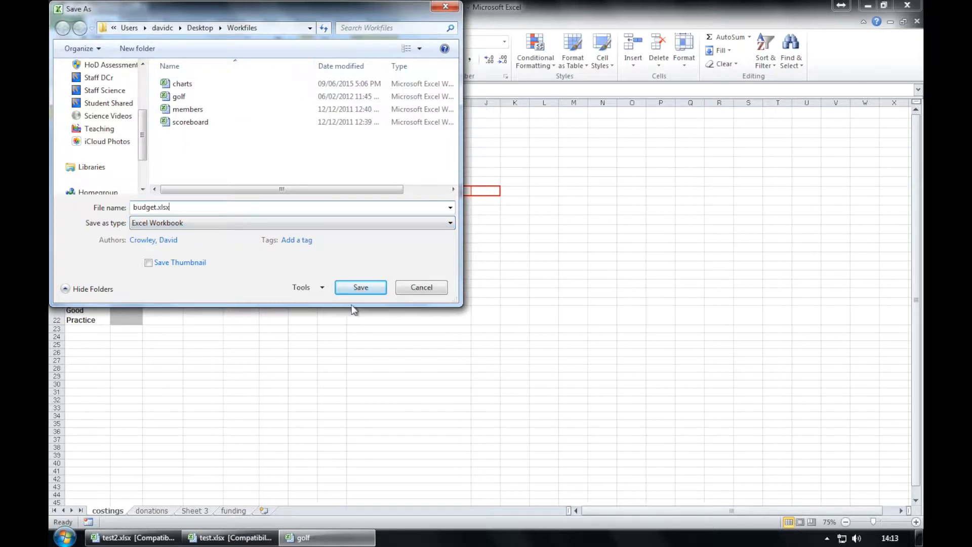
left_click(356, 289)
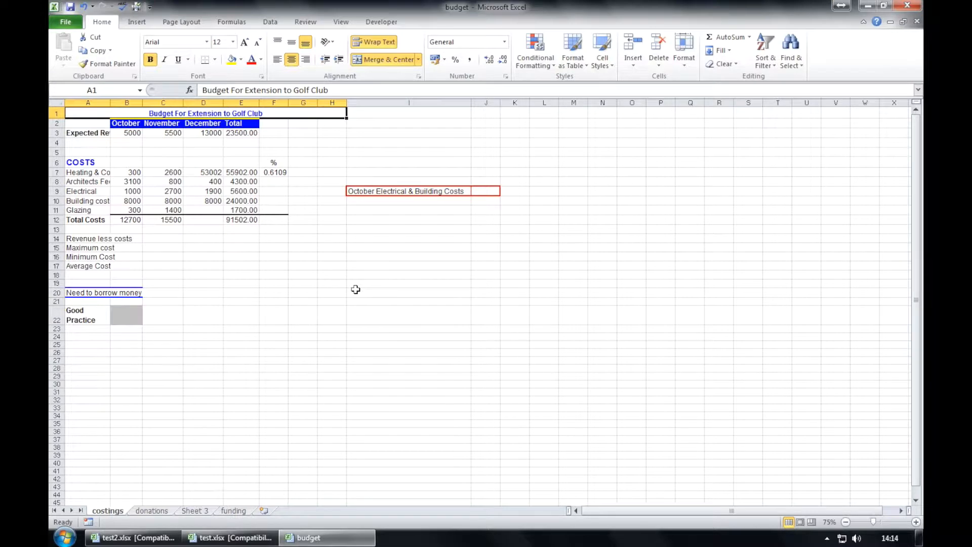
Switch to the test.xlsx workbook, bring up the Excel Help window and close it again.
left_click(227, 539)
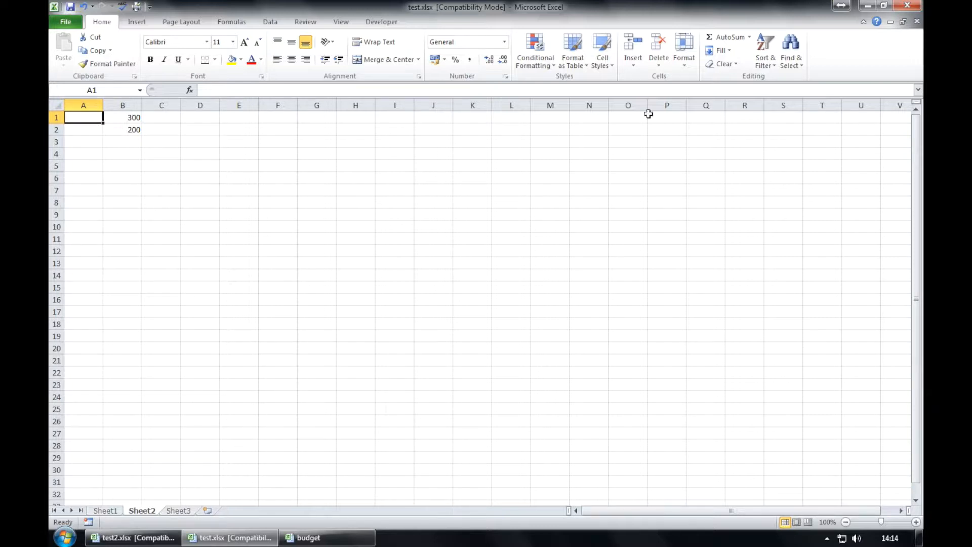
left_click(876, 23)
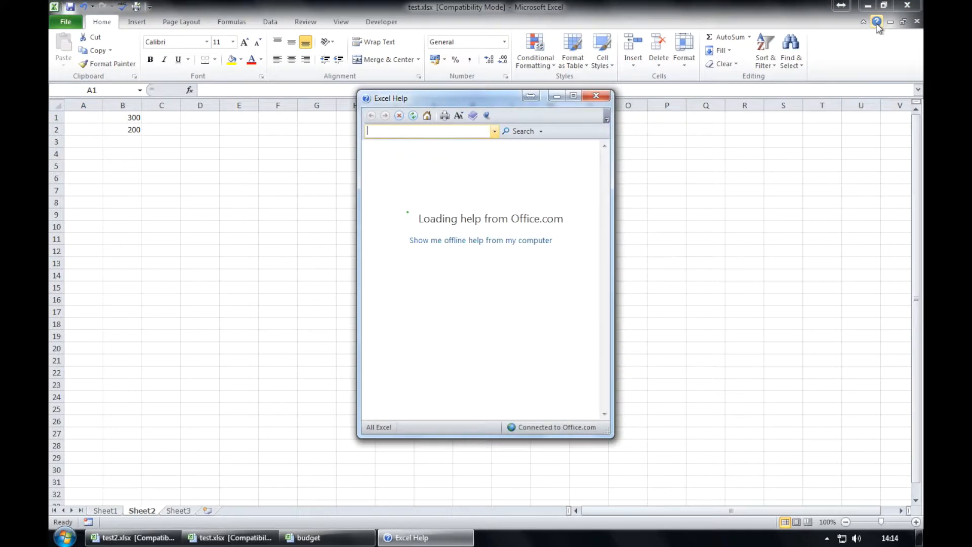
left_click(602, 96)
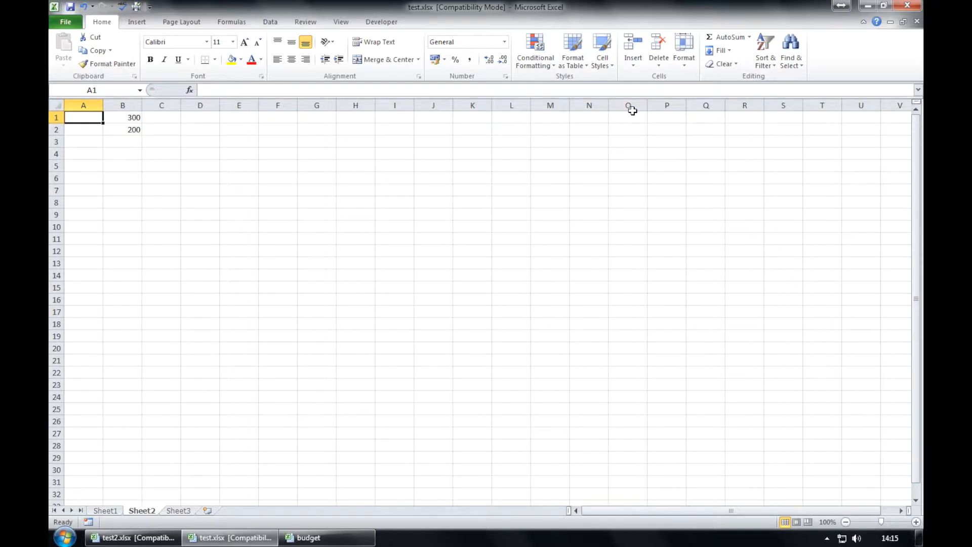
Minimize and restore the ribbon in test.xlsx, and close that workbook.
left_click(862, 22)
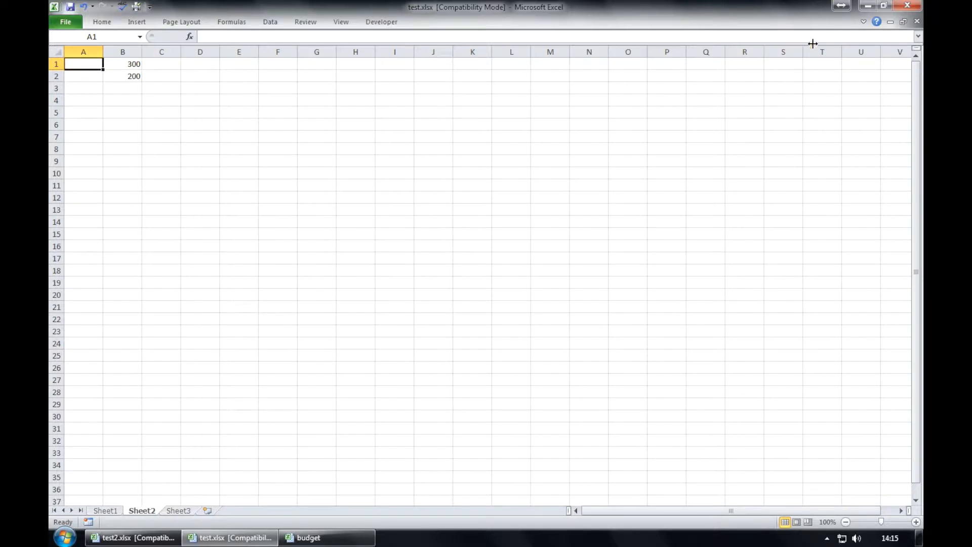
left_click(862, 22)
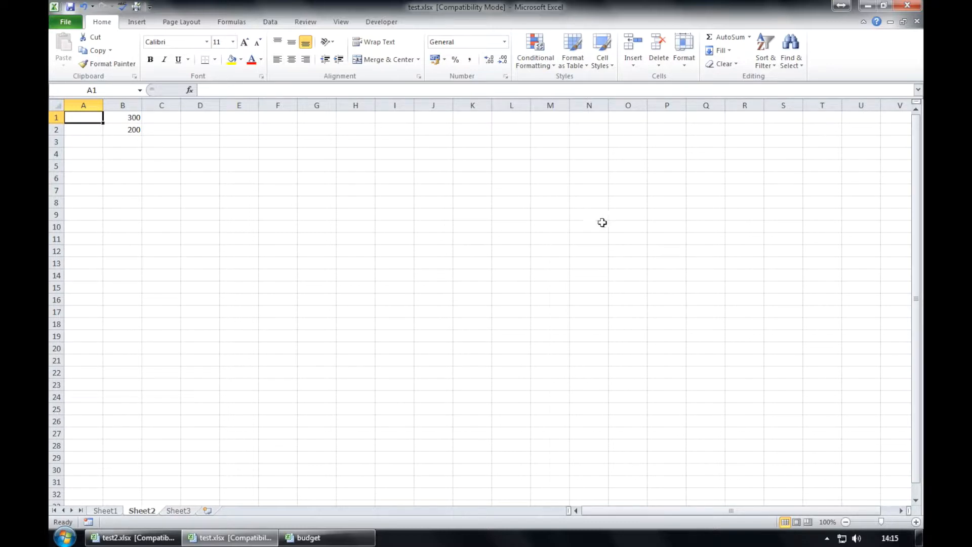
left_click(915, 11)
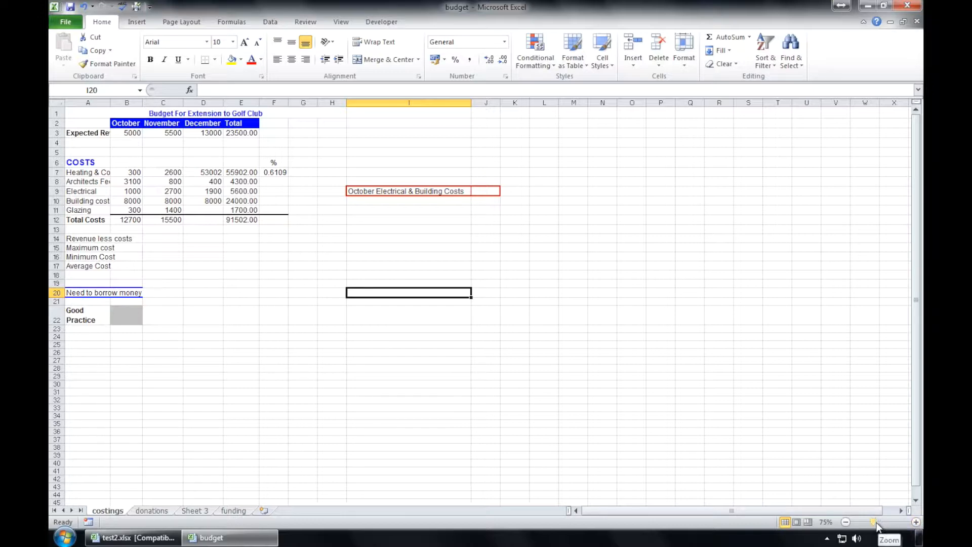
Set the zoom of the budget workbook's costings sheet to 100%, and accept 100% in the Zoom dialog.
left_click_drag(875, 523, 882, 524)
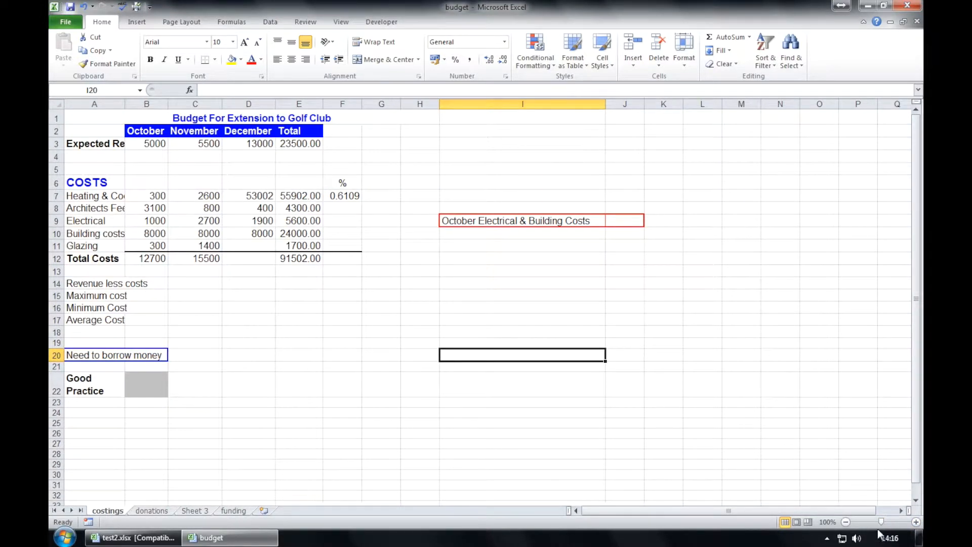
left_click(826, 522)
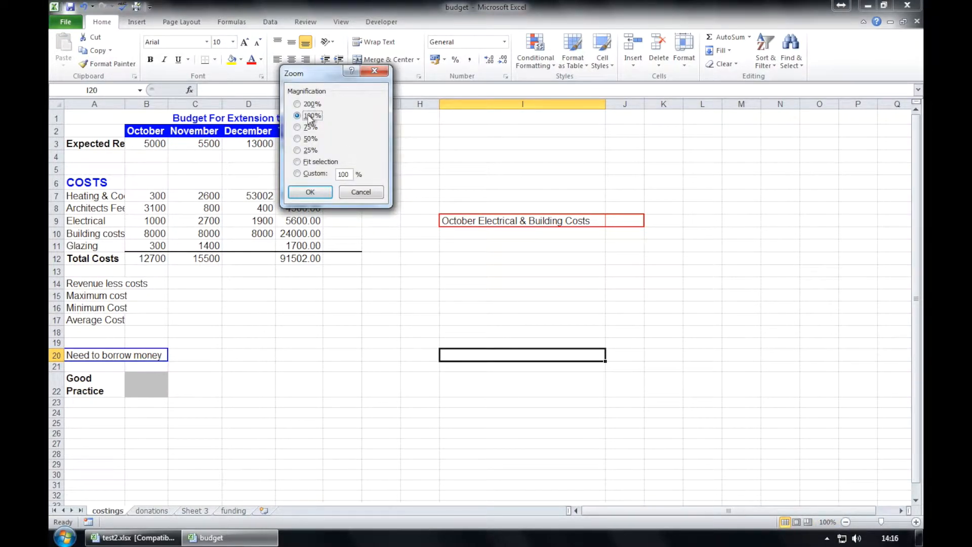
double_click(345, 177)
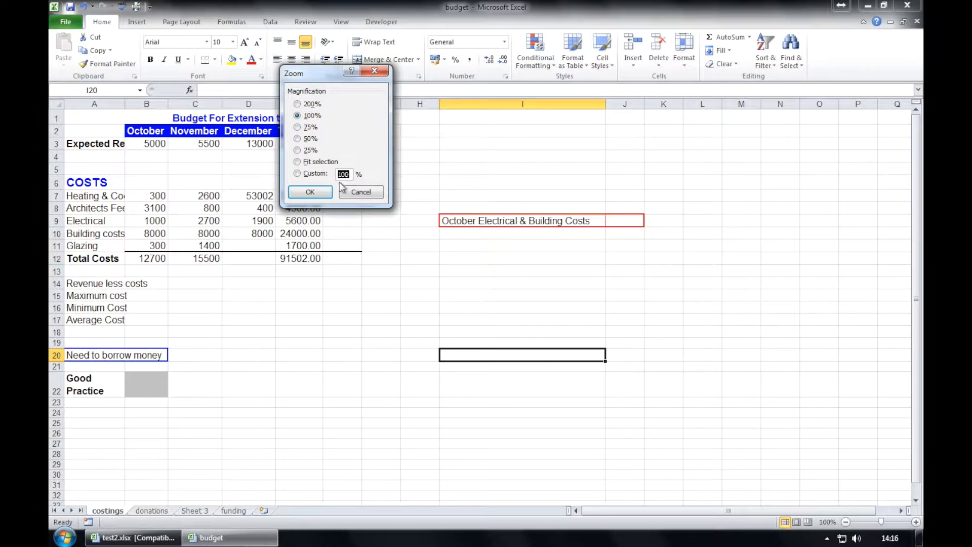
left_click(314, 191)
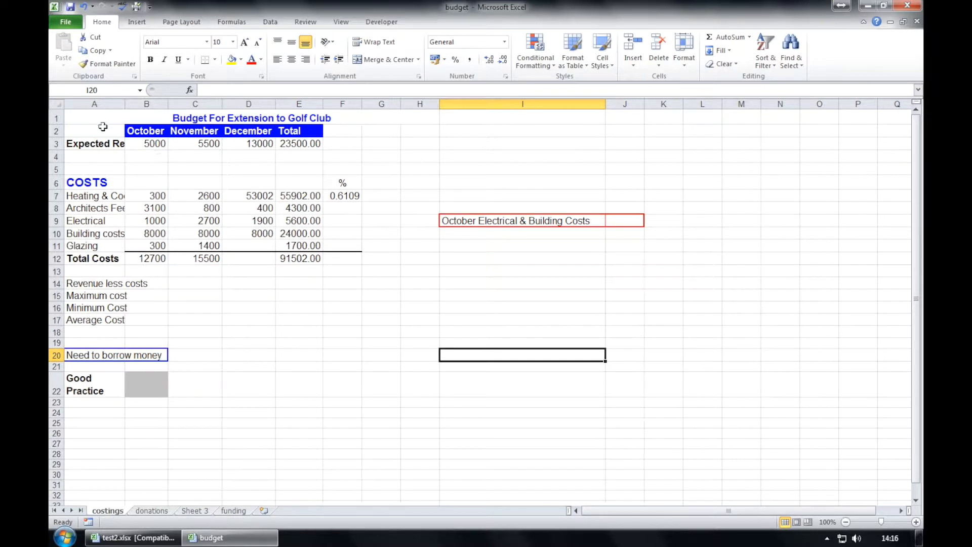
AutoFit the width of column A on the costings sheet to its longest entry.
left_click(95, 103)
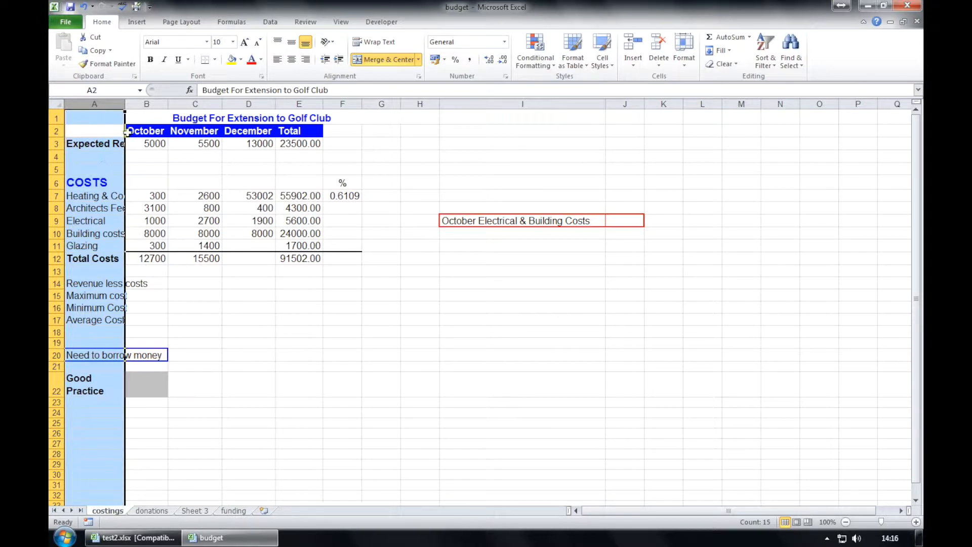
left_click(105, 119)
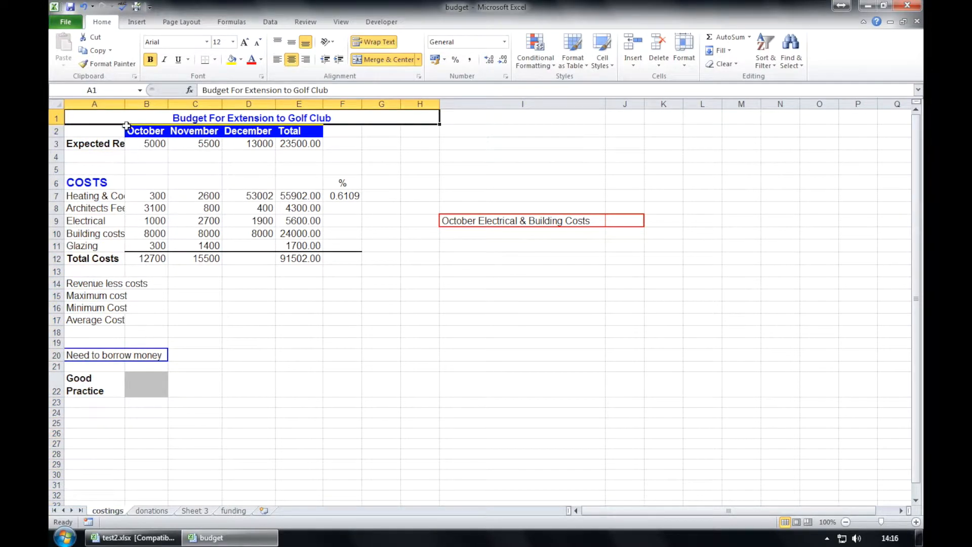
left_click(131, 169)
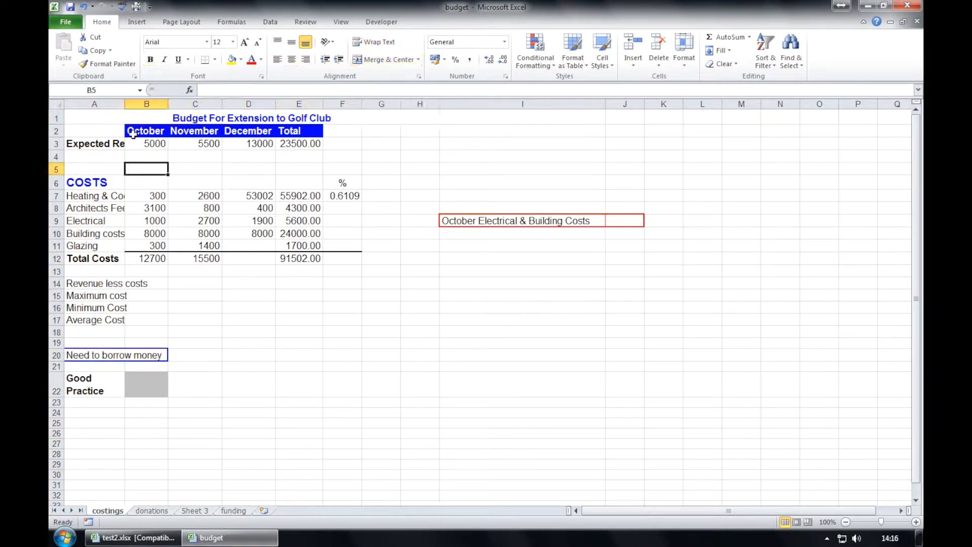
double_click(125, 106)
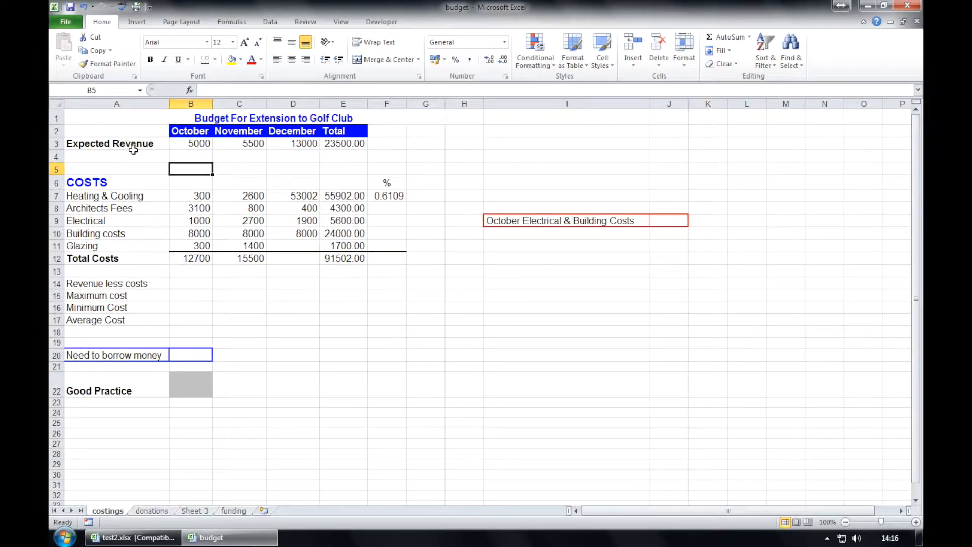
Select the whole of column A and columns B through E in turn, ending with the single cell C8 selected.
left_click(122, 103)
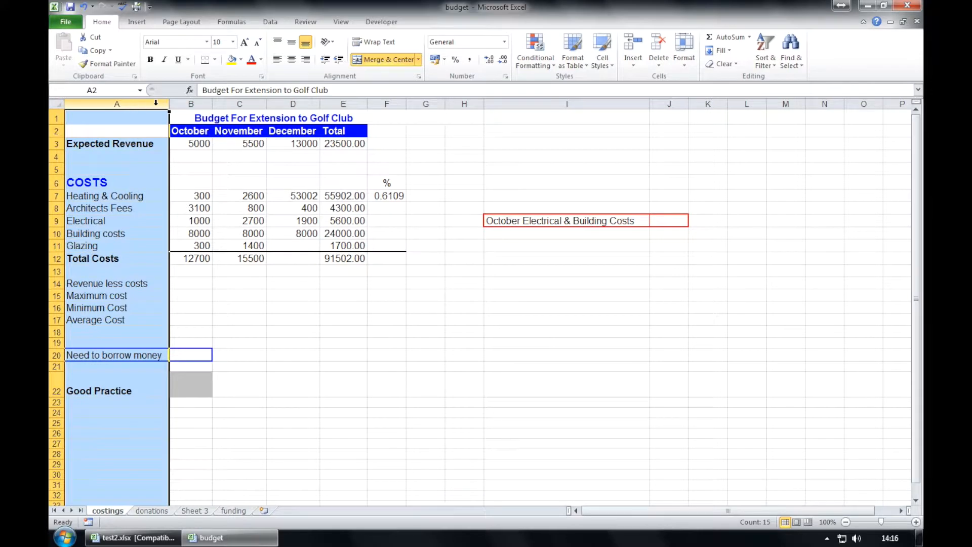
left_click(181, 101)
left_click_drag(180, 101, 362, 100)
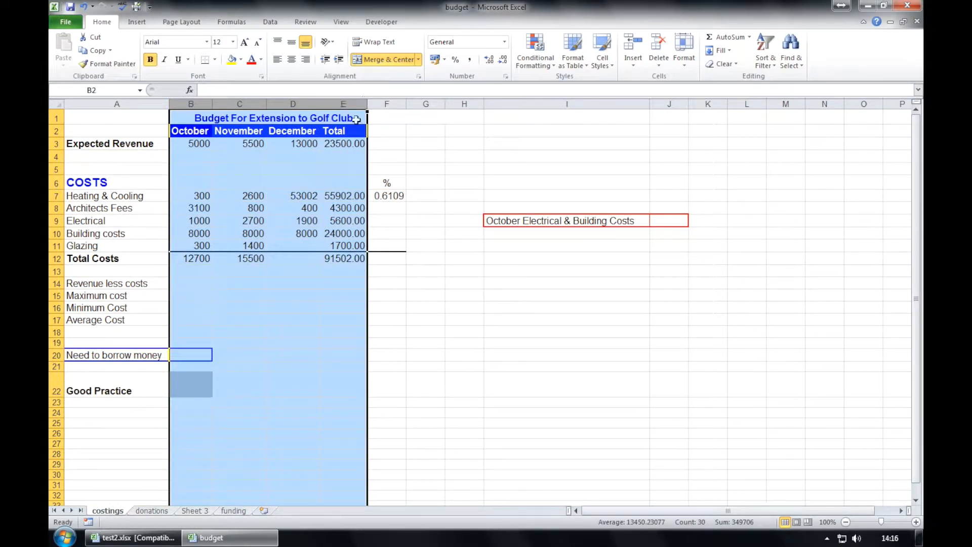
left_click(256, 243)
left_click(155, 205)
left_click(188, 205)
left_click(237, 205)
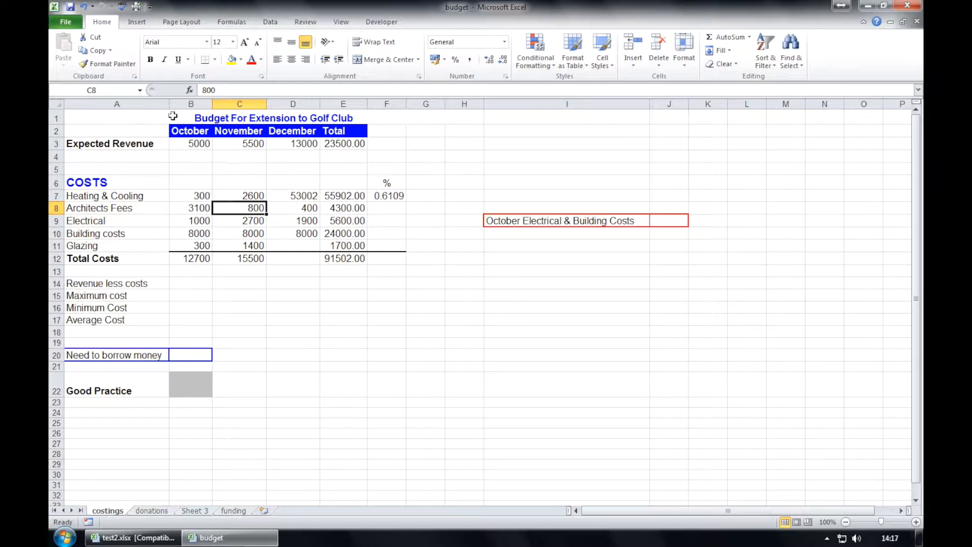
Select A3:E3 together with the non-adjacent range B7:E12, followed by the entire costings sheet, and finish on cell A1.
left_click(104, 146)
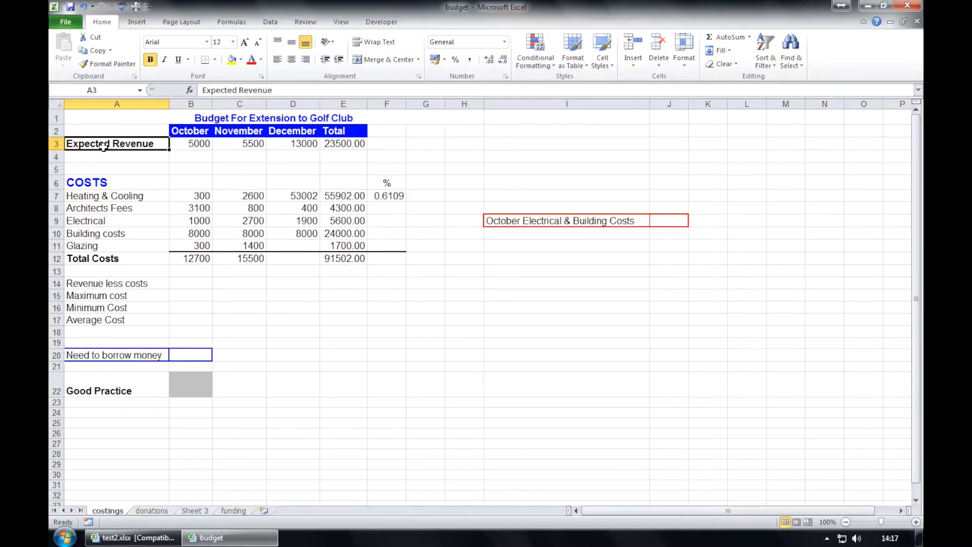
left_click(196, 153)
left_click(145, 143)
left_click_drag(145, 143, 349, 143)
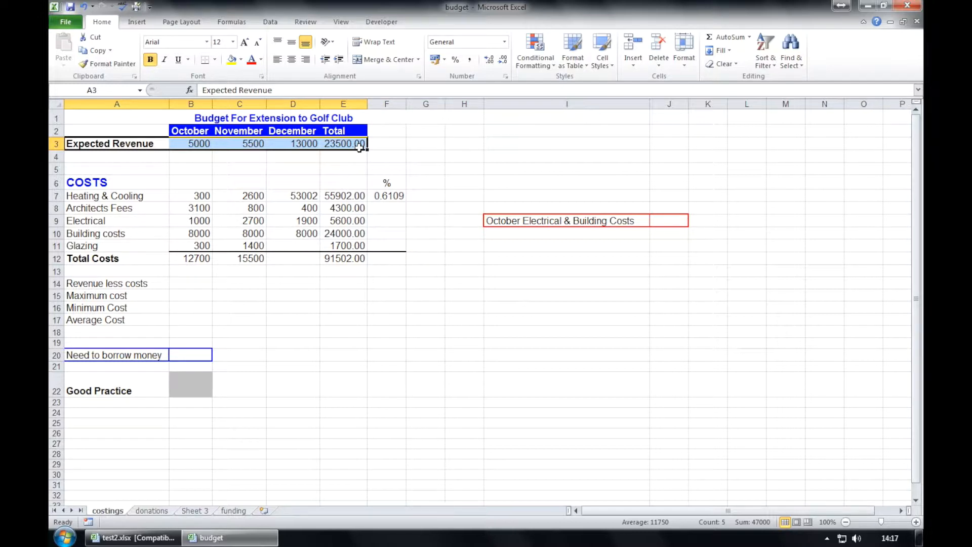
left_click(202, 197)
left_click_drag(202, 197, 351, 261)
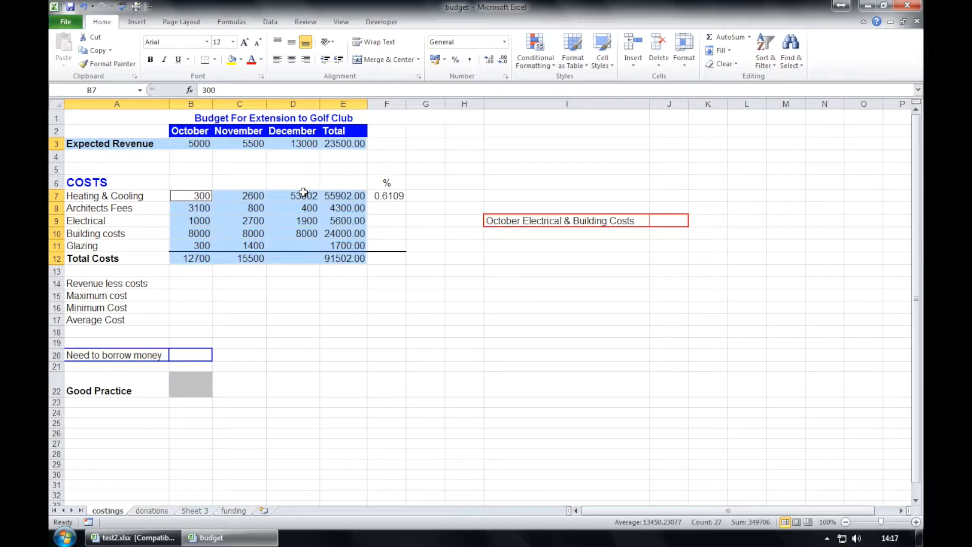
left_click(57, 104)
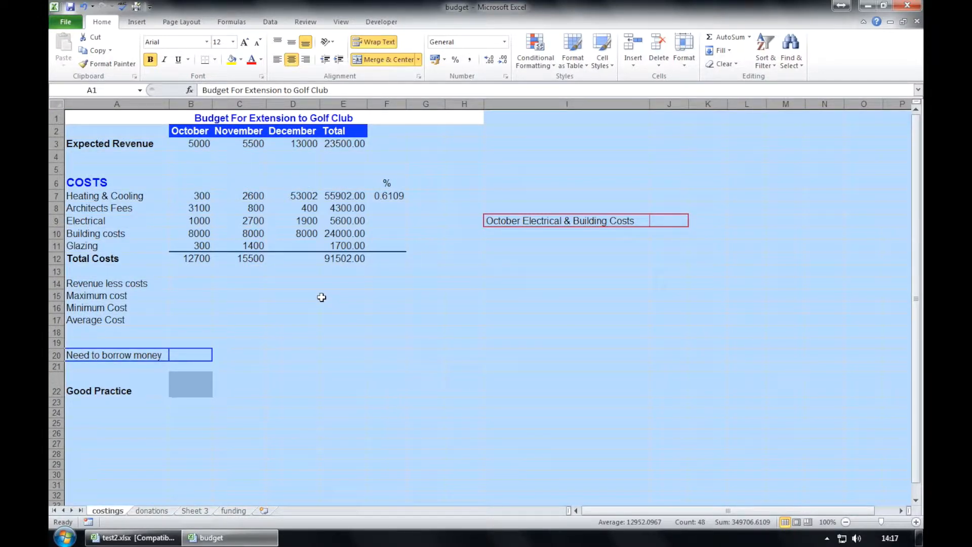
left_click(115, 118)
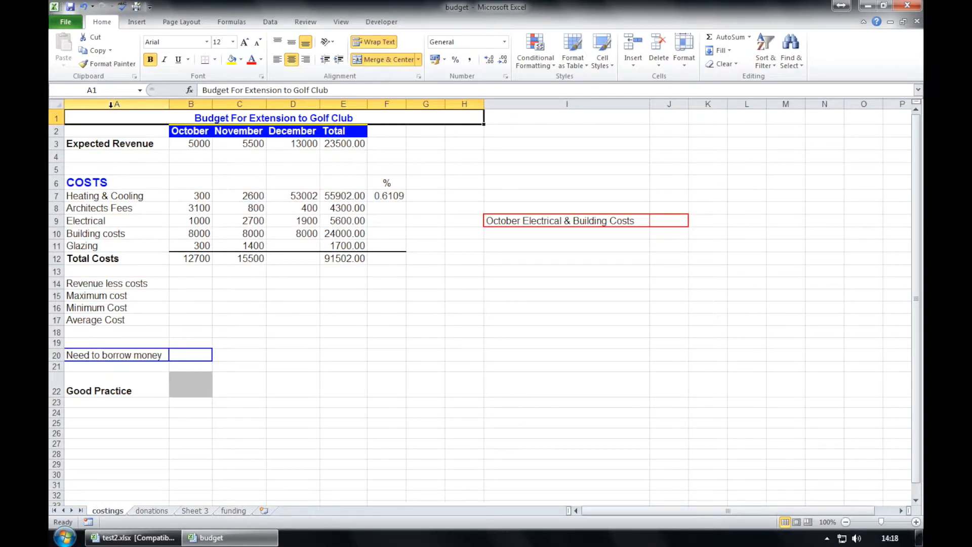
Fill cells A15:A18 on the costings sheet with yellow.
left_click(98, 294)
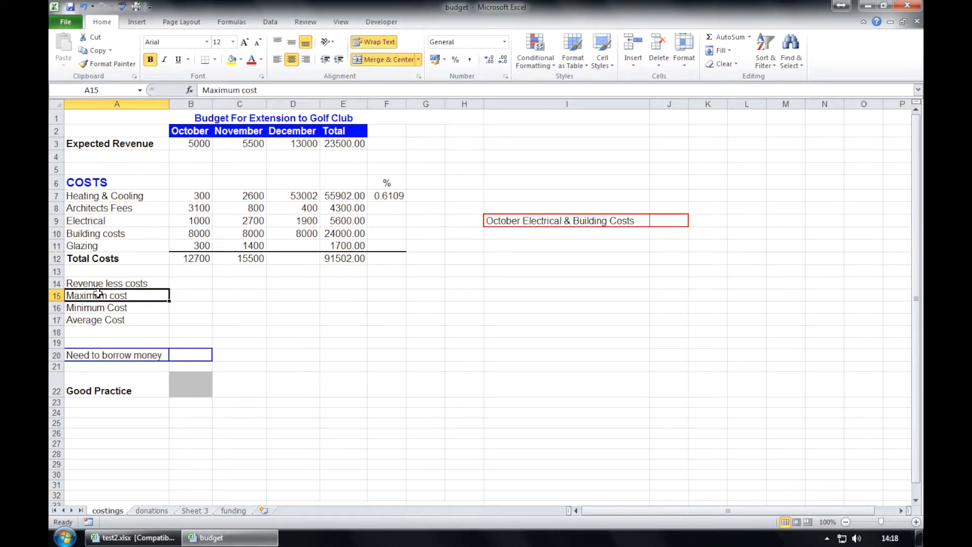
left_click_drag(98, 294, 100, 331)
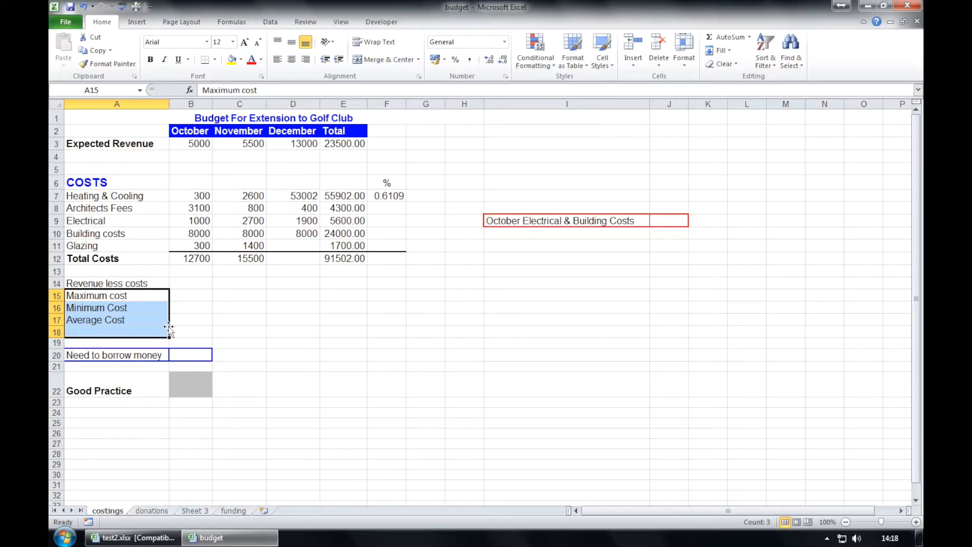
left_click(232, 59)
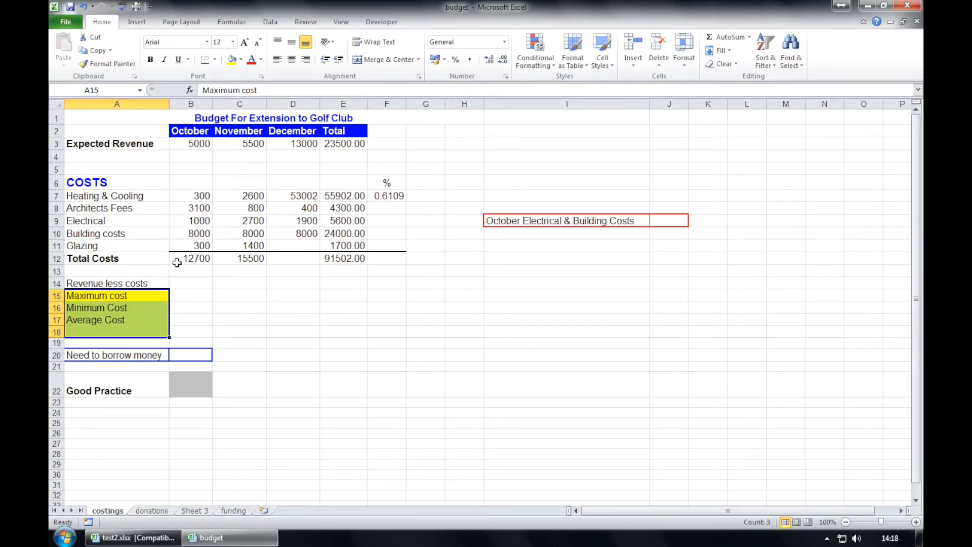
Undo the yellow fill on cells A15:A18 and redo it.
left_click(85, 8)
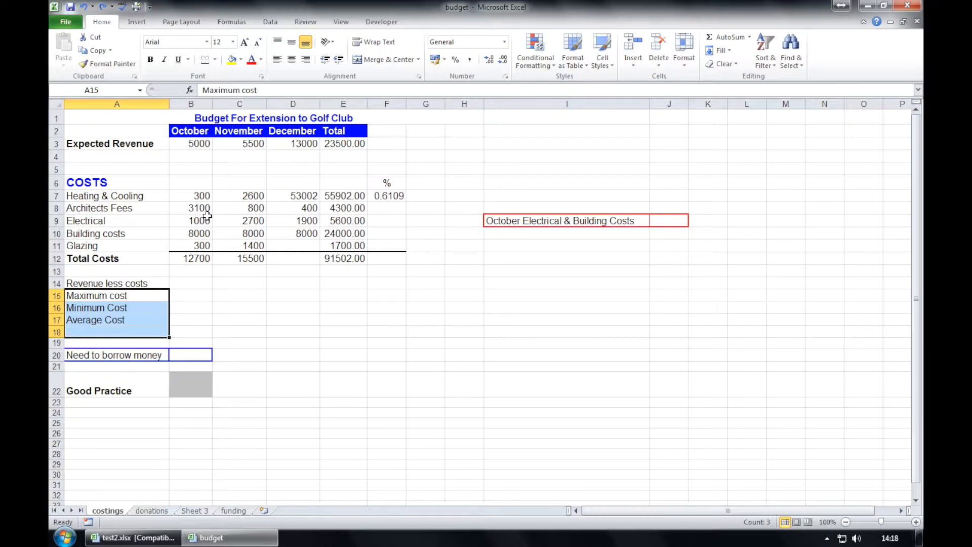
left_click(105, 7)
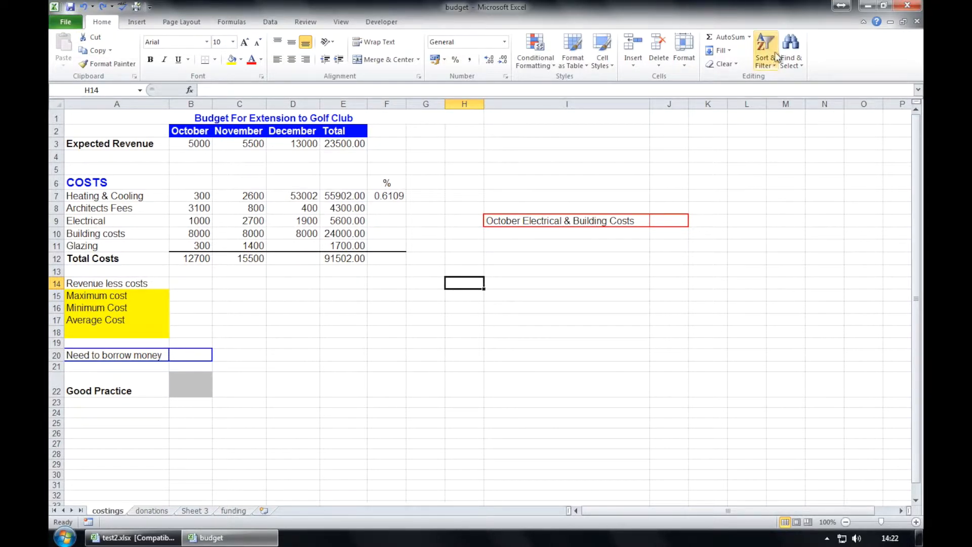
Find the entry "Glazing" on the costings sheet and replace it with "Glass".
left_click(791, 50)
left_click(810, 79)
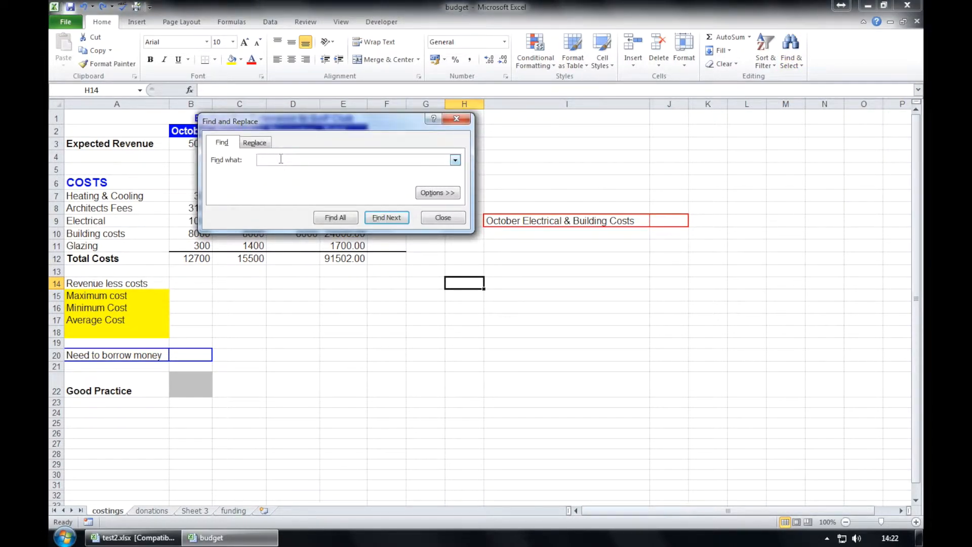
type("Glazing")
left_click(261, 145)
double_click(309, 173)
left_click_drag(309, 174, 254, 172)
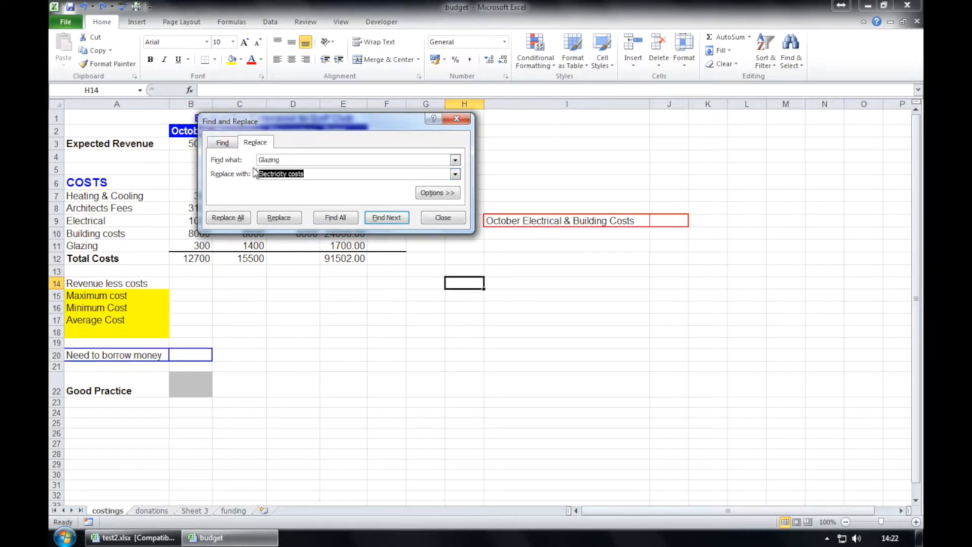
type("Glass")
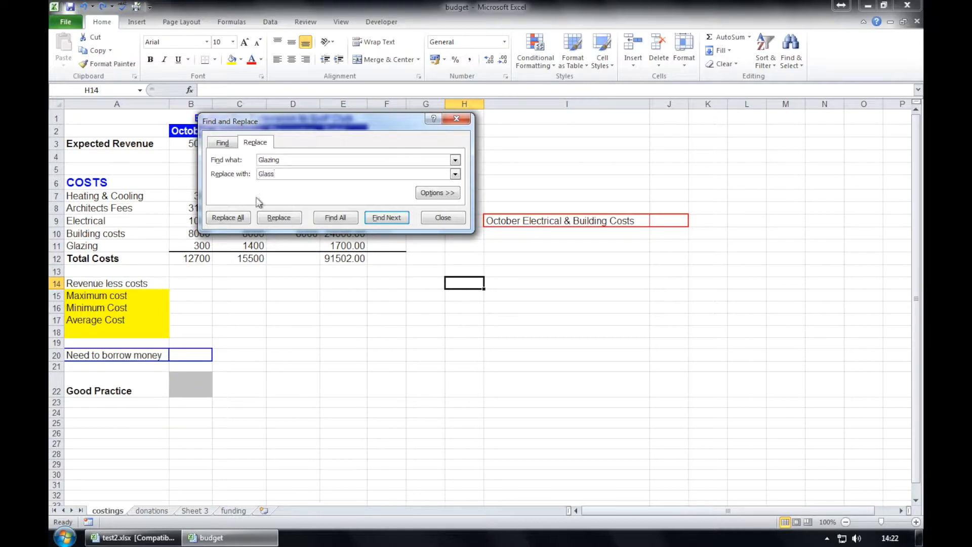
left_click(387, 218)
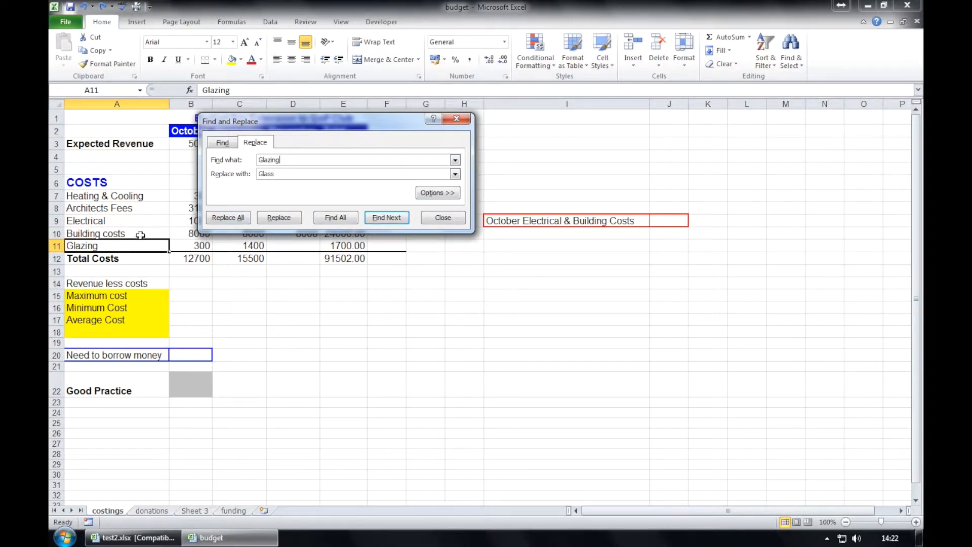
left_click(279, 217)
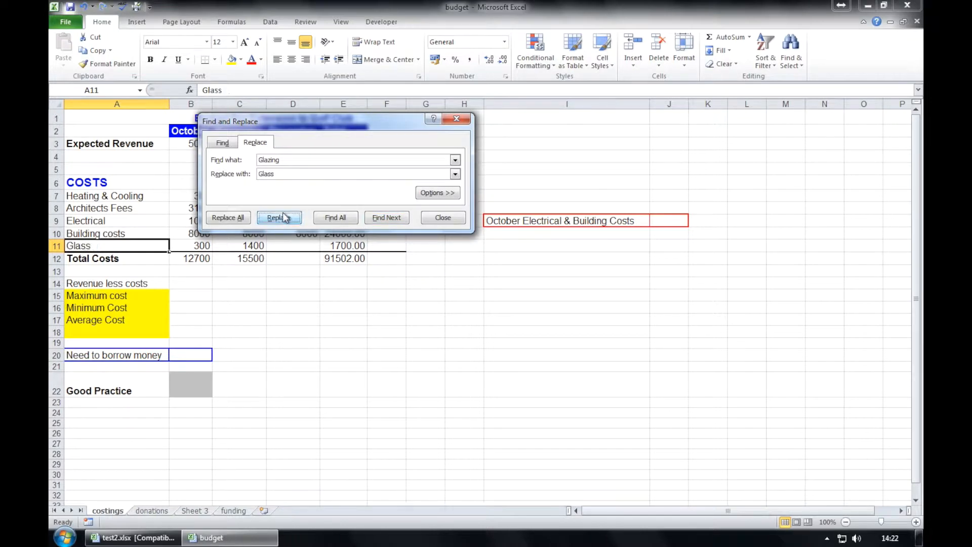
left_click(431, 217)
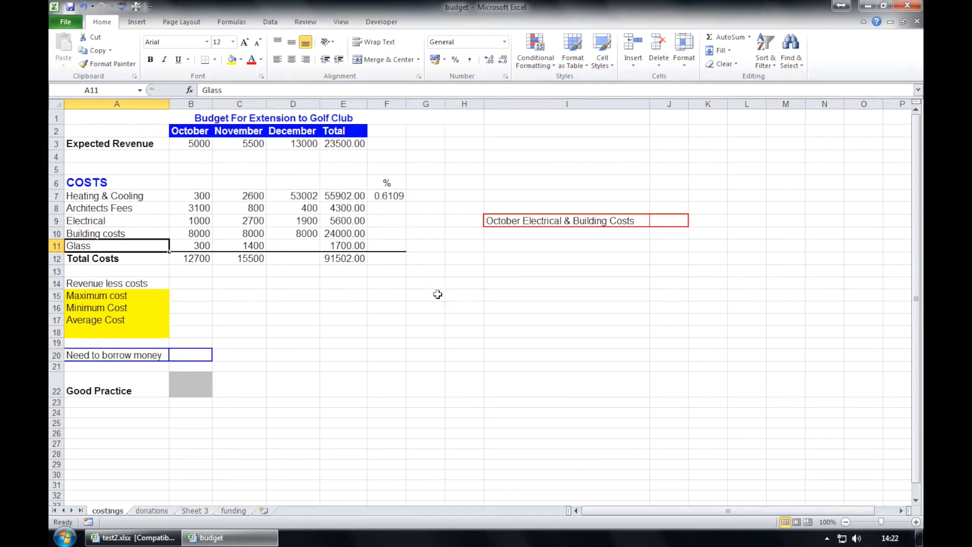
left_click(436, 303)
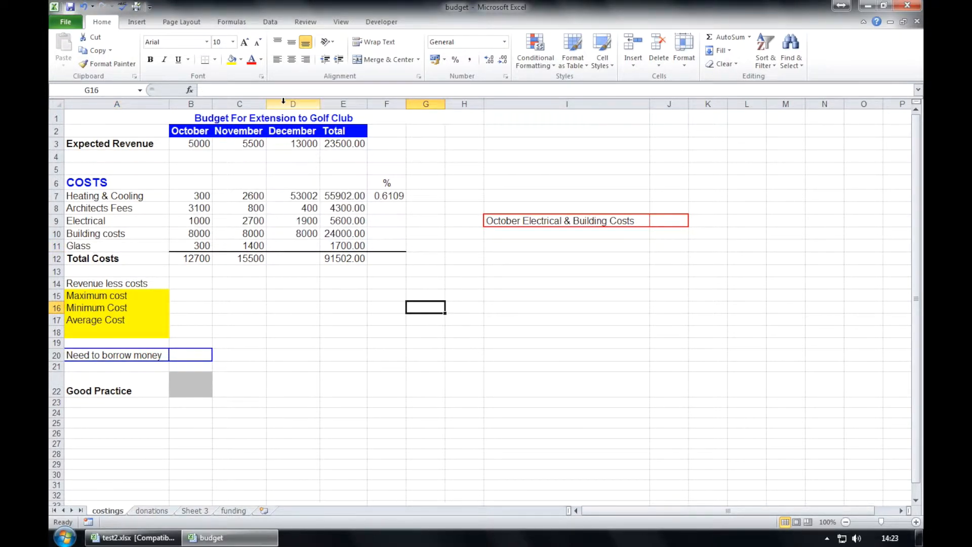
Set the December costs to 600 for Architects Fees and 1600 for Glass, and save the budget workbook.
left_click(292, 204)
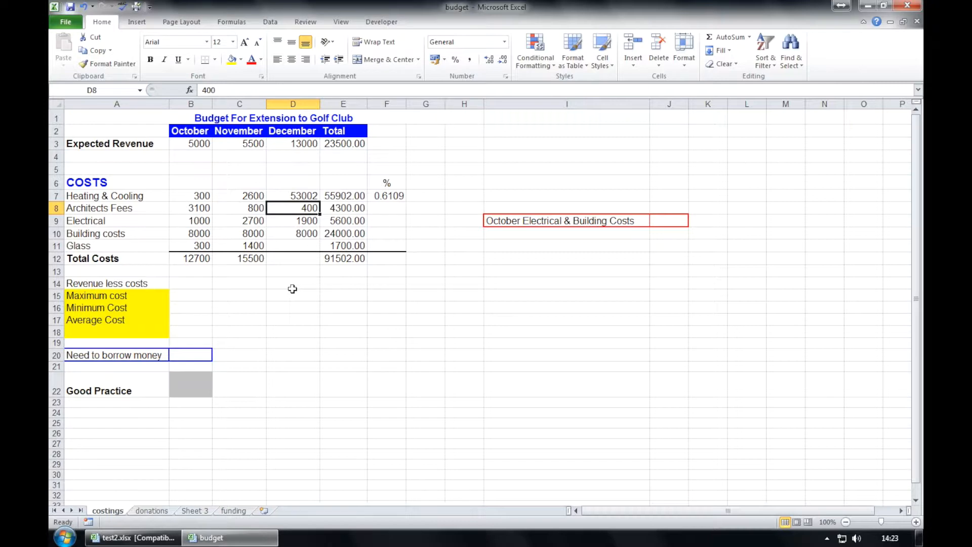
type("600")
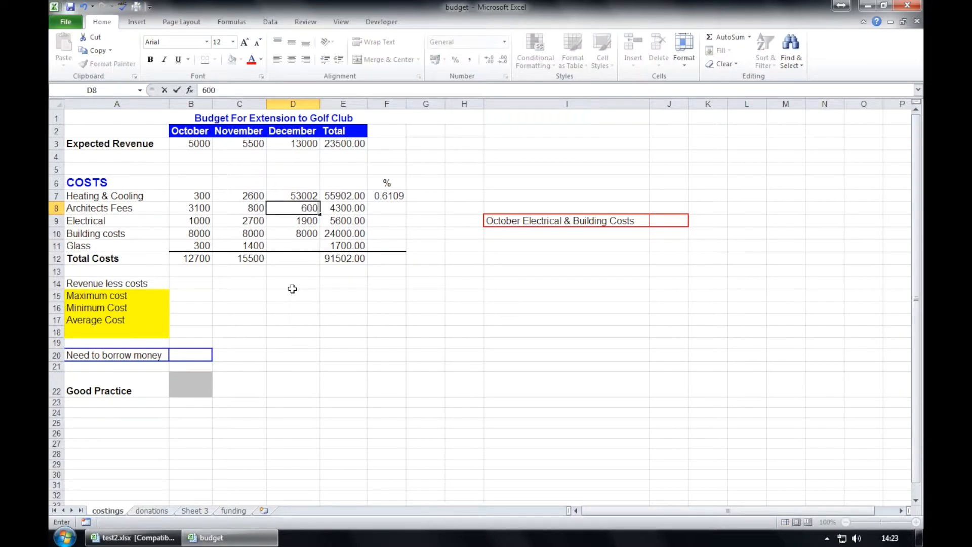
key("Return")
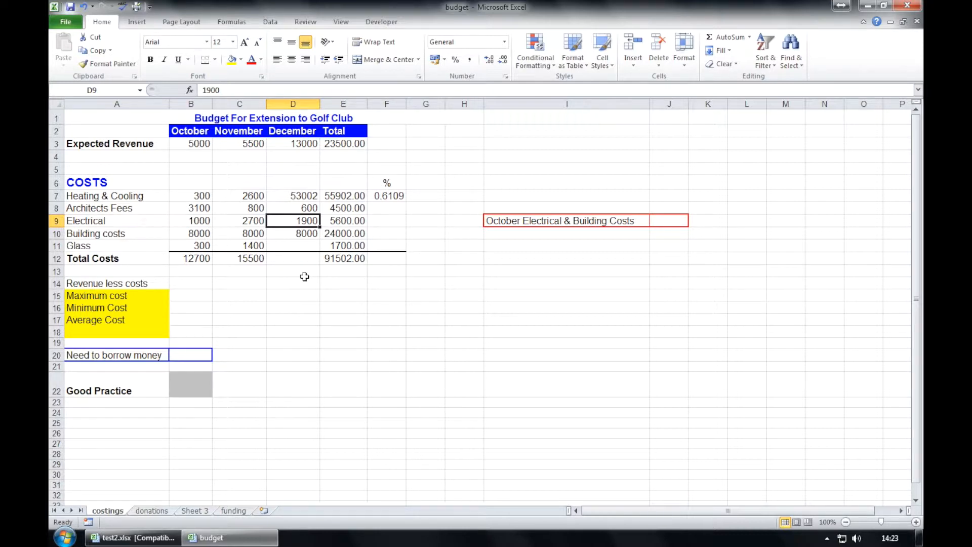
left_click(284, 245)
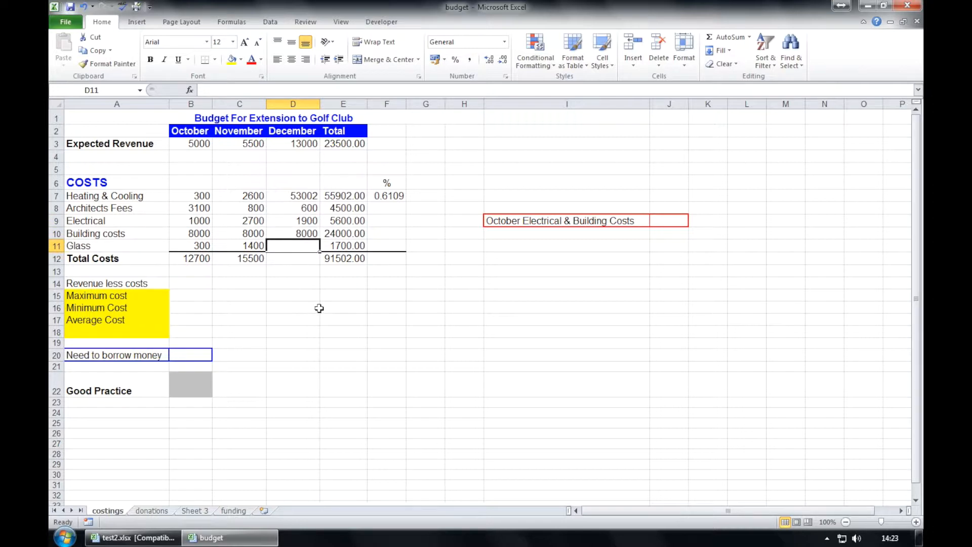
type("1600")
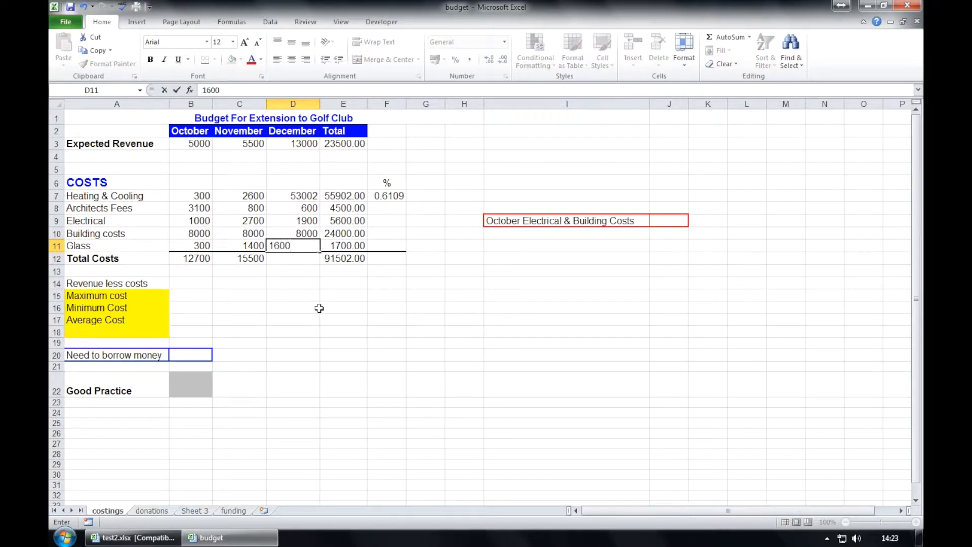
key("Return")
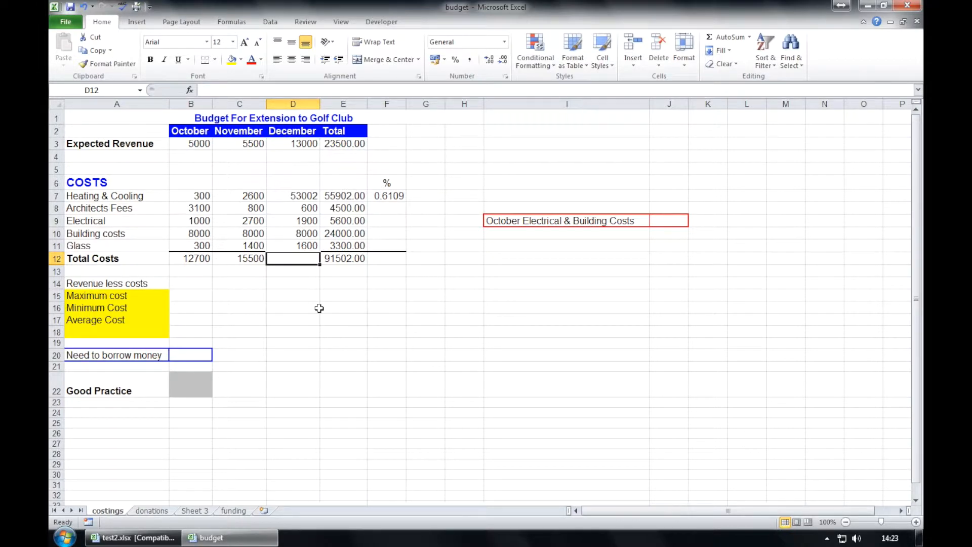
left_click(69, 22)
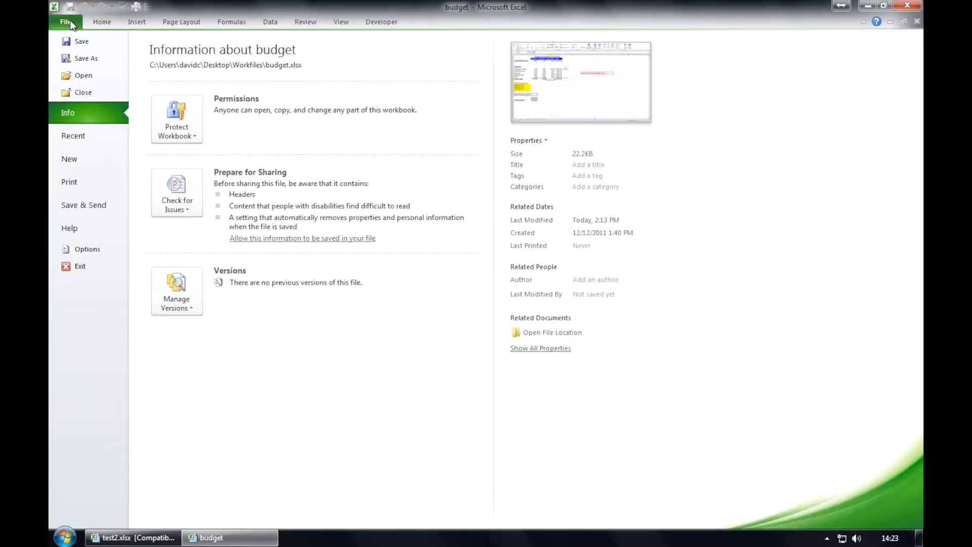
left_click(76, 40)
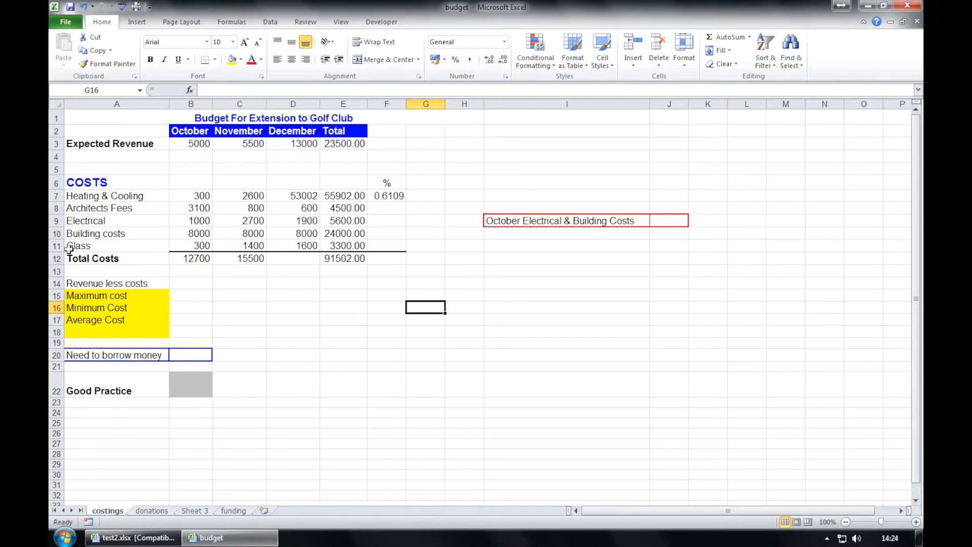
Enter the formula =sum(D7:D11) in cell D12 to total the December costs.
left_click(290, 259)
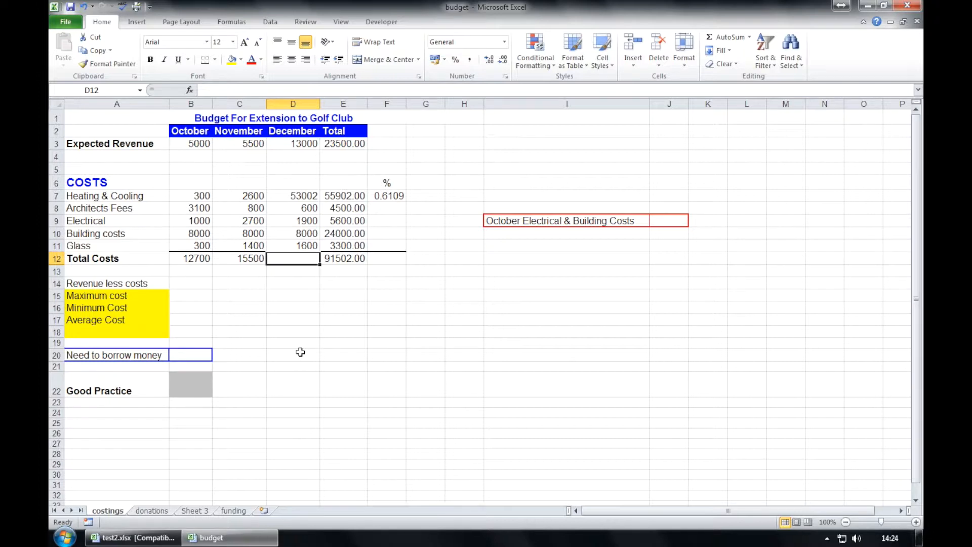
left_click(224, 92)
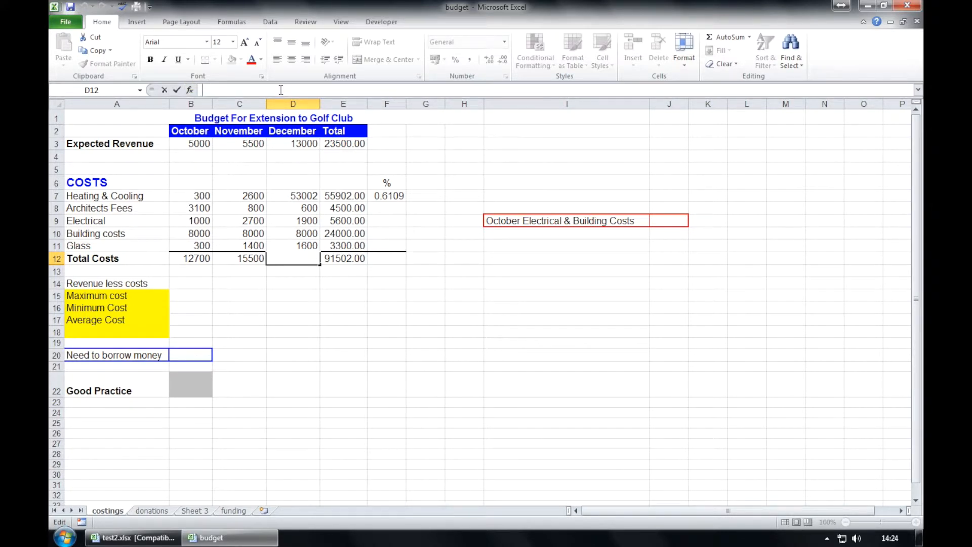
type("=")
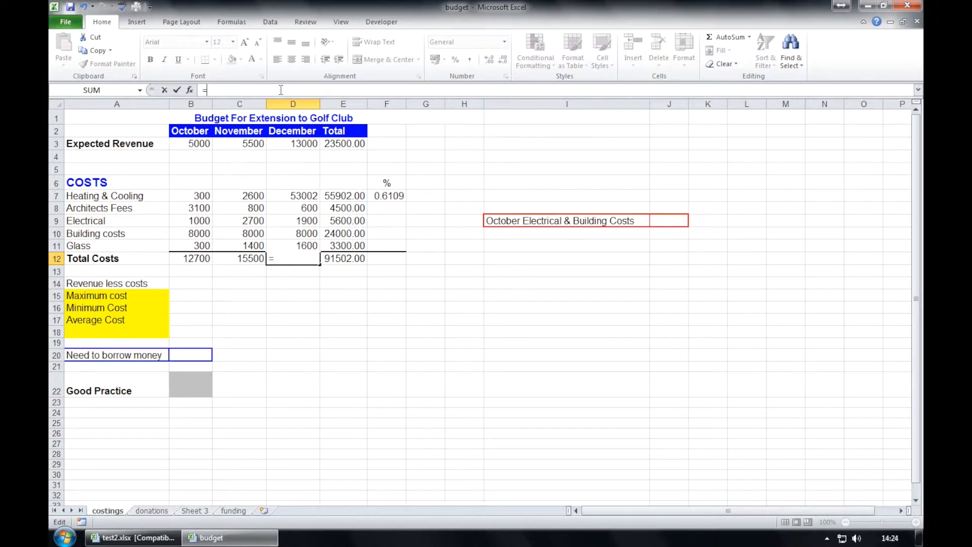
type("sum")
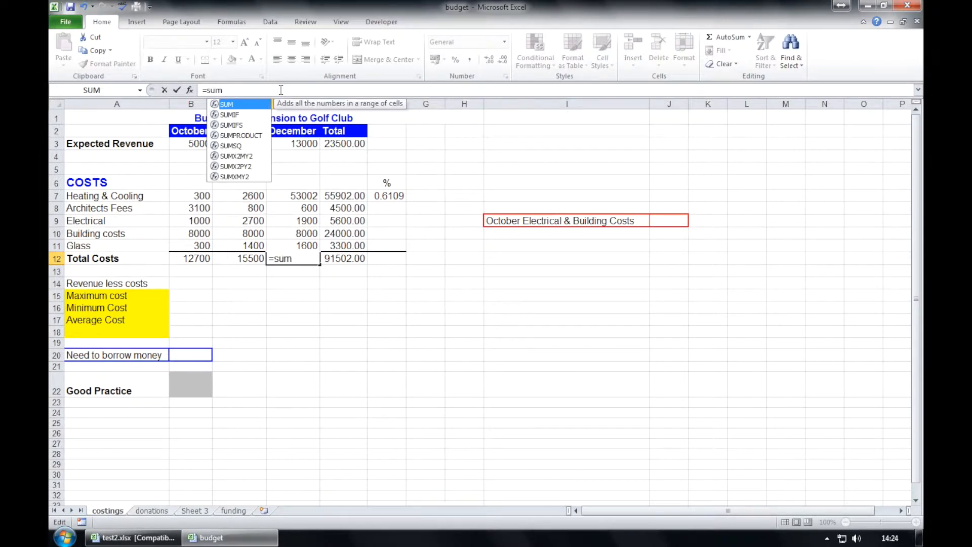
type("(")
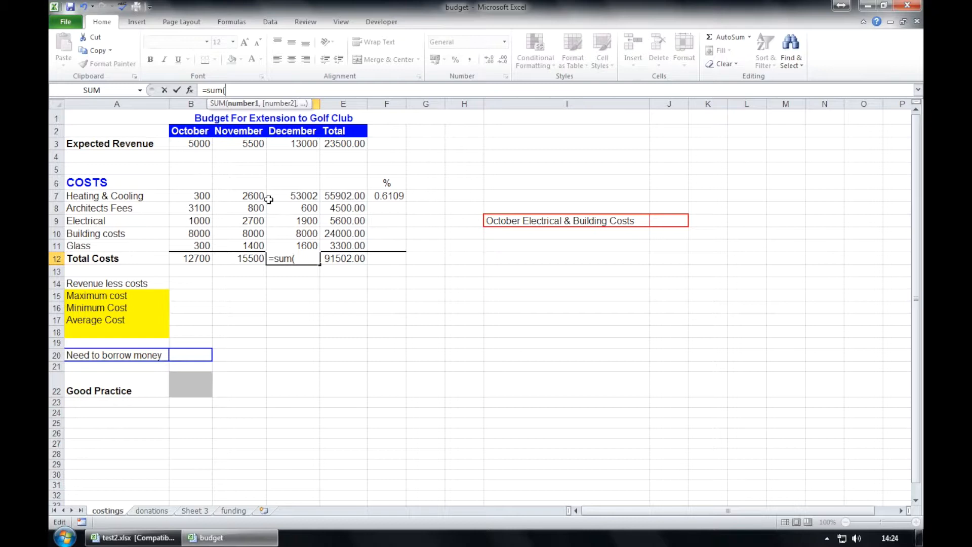
left_click(288, 195)
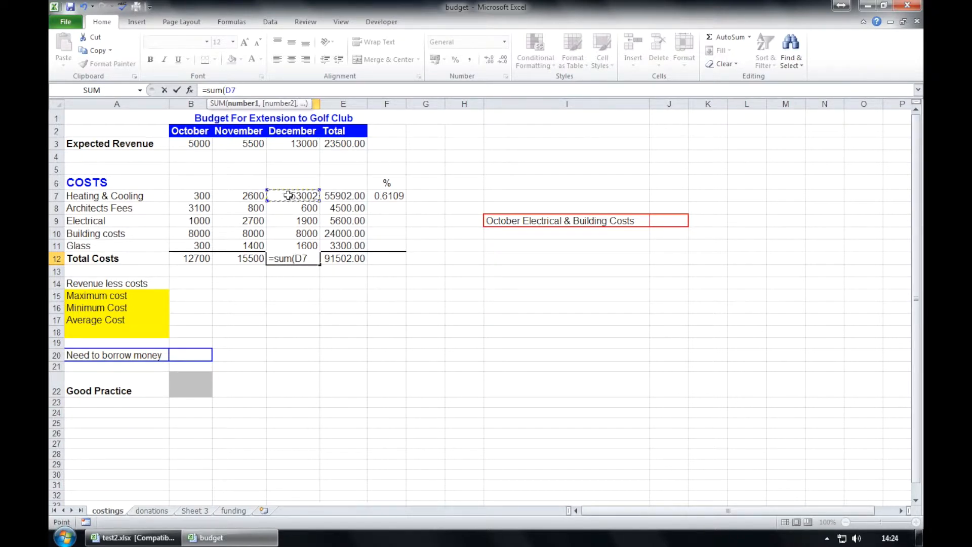
left_click_drag(289, 202, 300, 246)
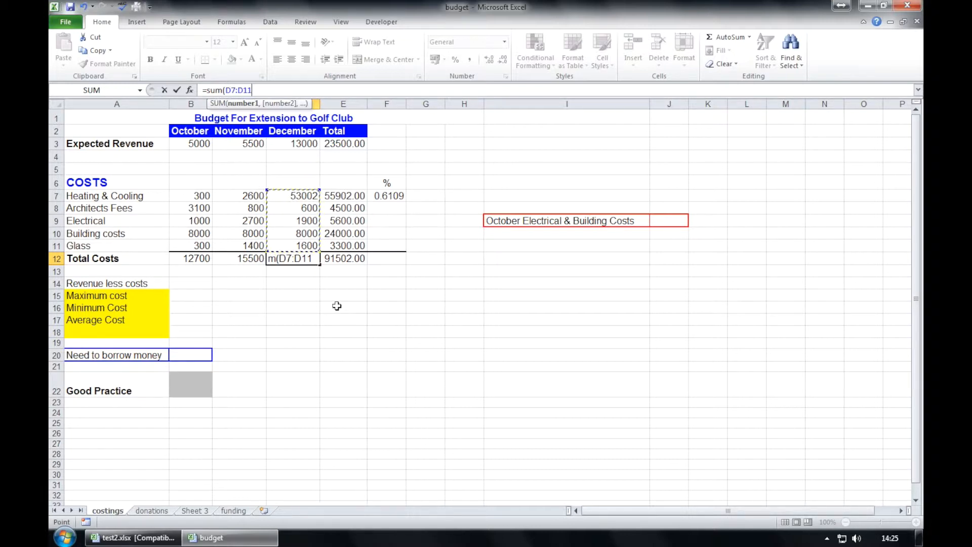
type(")")
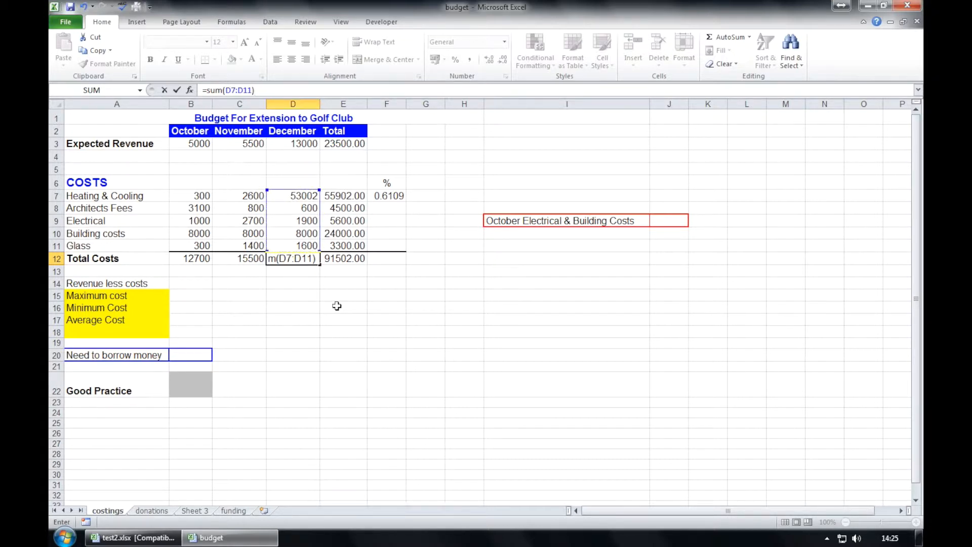
key("Return")
left_click(387, 196)
left_click(439, 412)
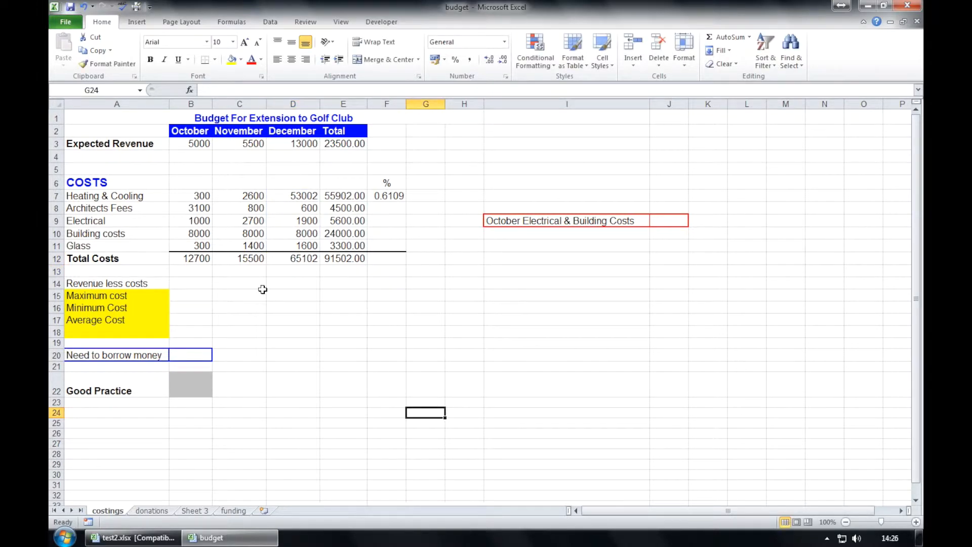
Make the total cost reference in the F7 percentage formula absolute so that it reads =E7/$E$12.
left_click(404, 197)
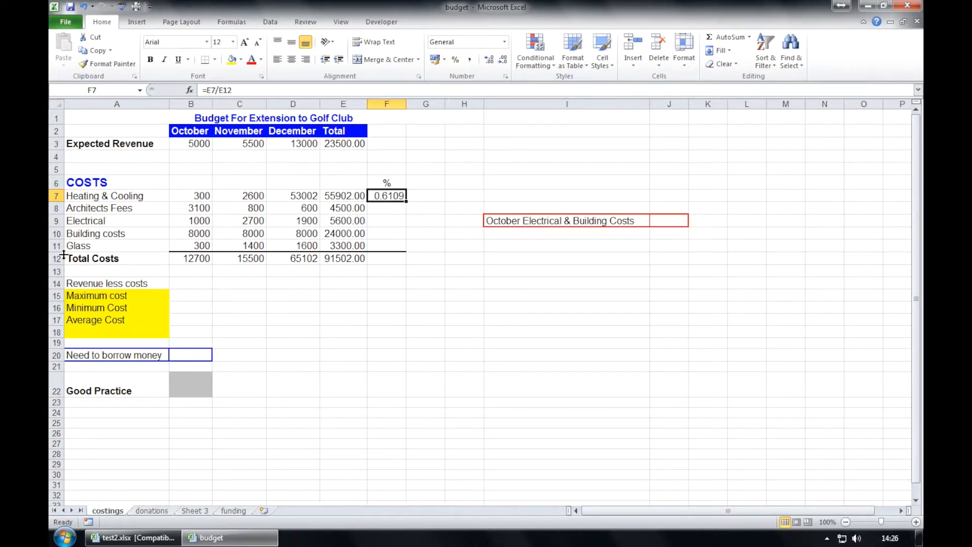
left_click(218, 90)
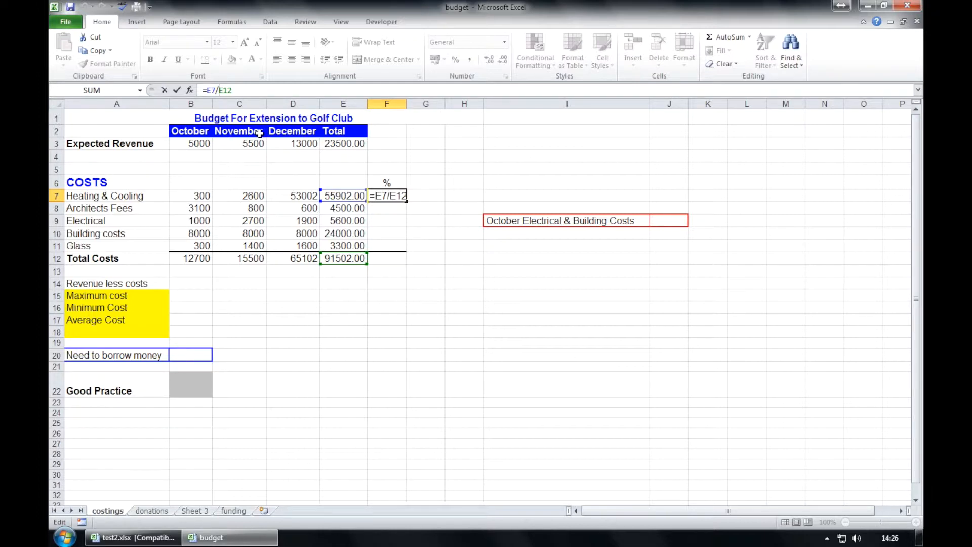
type("$E$")
key("Return")
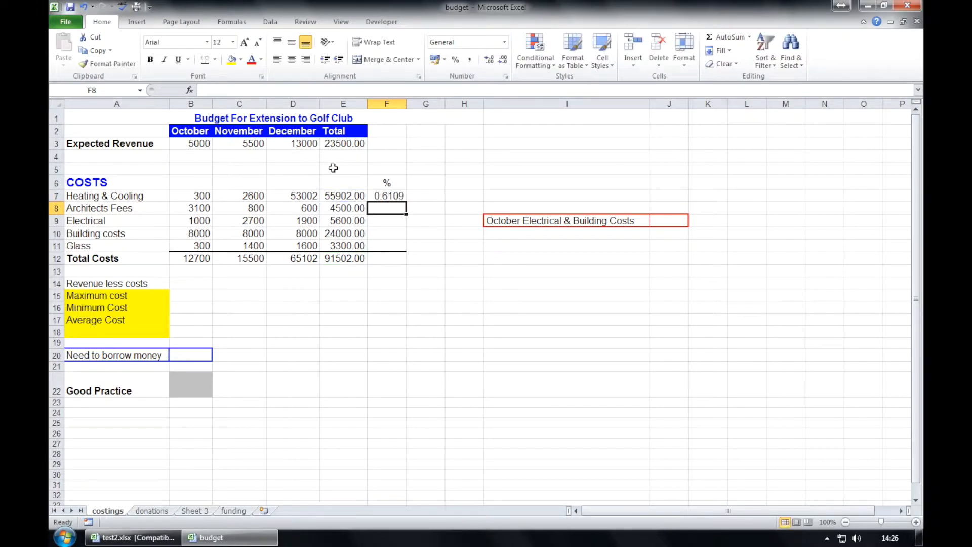
Copy the F7 percentage formula down through F11 and check the copied formulas in F8 to F10.
left_click(389, 195)
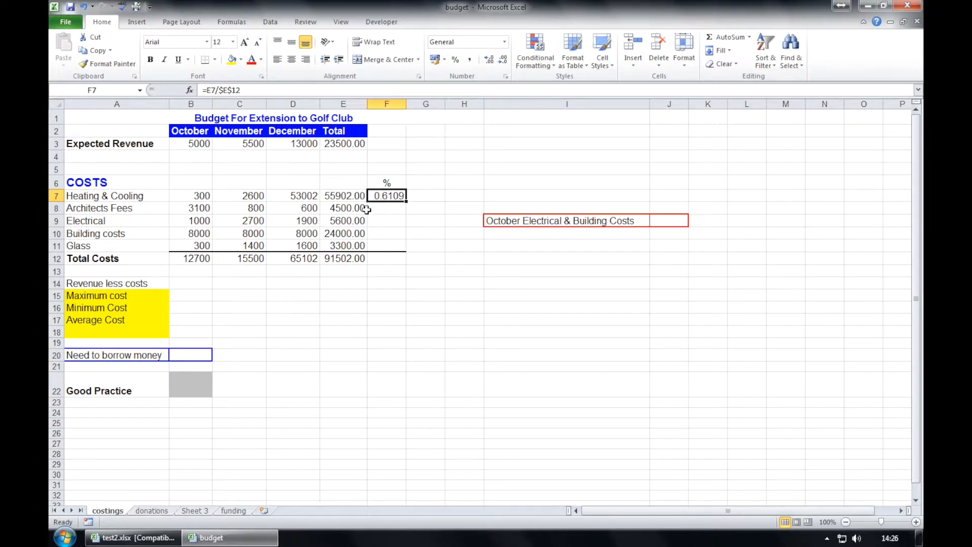
left_click(389, 208)
left_click_drag(390, 208, 387, 244)
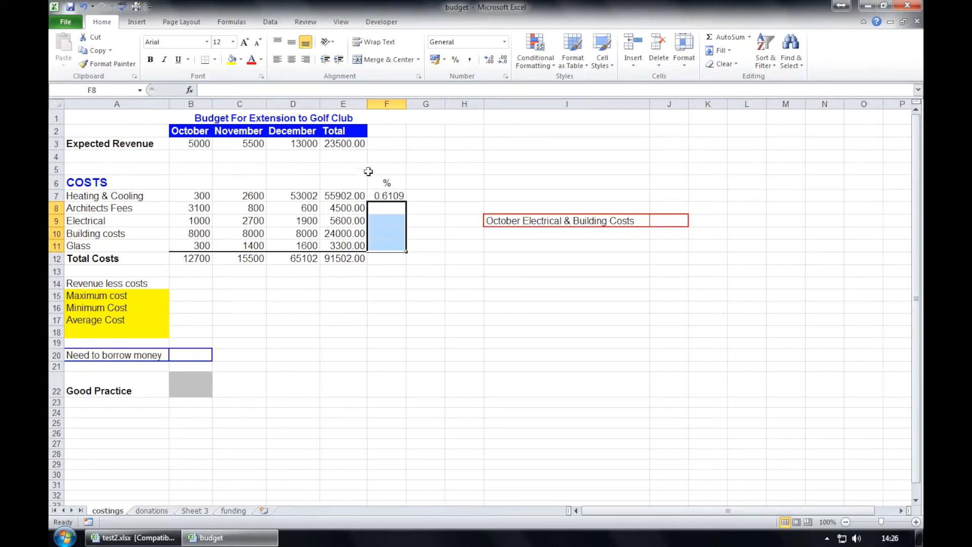
left_click(394, 196)
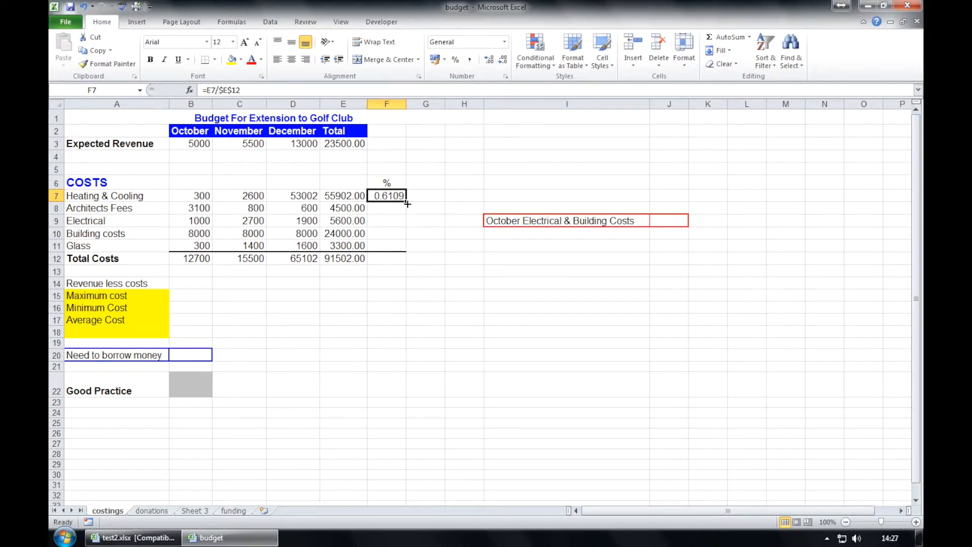
left_click_drag(407, 203, 396, 247)
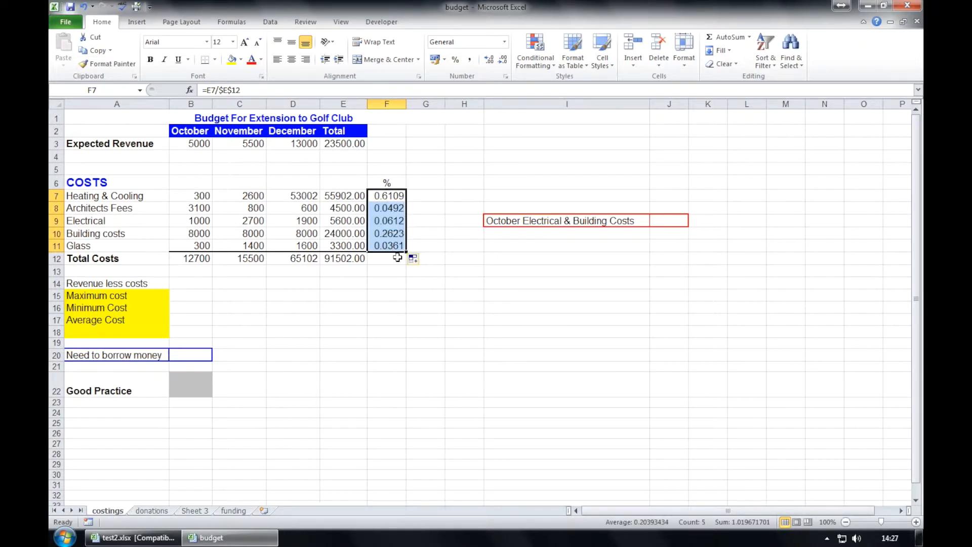
left_click(428, 198)
left_click(402, 207)
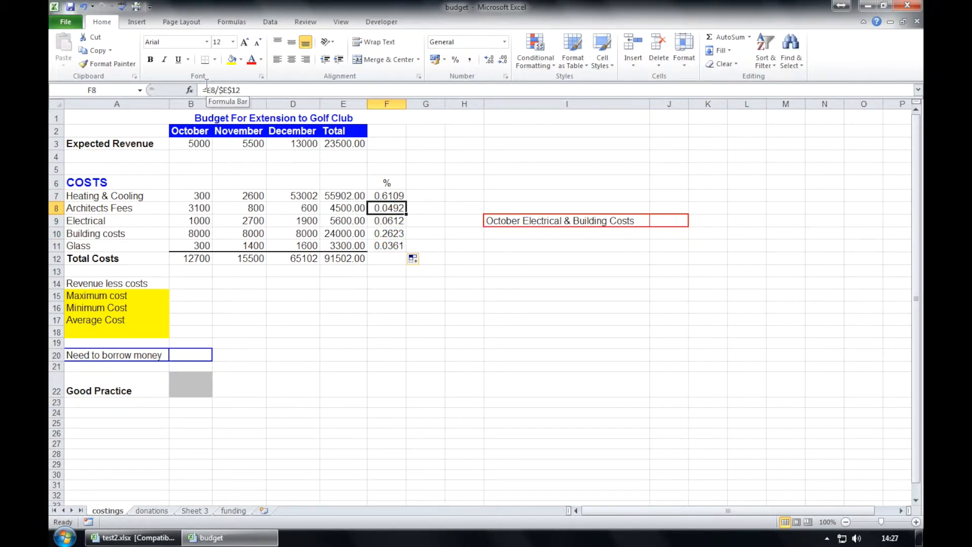
left_click(388, 221)
left_click(389, 233)
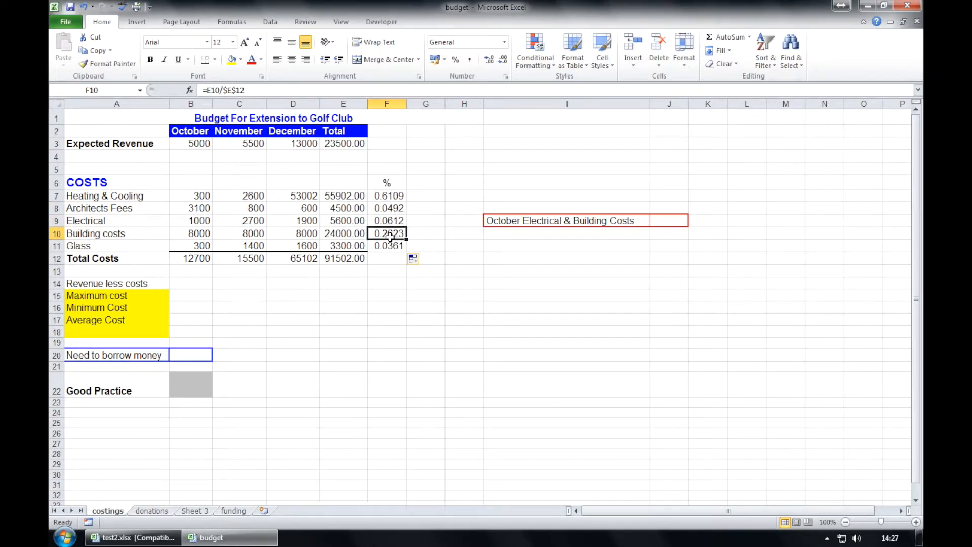
Check the copied percentage formulas in F8 and F9, and format cells F7:F11 as percentages with 2 decimal places.
left_click(391, 211)
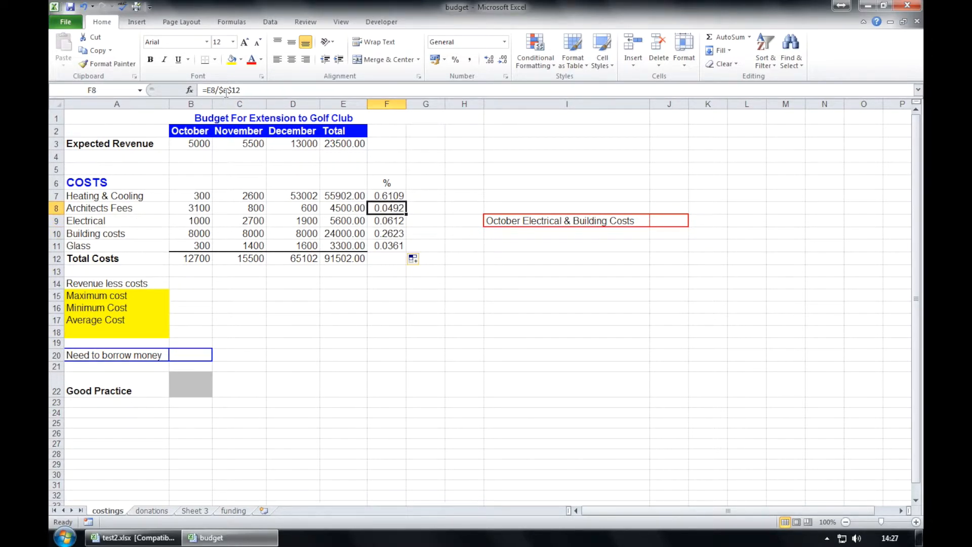
left_click(374, 221)
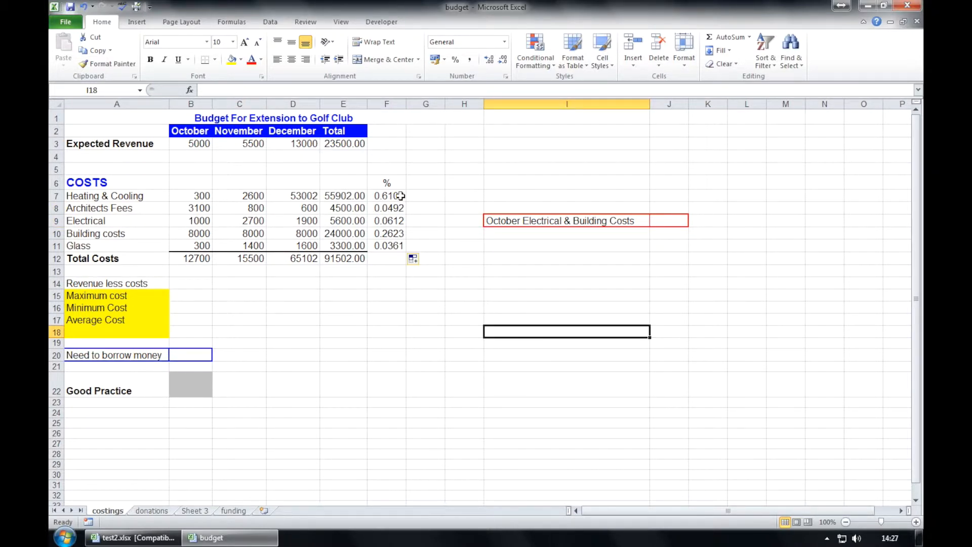
left_click_drag(394, 197, 396, 242)
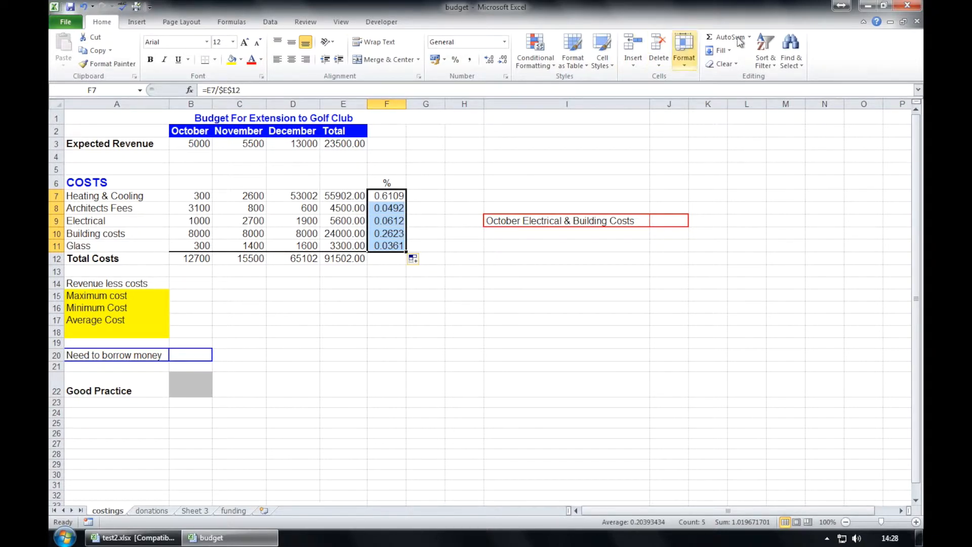
left_click(693, 47)
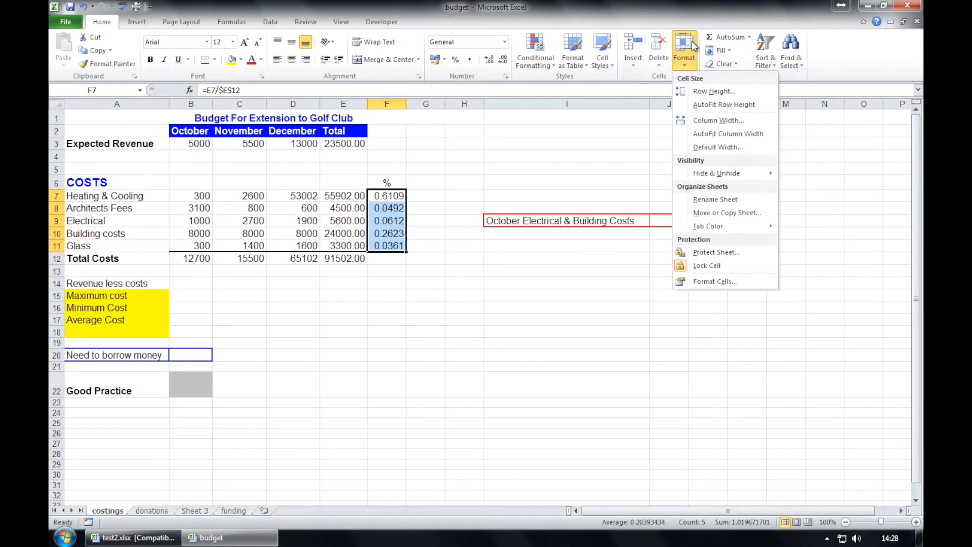
left_click(759, 281)
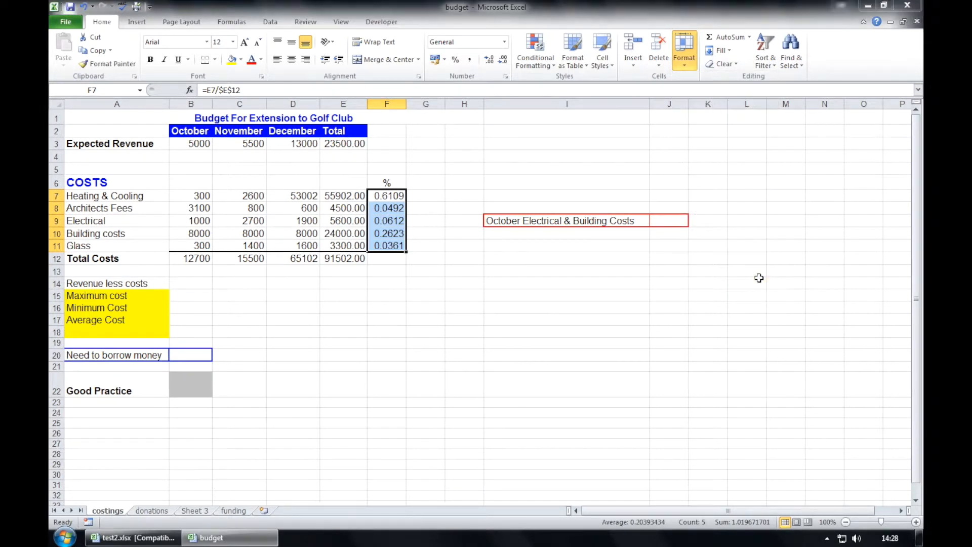
left_click_drag(365, 8, 492, 147)
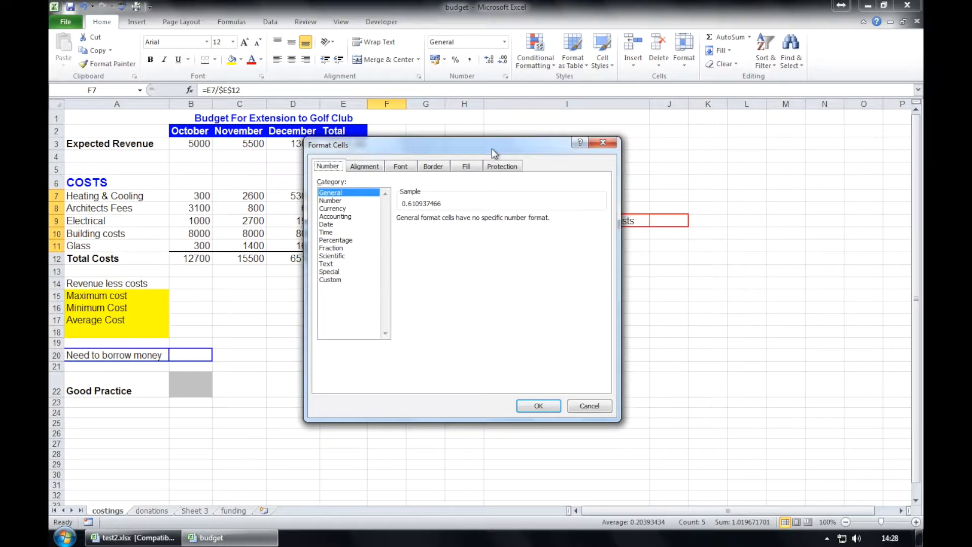
left_click(346, 240)
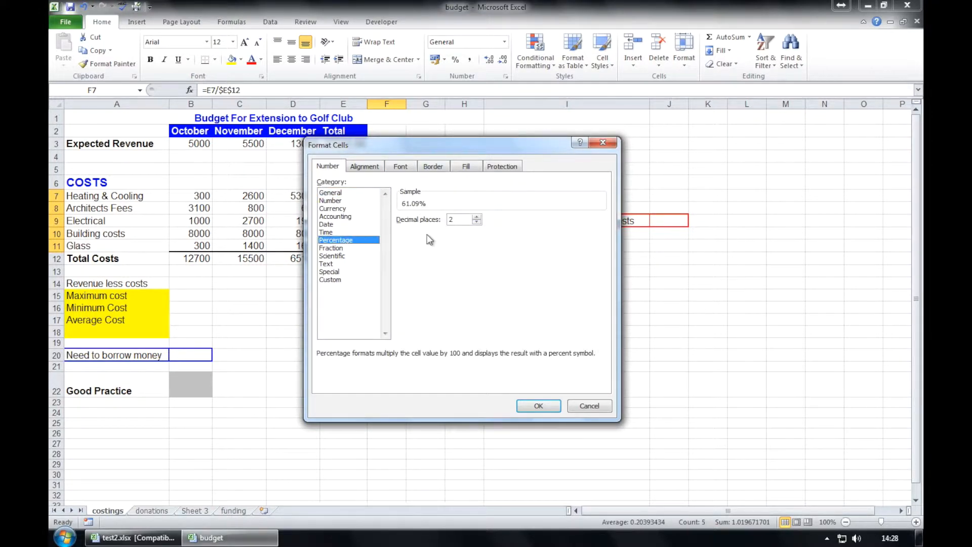
left_click_drag(459, 217, 449, 221)
left_click(539, 405)
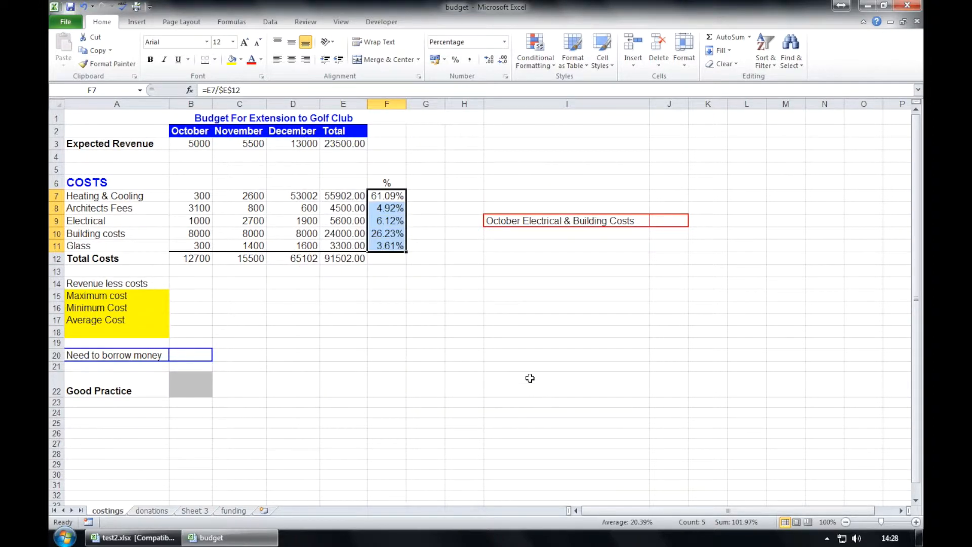
left_click(404, 319)
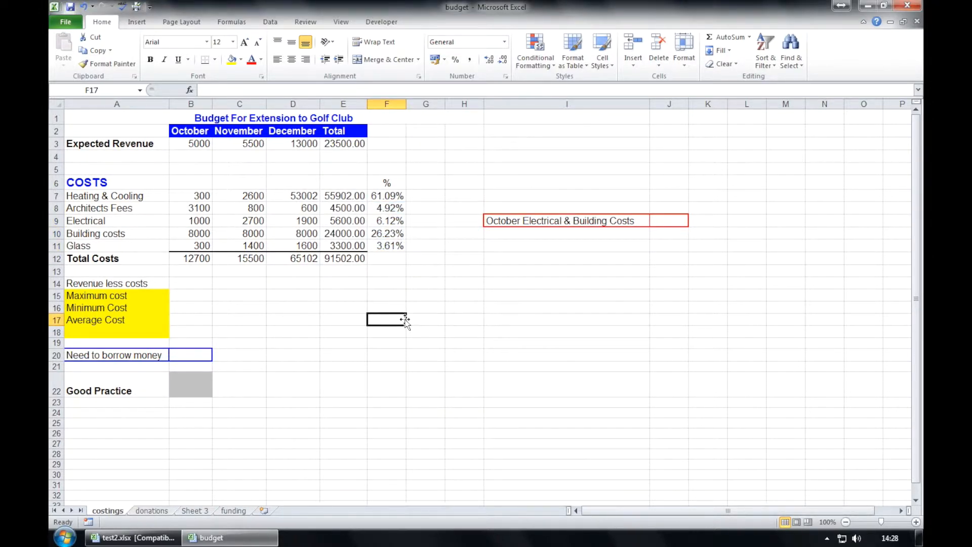
Compare the total formulas in cells E7 and E8 to see which one follows good practice.
left_click(353, 198)
left_click(348, 204)
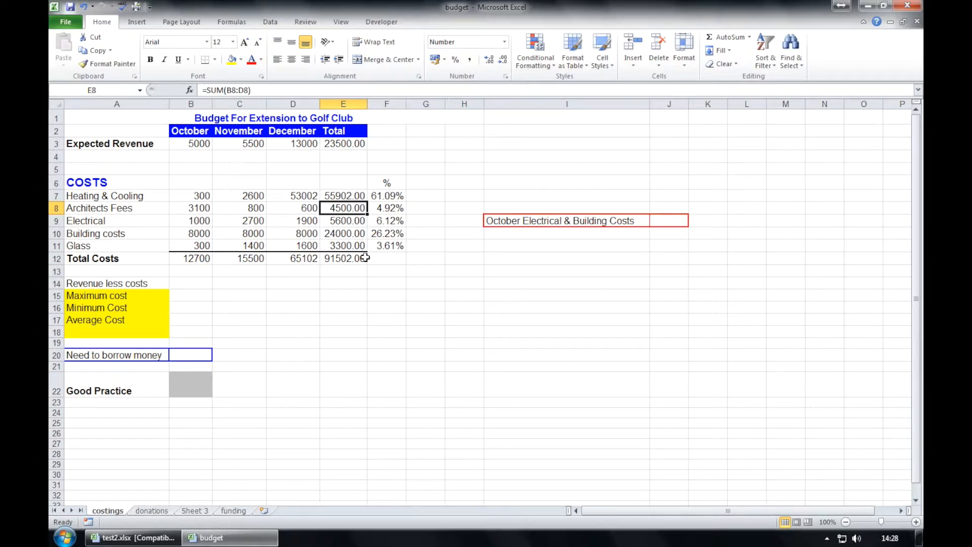
left_click(354, 196)
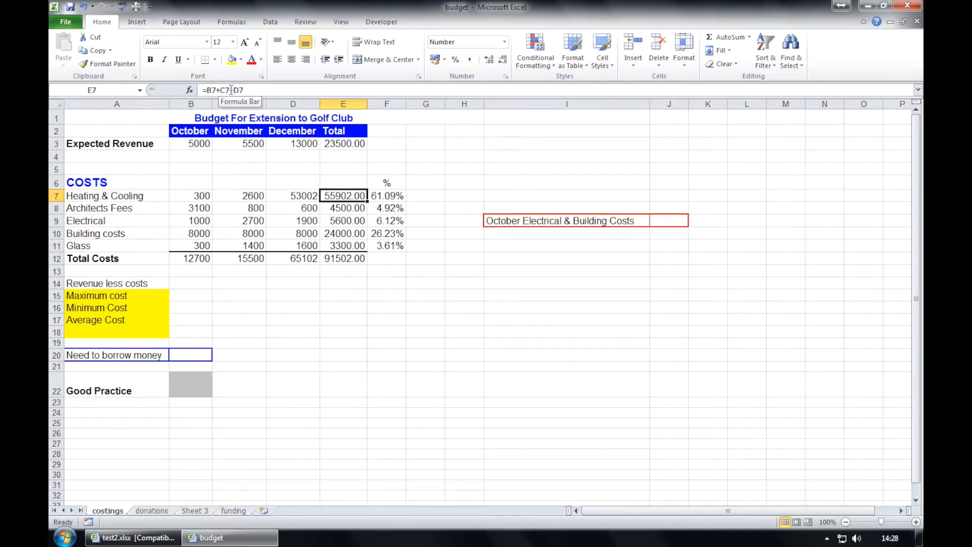
left_click(353, 209)
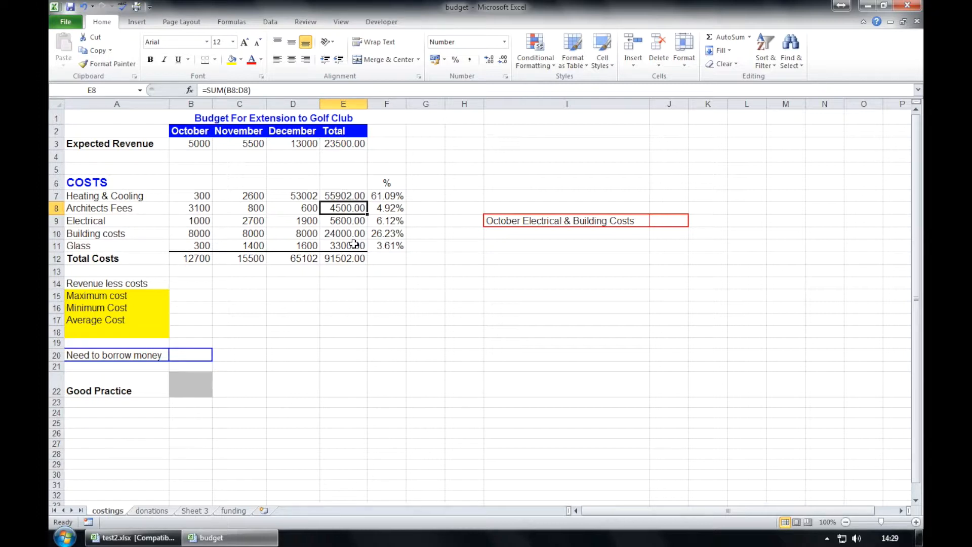
left_click(350, 195)
left_click(348, 206)
left_click(348, 195)
left_click(348, 207)
Enter E8 as the Good Practice answer in cell B22 and save the workbook.
left_click(193, 390)
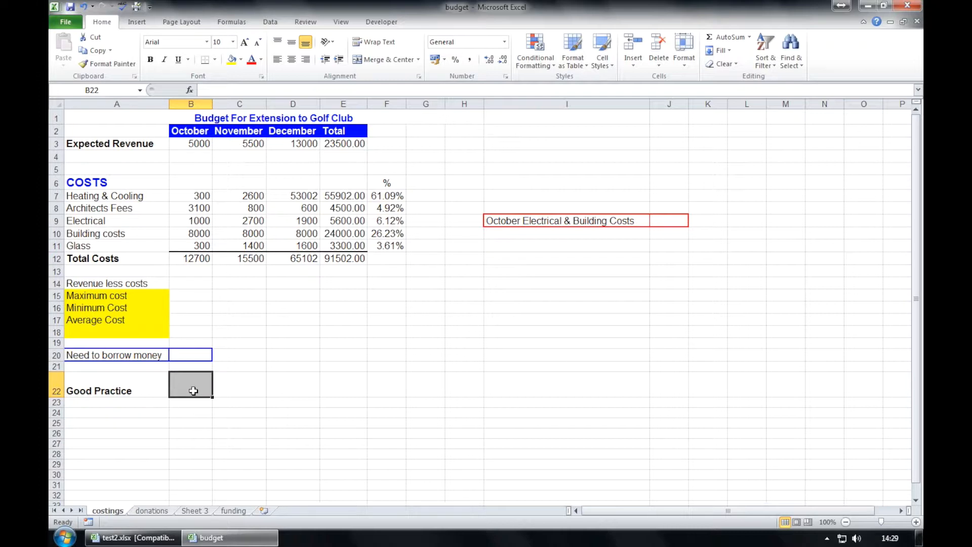
type("E8")
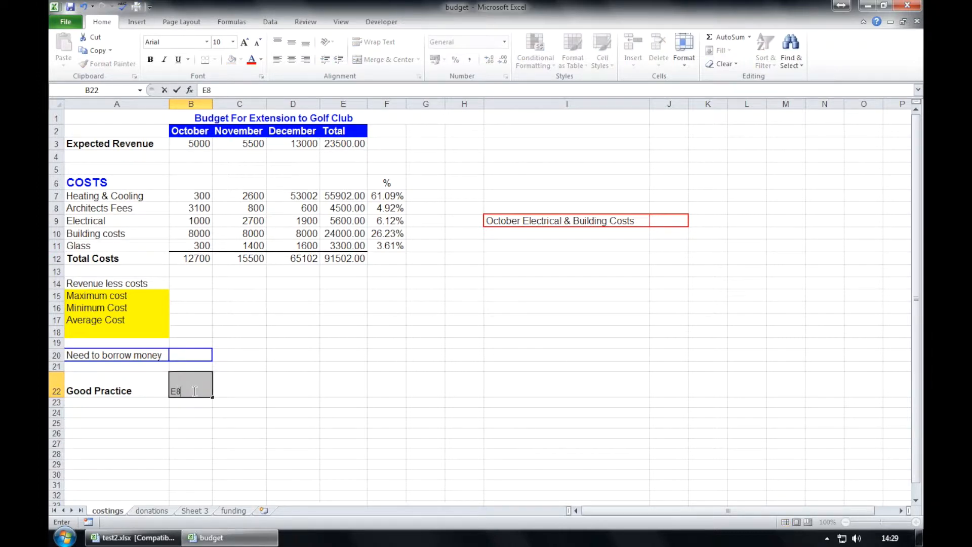
key("Return")
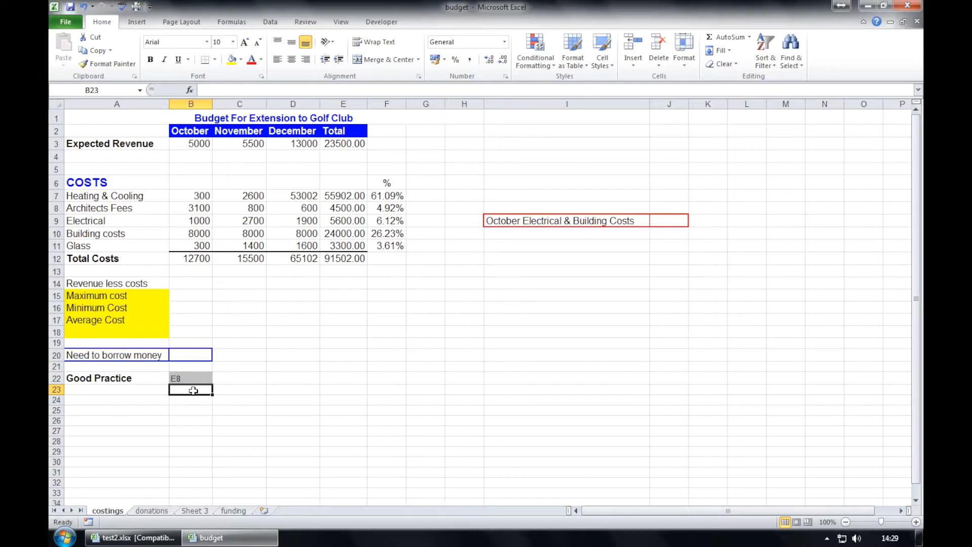
left_click(70, 23)
left_click(76, 43)
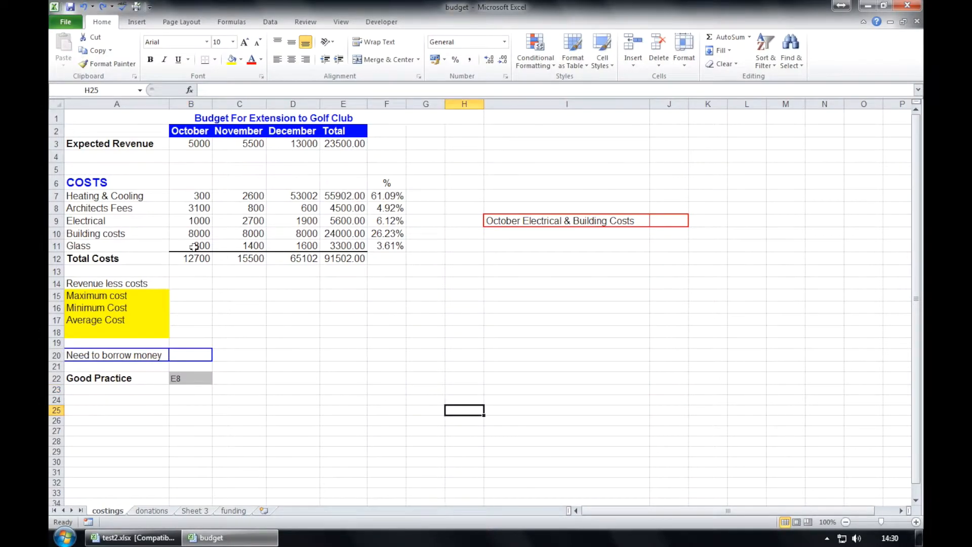
Insert a blank row directly above the COSTS heading row.
left_click(54, 185)
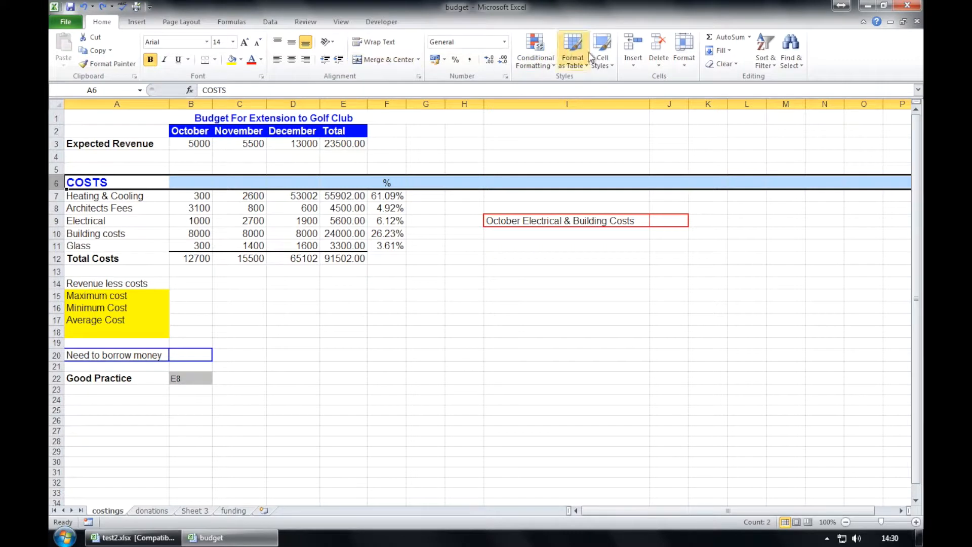
left_click(631, 49)
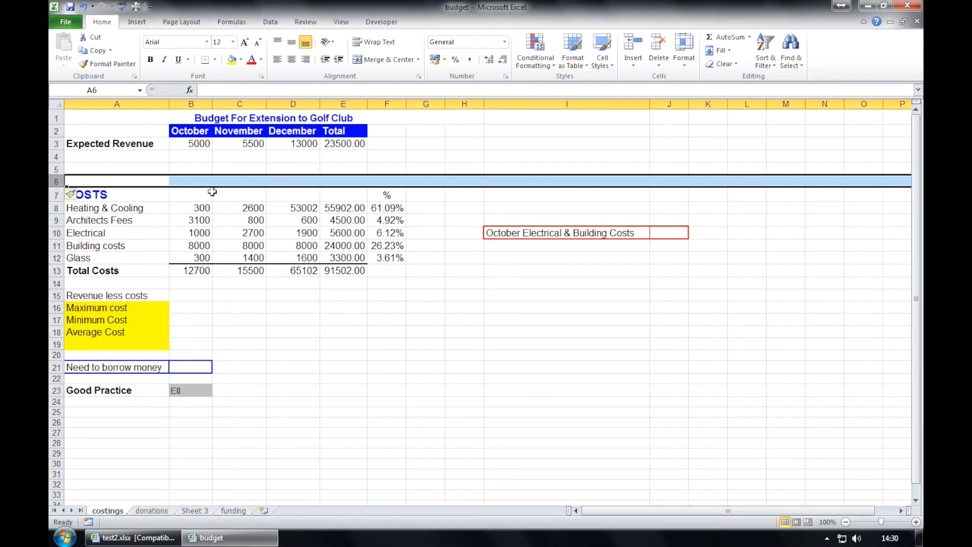
left_click(325, 327)
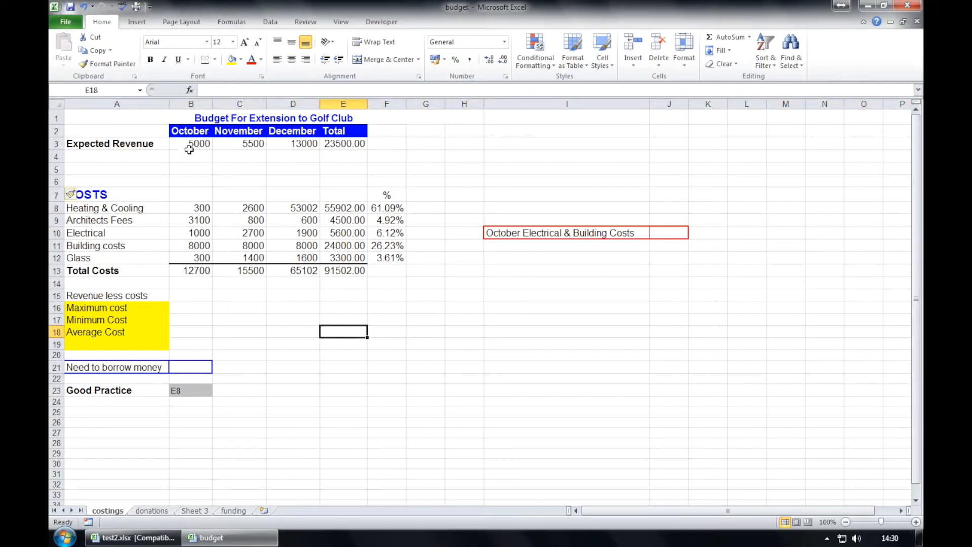
key("ctrl+z")
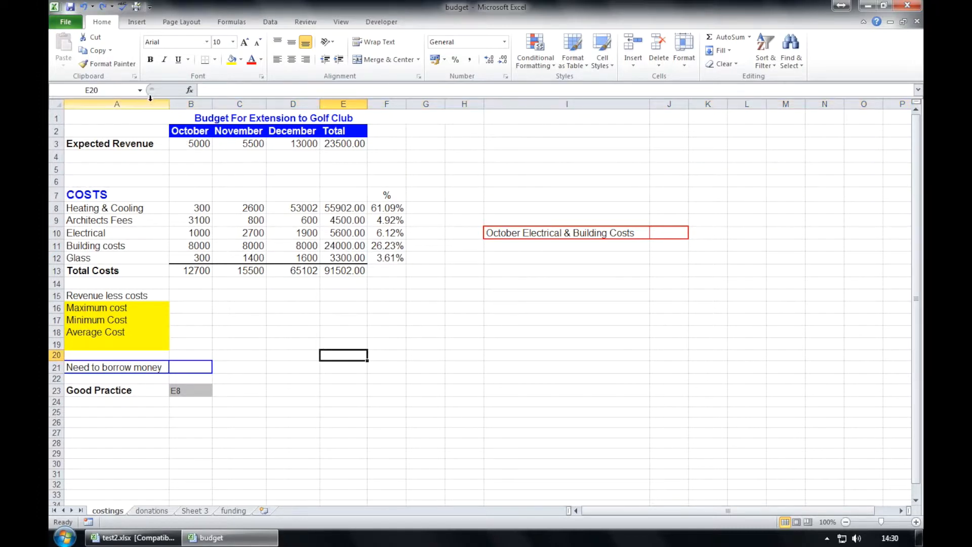
Insert a blank column directly before the October column.
left_click(187, 100)
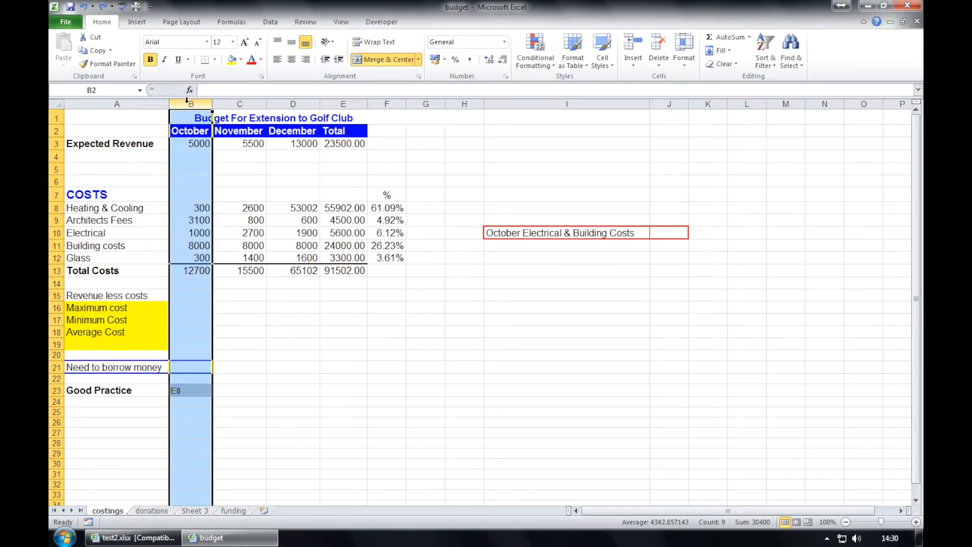
left_click(634, 51)
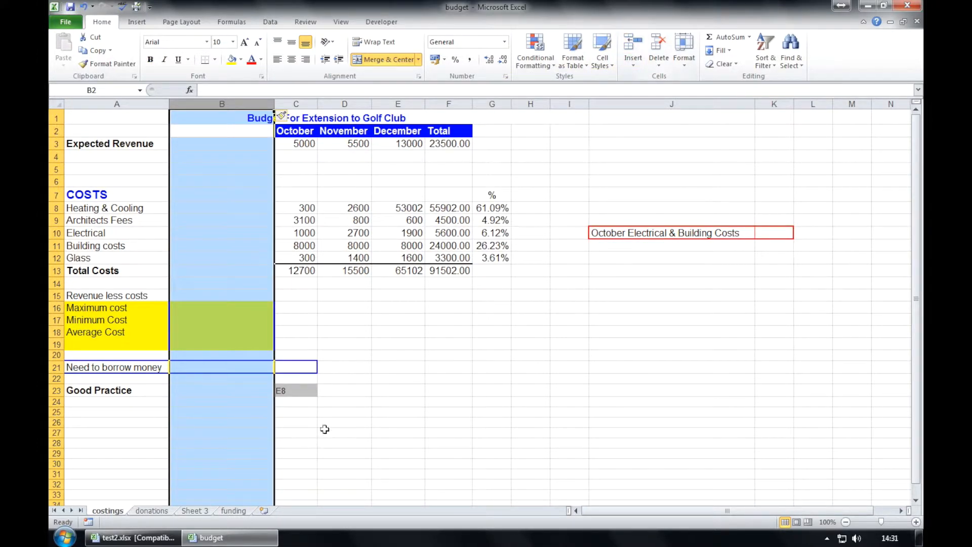
left_click(363, 399)
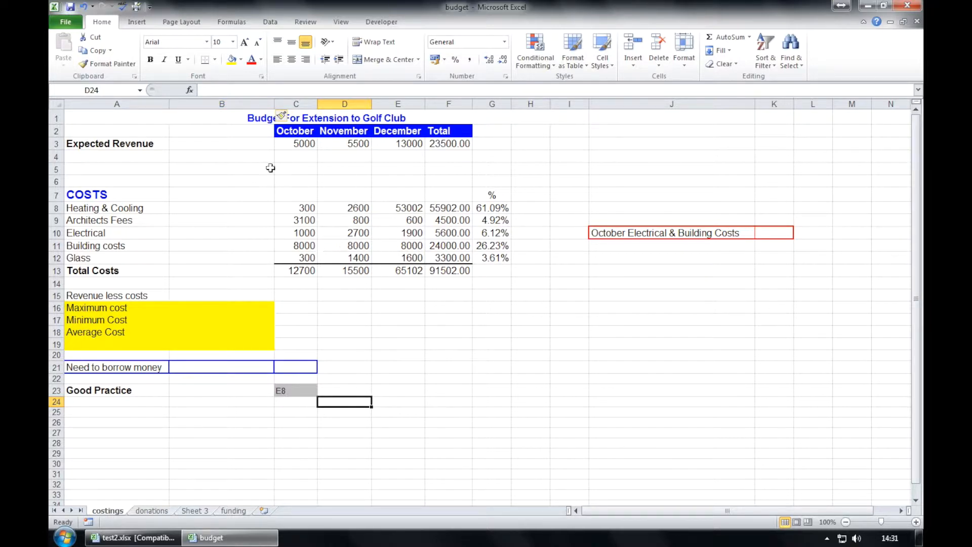
Delete the blank row 6 above COSTS and the blank column B before October.
left_click(54, 181)
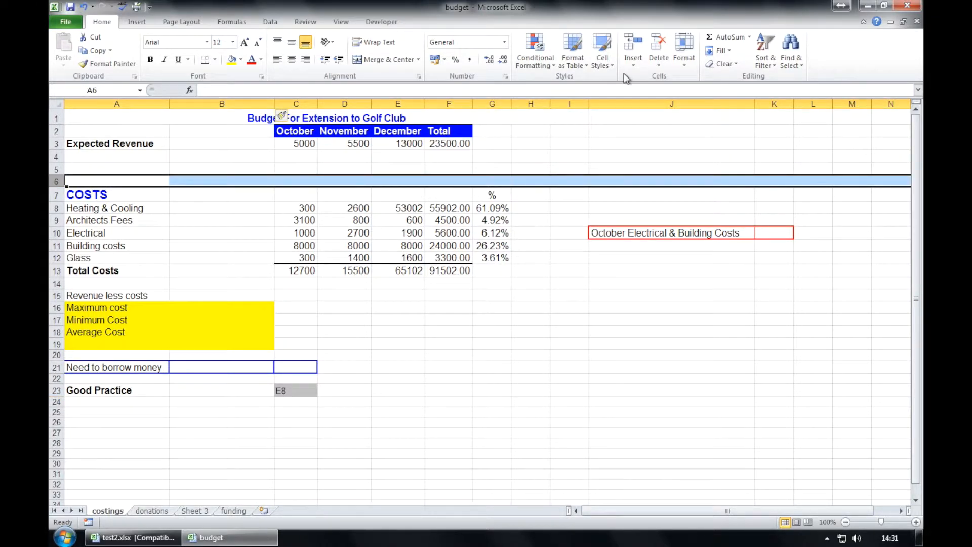
left_click(659, 48)
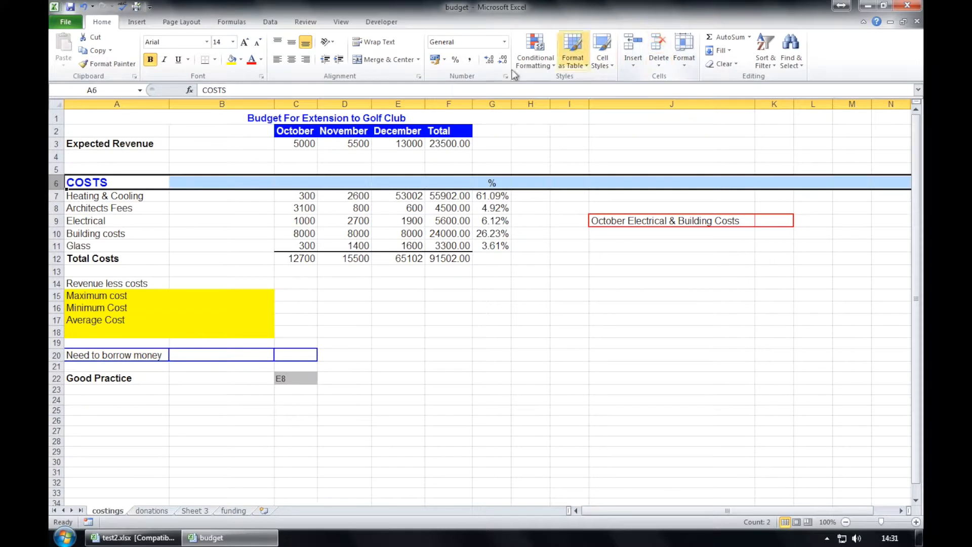
left_click(201, 101)
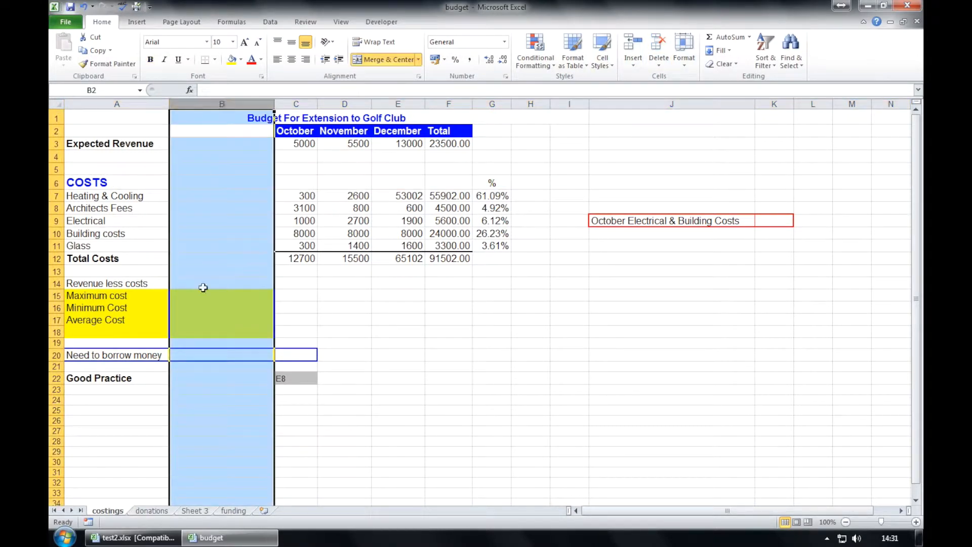
left_click(658, 45)
left_click(455, 365)
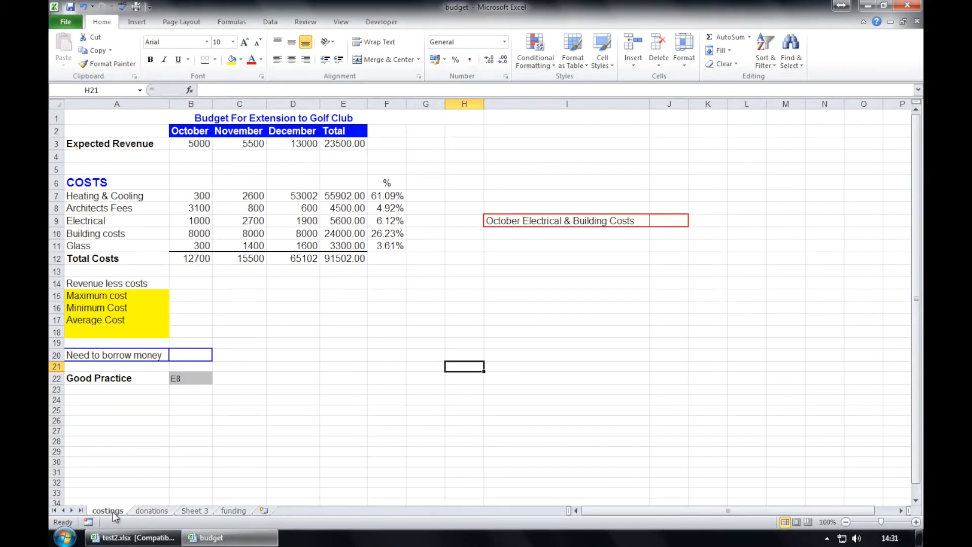
Add a new worksheet after the funding sheet and rename it test.
left_click(263, 510)
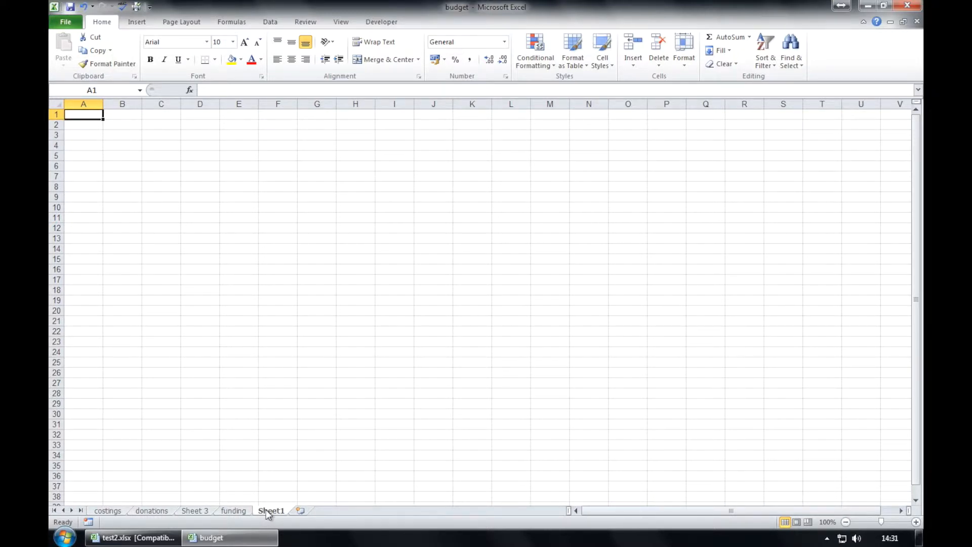
right_click(268, 515)
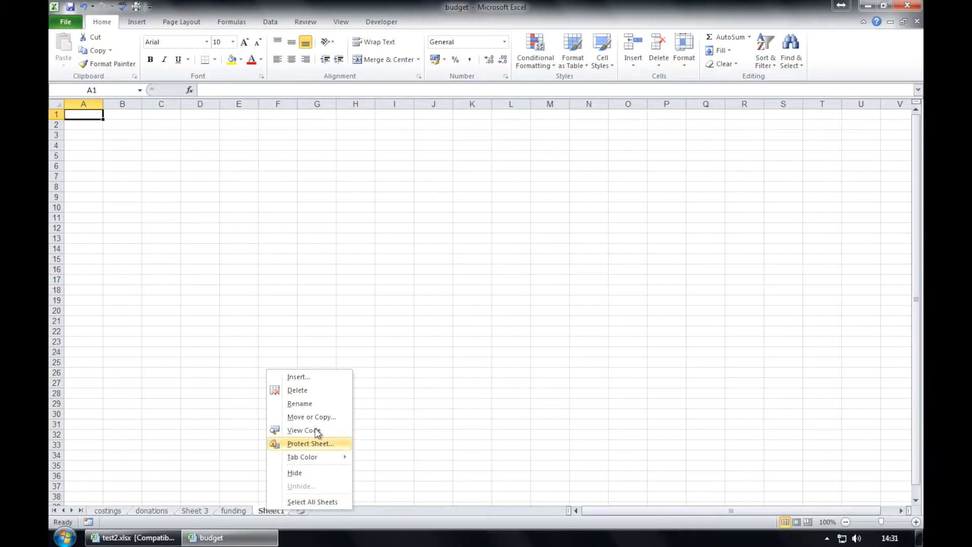
left_click(324, 403)
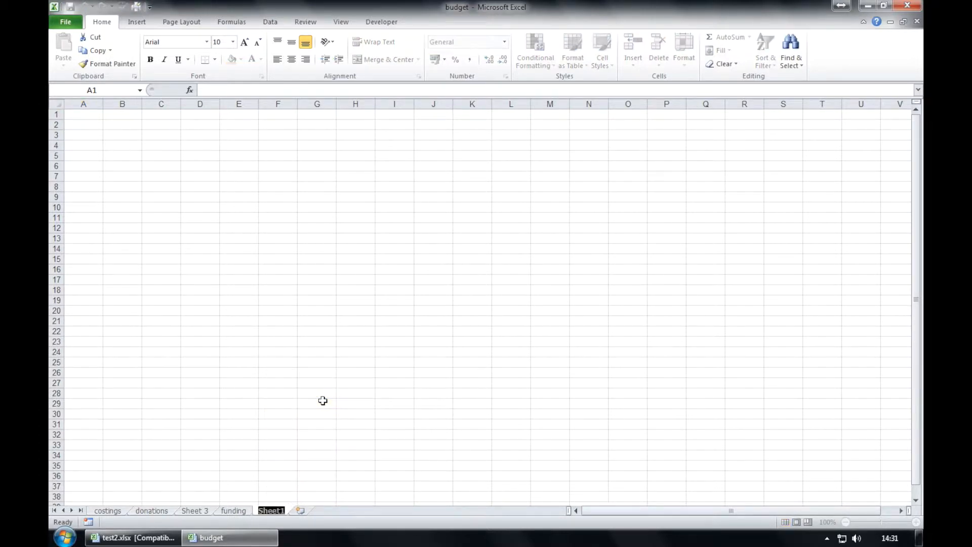
type("test")
left_click(323, 401)
Create a copy of the test sheet in budget.xlsx, placed before the costings sheet.
right_click(266, 509)
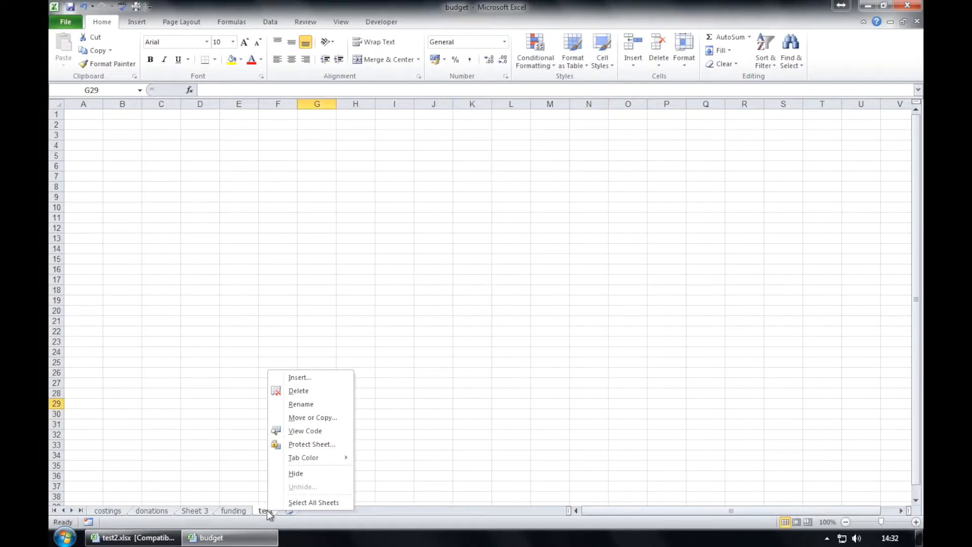
left_click(346, 419)
left_click(295, 461)
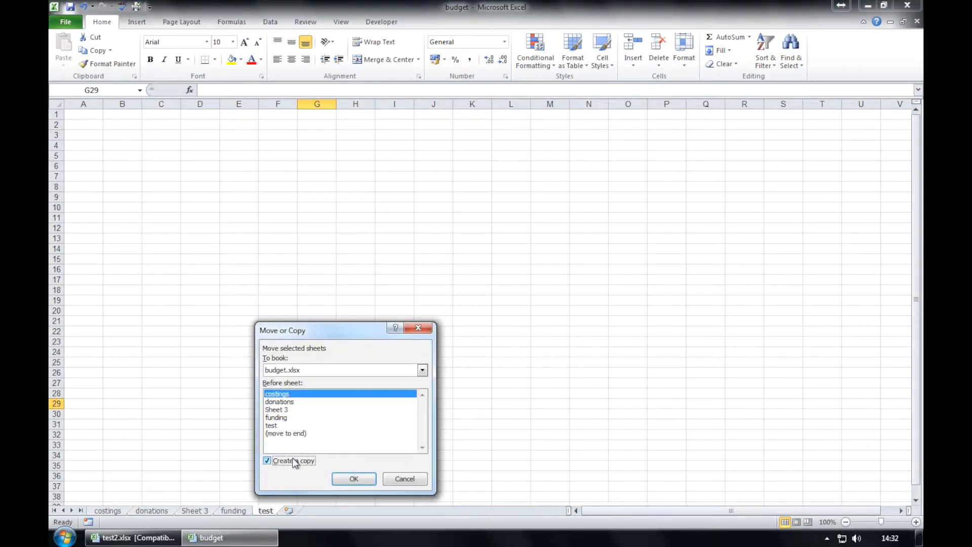
left_click(352, 479)
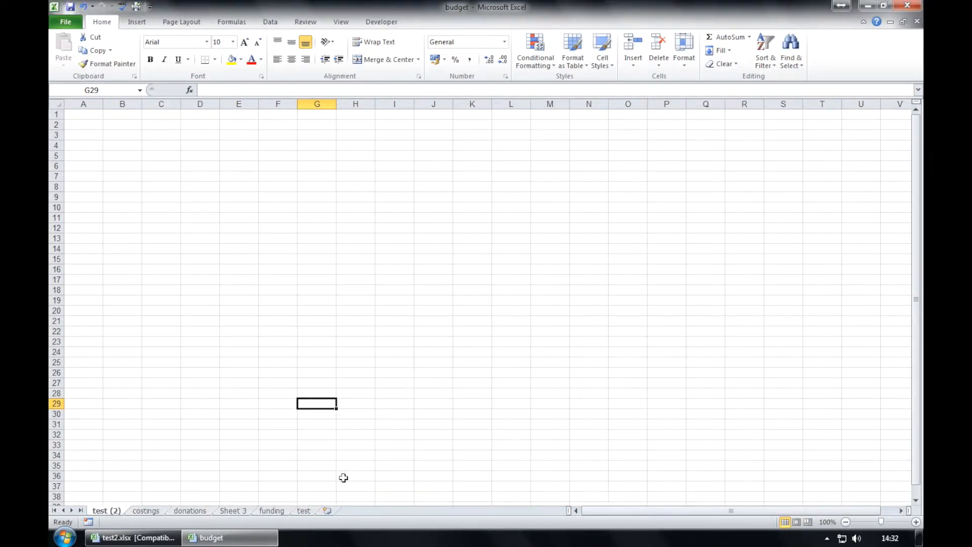
Rename the copied sheet test (2) to test2.
right_click(114, 514)
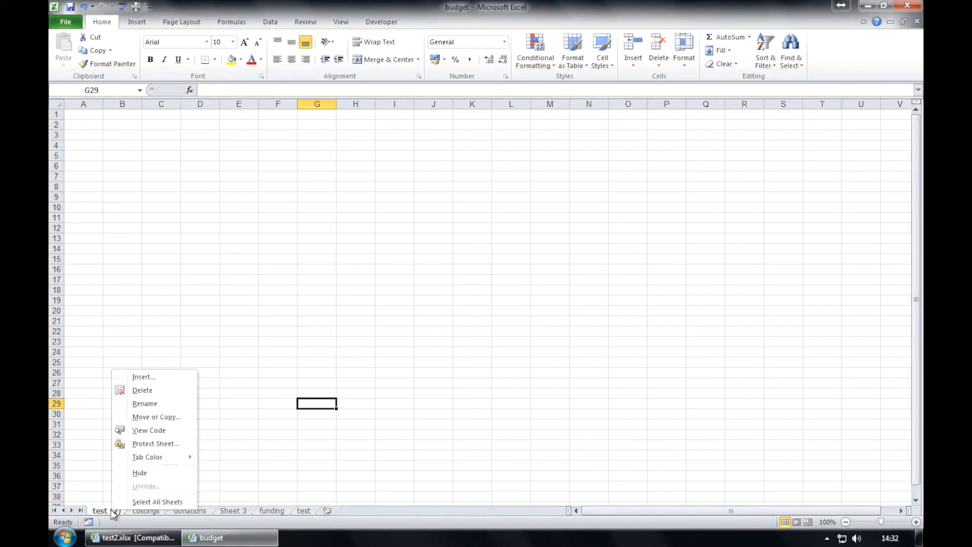
left_click(152, 404)
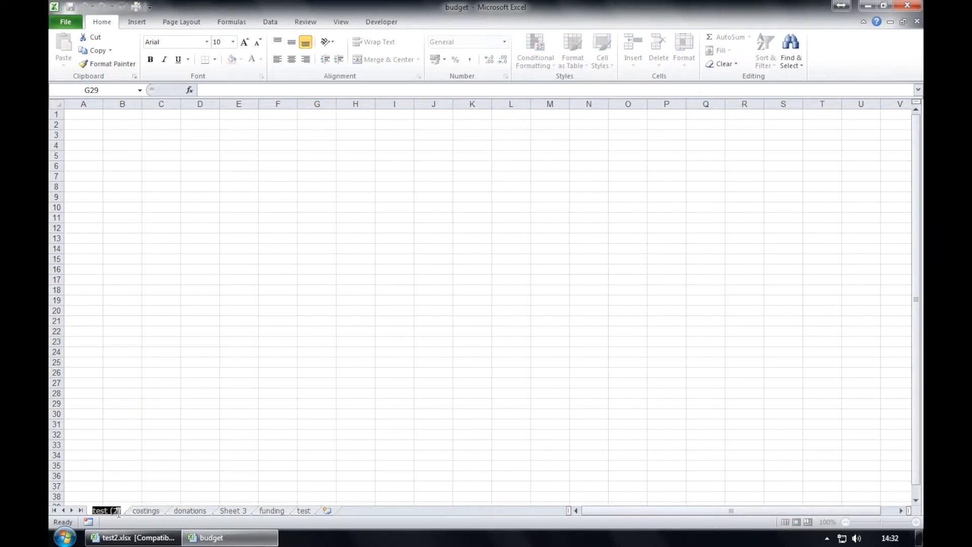
type("test2")
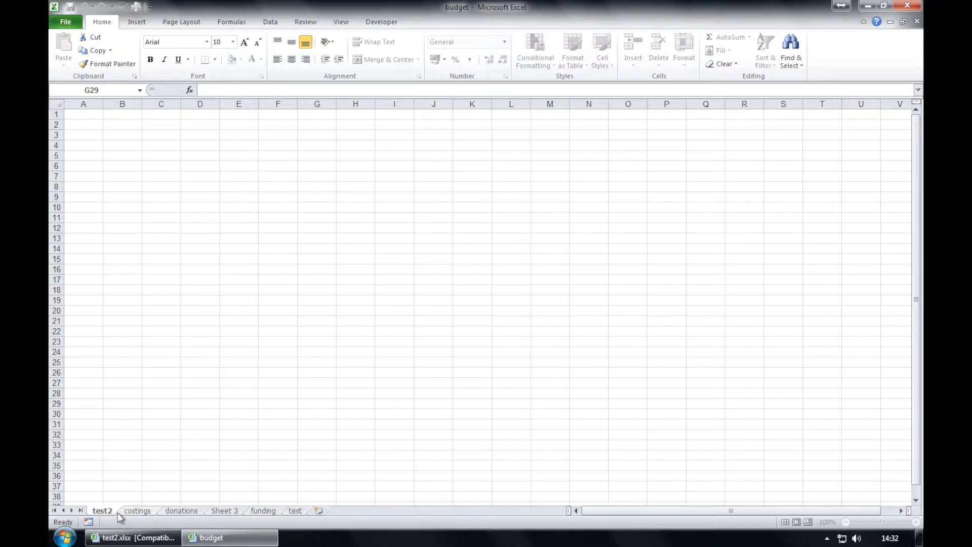
left_click(159, 466)
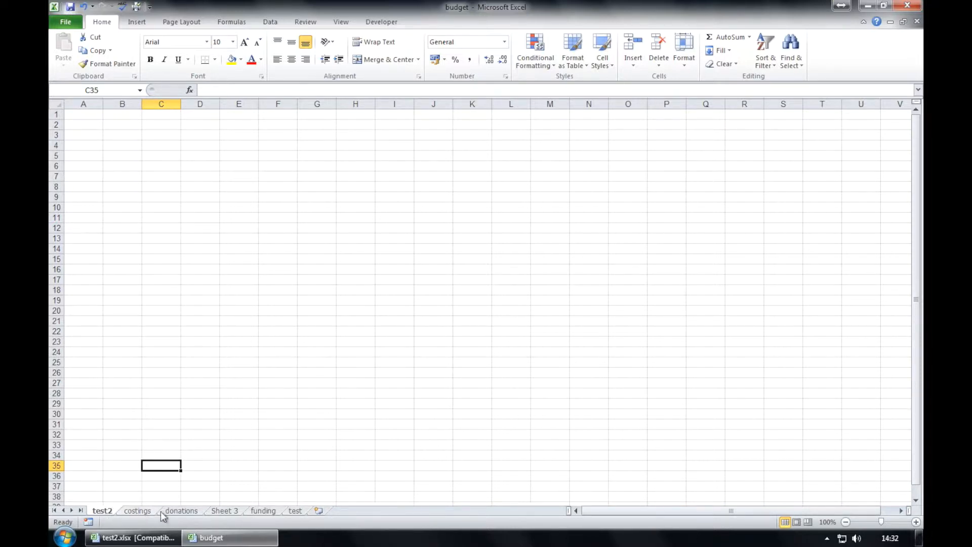
Delete the test sheet at the end and the test2 sheet at the start of the workbook.
left_click(296, 511)
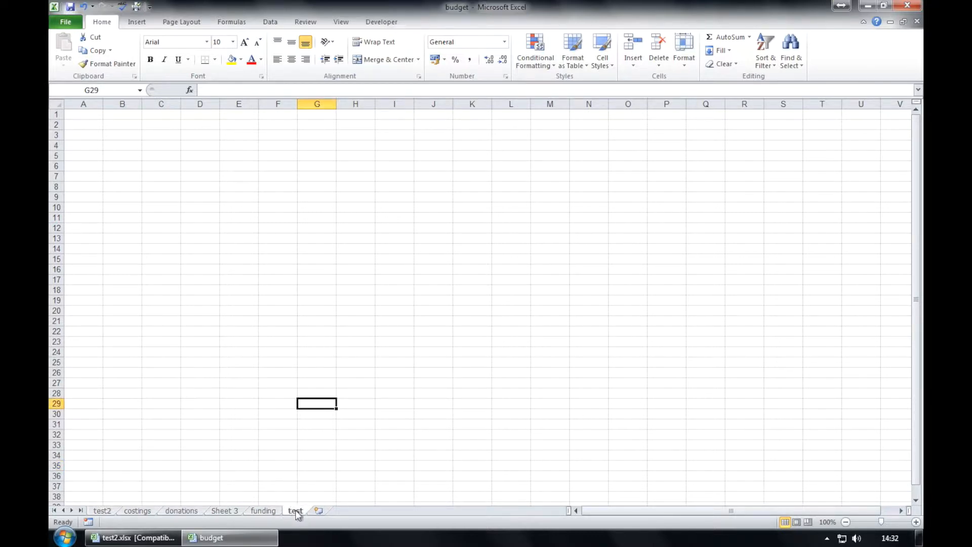
left_click_drag(296, 512, 100, 505)
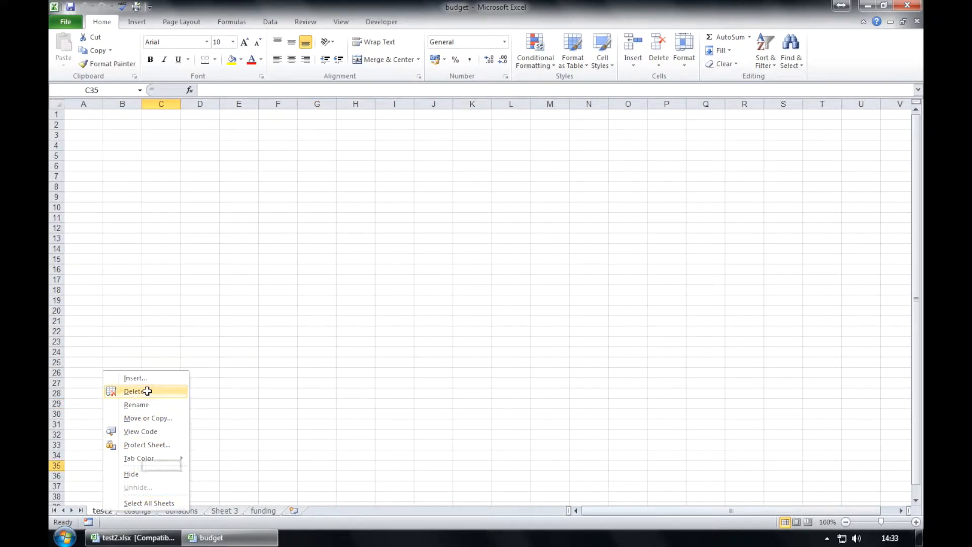
right_click(110, 511)
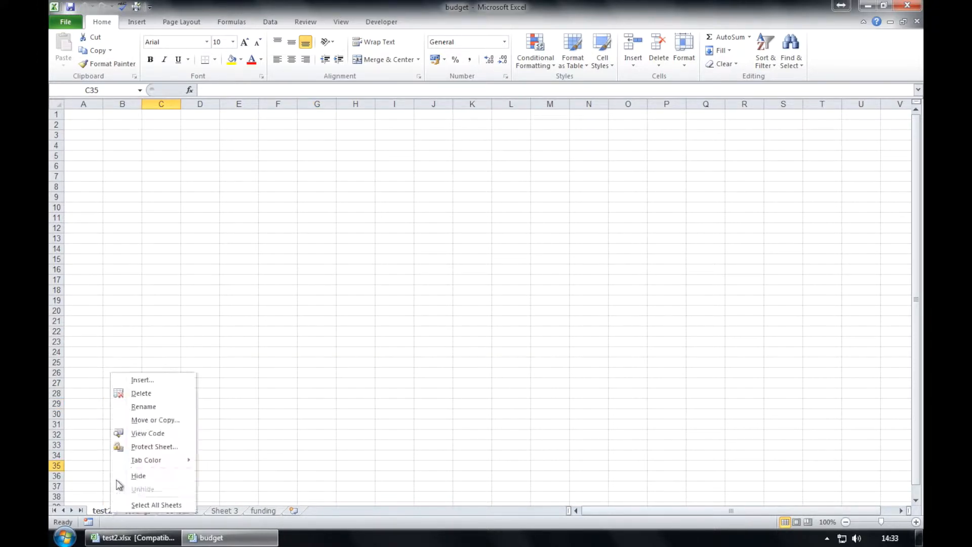
left_click(123, 393)
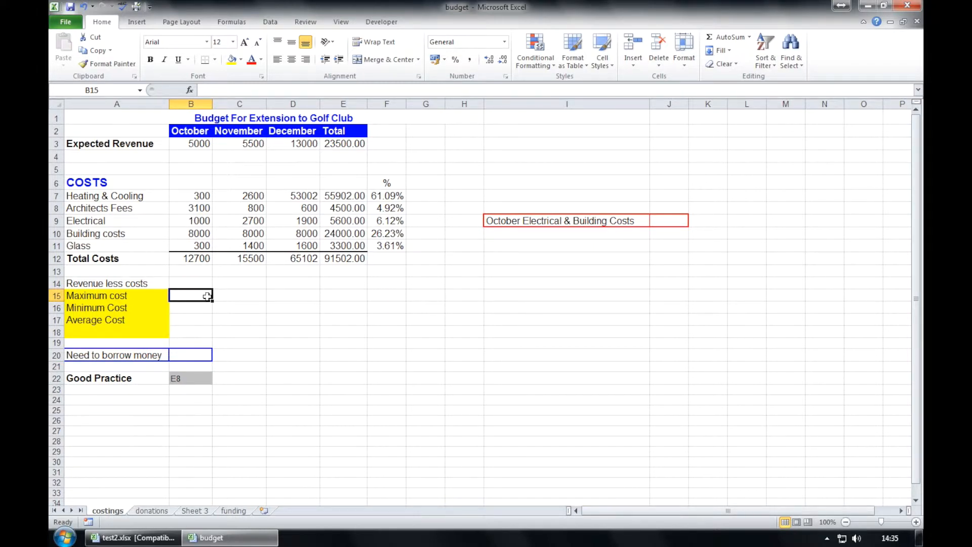
On the costings sheet, subtract October's expected revenue from its total costs in B15 with =SUM(B12-B3).
left_click(205, 145)
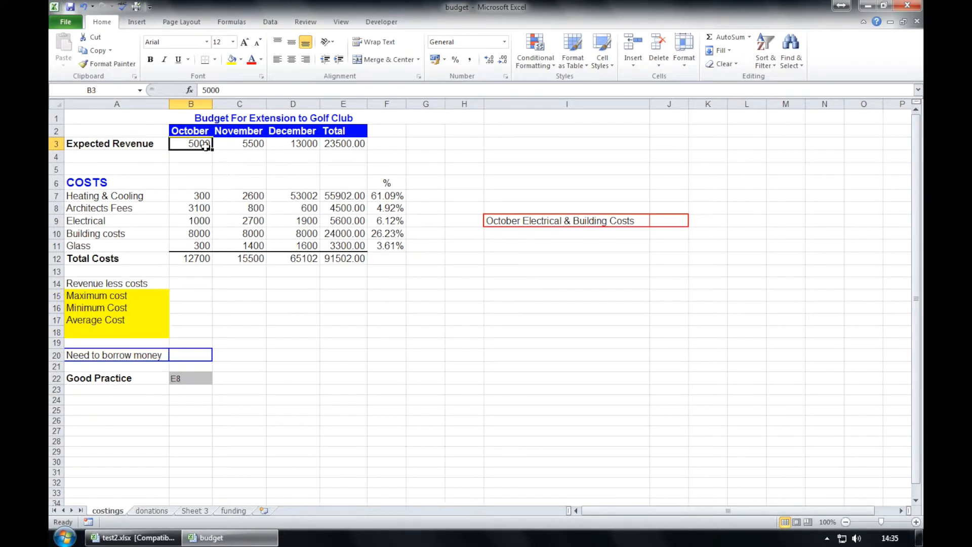
left_click(204, 257)
left_click(199, 298)
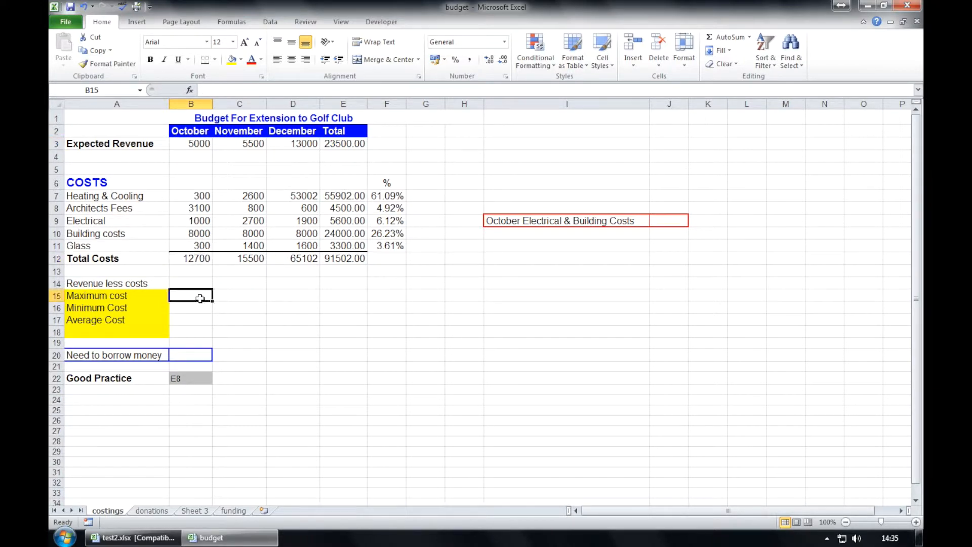
left_click(231, 94)
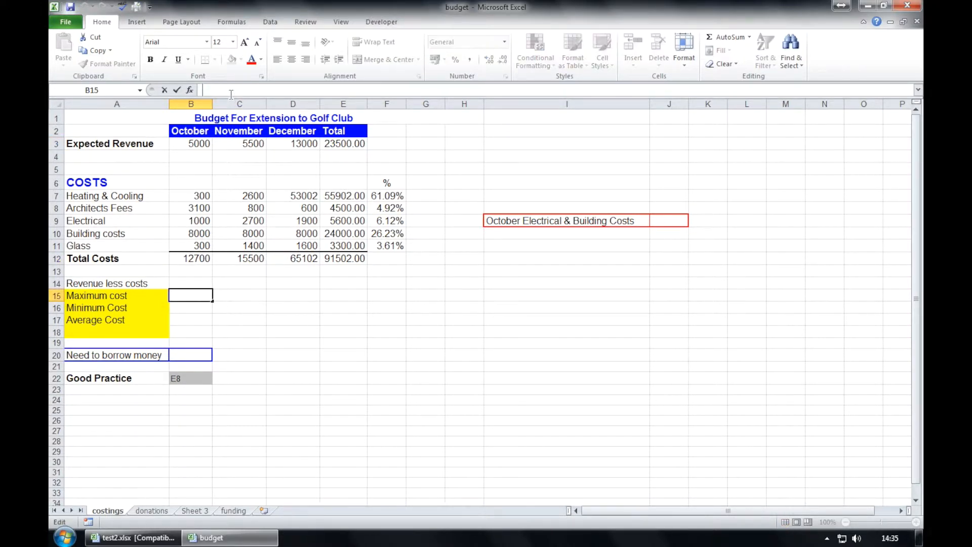
type("=SUM(")
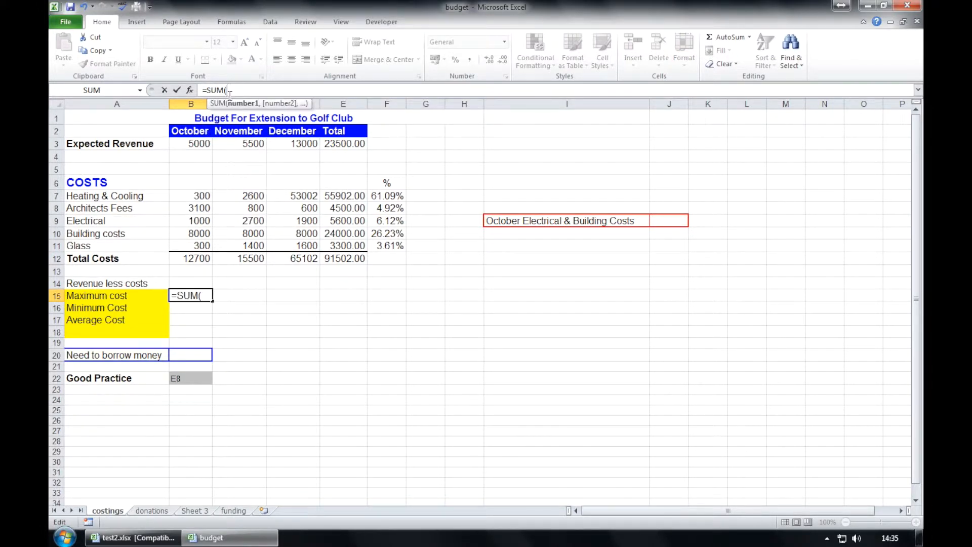
left_click(197, 260)
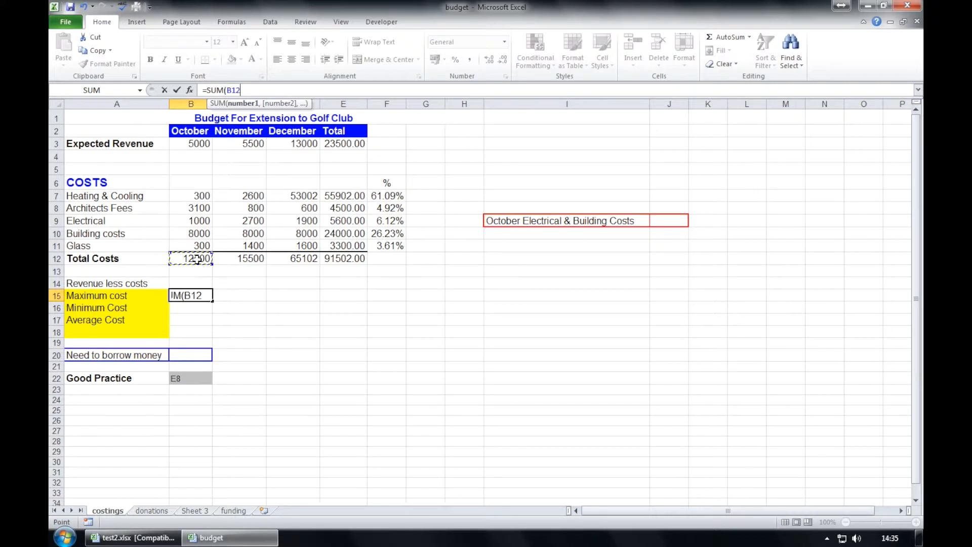
type("-")
left_click(191, 146)
type(")")
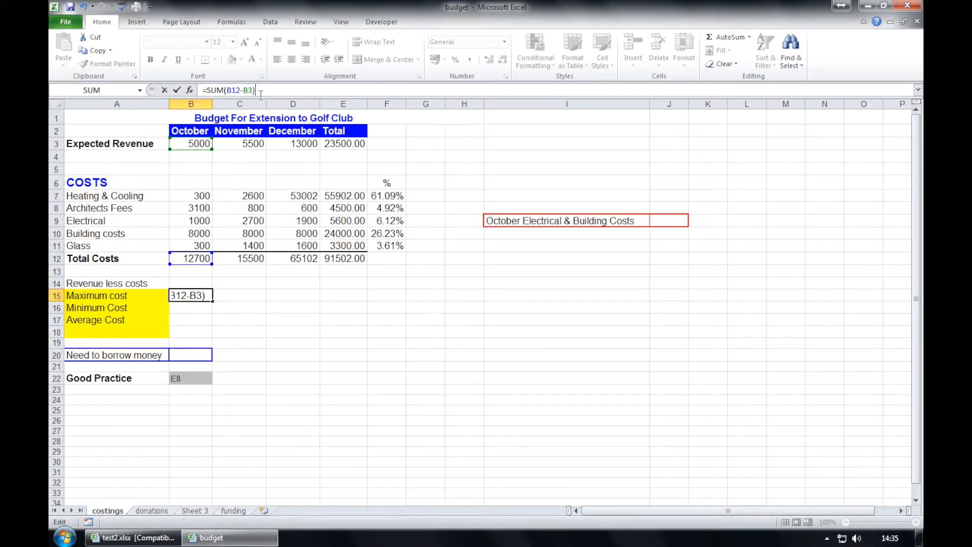
key("Return")
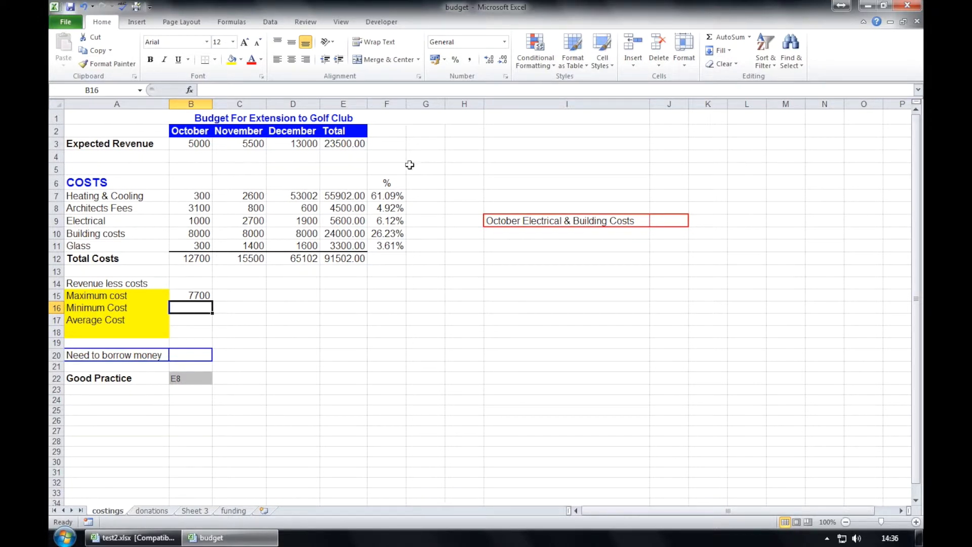
Calculate the highest October cost in B16 with a MAX formula over B7:B11.
left_click(267, 90)
type("=")
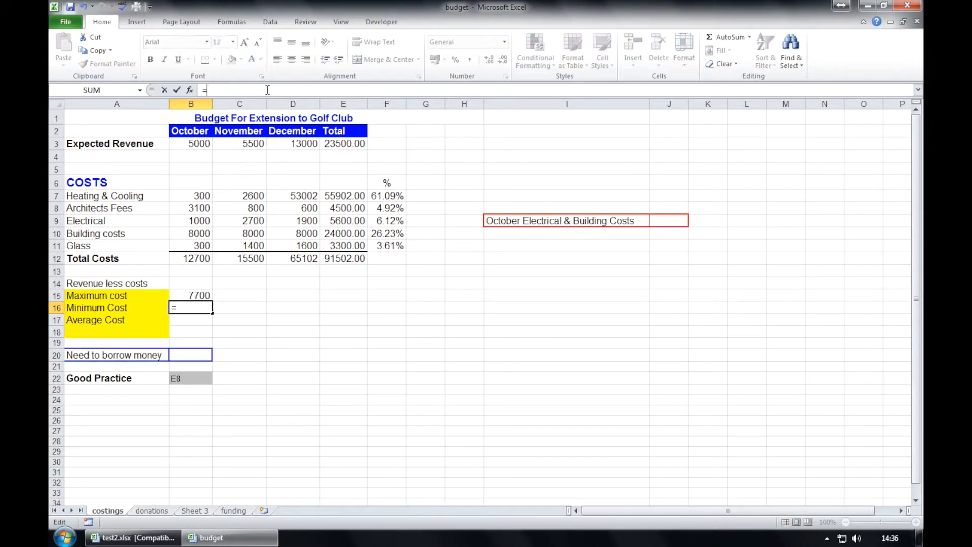
type("MA")
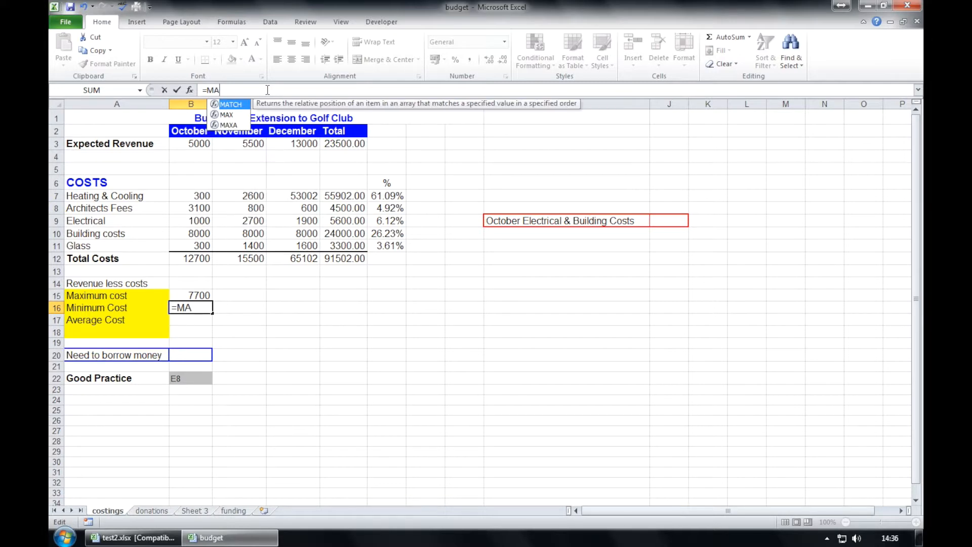
type("X(")
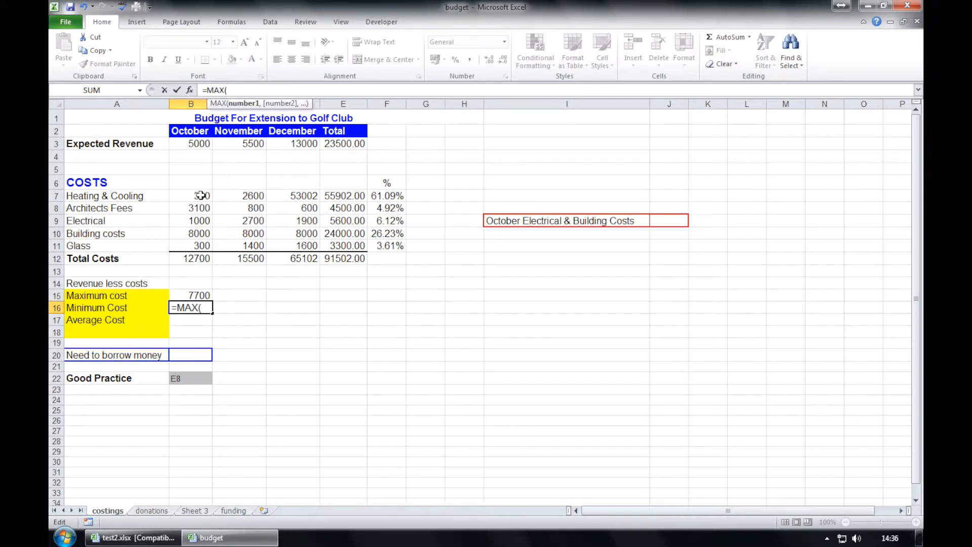
left_click_drag(201, 195, 206, 242)
type(")")
key("Return")
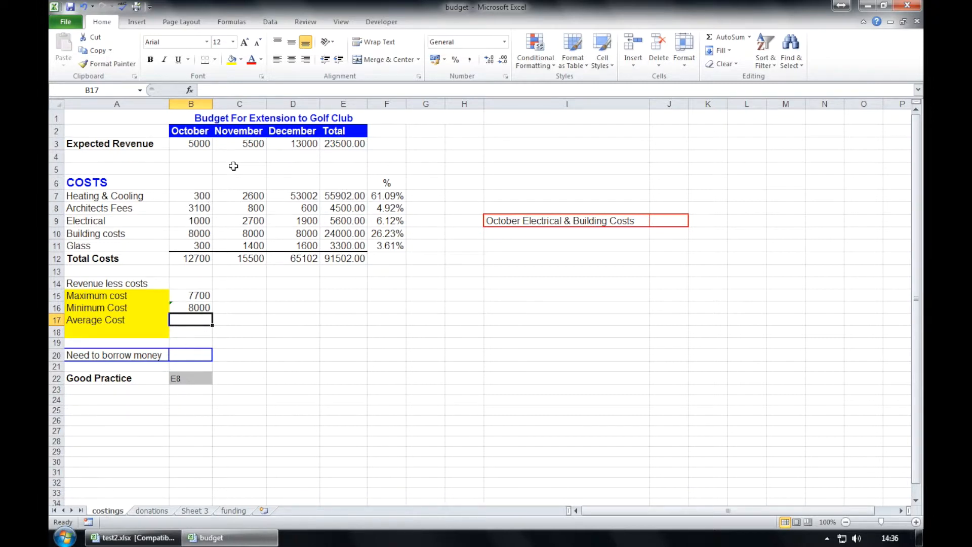
Calculate the lowest October cost in B17 with the formula =MIN(B7:B11).
left_click(230, 91)
type("=MIN")
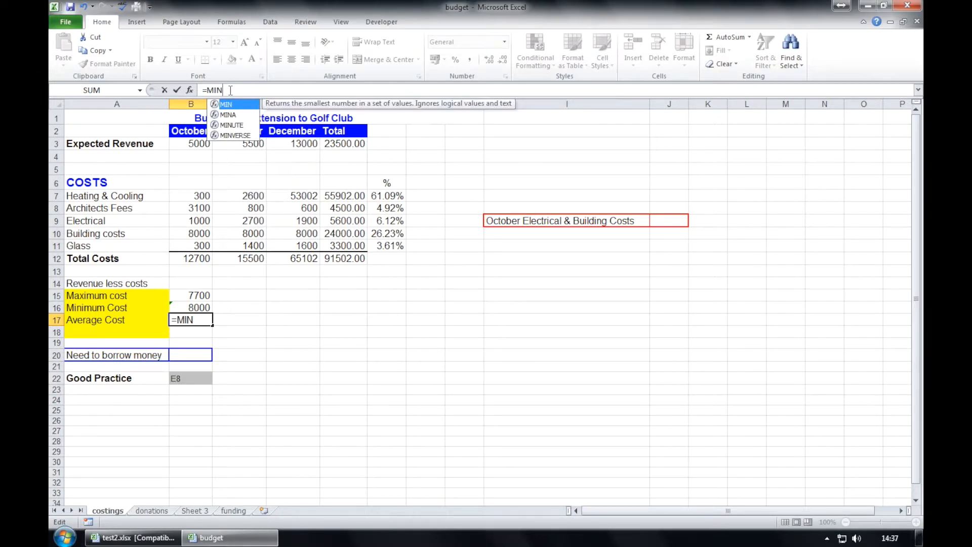
type("(")
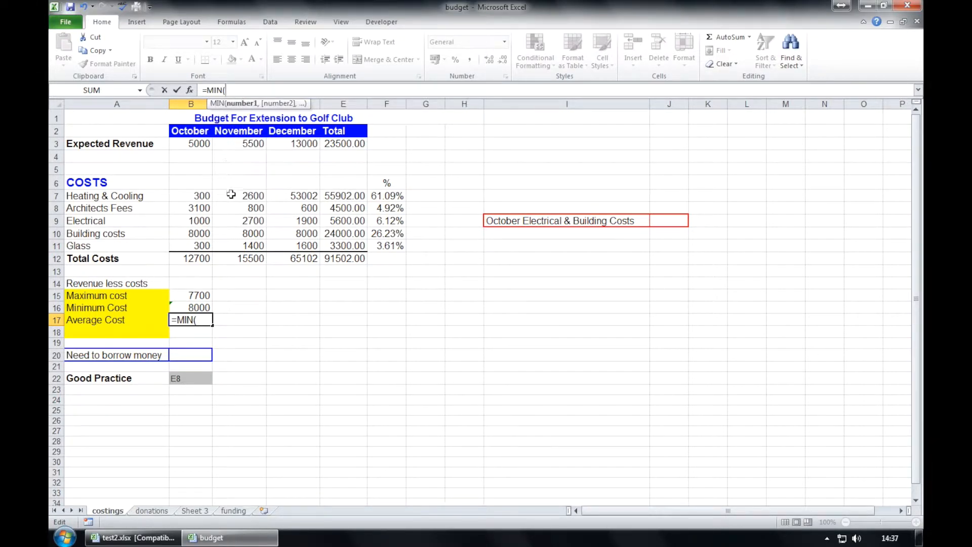
left_click_drag(200, 195, 203, 242)
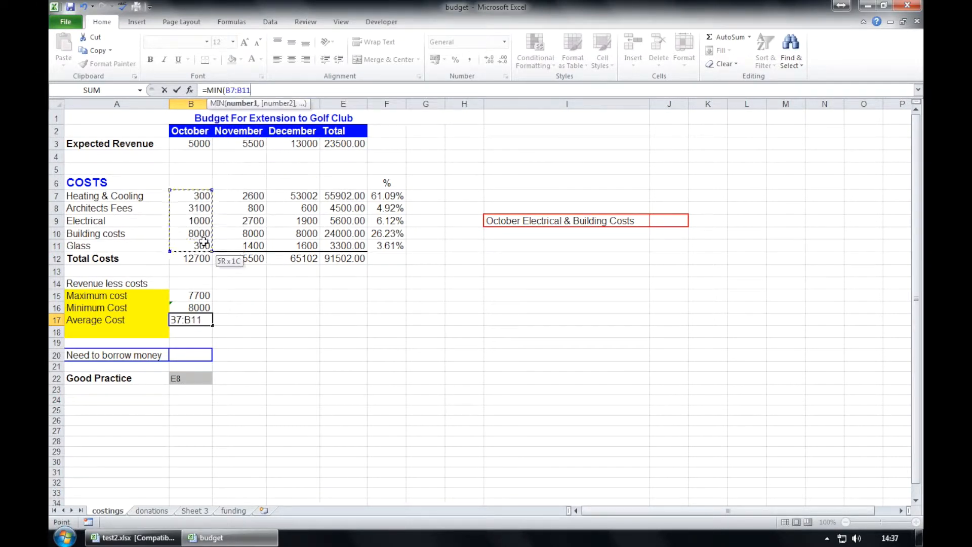
type(")")
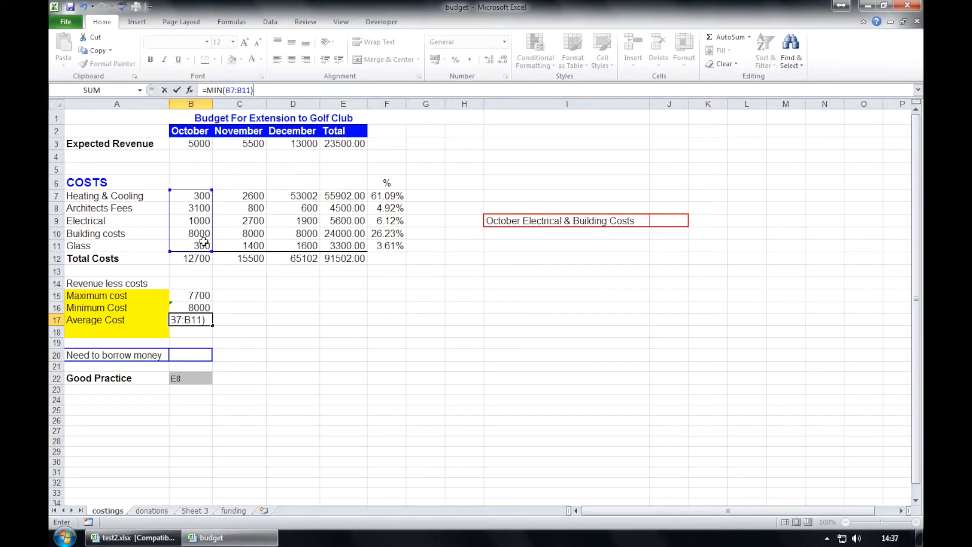
key("Return")
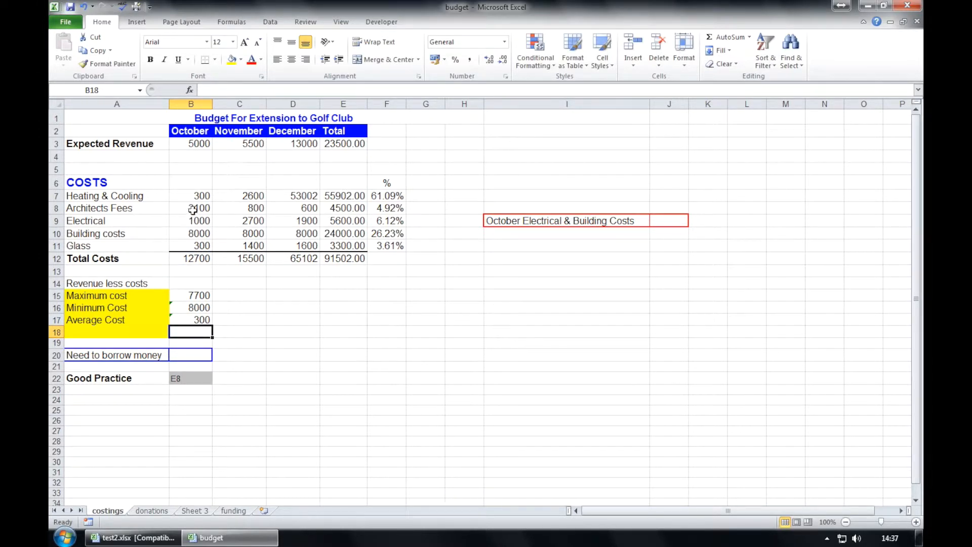
Calculate the average October cost in B18 with the formula =AVERAGE(B7:B11).
left_click(214, 91)
type("=AVE")
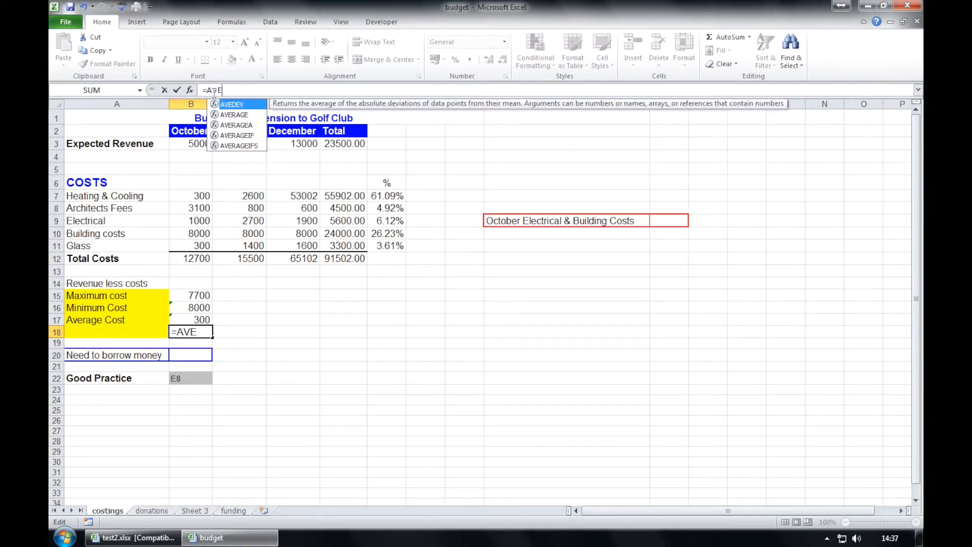
type("RAGE(")
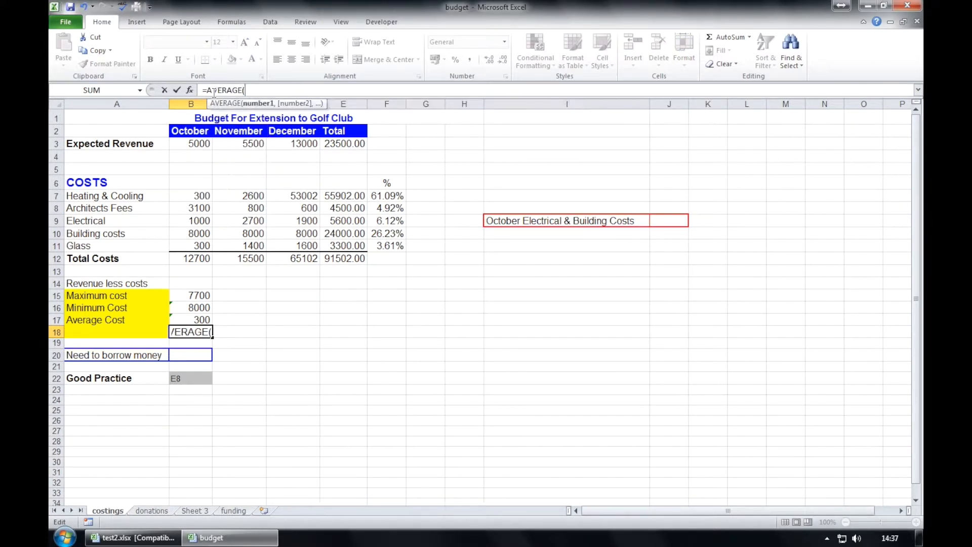
left_click(201, 196)
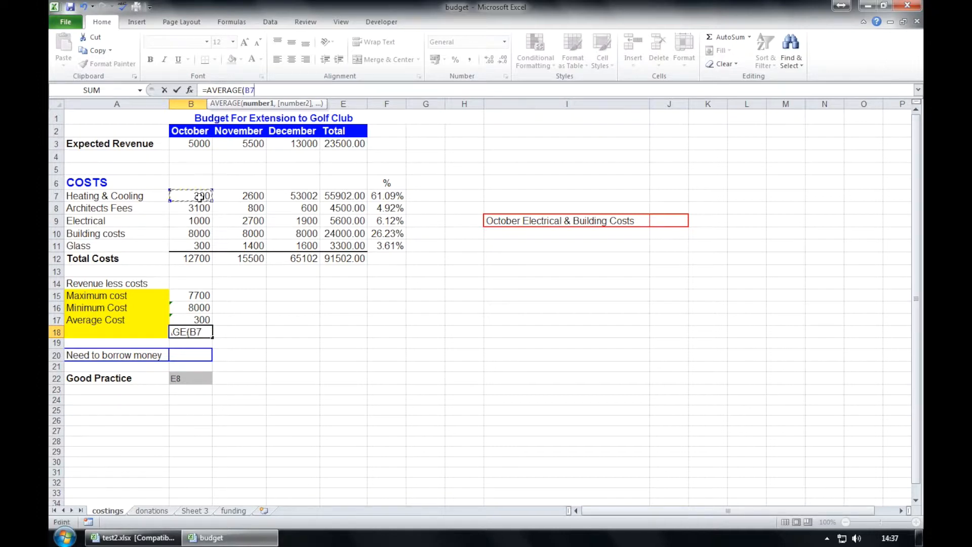
left_click_drag(201, 197, 200, 241)
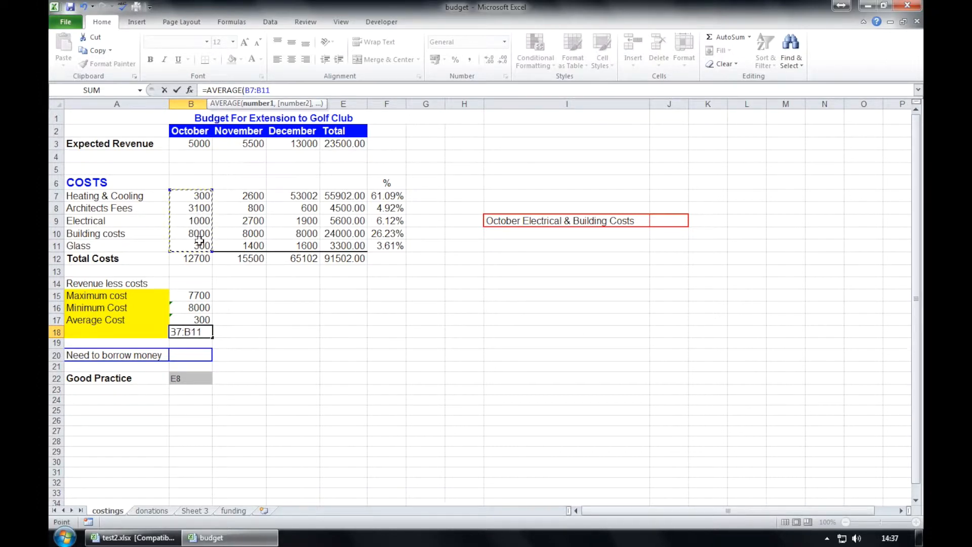
type(")")
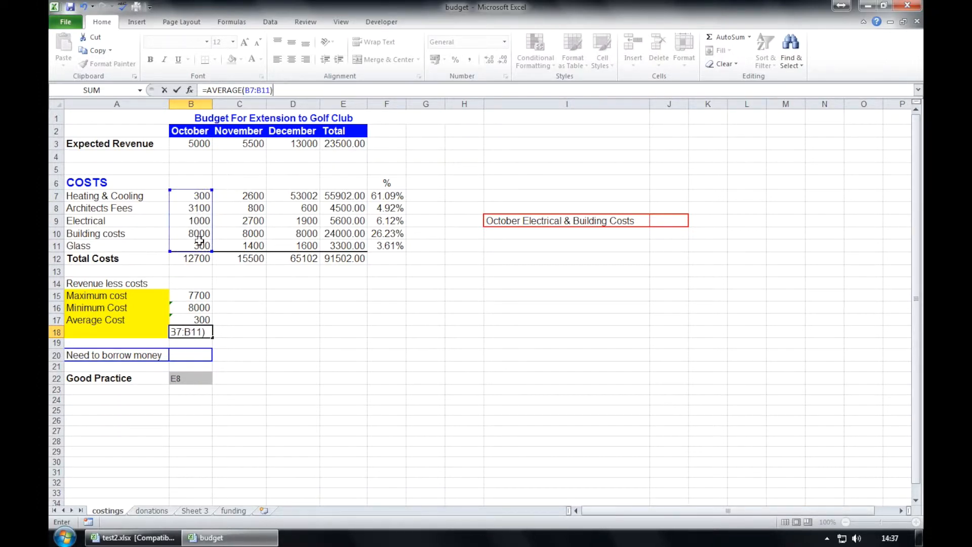
key("Return")
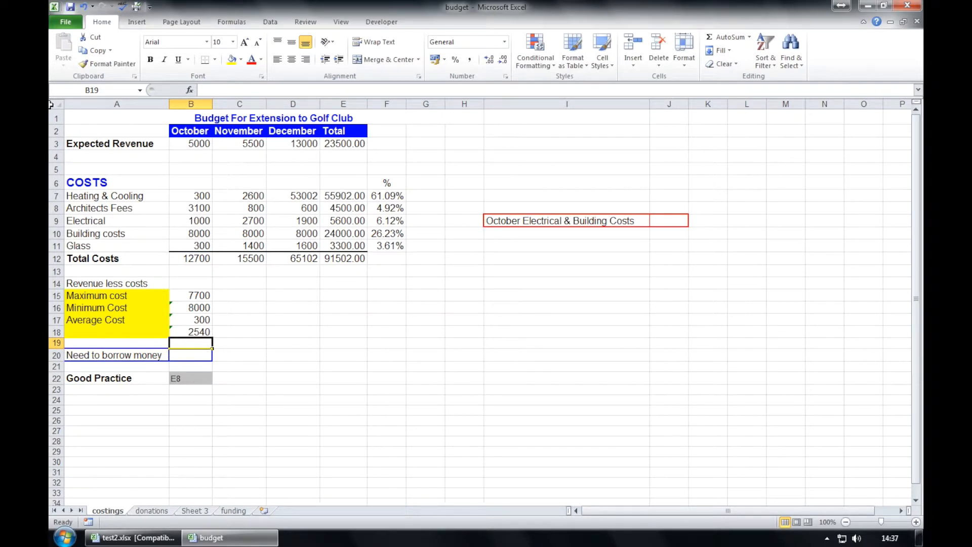
Browse the function suggestions beginning with A, B and M for a formula in B19, leaving the cell empty.
left_click(211, 88)
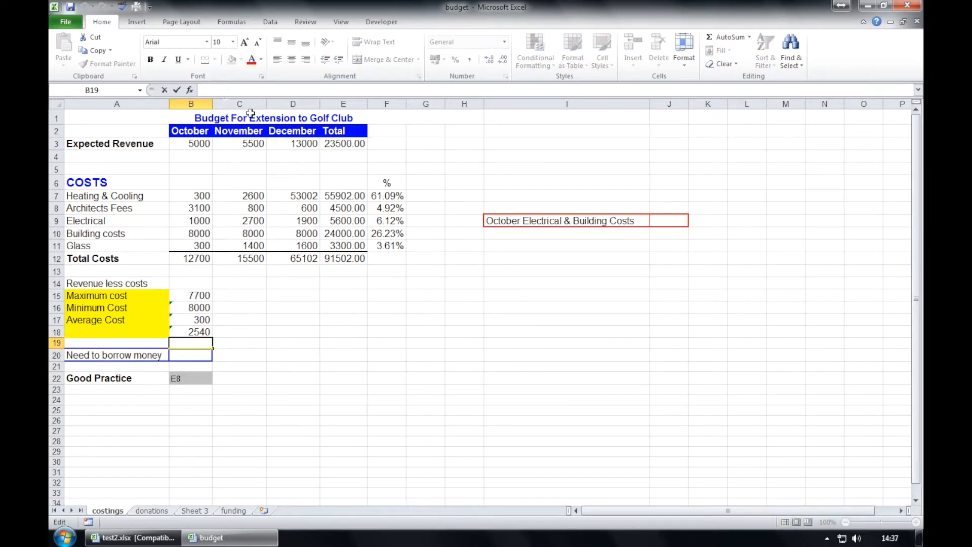
type("=")
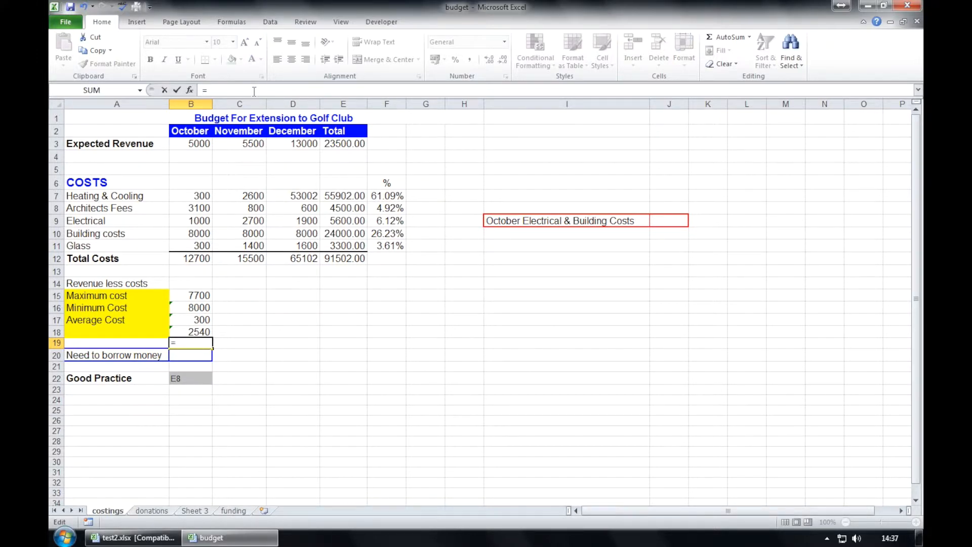
type("A")
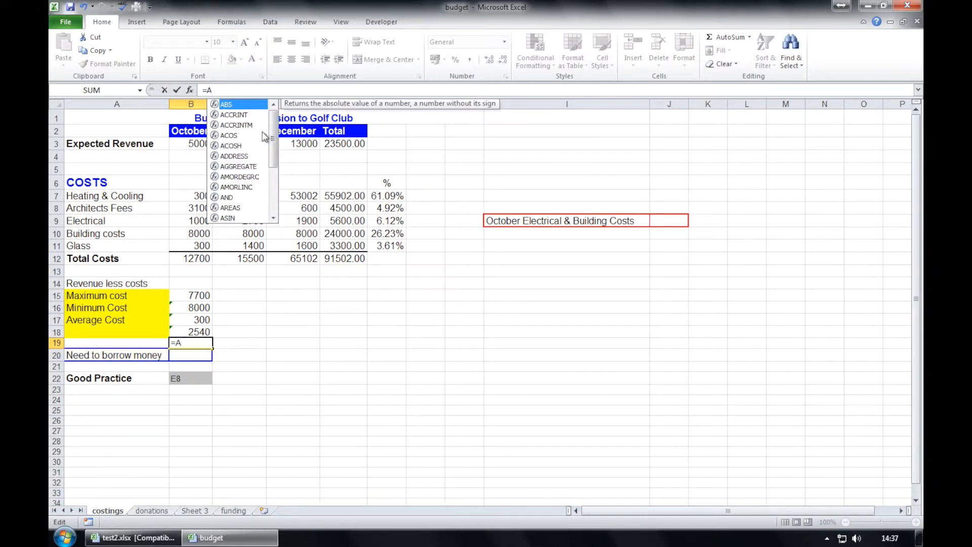
mouse_move(276, 133)
left_mouse_down()
mouse_move(274, 167)
mouse_move(282, 121)
left_mouse_up()
key("BackSpace")
type("B")
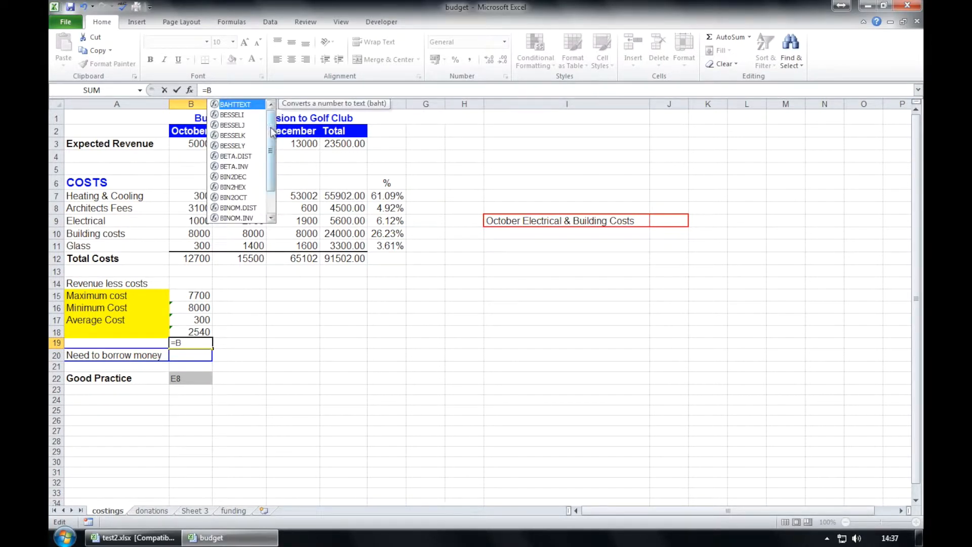
key("BackSpace")
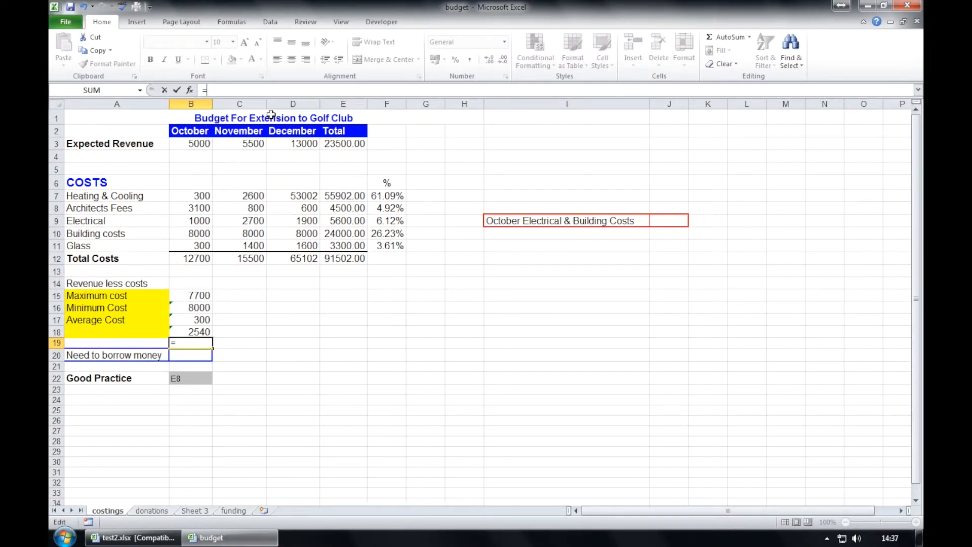
type("M")
mouse_move(276, 123)
left_mouse_down()
mouse_move(270, 178)
mouse_move(279, 123)
mouse_move(260, 184)
mouse_move(280, 105)
left_mouse_up()
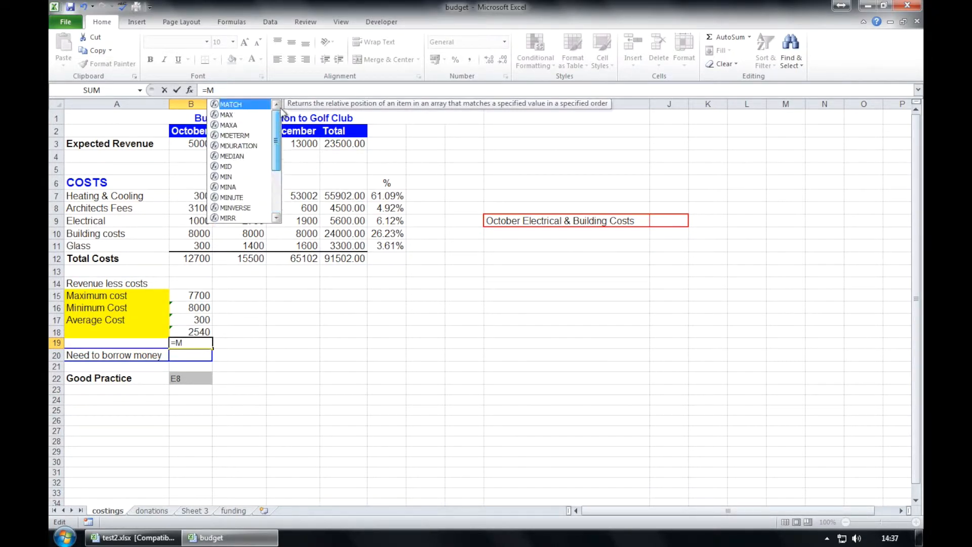
left_click(246, 315)
key("Escape")
Enter the formula =AVERAGE(A14:A17) in A18 to average the text labels above it.
key("Left")
key("Up")
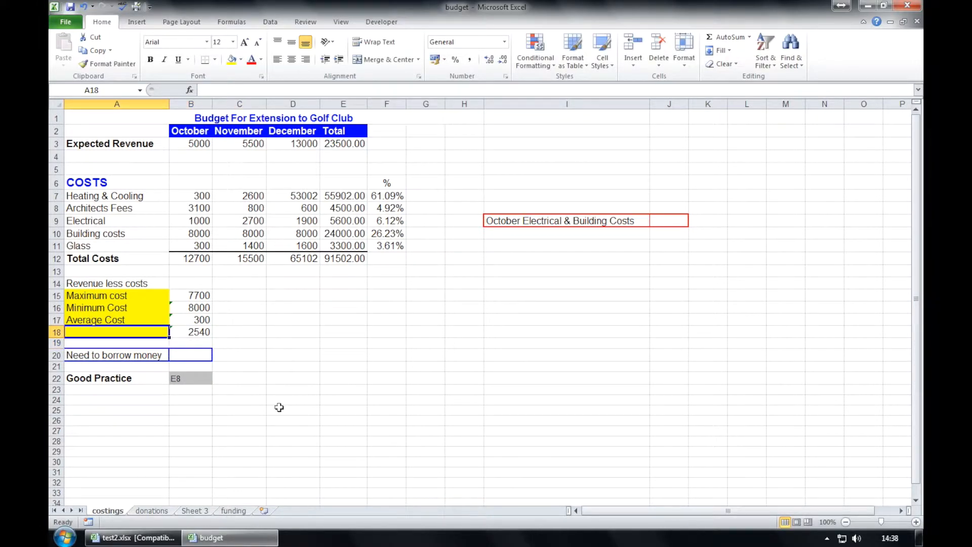
left_click(229, 91)
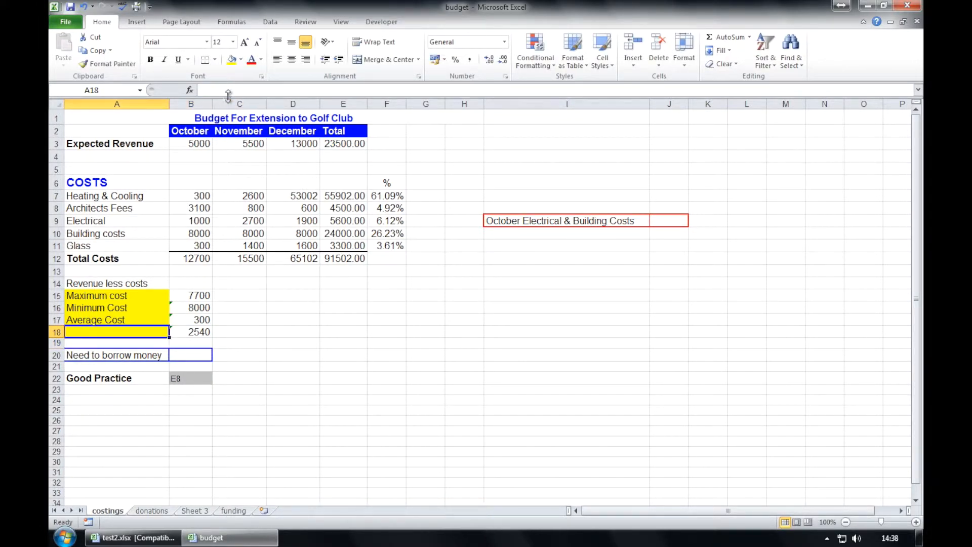
type("=AVERAGE(")
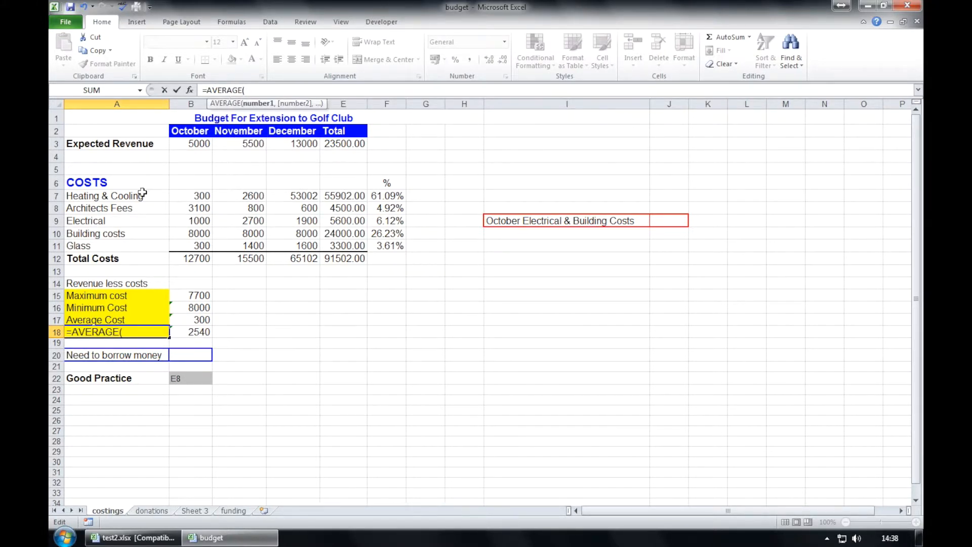
left_click_drag(98, 285, 104, 317)
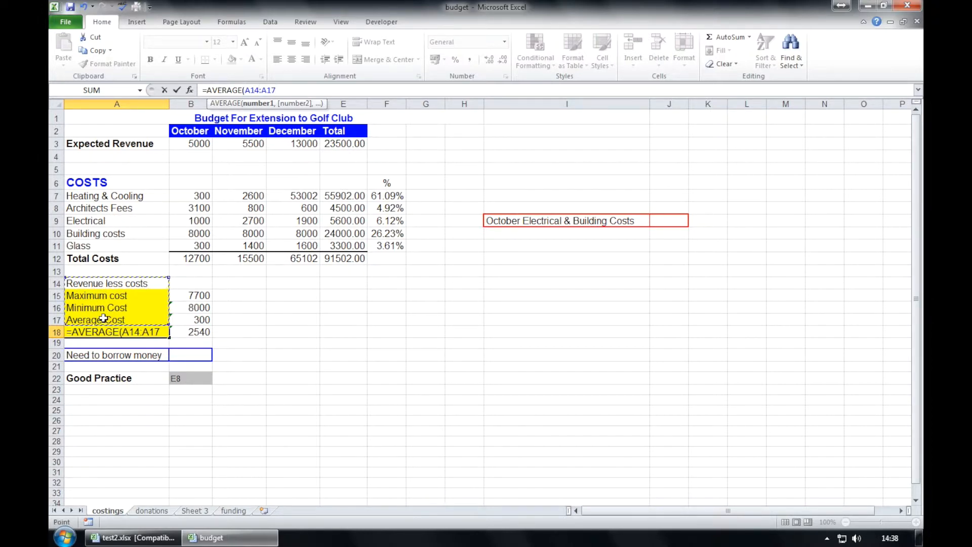
type(")")
key("Return")
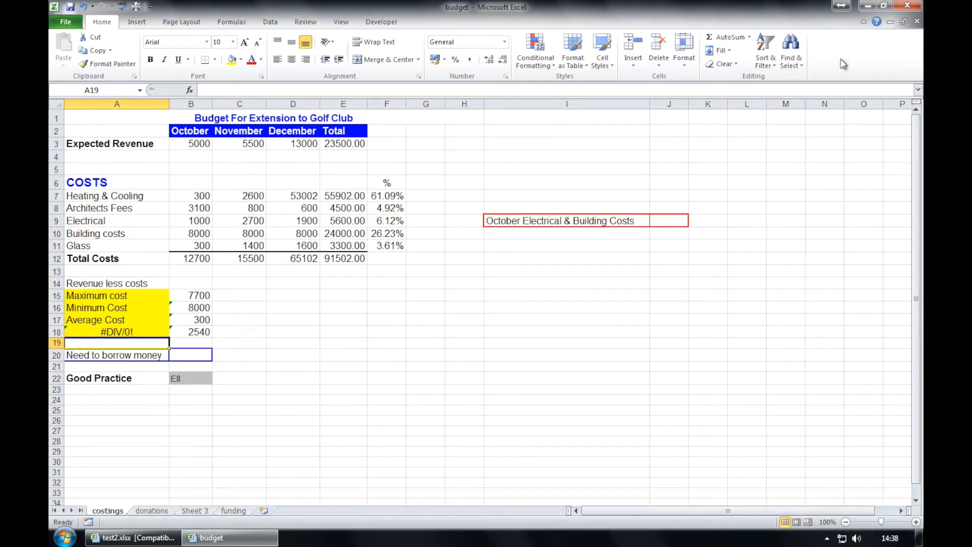
Search Excel Help for ERROR, look through the listed articles and close Help.
left_click(877, 22)
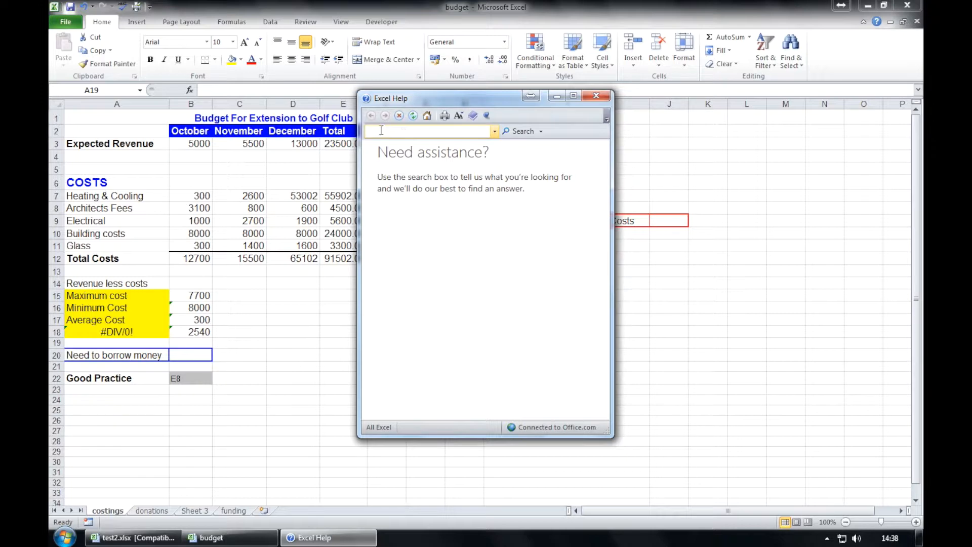
type("ERROR")
key("Return")
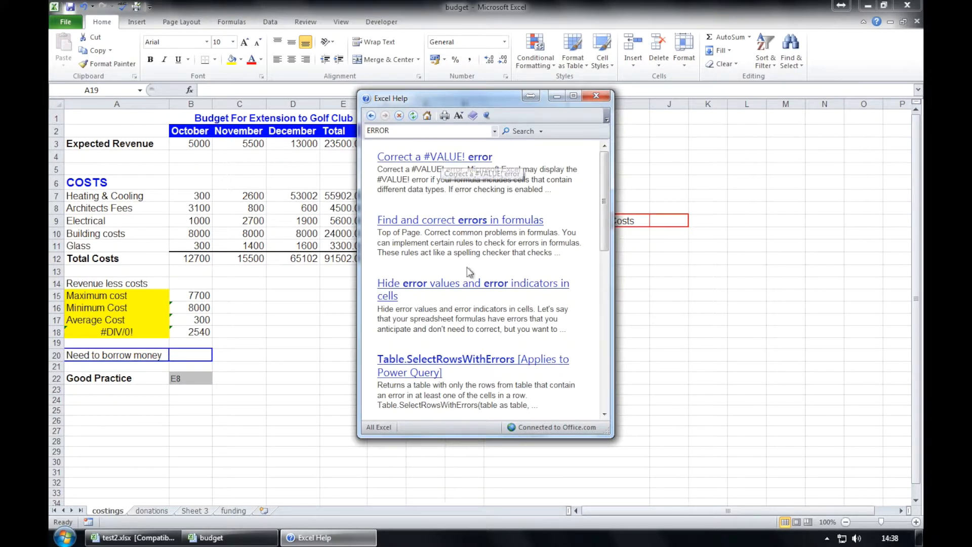
left_click_drag(603, 193, 612, 256)
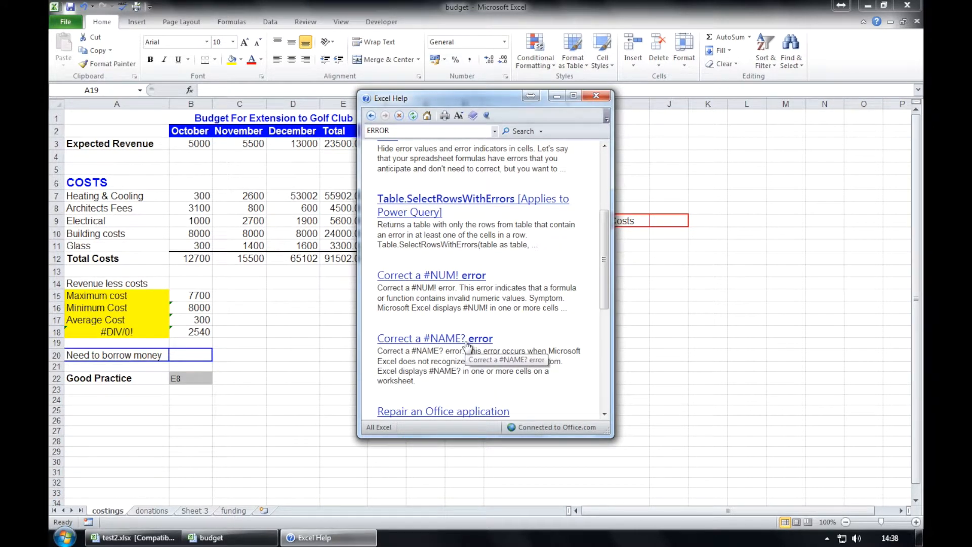
left_click(596, 95)
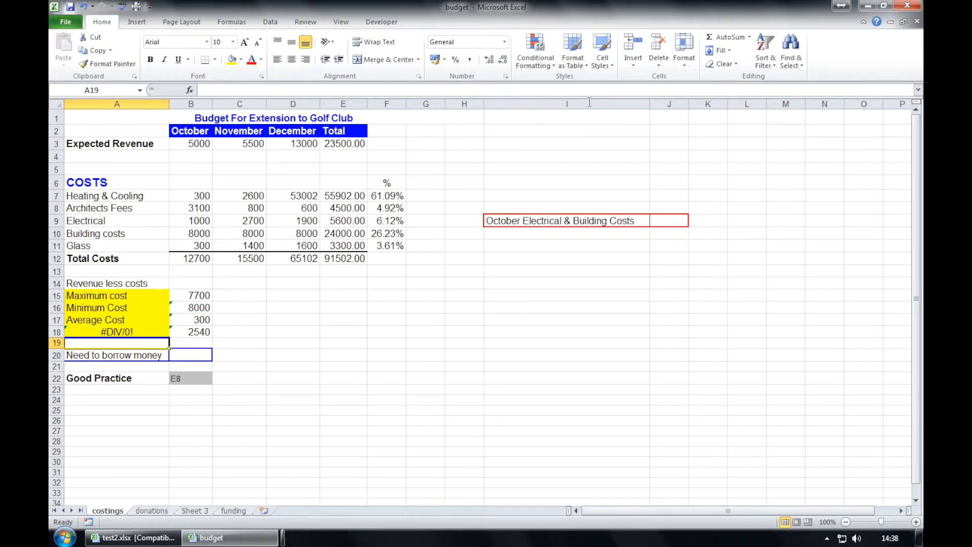
Delete the average formula from A18.
left_click(151, 330)
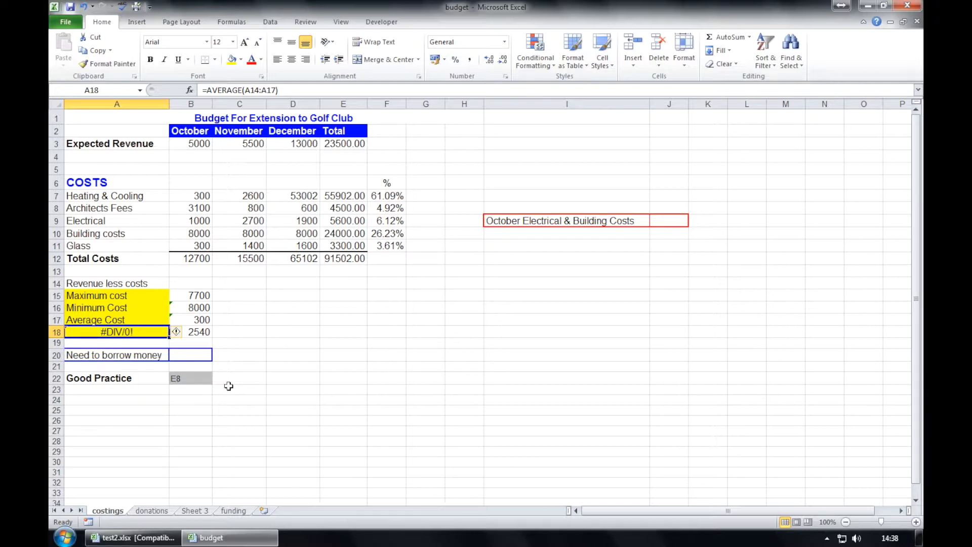
key("BackSpace")
Enter the formula =IF(B15>0,"YES","NO") in B20 to show whether money needs to be borrowed.
left_click(193, 351)
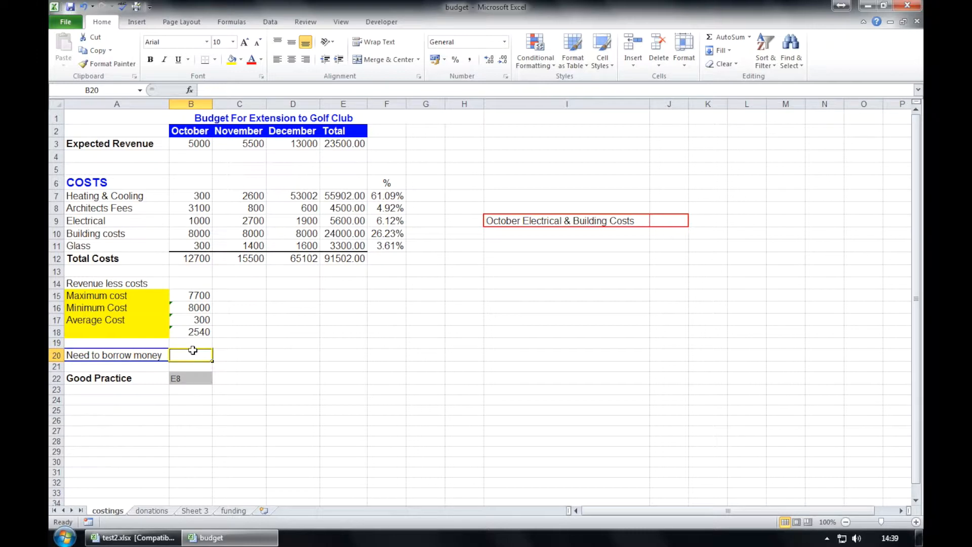
left_click(236, 91)
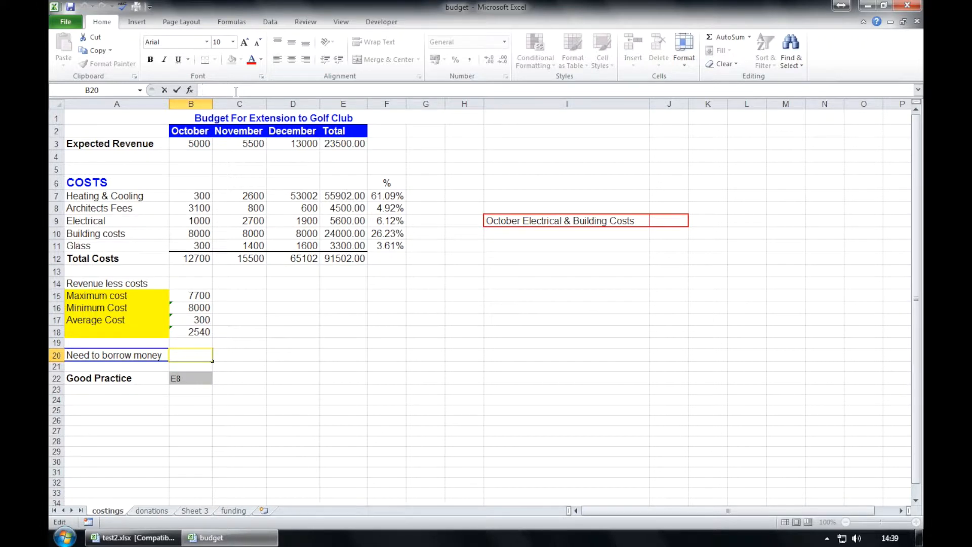
type("=IF")
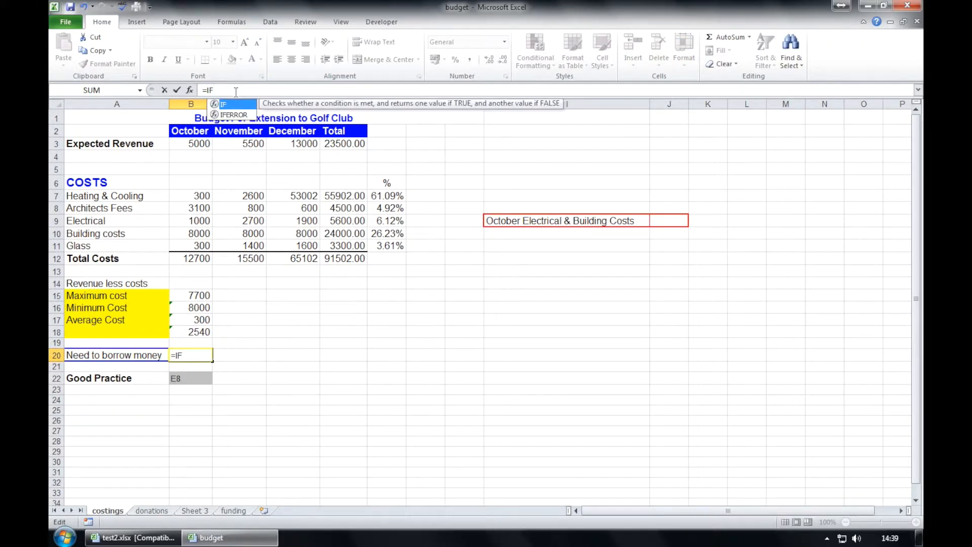
type("(")
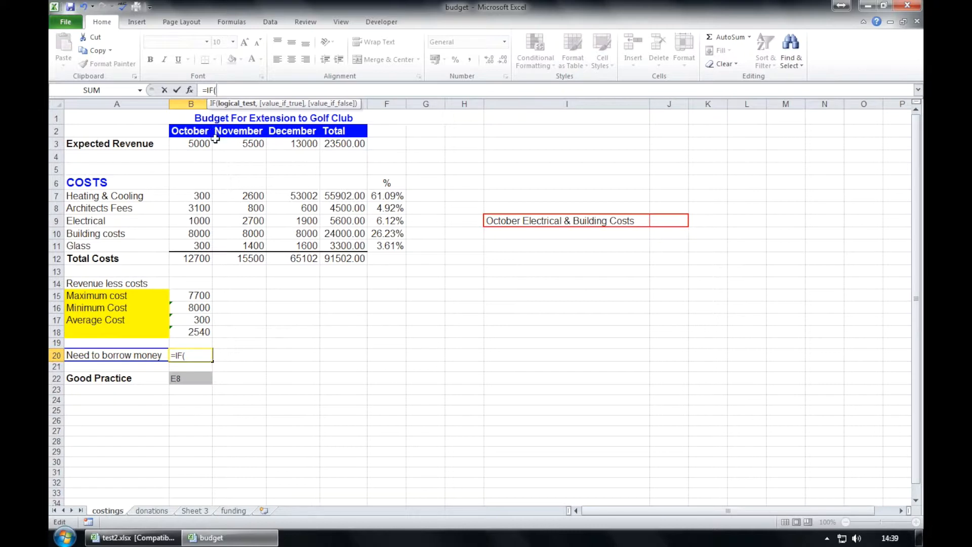
type("B15>0")
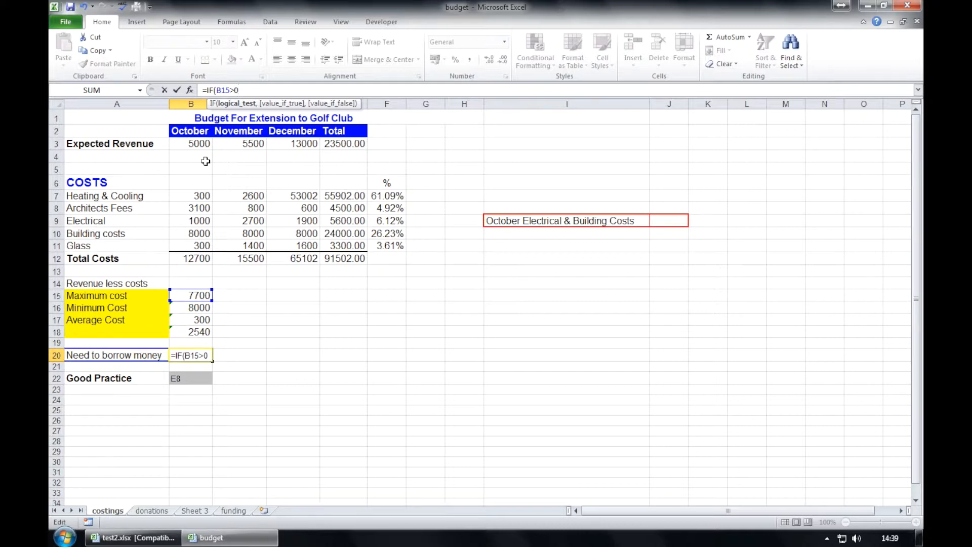
type(",")
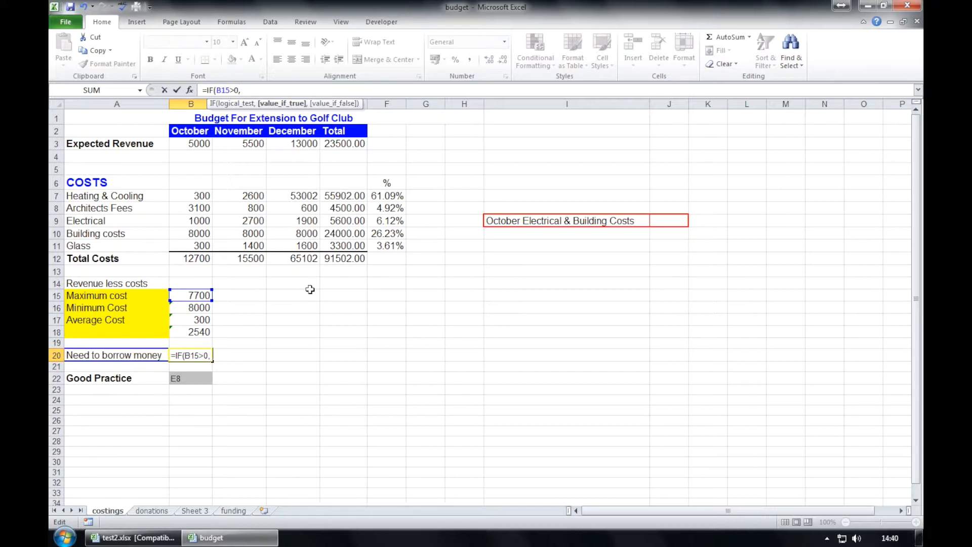
type("\"YES\",")
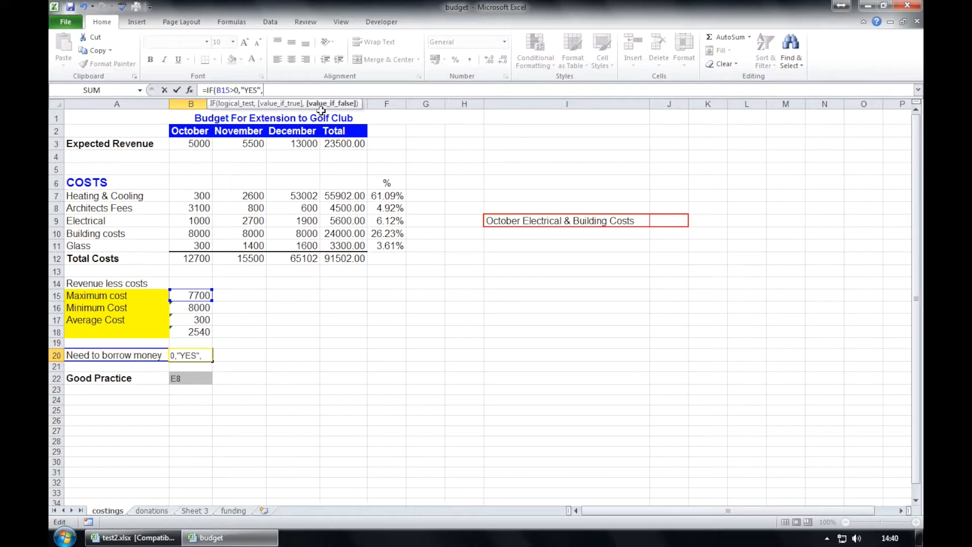
type("\"NO\")")
key("Return")
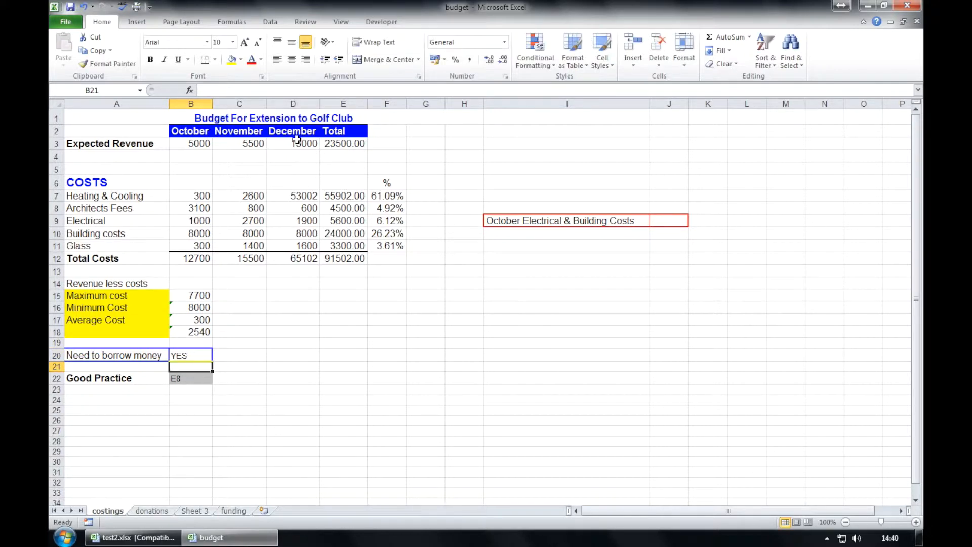
Change the comparison in B20's IF formula to equals, making the logical test B15=0.
left_click(204, 354)
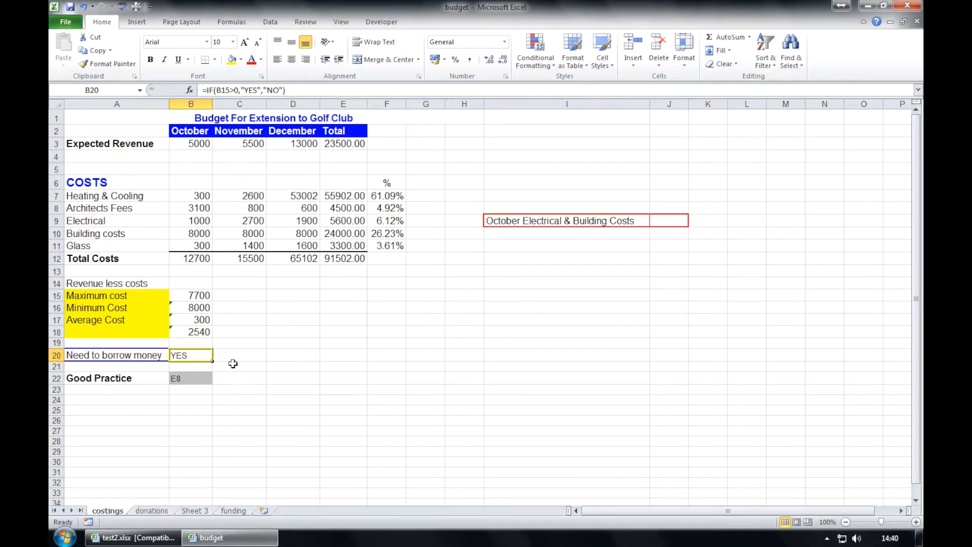
left_click(262, 358)
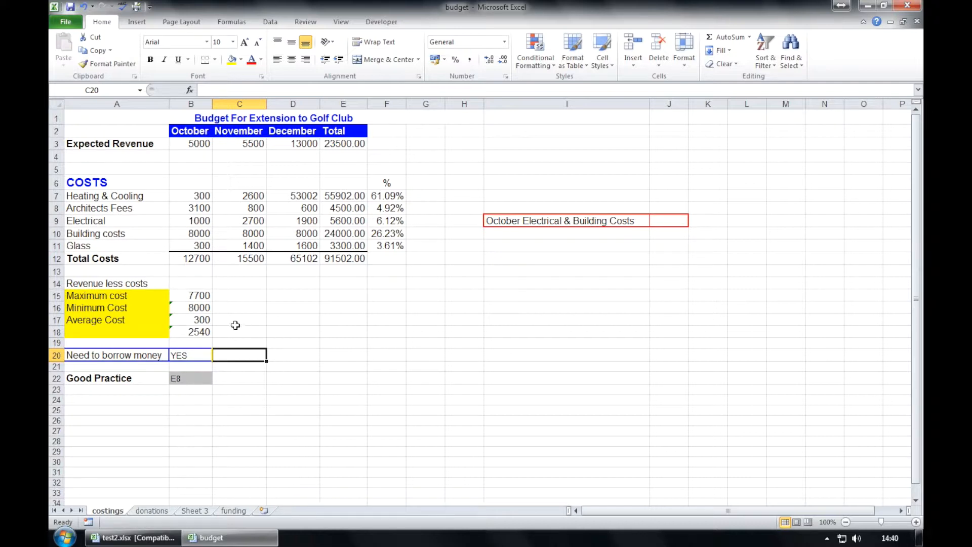
left_click(195, 355)
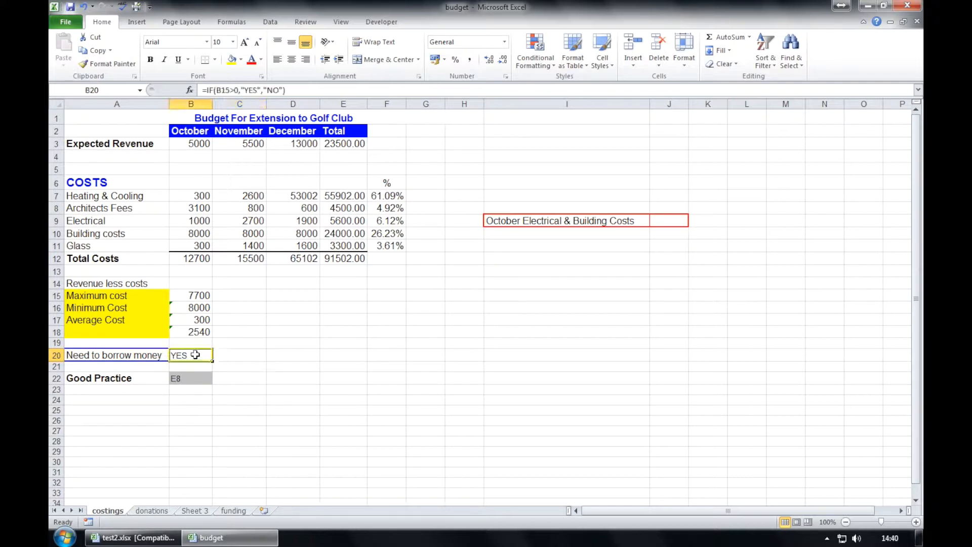
left_click(235, 91)
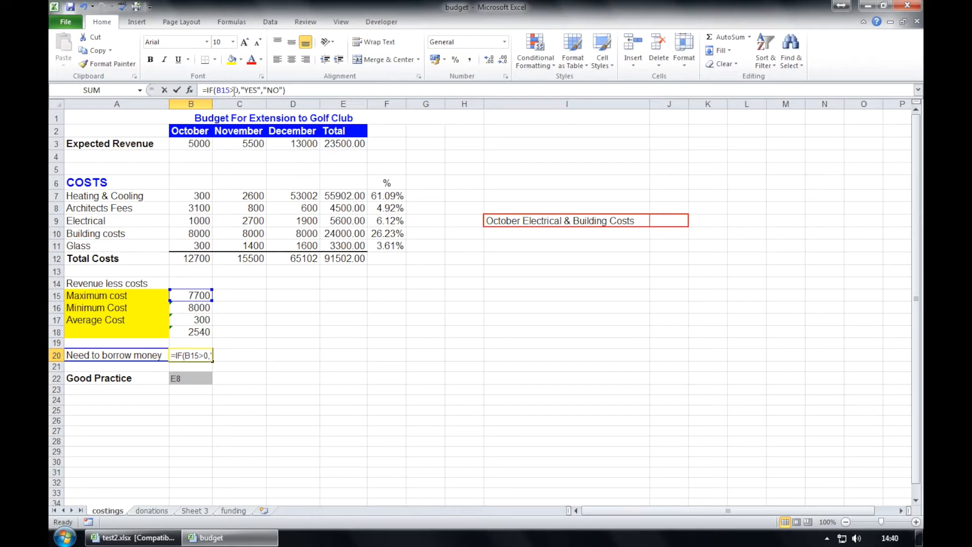
key("BackSpace")
type("=")
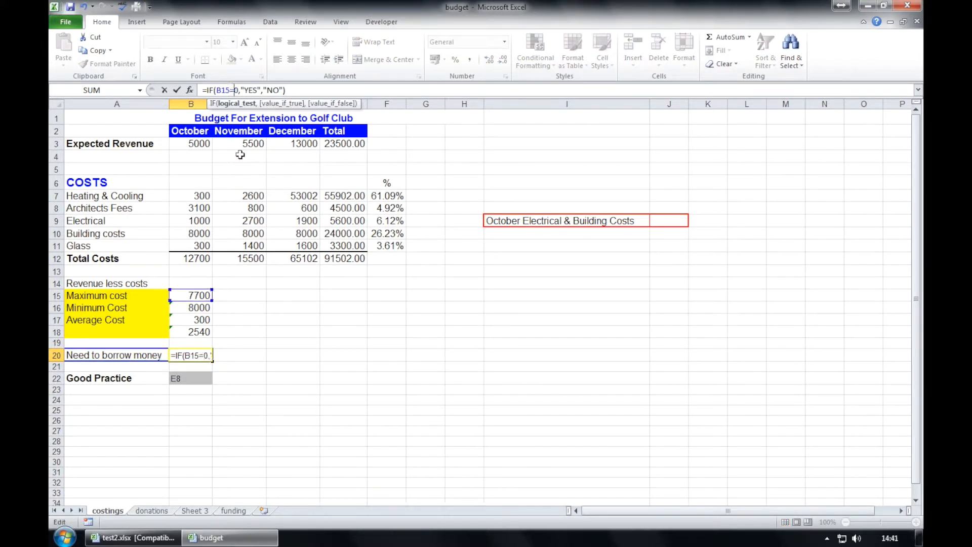
key("Return")
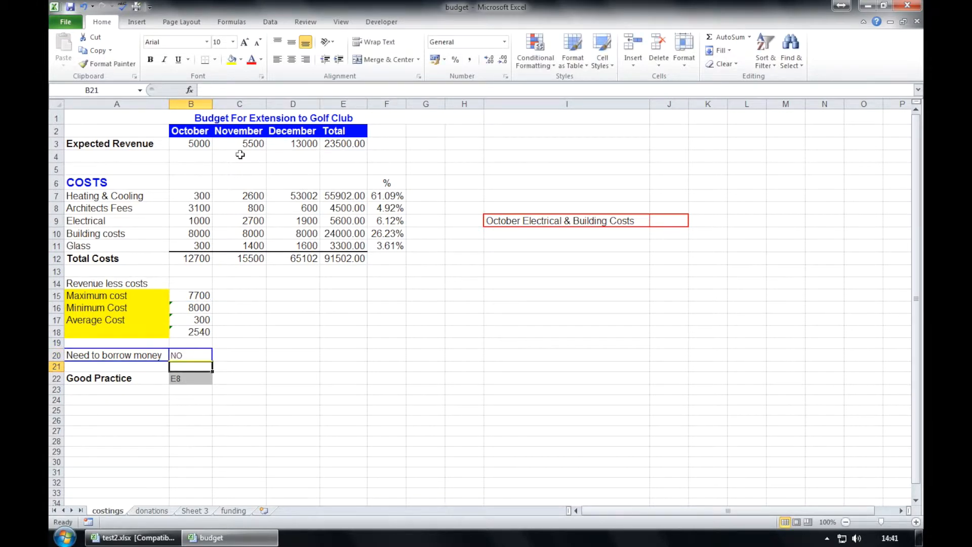
Change the comparison in B20's IF formula to less than, making the logical test B15<0.
left_click(233, 352)
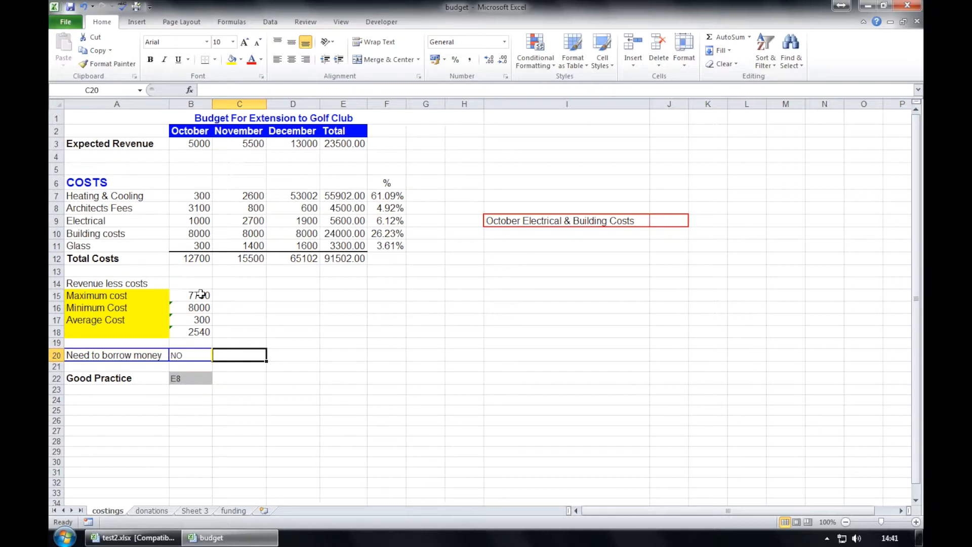
left_click(201, 355)
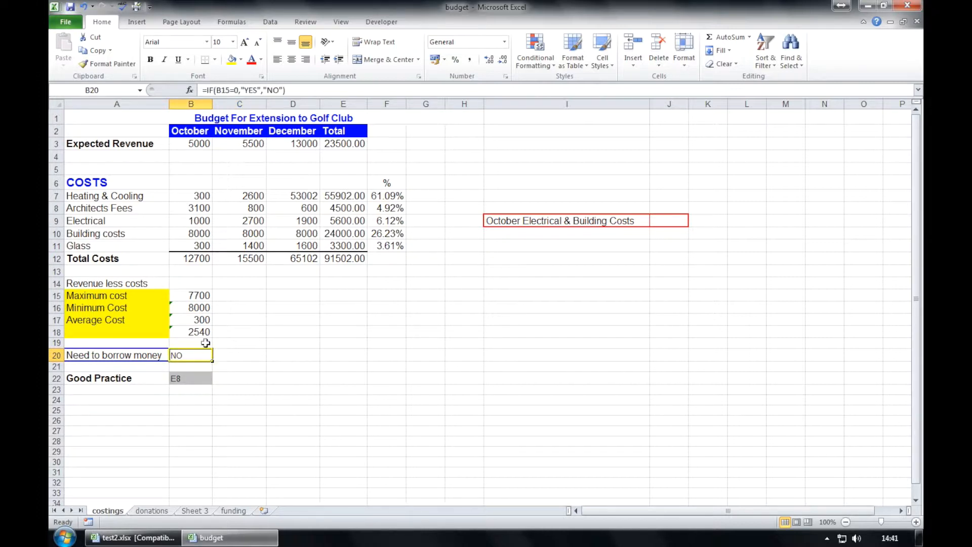
left_click(234, 91)
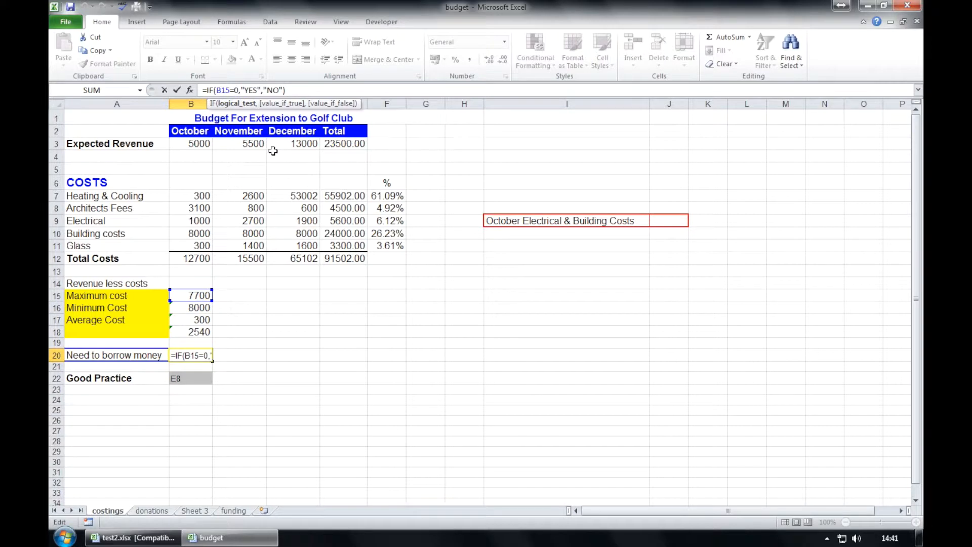
key("BackSpace")
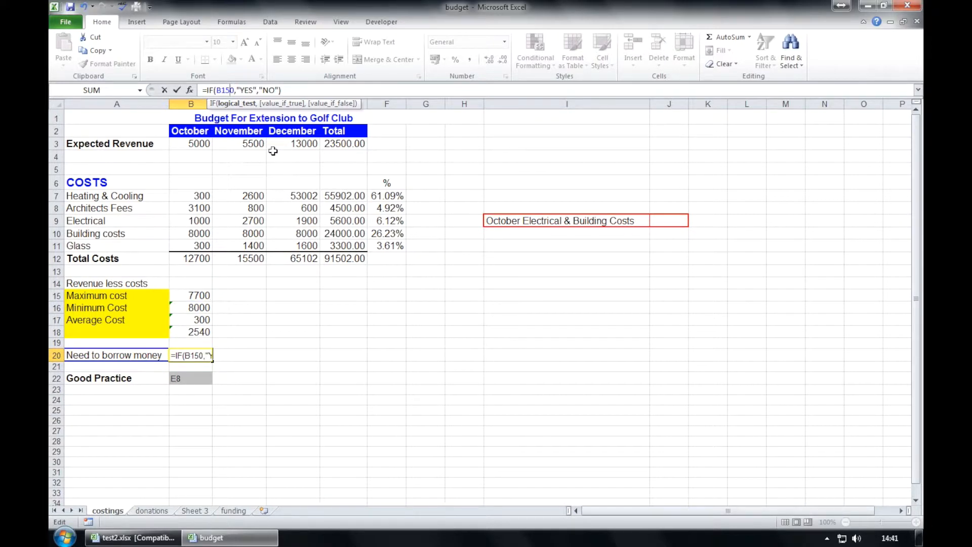
type("<")
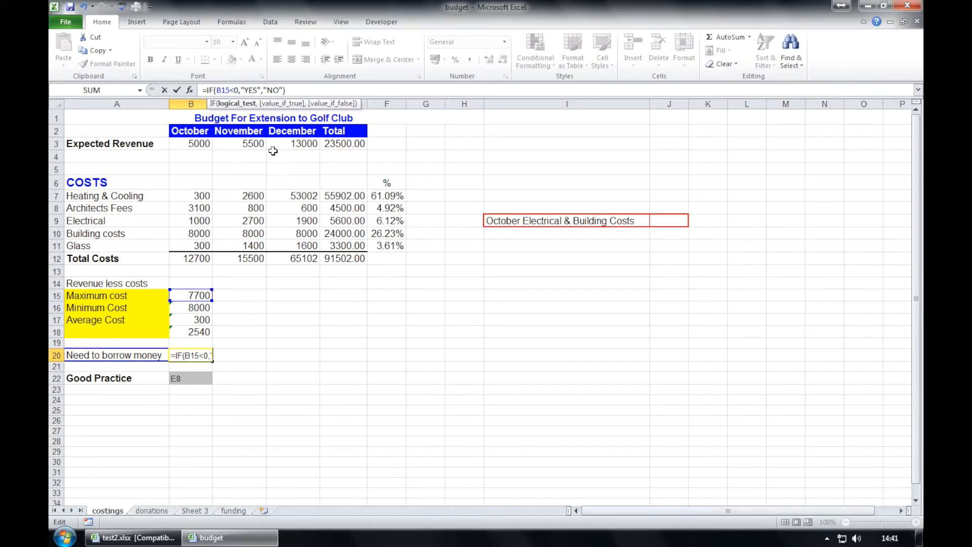
key("Return")
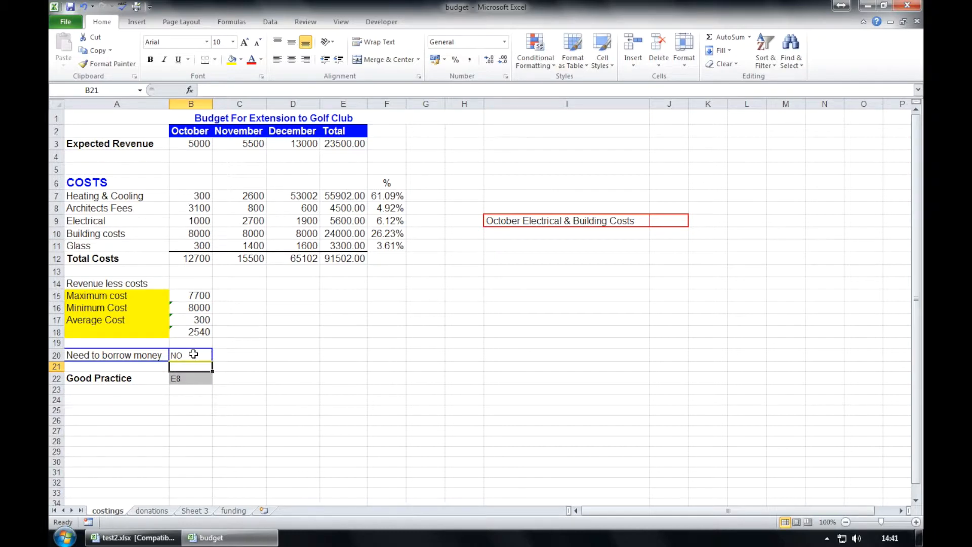
Save the budget workbook under its current name.
left_click(274, 353)
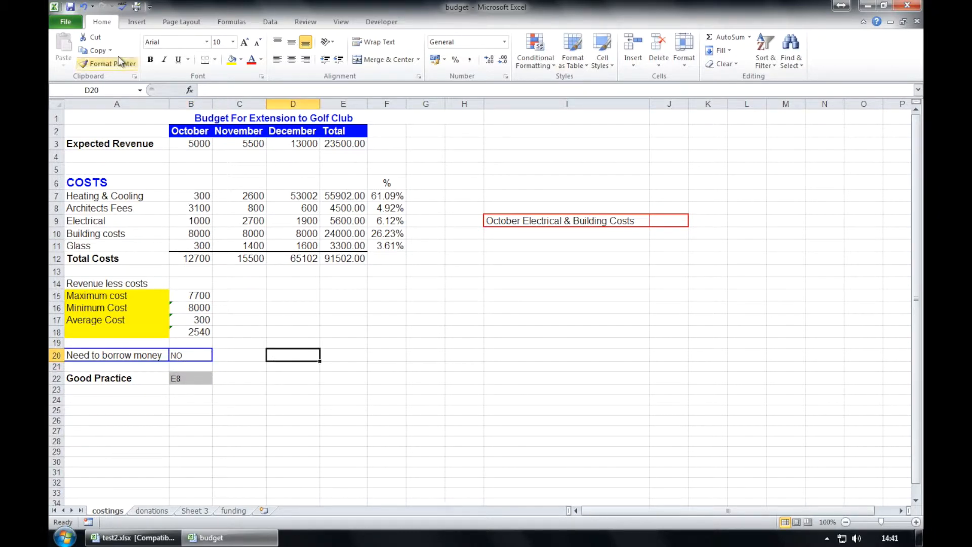
left_click(65, 22)
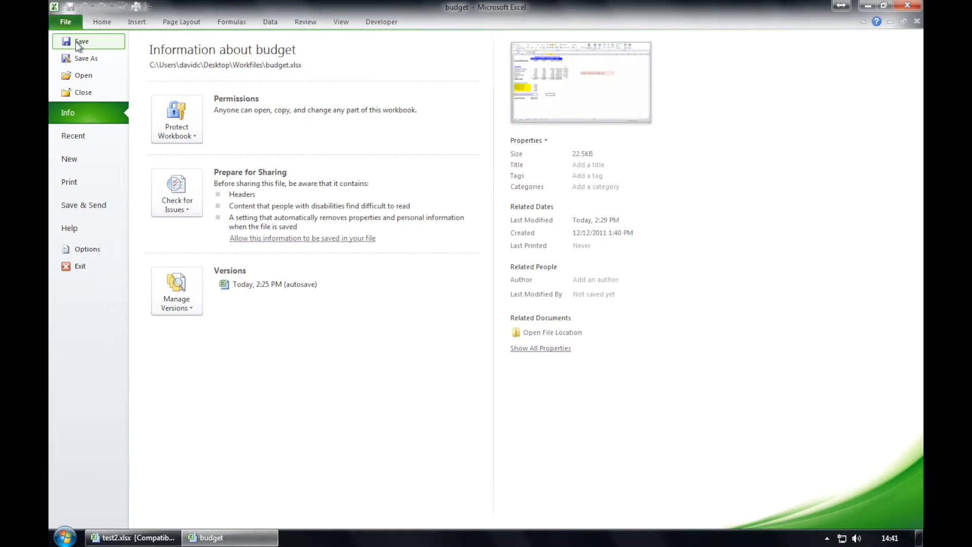
left_click(75, 42)
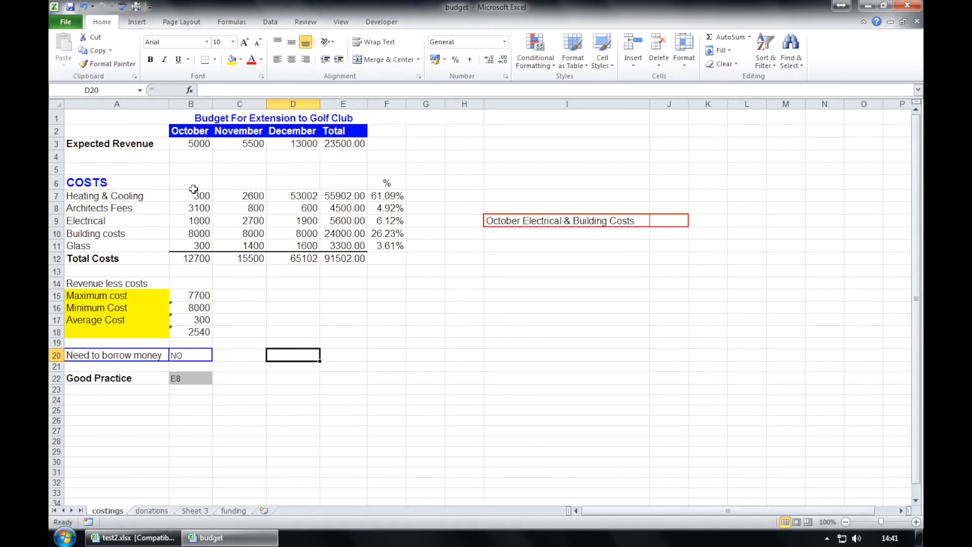
Format the Expected Revenue figures in B3:E3 as Currency with no symbol and zero decimal places.
left_click_drag(195, 144, 327, 144)
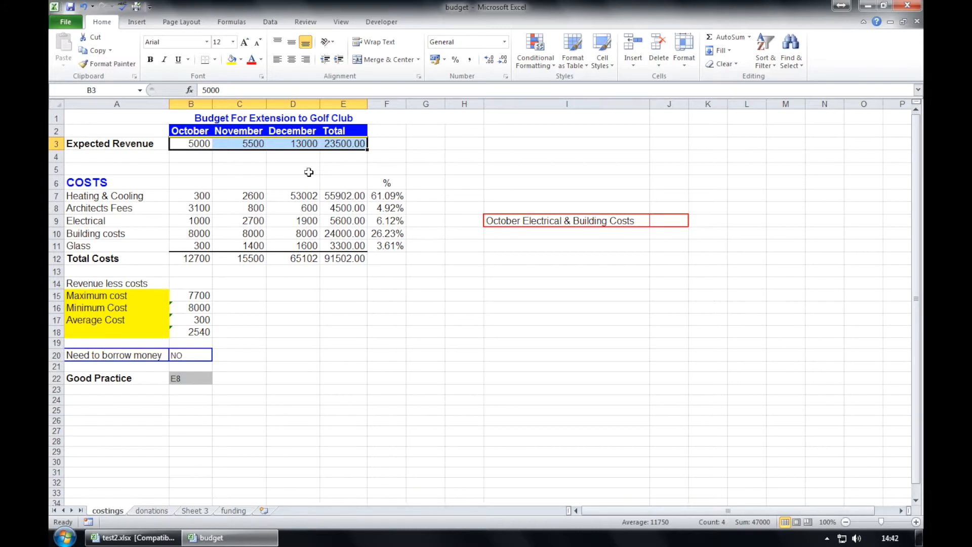
left_click(686, 64)
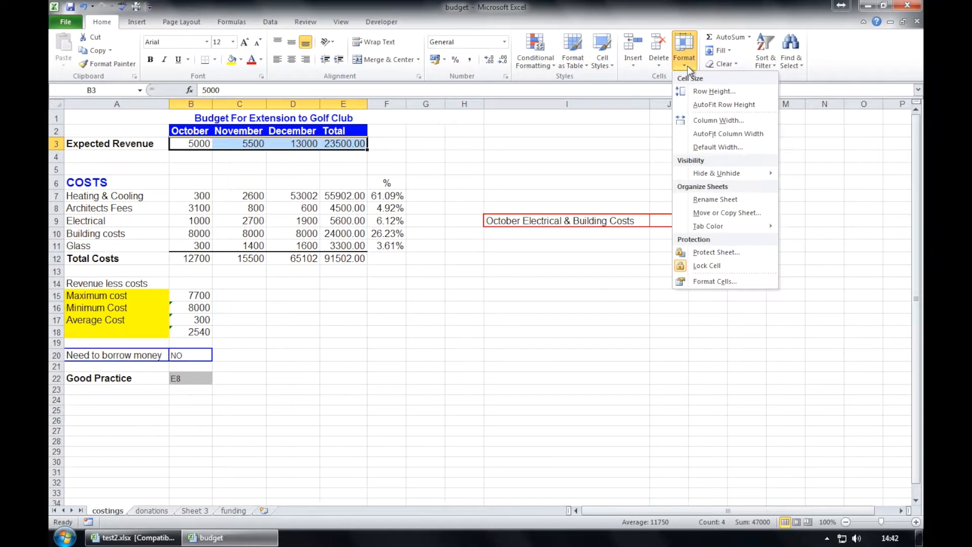
left_click(730, 282)
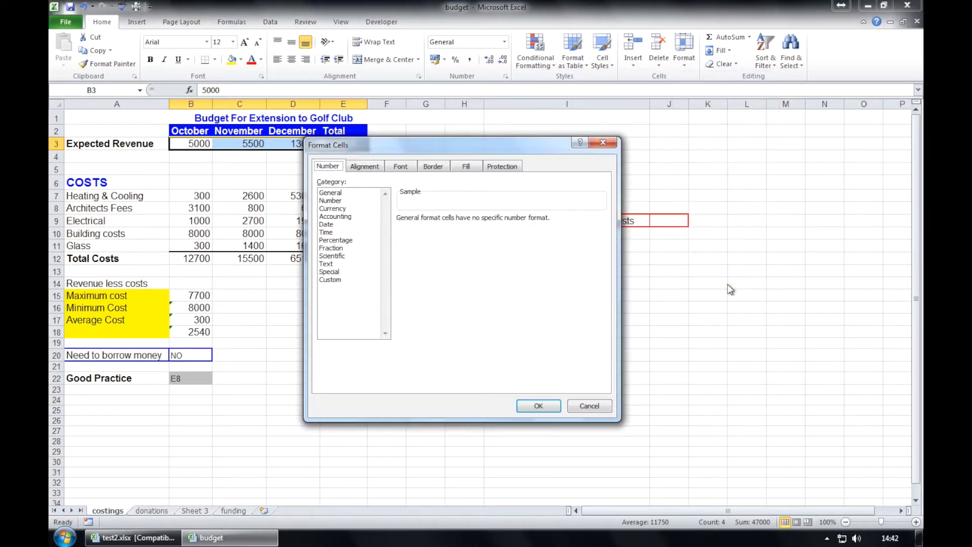
left_click(331, 209)
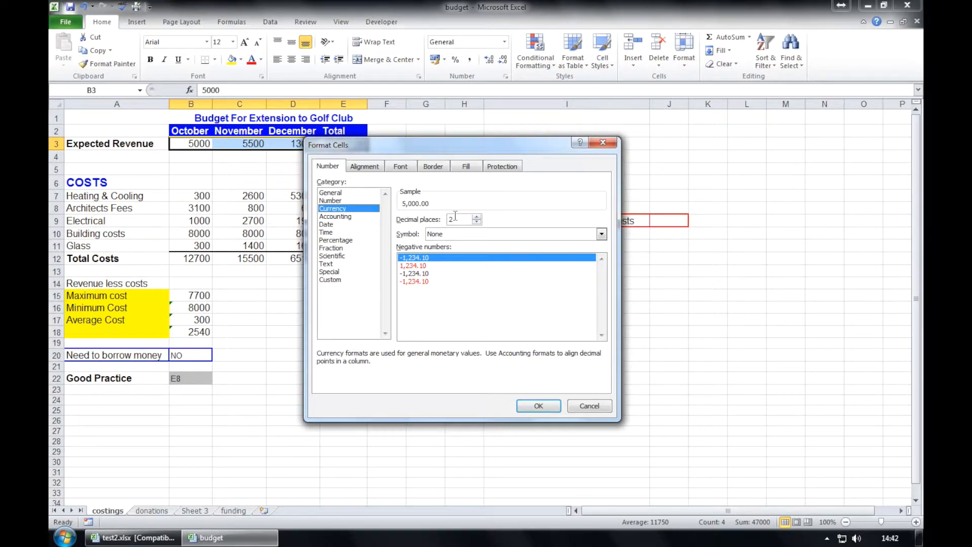
left_click(478, 222)
left_click(477, 222)
left_click(521, 403)
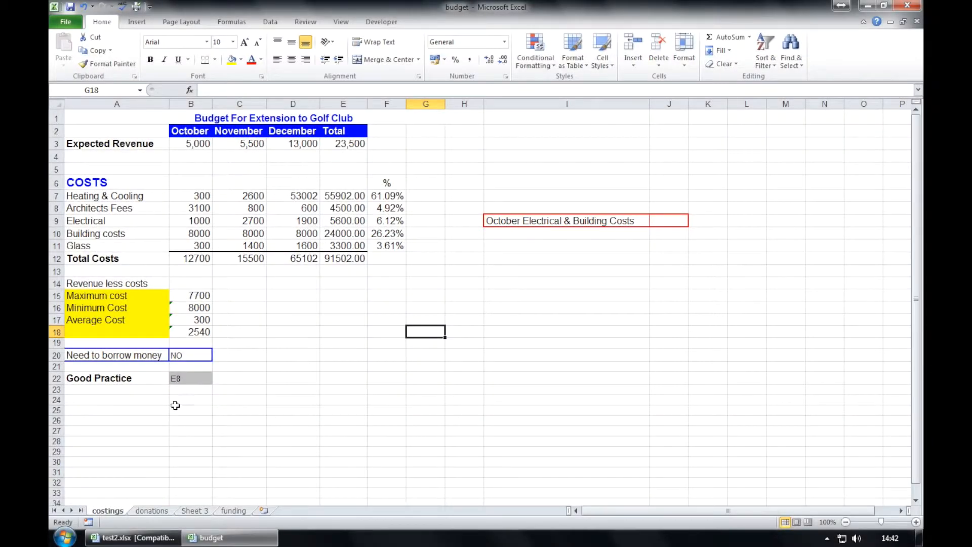
Sort the donation records A2:C135 on the donations sheet by Column C, Smallest to Largest, treating the data as having no headers.
left_click(153, 511)
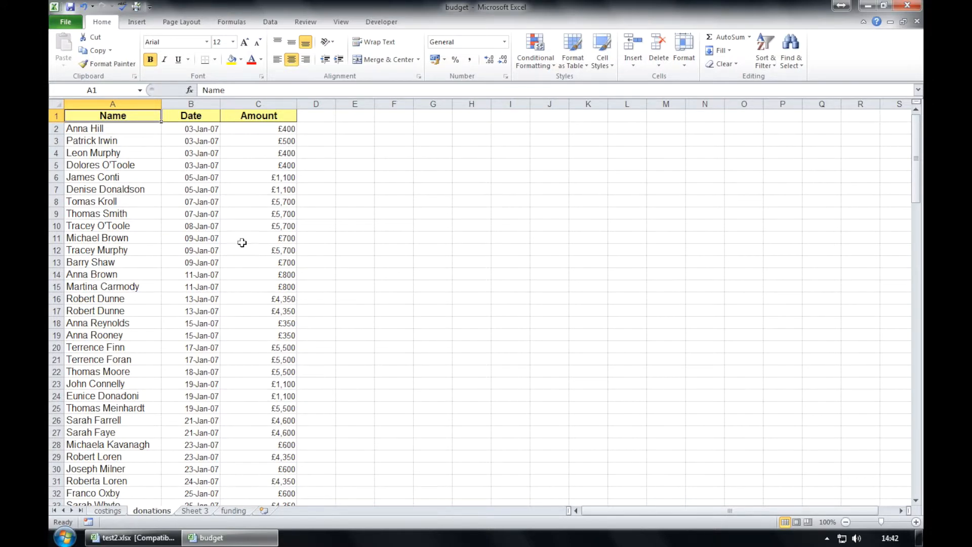
left_click(117, 130)
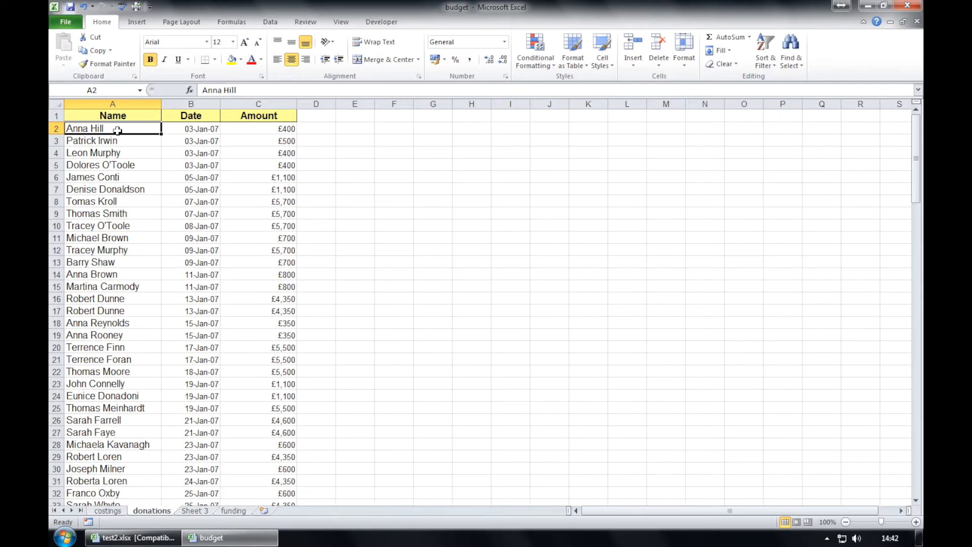
mouse_move(116, 131)
left_mouse_down()
mouse_move(265, 202)
mouse_move(256, 362)
mouse_move(265, 534)
mouse_move(267, 447)
mouse_move(272, 463)
left_mouse_up()
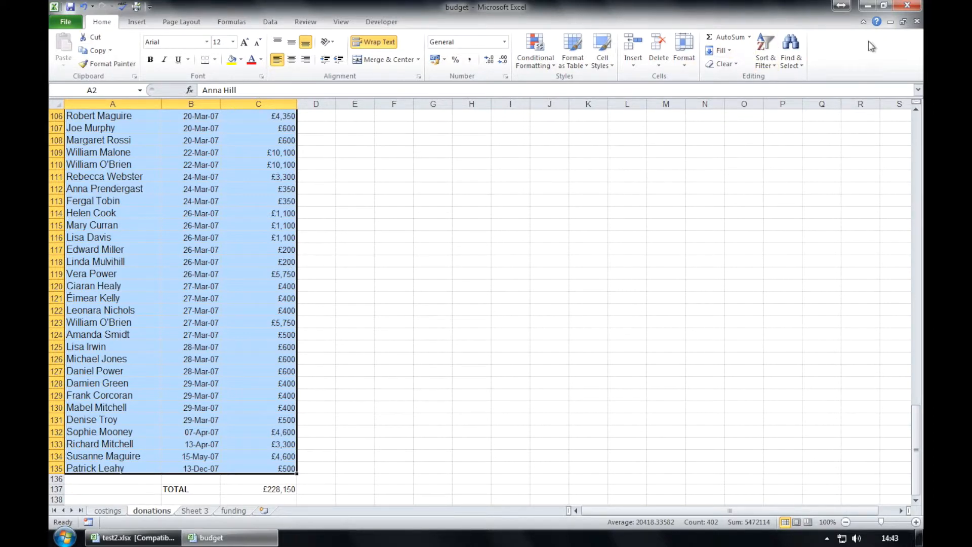
left_click(771, 63)
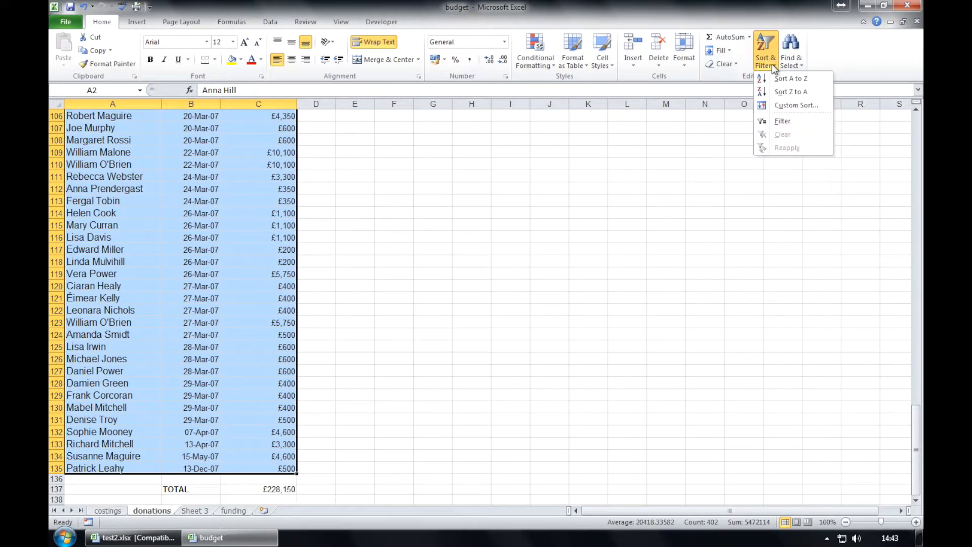
left_click(816, 107)
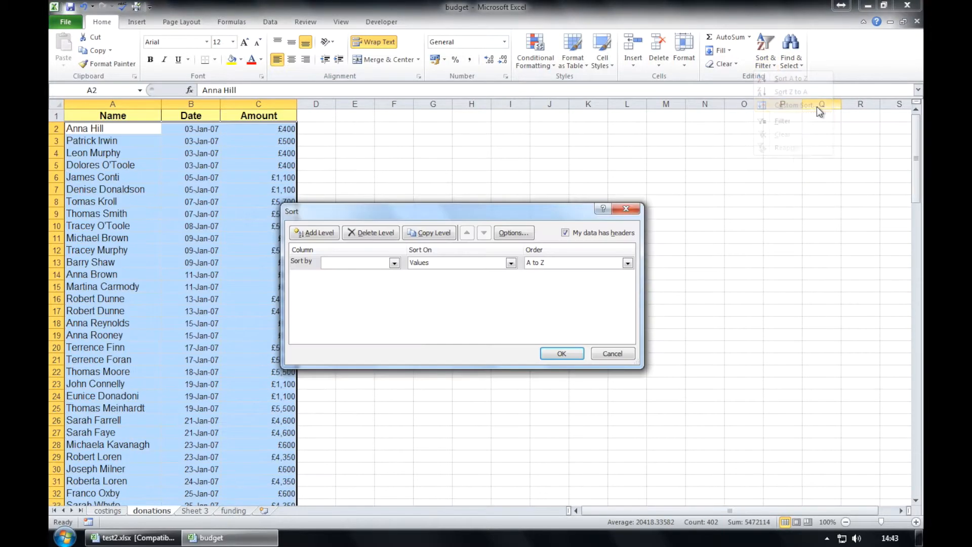
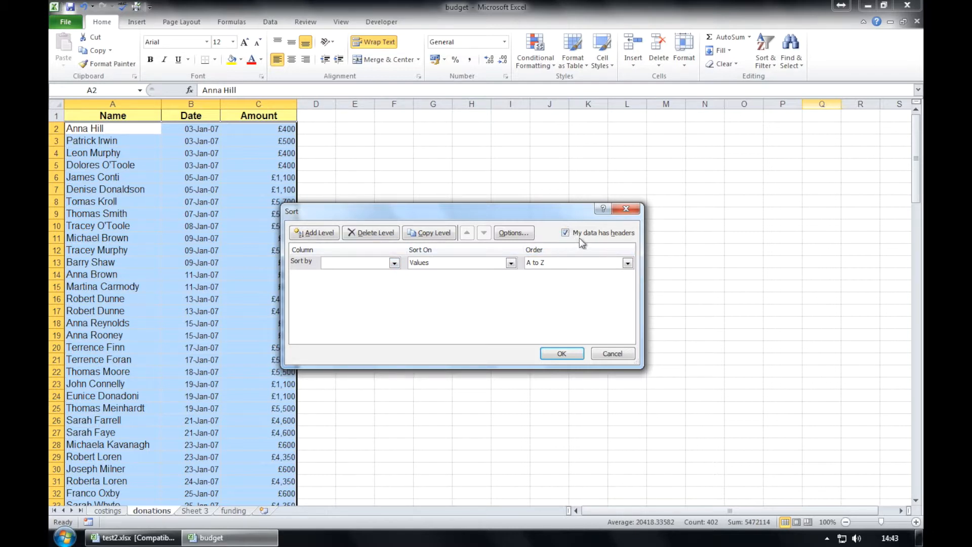
left_click(565, 232)
left_click(597, 233)
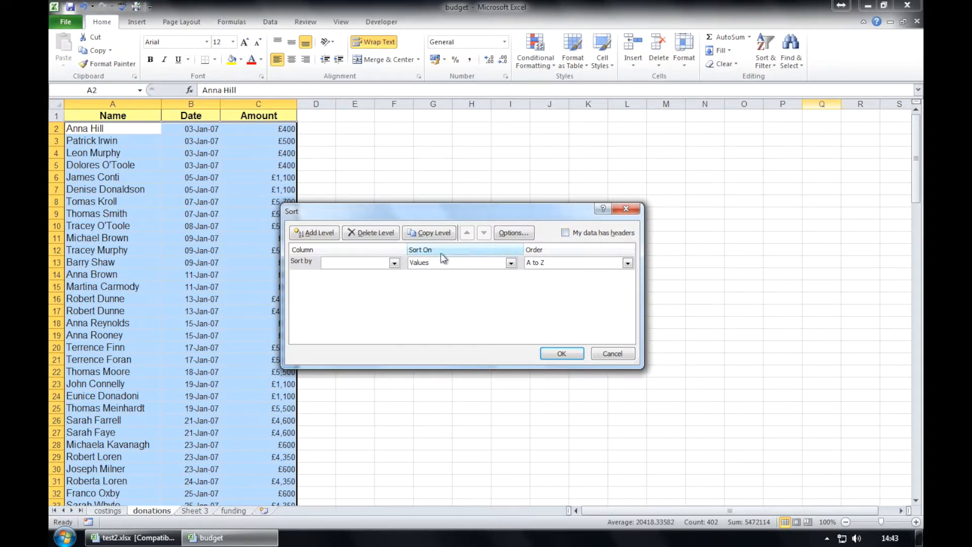
left_click(394, 262)
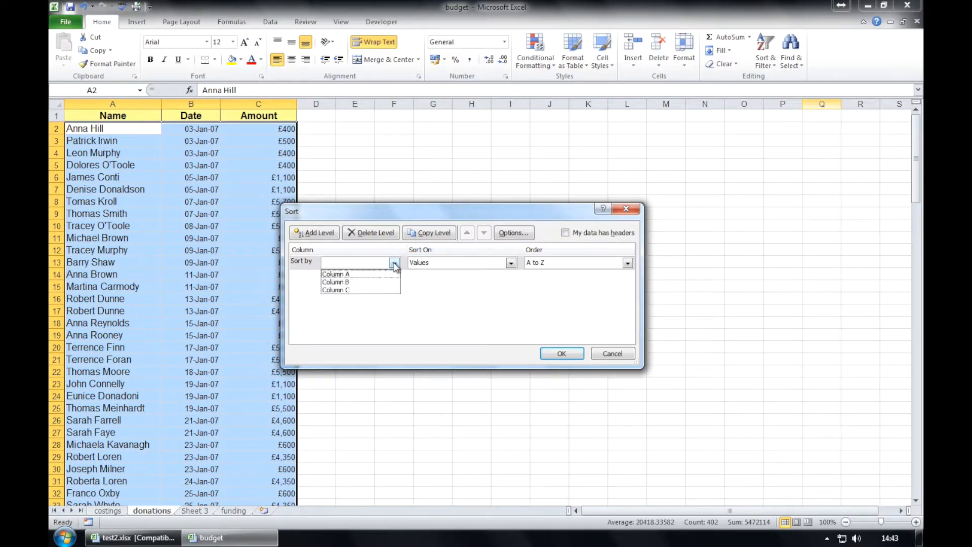
left_click(381, 290)
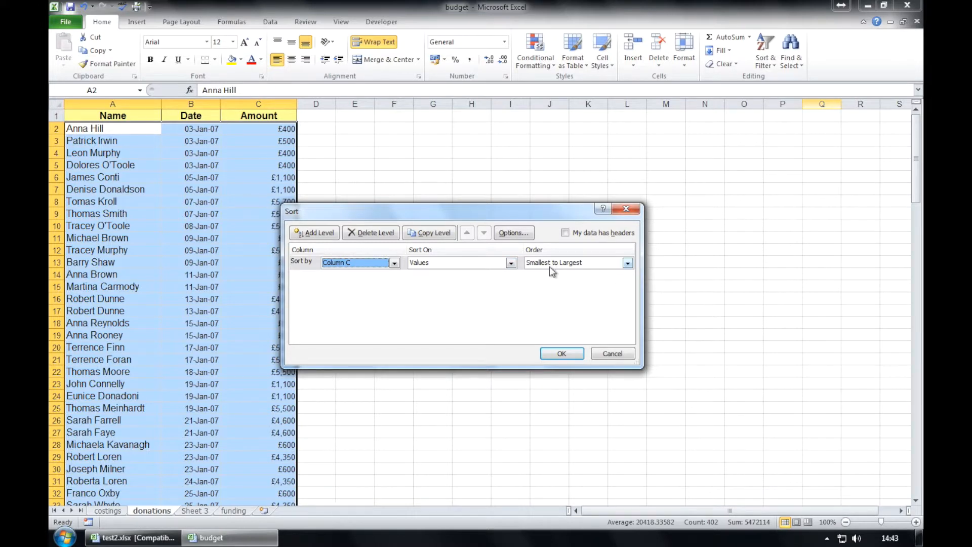
left_click(545, 352)
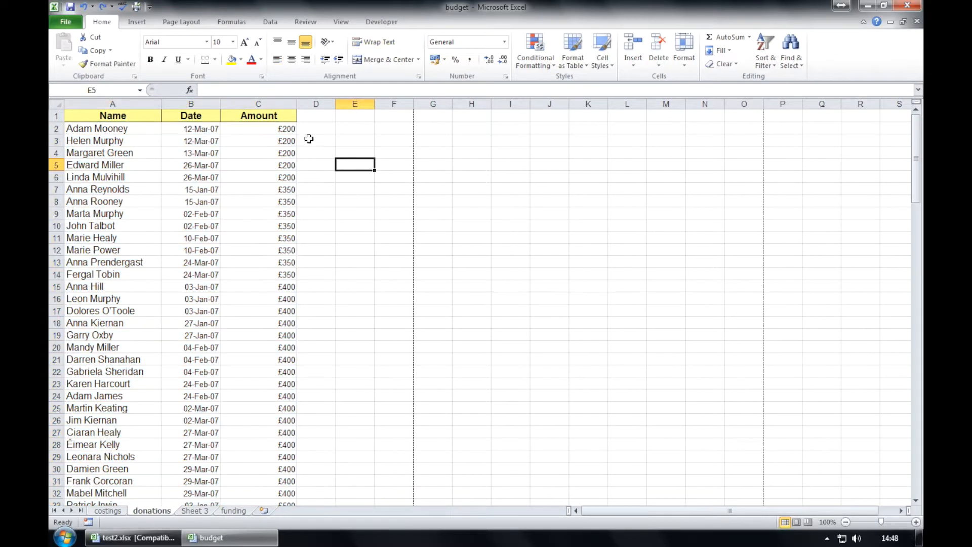
Insert the sheet name field in the right section of the donations sheet's footer.
left_click(316, 129)
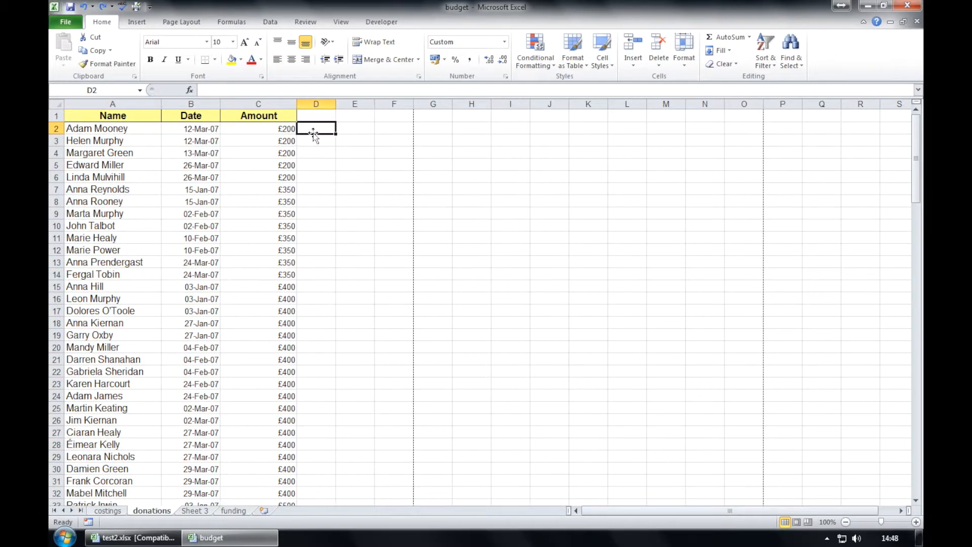
left_click(135, 22)
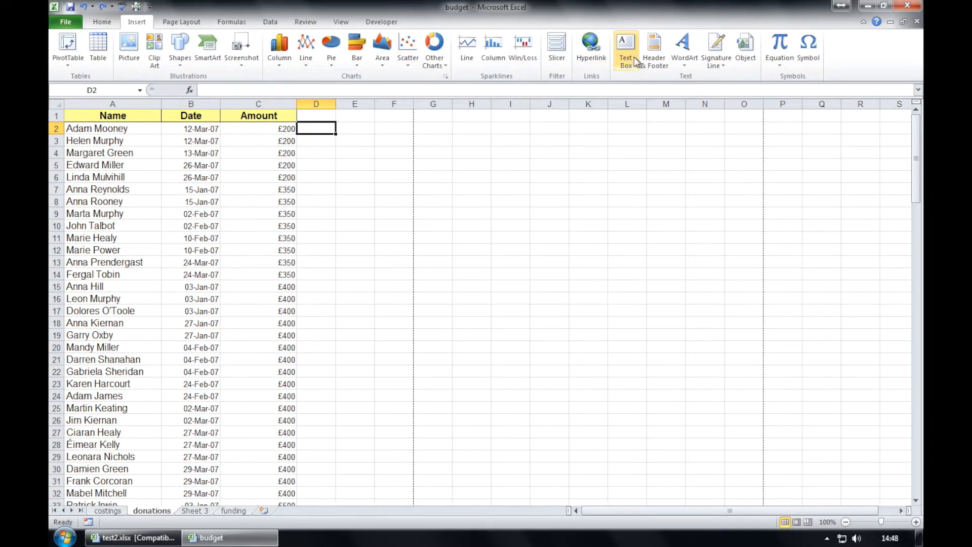
left_click(653, 49)
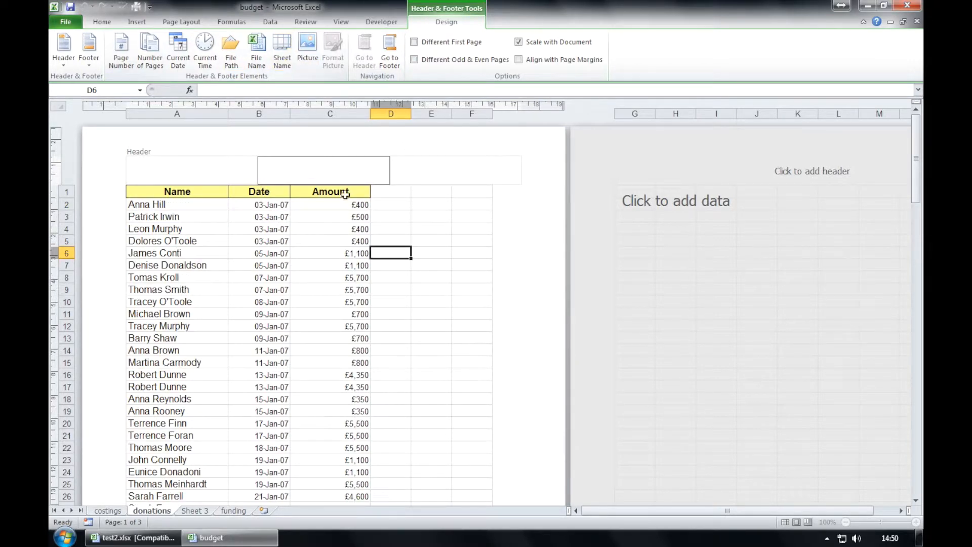
left_click_drag(915, 163, 912, 230)
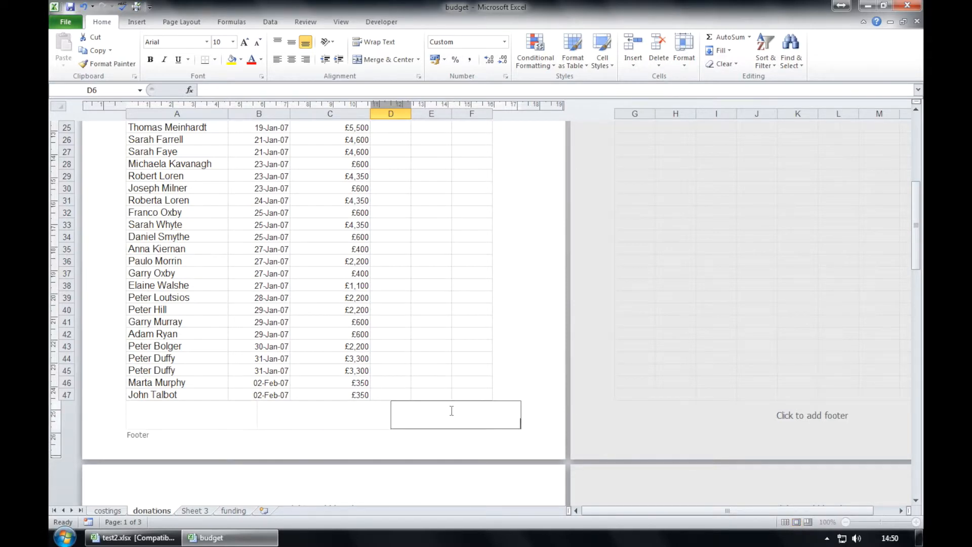
left_click(450, 414)
left_click(279, 51)
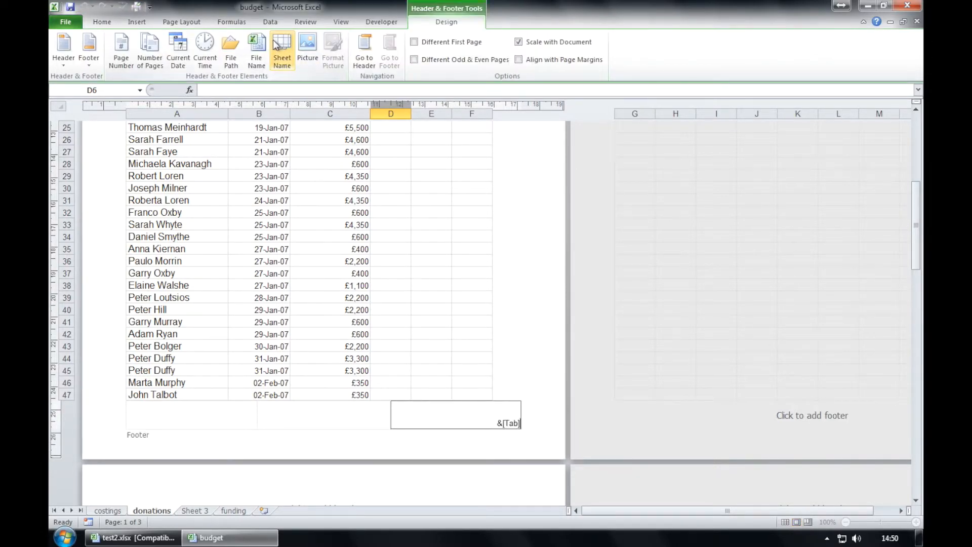
left_click(438, 291)
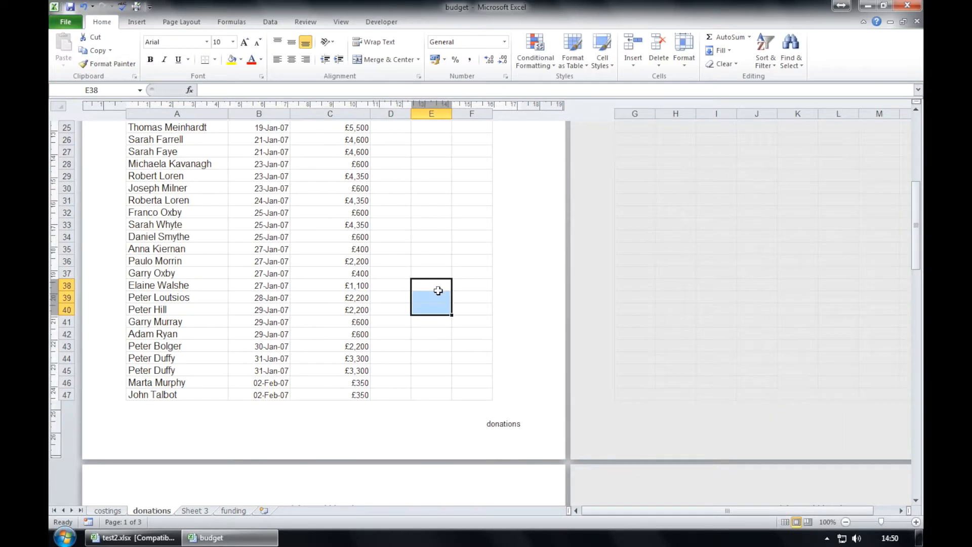
Return the donations sheet to Normal view.
left_click(340, 22)
left_click(69, 46)
left_click(322, 202)
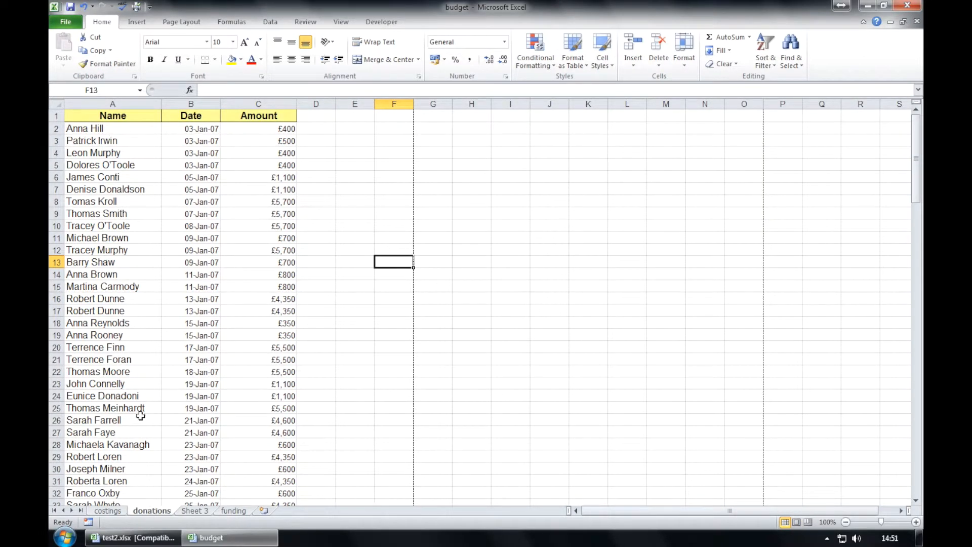
Freeze the top row of the donations sheet and check the headings while moving through the records.
left_click(335, 24)
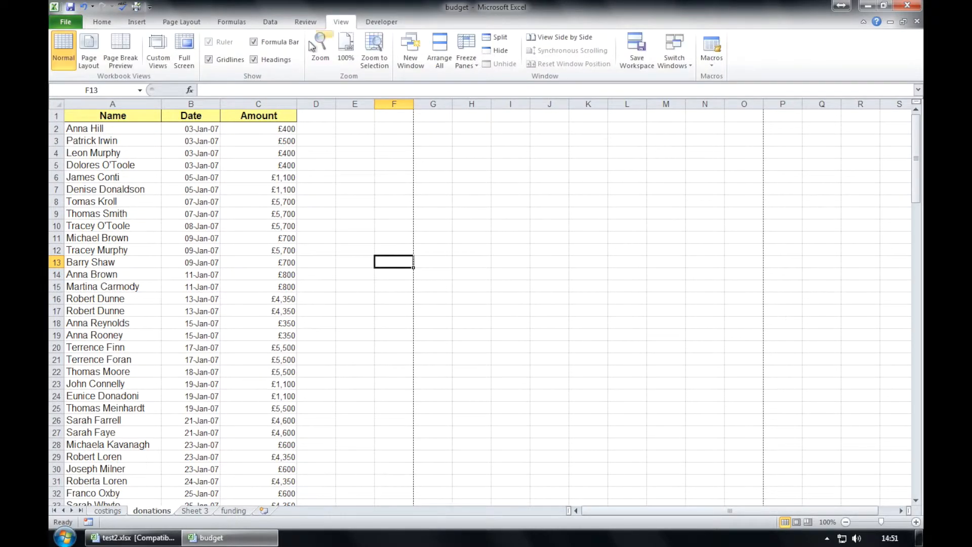
left_click(468, 60)
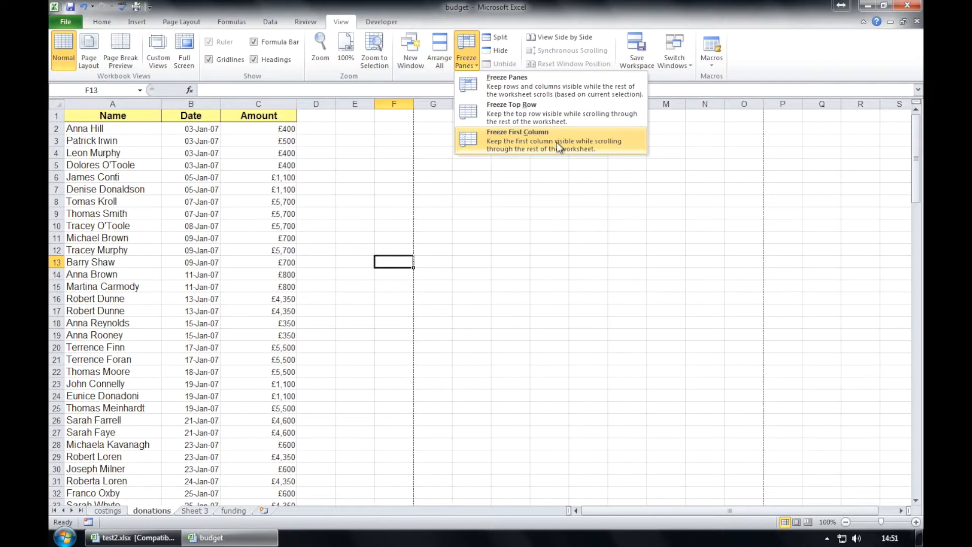
left_click(566, 113)
scroll(314, 190, "down", 12)
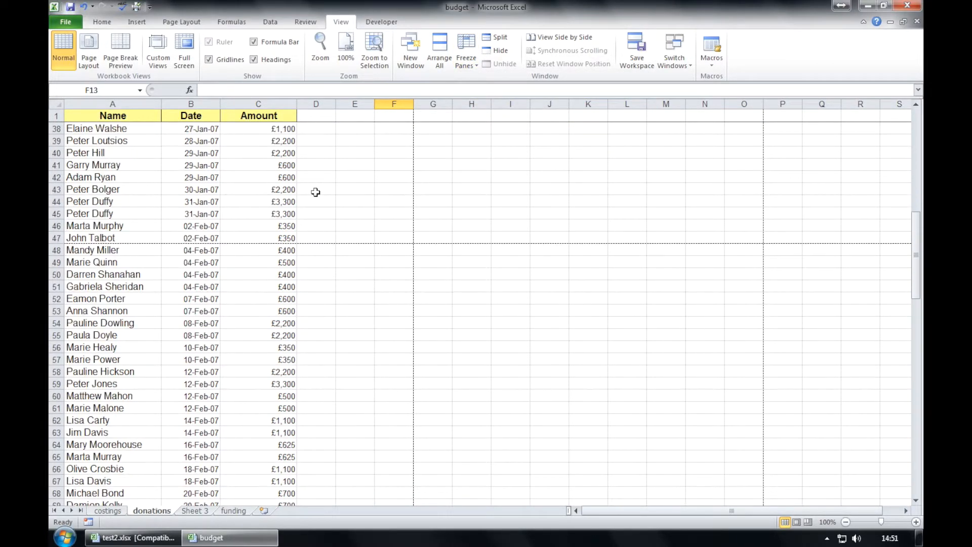
scroll(315, 192, "up", 12)
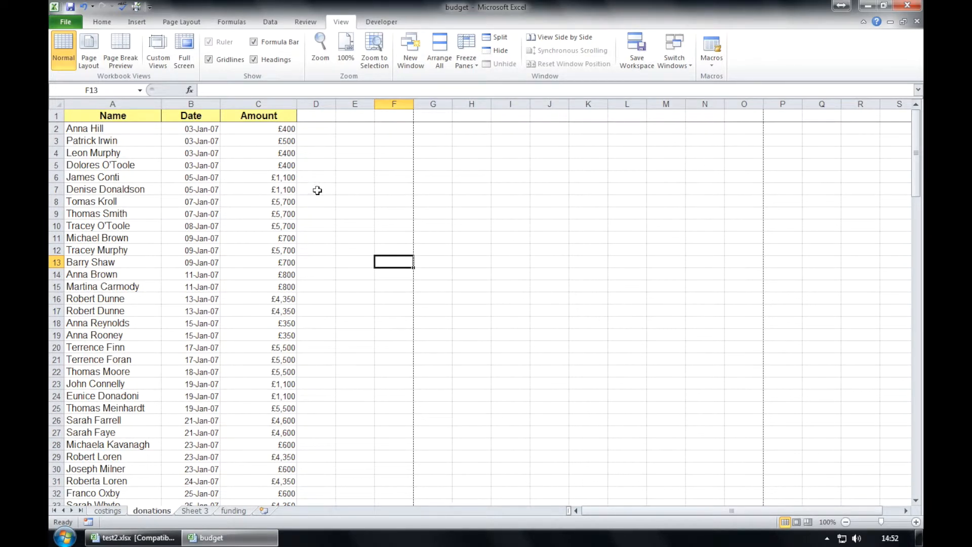
Rename the Sheet 3 worksheet as Ages.
left_click(201, 513)
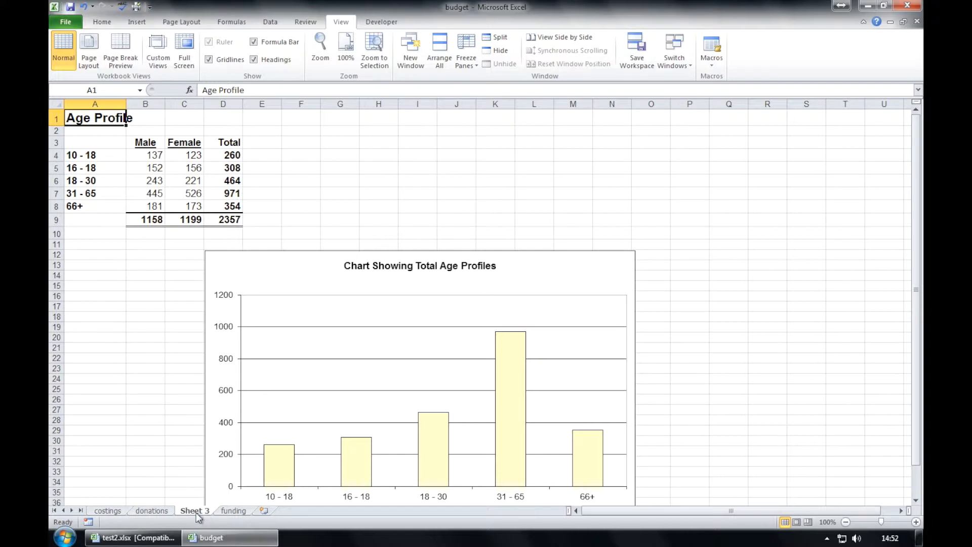
right_click(196, 513)
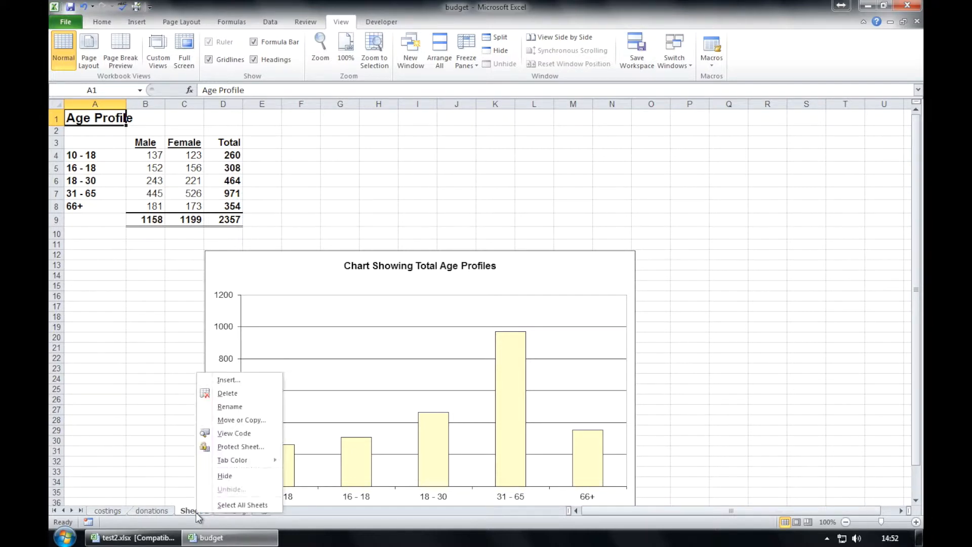
left_click(230, 407)
type("AGES")
key("BackSpace")
key("BackSpace")
key("BackSpace")
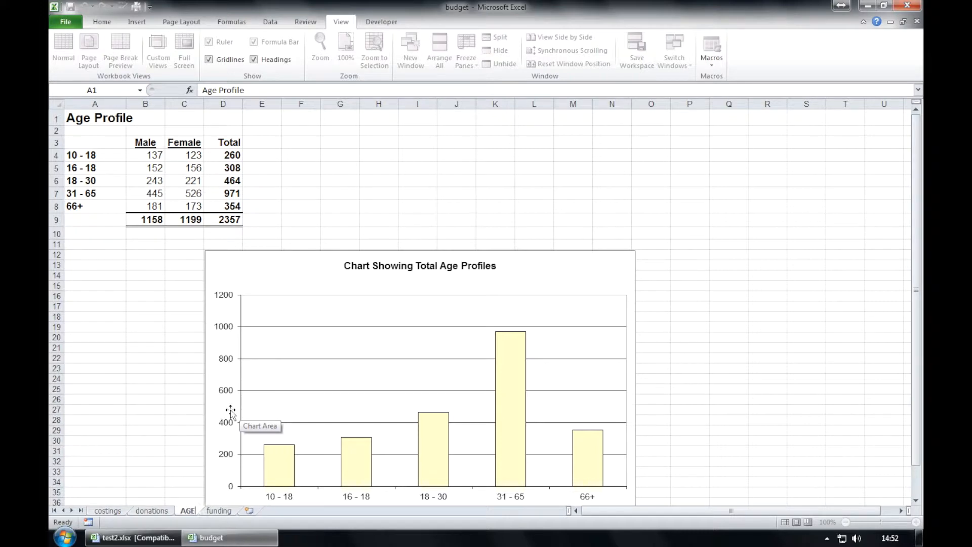
type("ges")
left_click(179, 409)
Merge and center the Age Profile title across A1:D1 on the Ages sheet.
left_click_drag(101, 116, 228, 115)
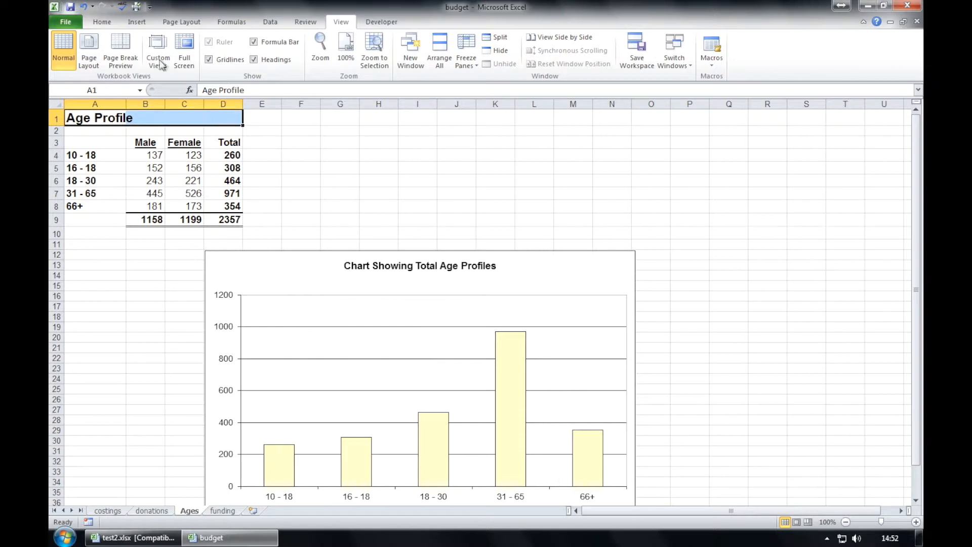
left_click(112, 25)
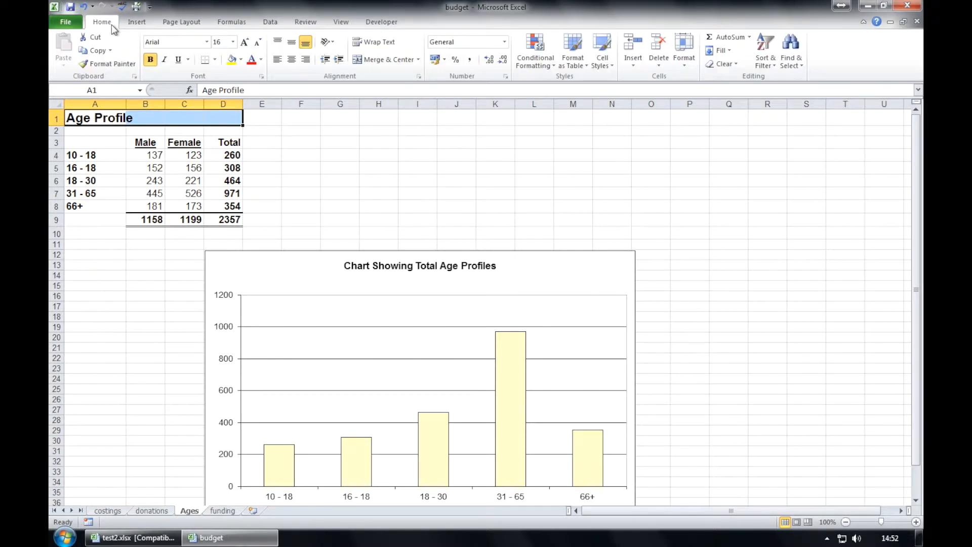
left_click(374, 60)
left_click(611, 142)
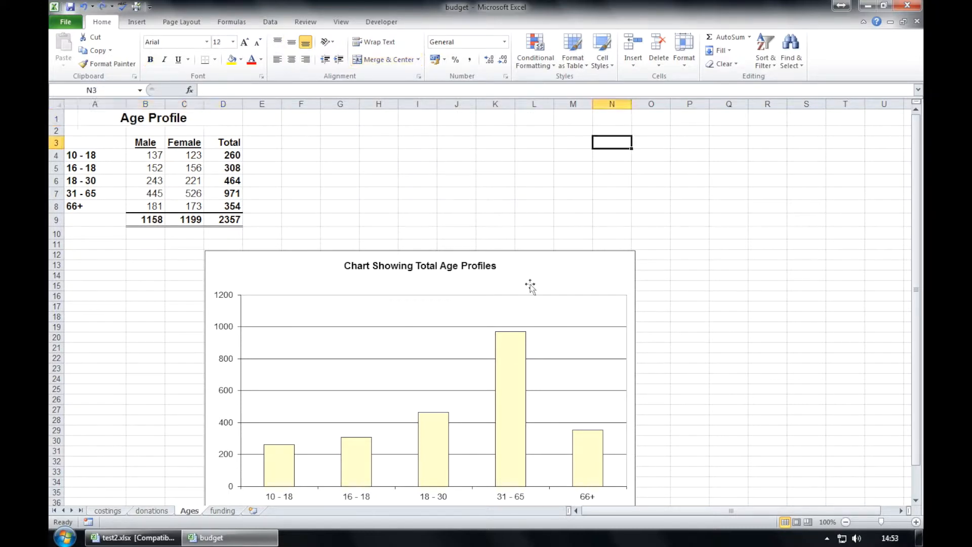
Fill the columns of the age profiles chart with the standard Light Blue colour.
left_click(522, 358)
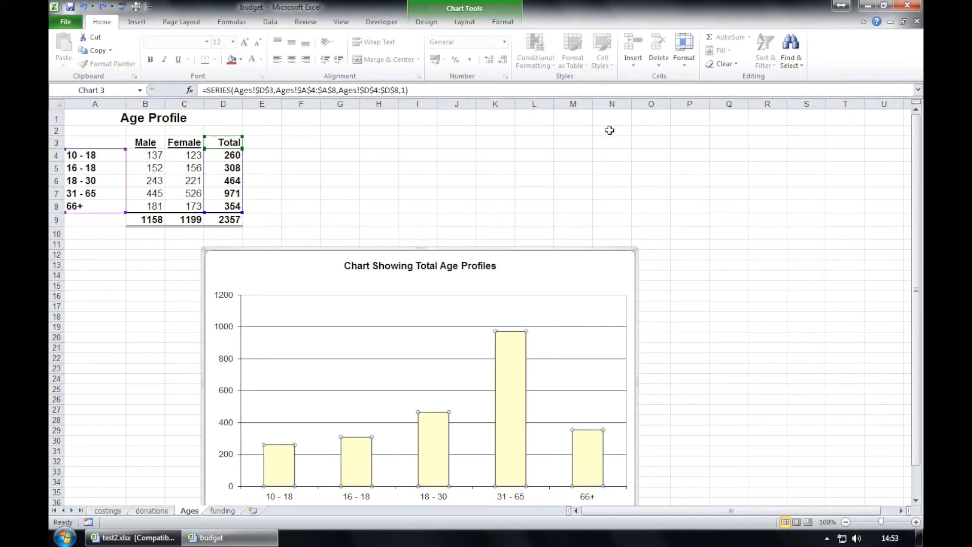
left_click(502, 23)
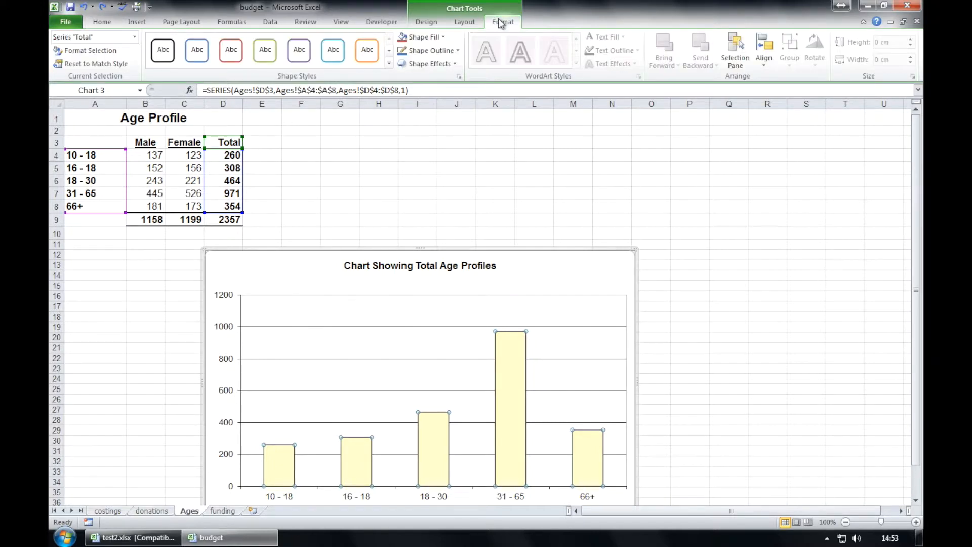
left_click(436, 37)
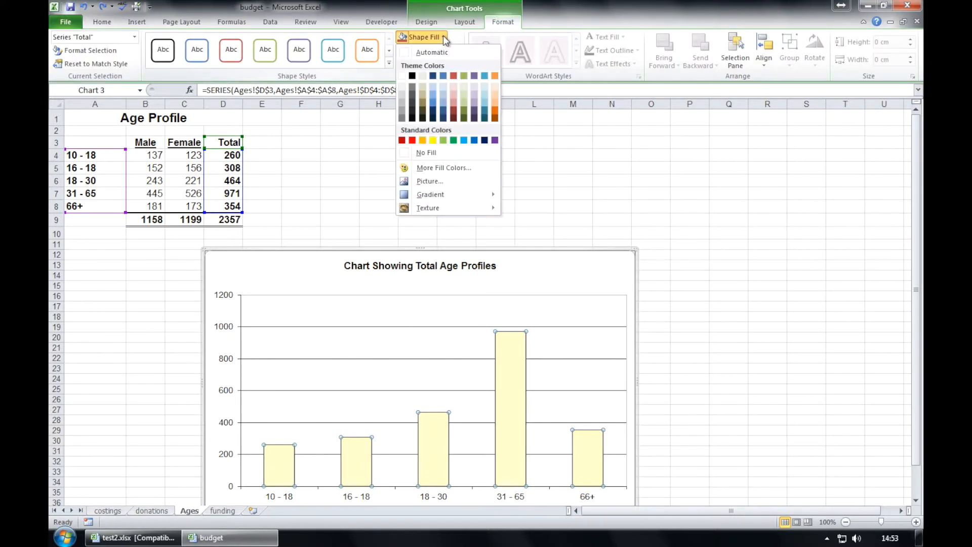
left_click(464, 140)
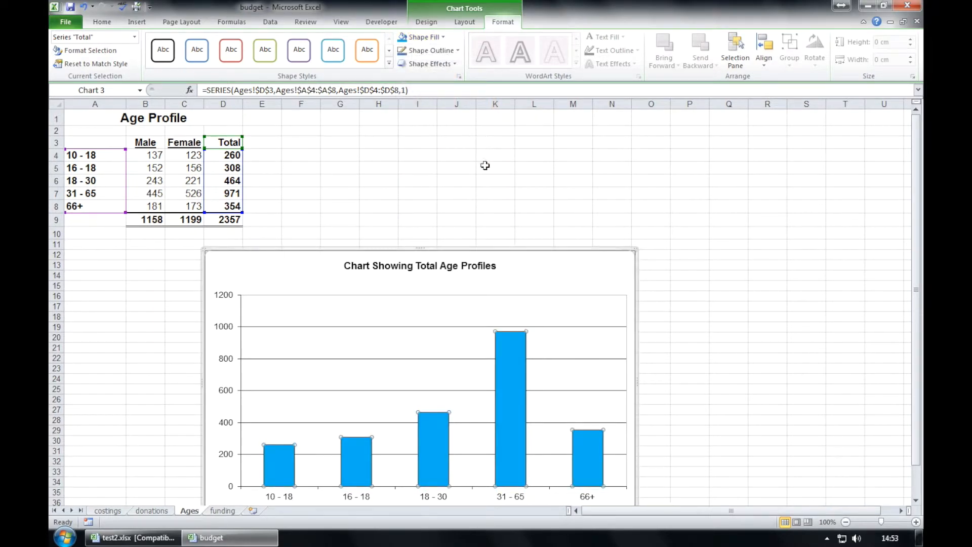
left_click(485, 165)
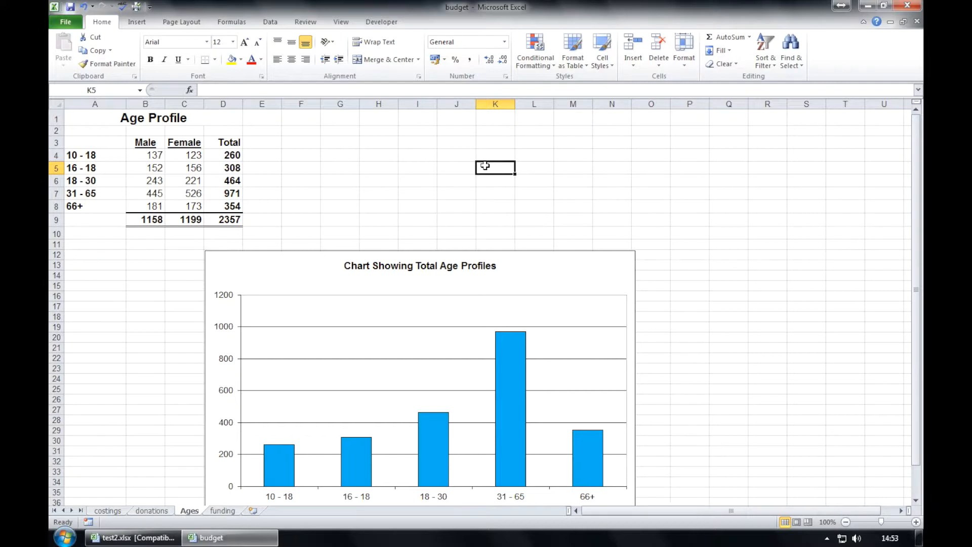
Add Outside End data labels to the age profiles chart and save the workbook.
left_click(516, 269)
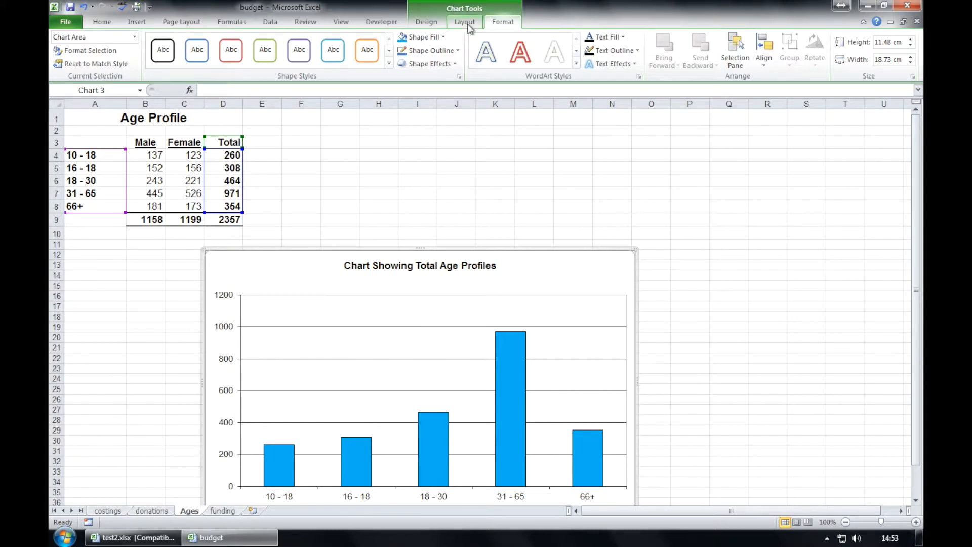
left_click(471, 26)
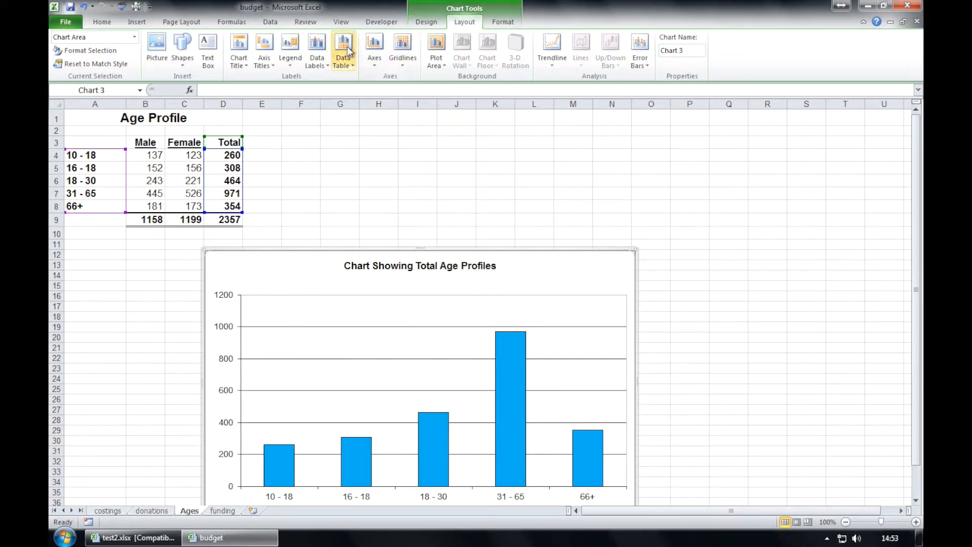
left_click(321, 61)
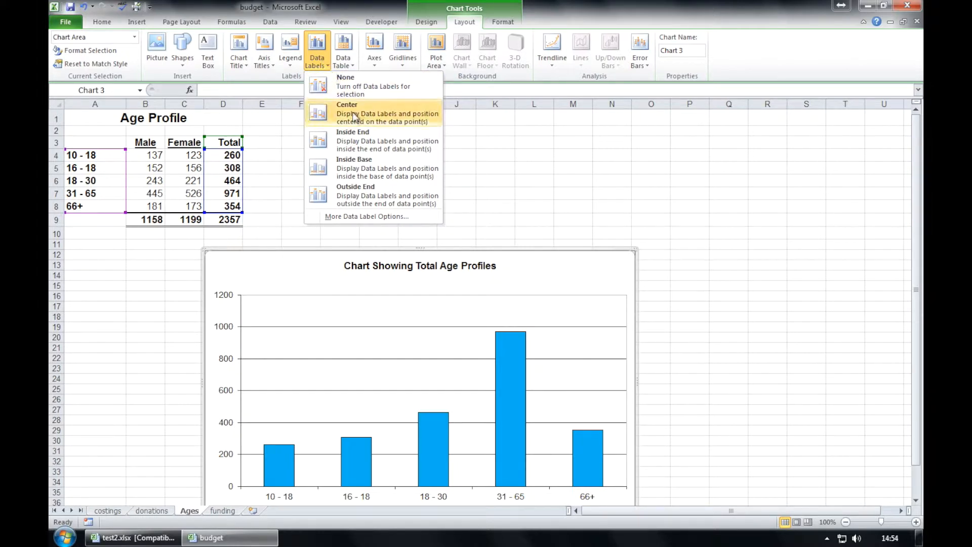
left_click(367, 193)
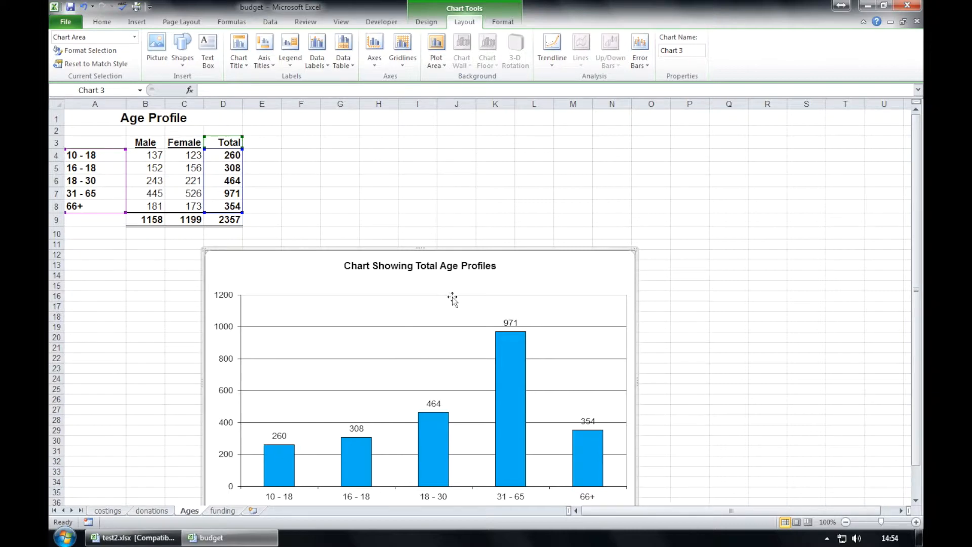
left_click(496, 197)
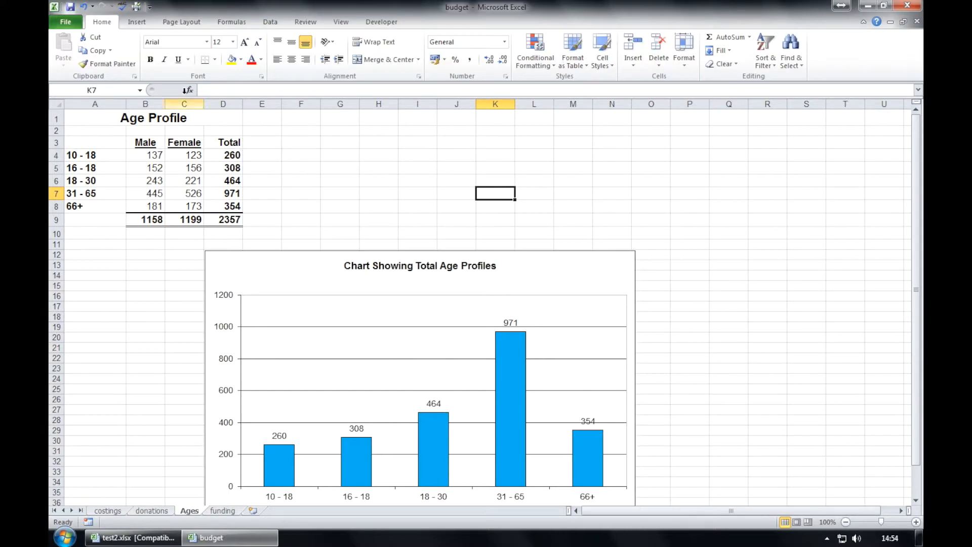
left_click(66, 22)
left_click(72, 45)
Insert a 2-D clustered column chart of the revenues in A2:B6 on the funding sheet.
left_click(223, 510)
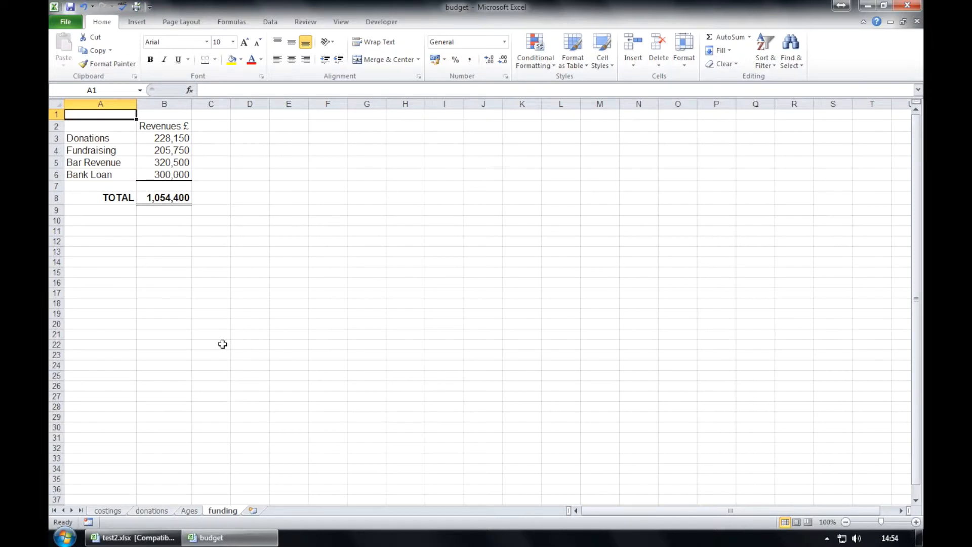
left_click(99, 126)
left_click_drag(99, 126, 157, 173)
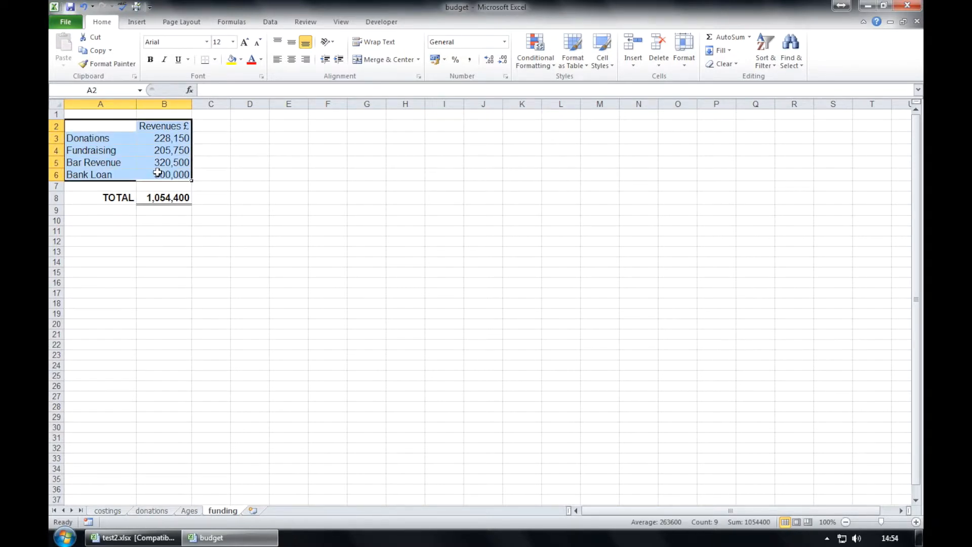
left_click(143, 23)
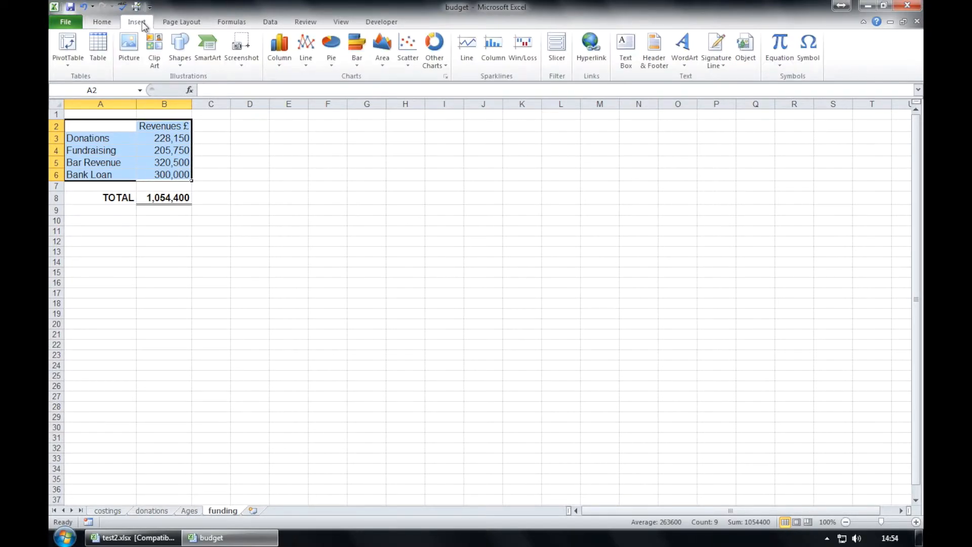
left_click(280, 53)
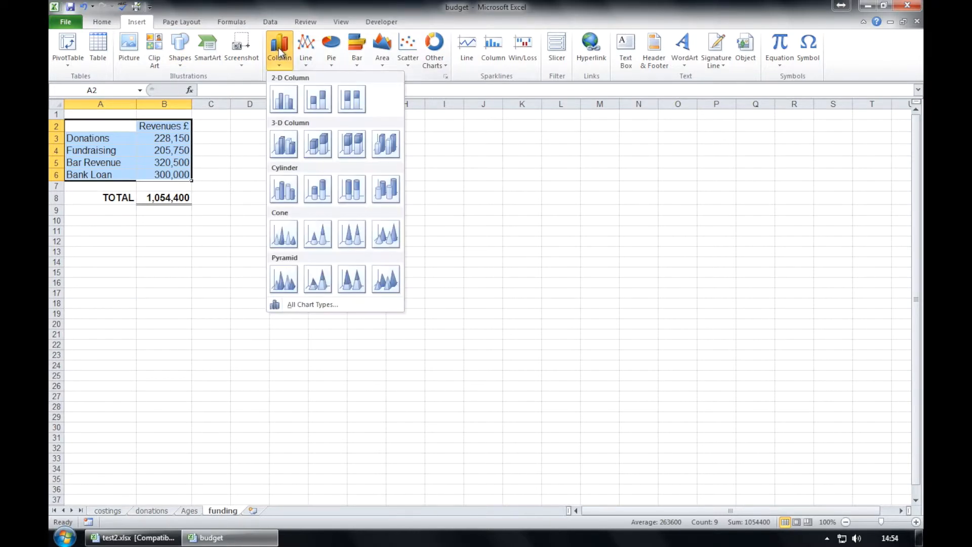
left_click(285, 93)
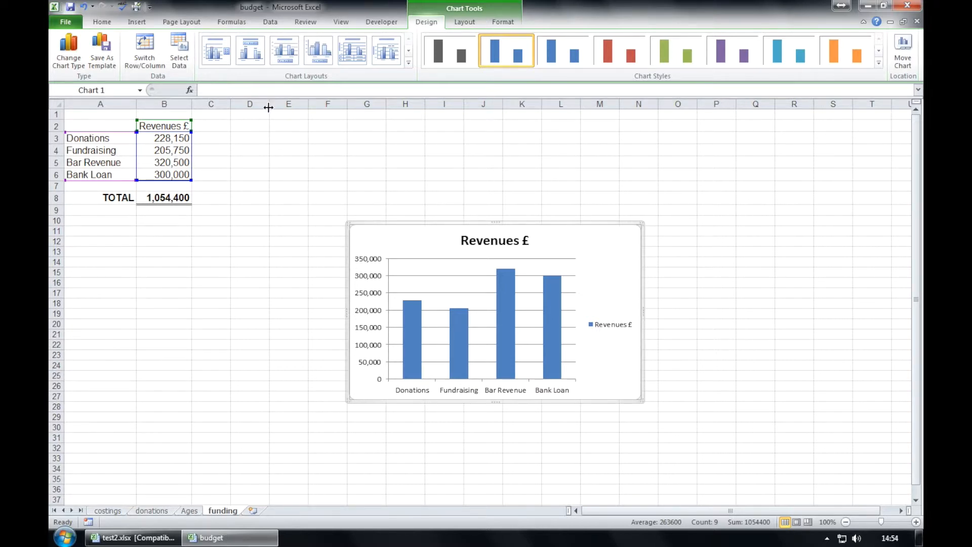
left_click(271, 176)
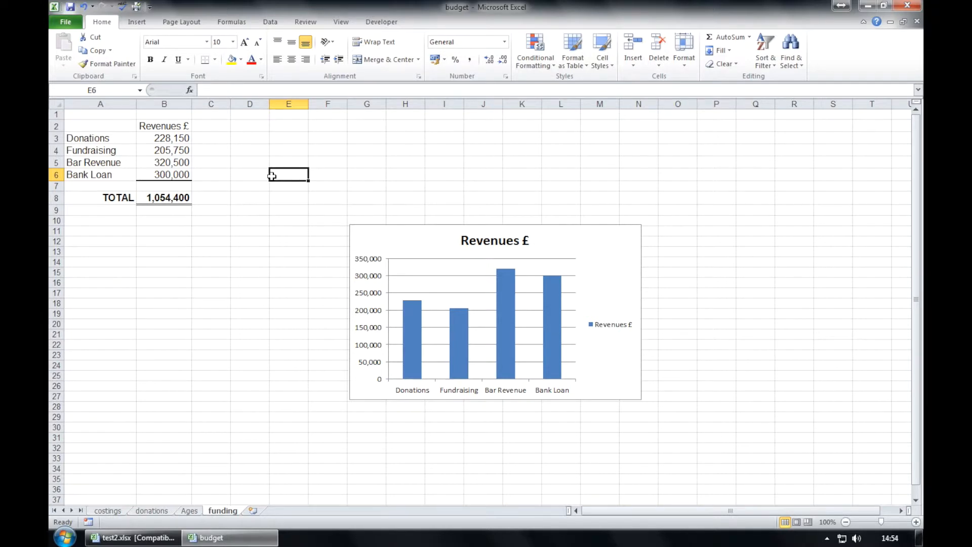
Enter the author's full name in the left section of the funding sheet's header and return to Normal view.
left_click(137, 23)
left_click(656, 56)
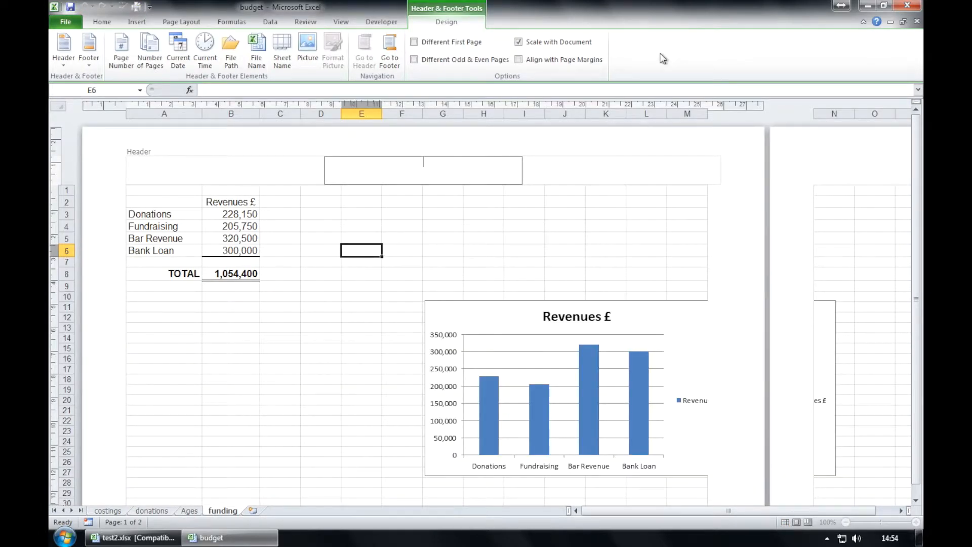
left_click(183, 171)
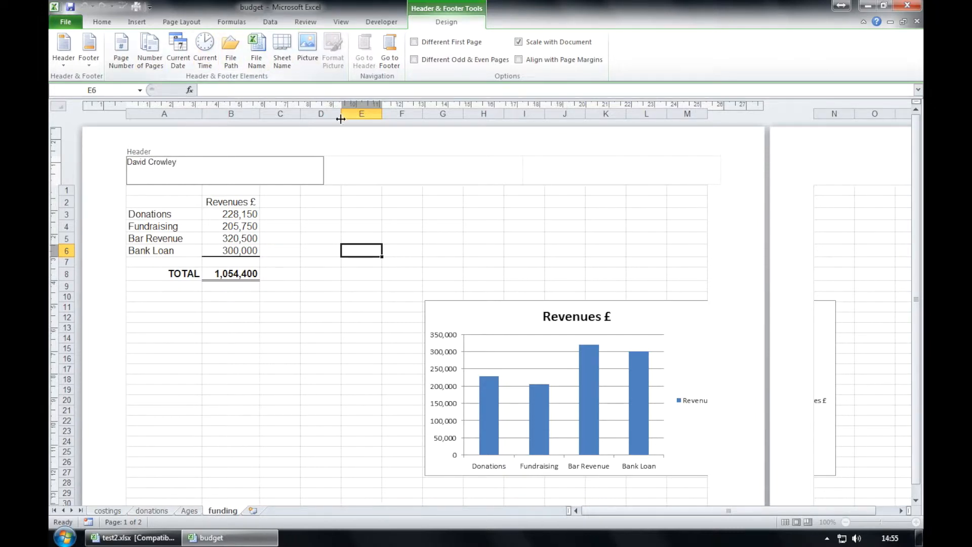
left_click(342, 22)
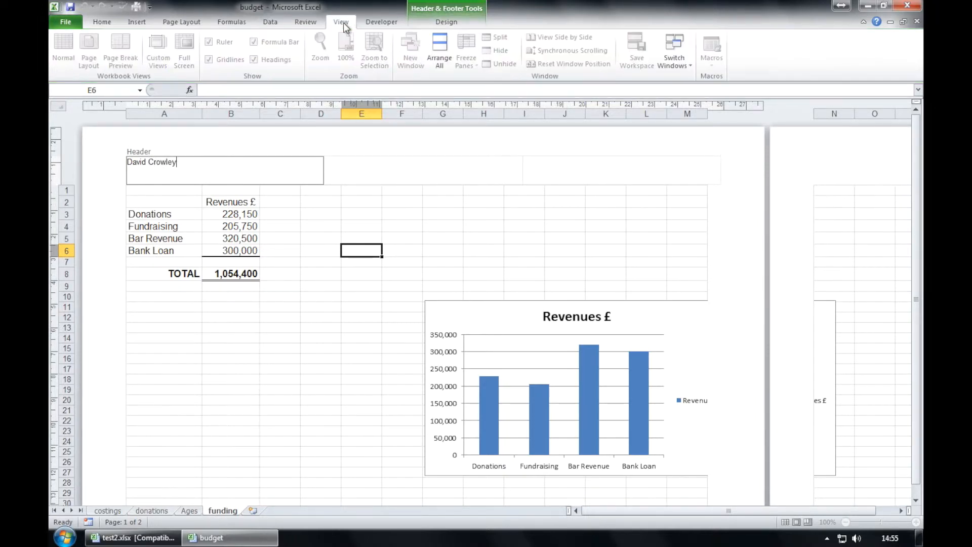
left_click(375, 191)
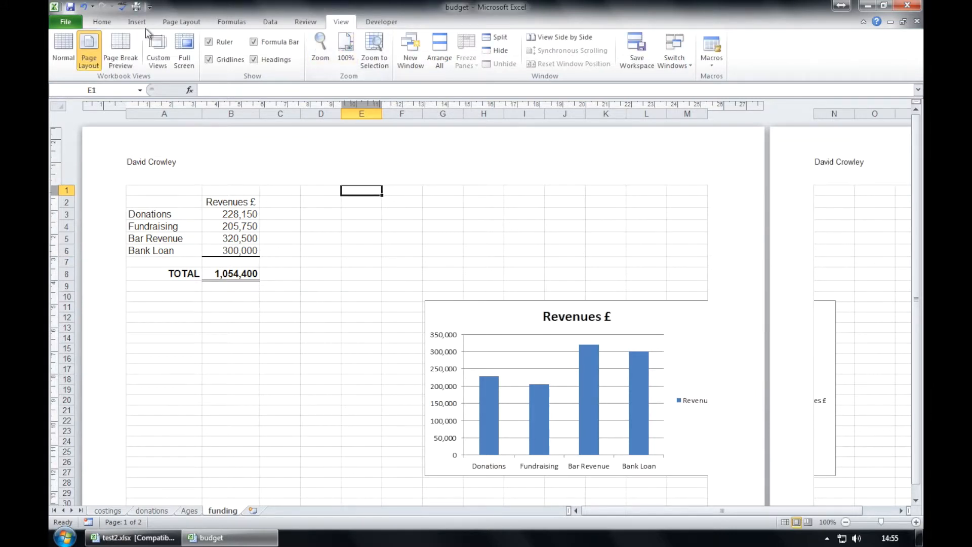
left_click(65, 48)
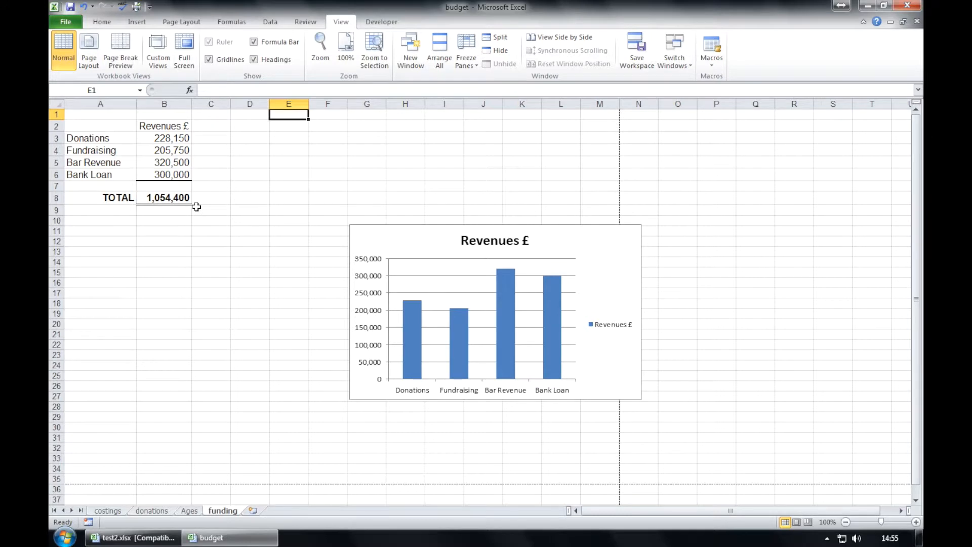
Print one copy of the active funding sheet.
left_click(65, 23)
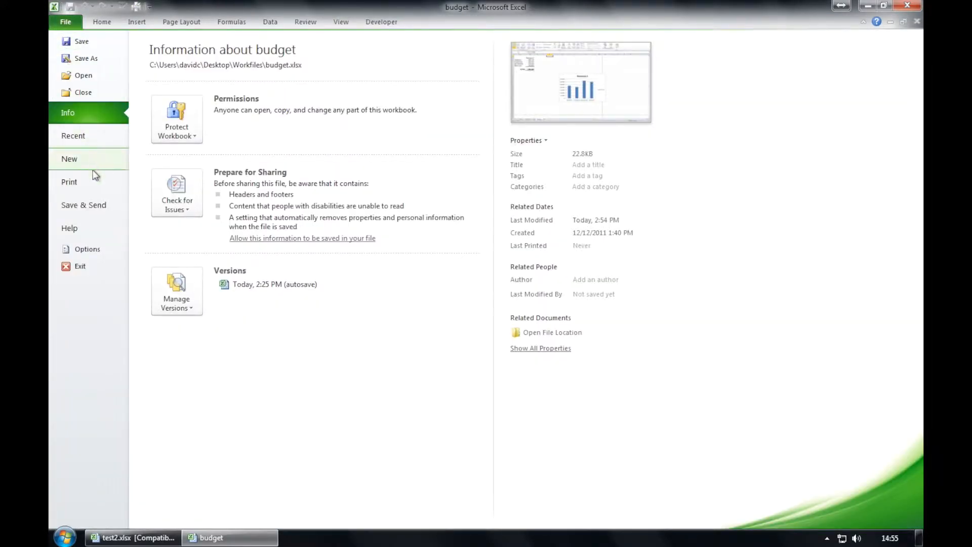
left_click(94, 187)
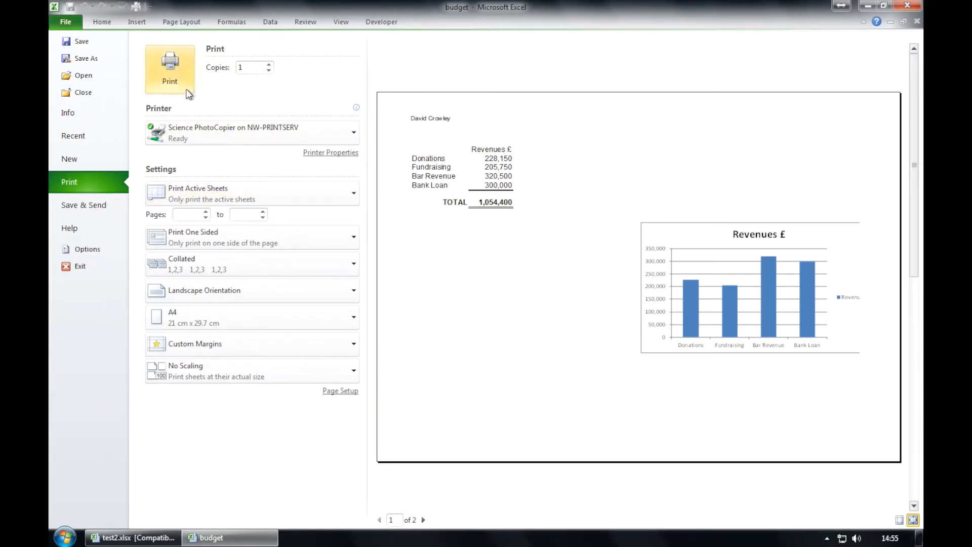
left_click(172, 76)
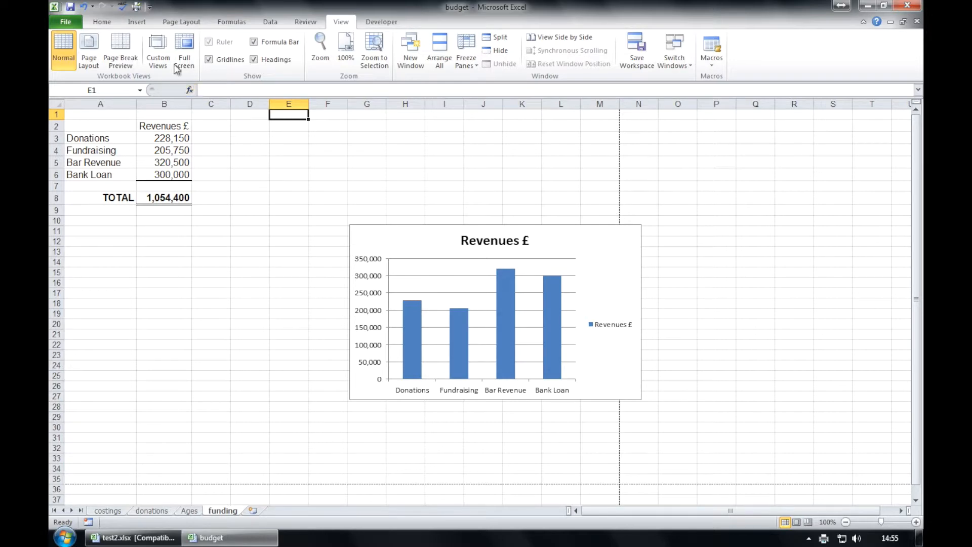
Save the budget workbook.
left_click(69, 23)
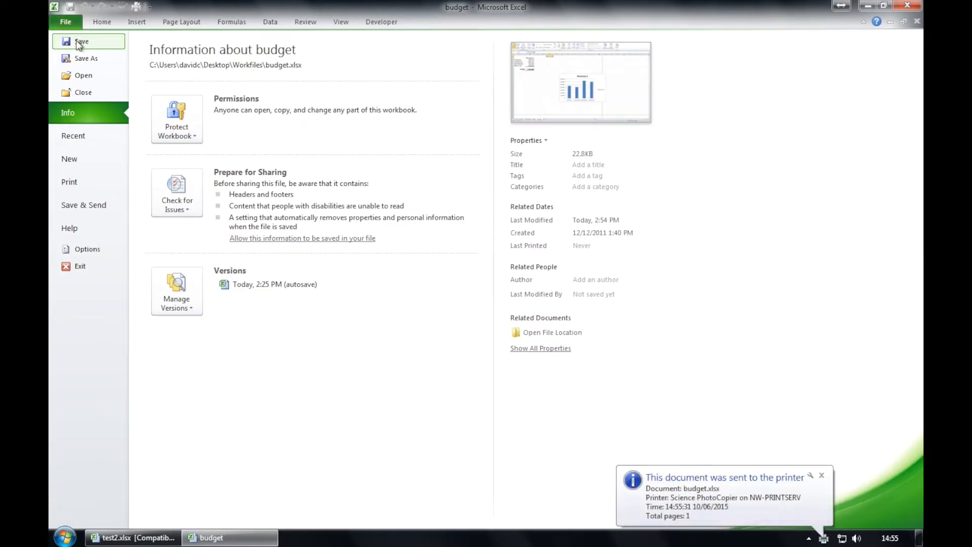
Save the budget workbook, dismiss the printer notification and exit Excel.
left_click(77, 41)
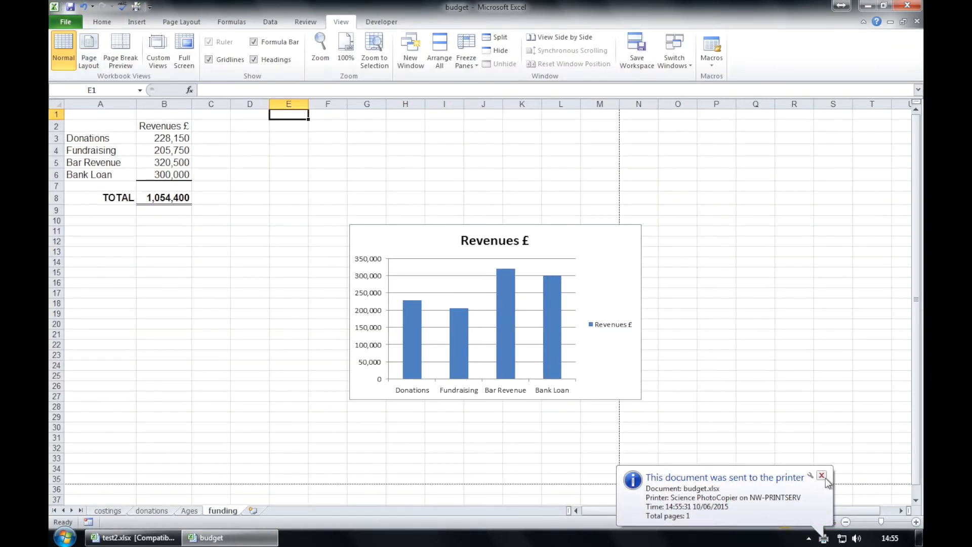
left_click(822, 475)
left_click(66, 22)
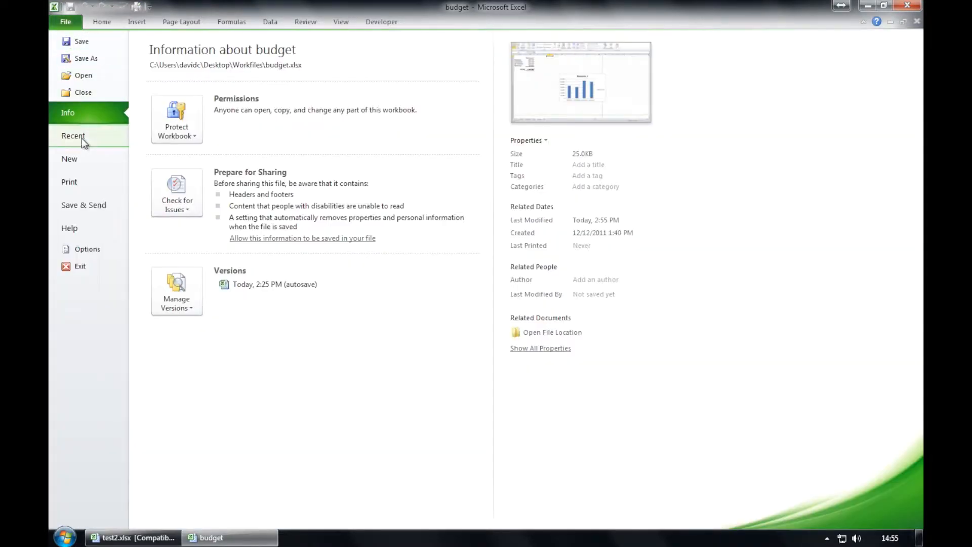
left_click(75, 266)
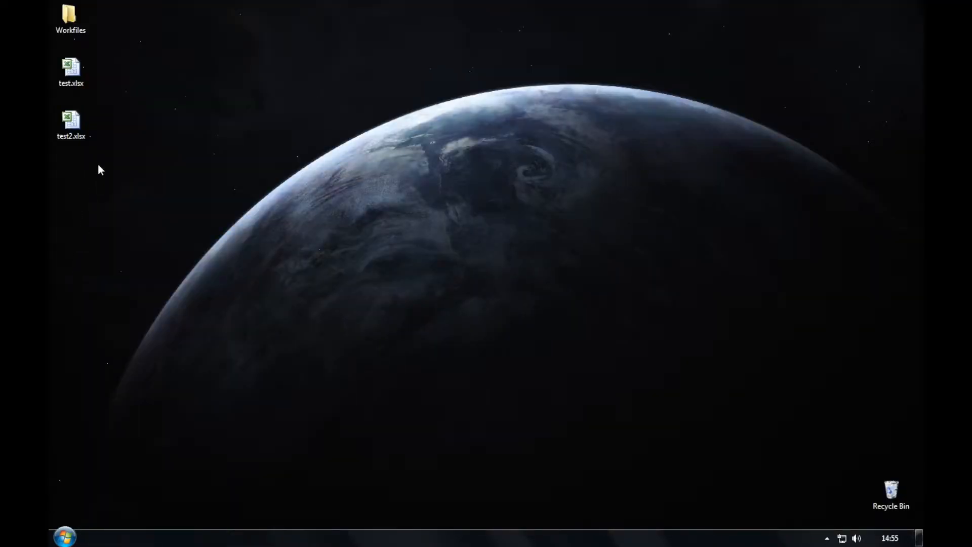
Launch Microsoft Excel 2010 and open the members workbook from the Workfiles folder on the desktop.
double_click(73, 16)
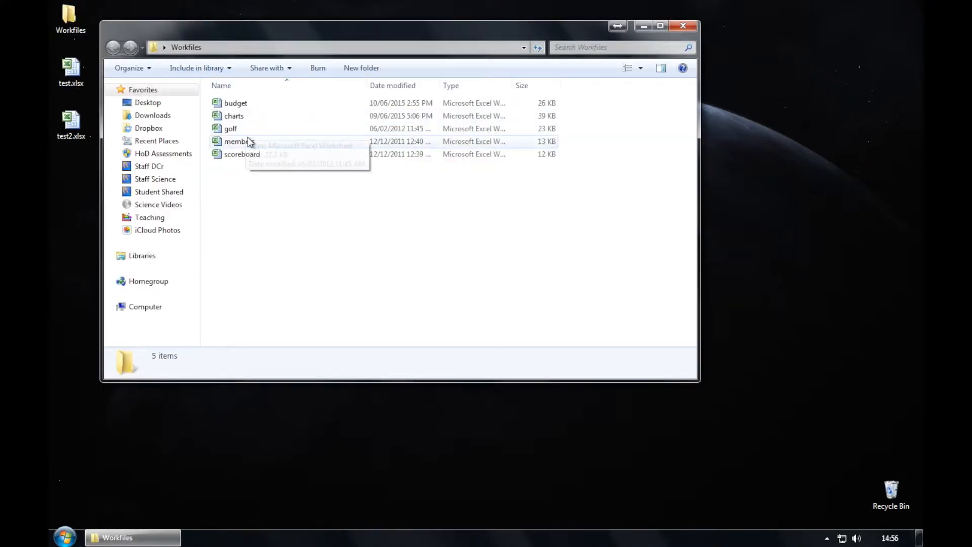
left_click(680, 26)
left_click(65, 536)
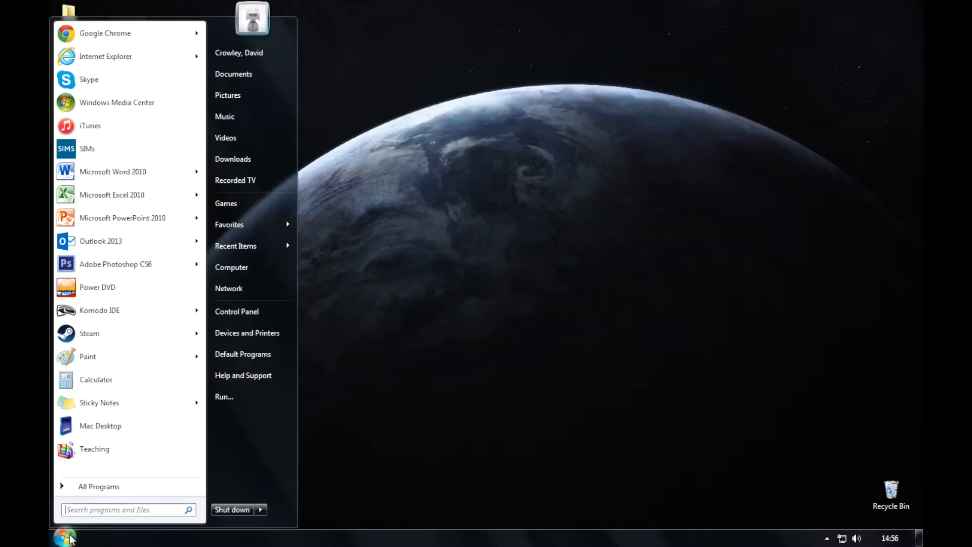
left_click(137, 196)
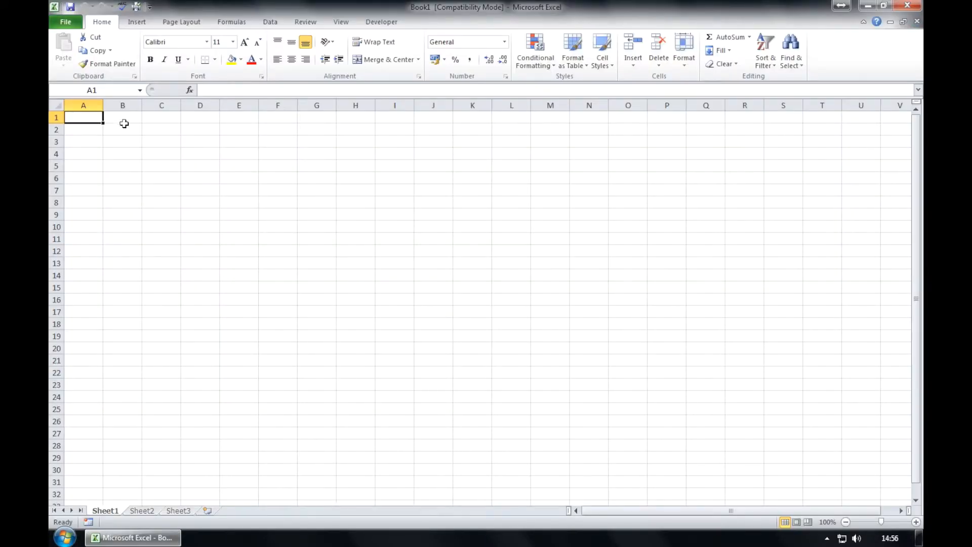
left_click(65, 21)
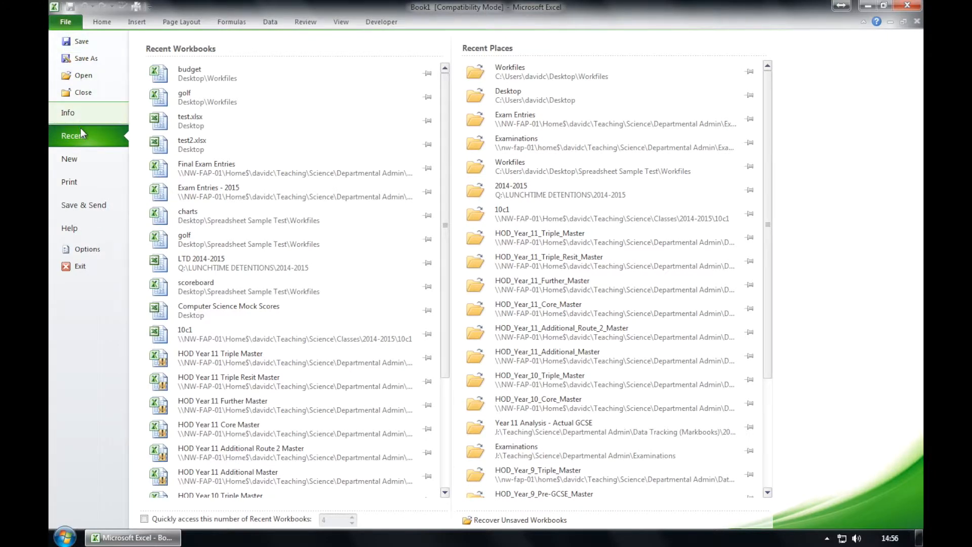
left_click(85, 76)
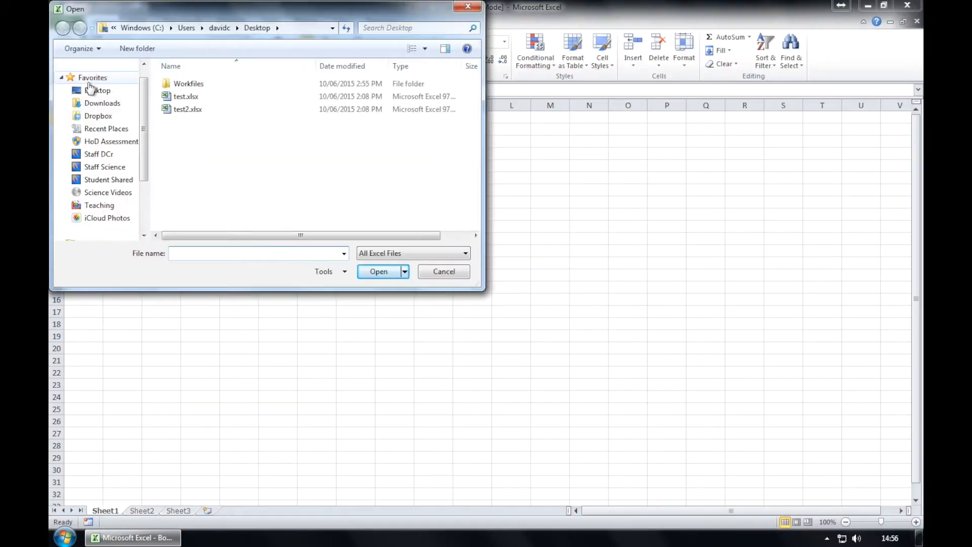
double_click(188, 85)
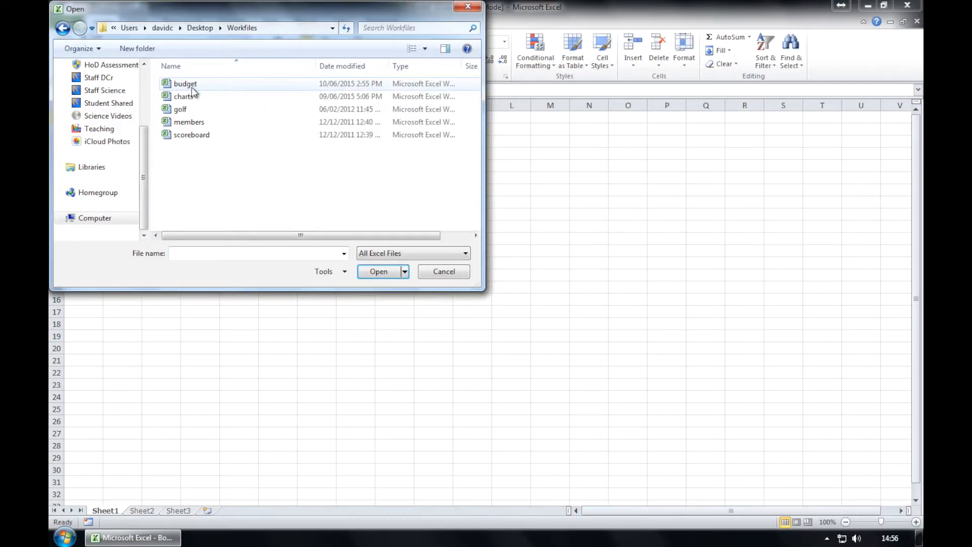
double_click(197, 125)
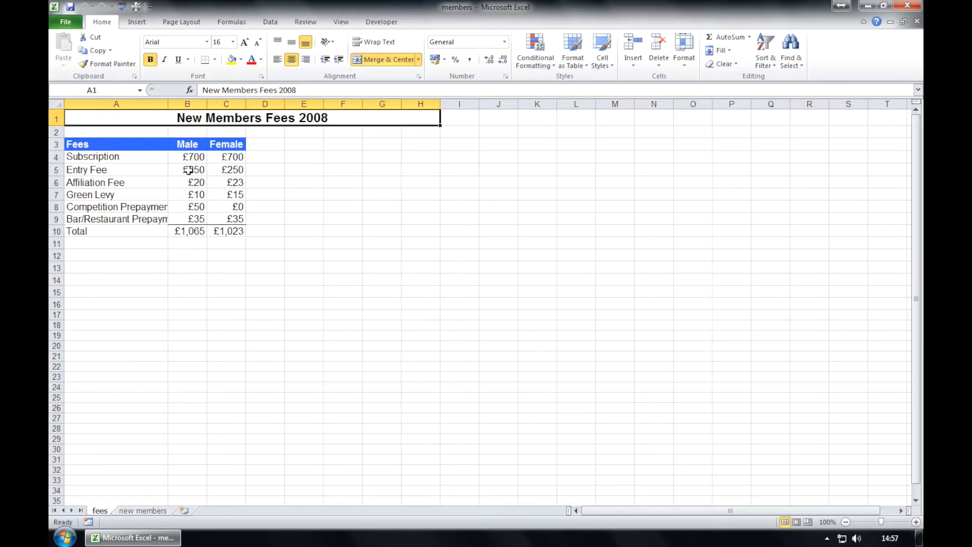
Set the top and bottom page margins of the new members sheet to 2.5 cm.
left_click(133, 511)
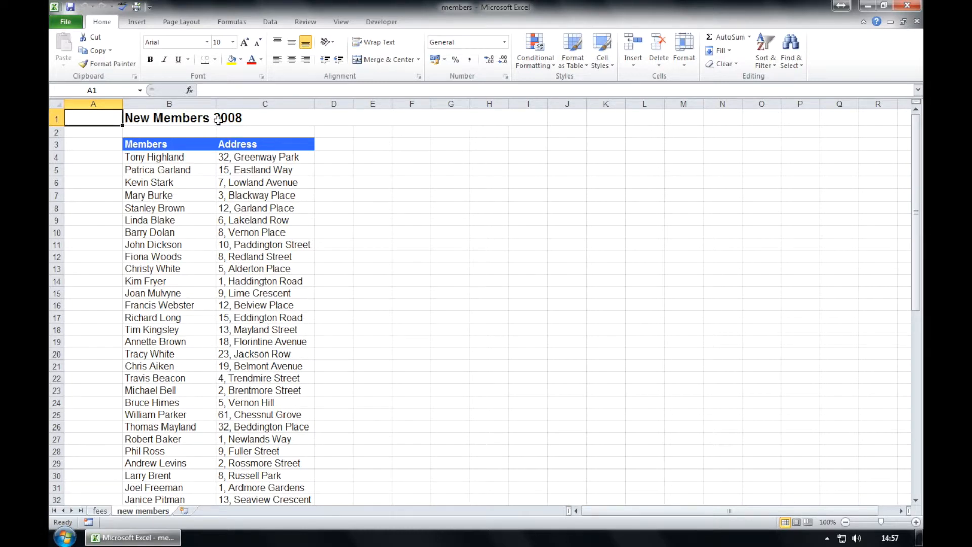
left_click(192, 23)
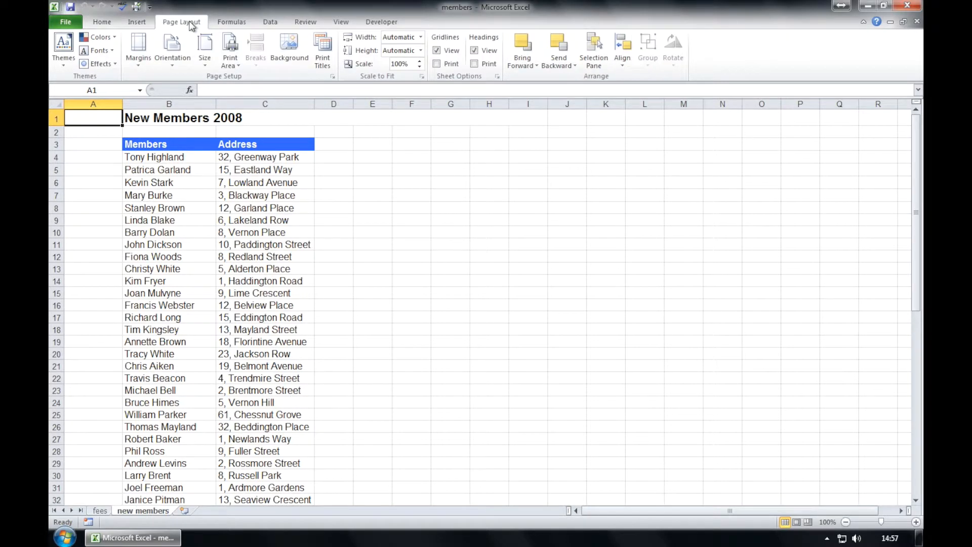
left_click(138, 51)
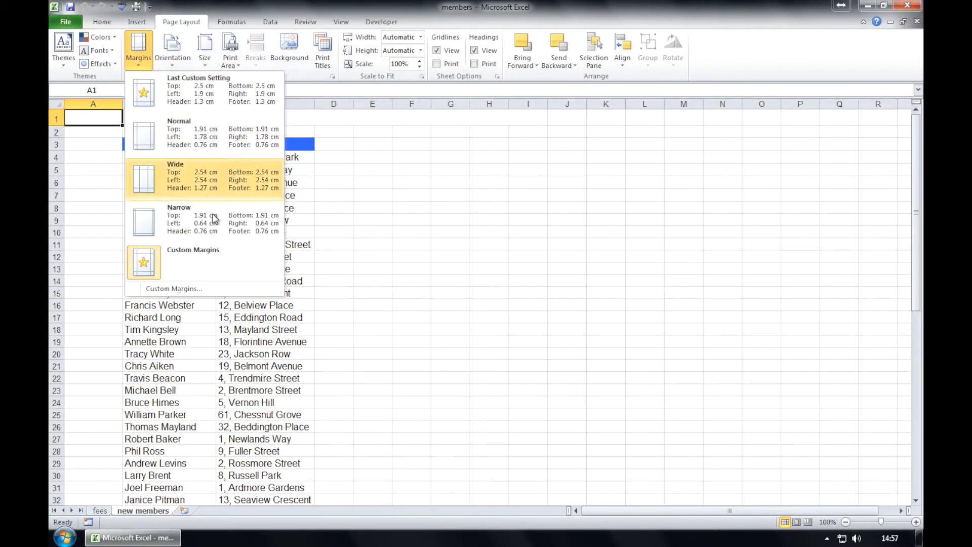
left_click(242, 292)
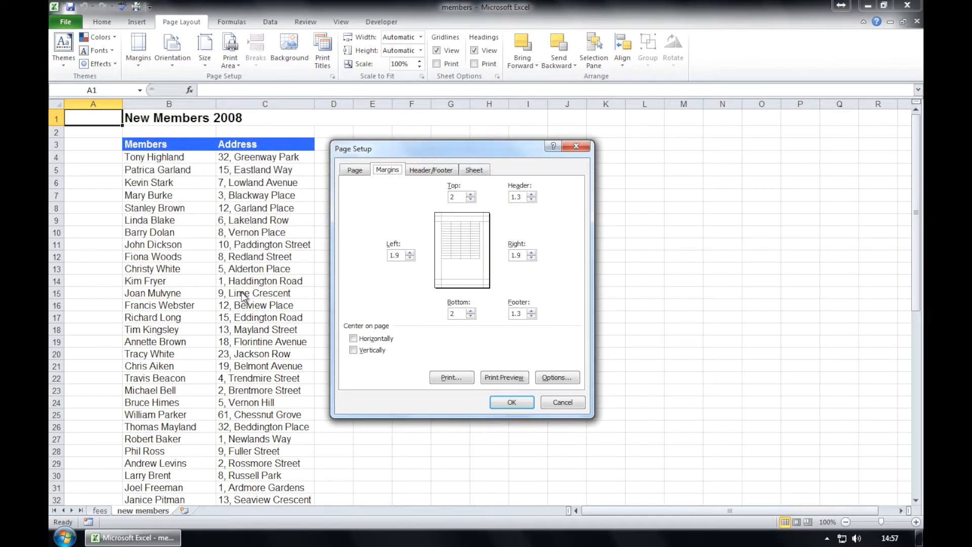
left_click(471, 195)
left_click(471, 311)
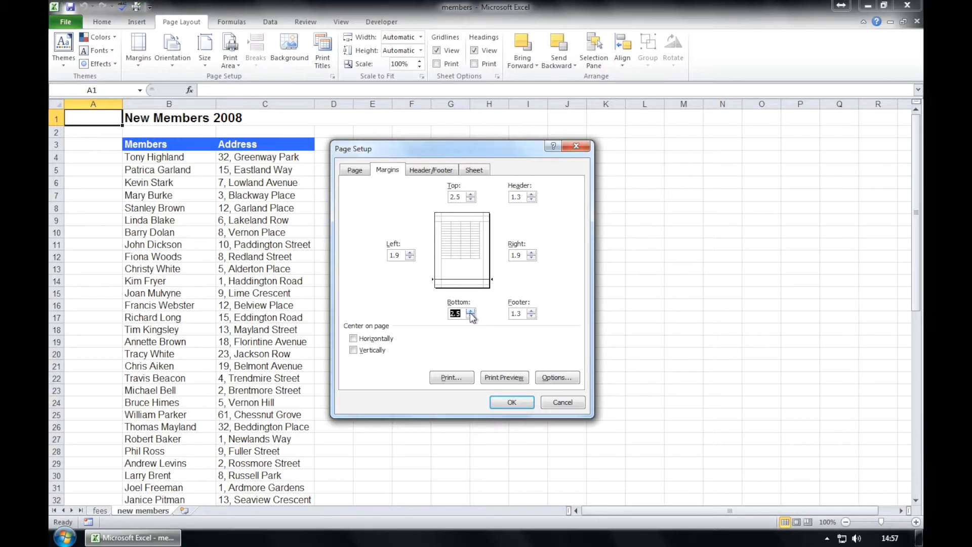
left_click(516, 398)
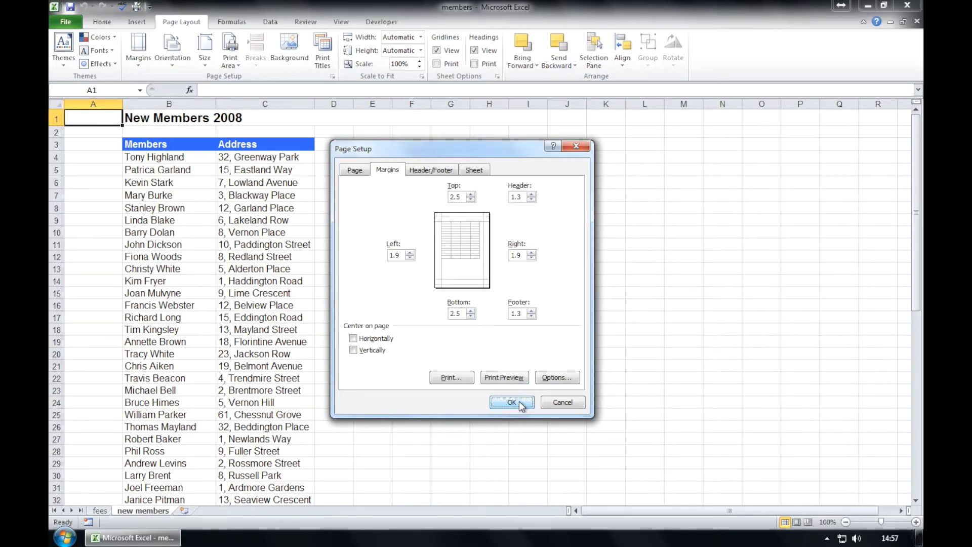
left_click(375, 197)
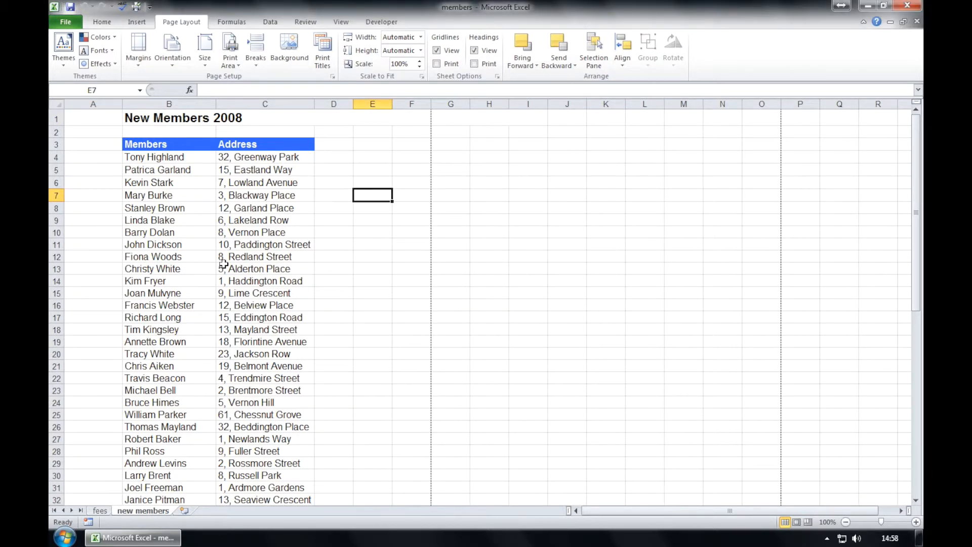
Enter the formula =counta(b4:b40) in cell B42 to count the new members.
scroll(192, 260, "down", 5)
left_click(181, 439)
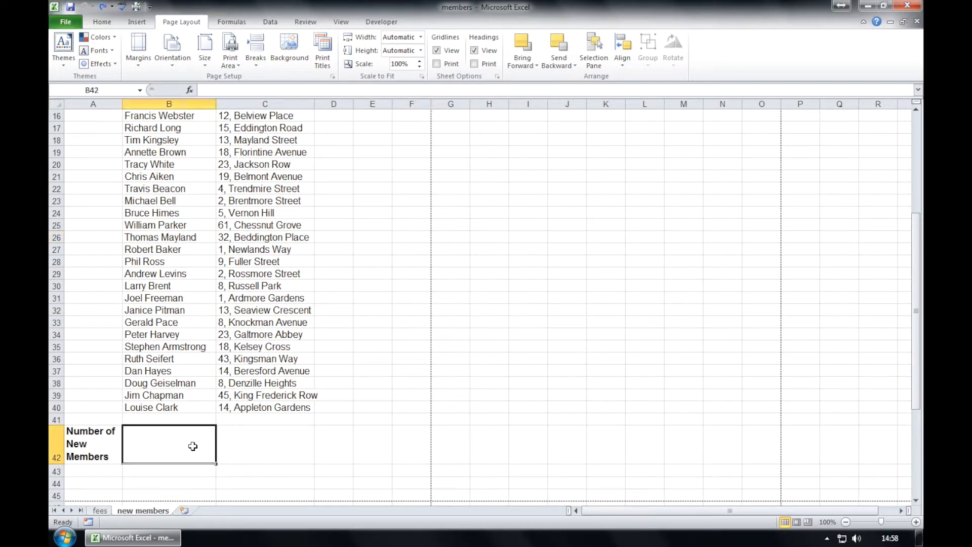
left_click(227, 94)
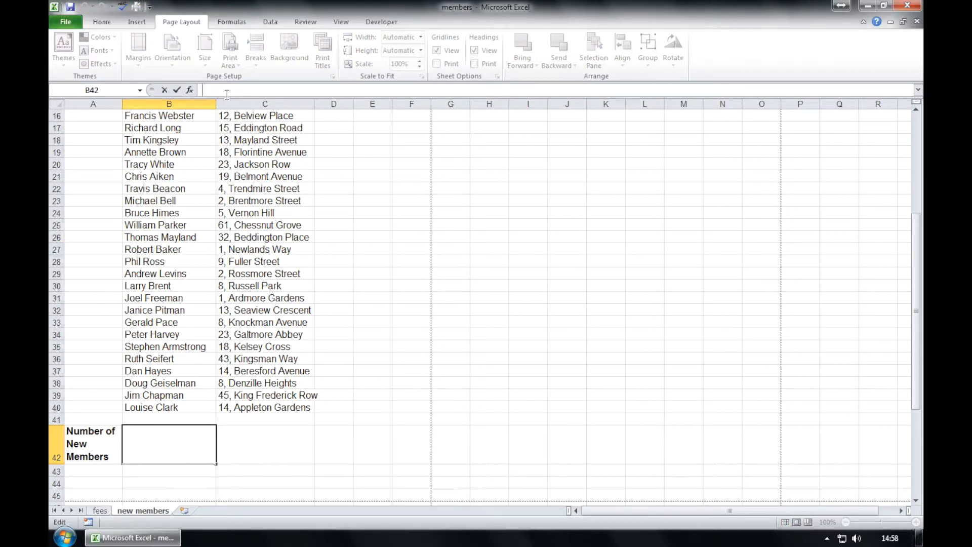
type("=count")
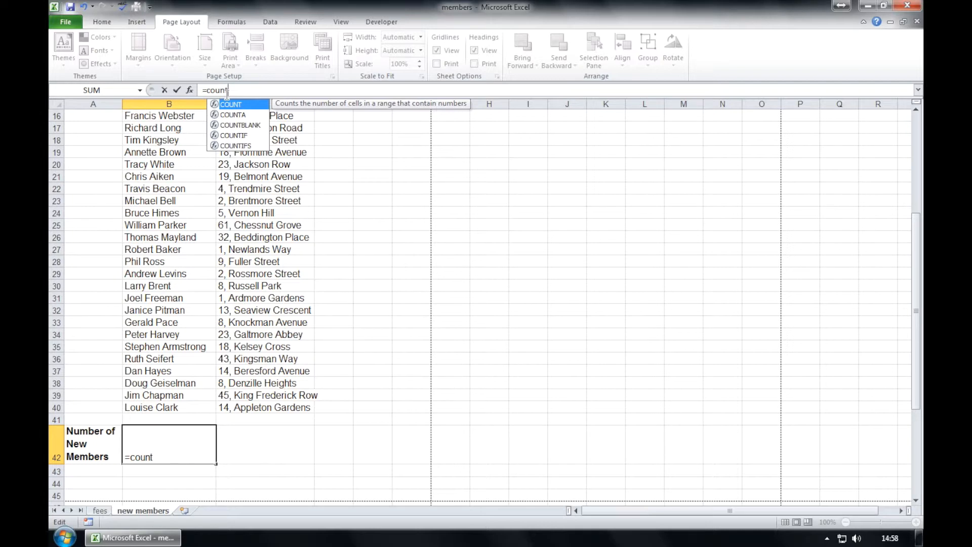
type("a")
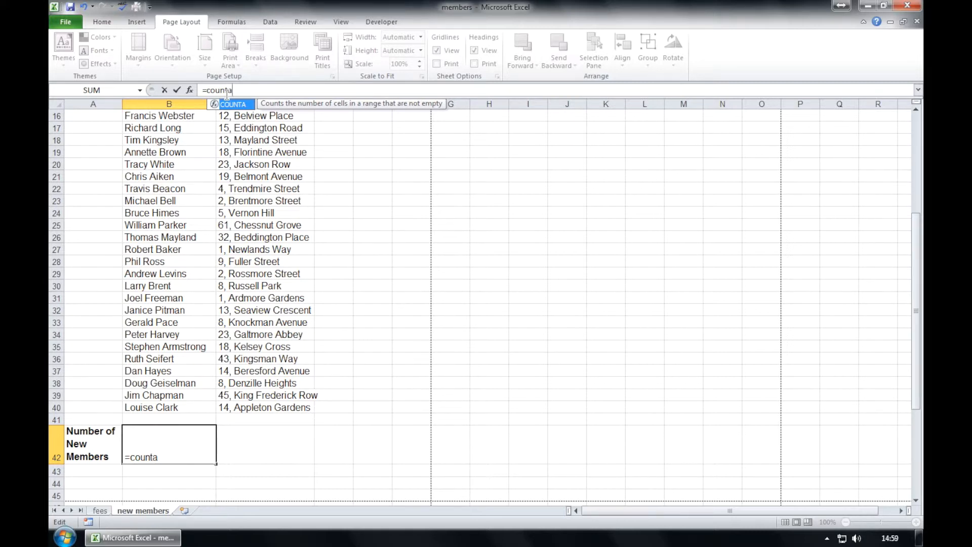
type("(b4")
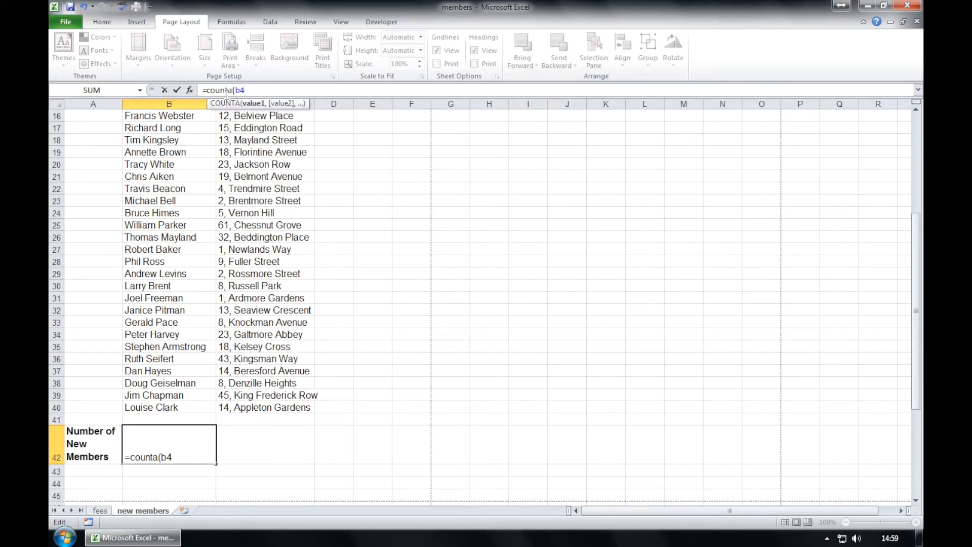
type(":b40")
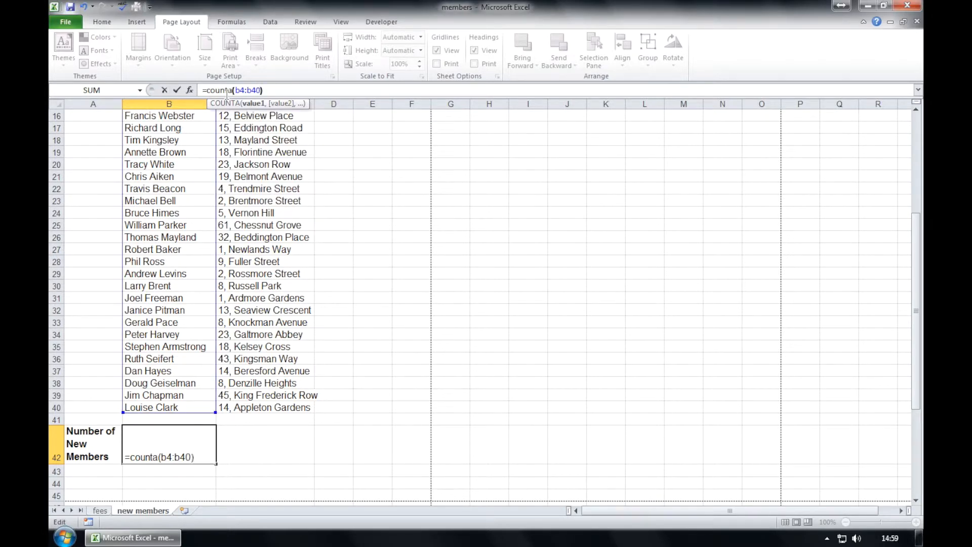
left_click_drag(915, 253, 916, 210)
key("Return")
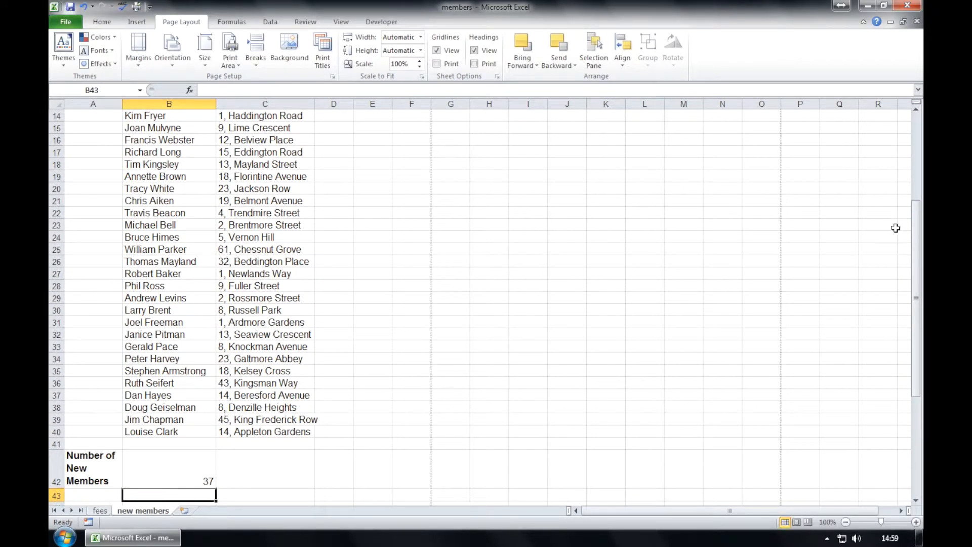
Save the members workbook and exit Excel.
left_click(66, 22)
left_click(69, 42)
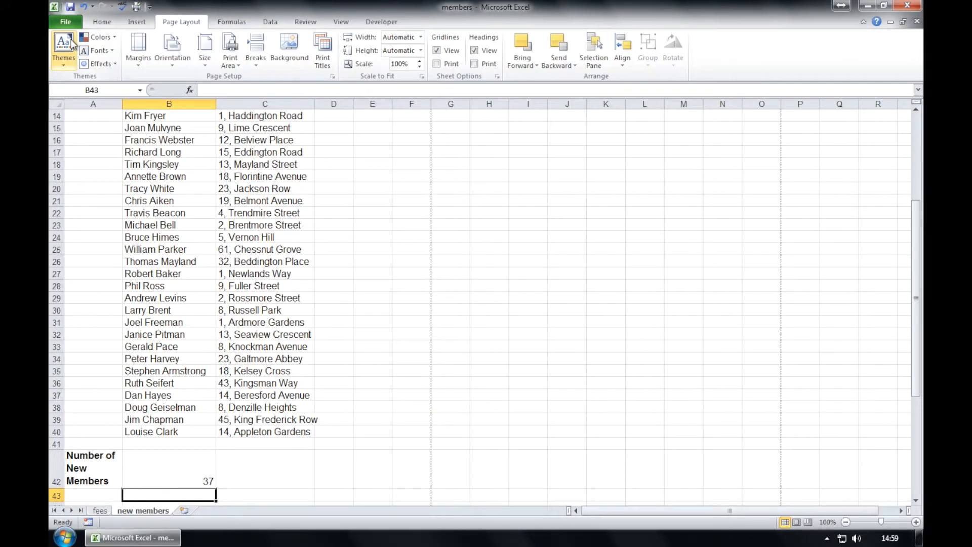
left_click(66, 22)
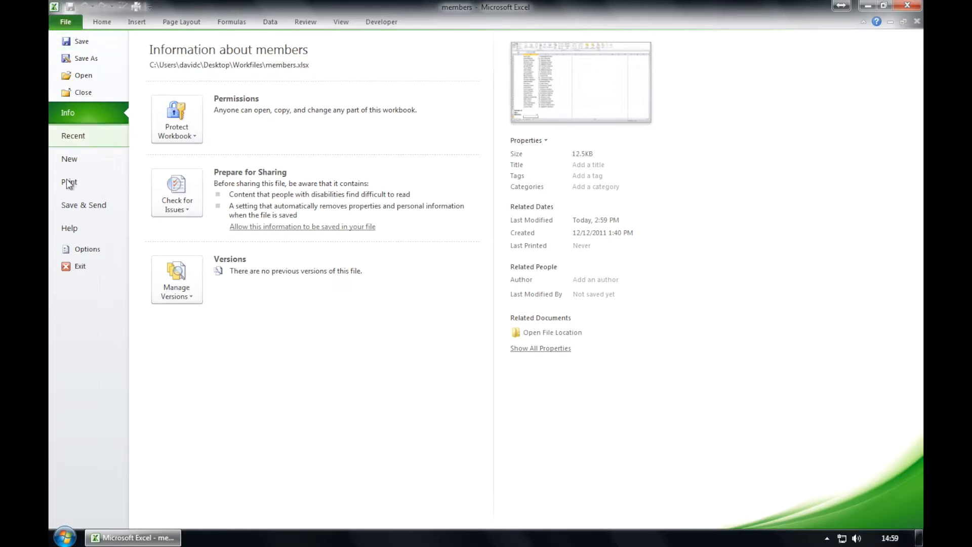
left_click(80, 267)
Launch Microsoft Excel 2010 again and open the scoreboard workbook from the Workfiles folder.
left_click(65, 536)
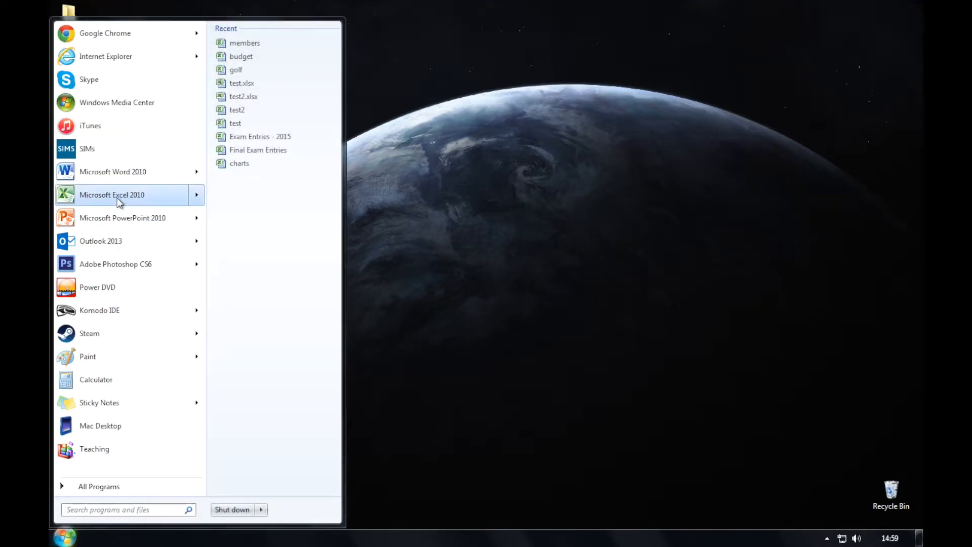
left_click(118, 201)
left_click(62, 23)
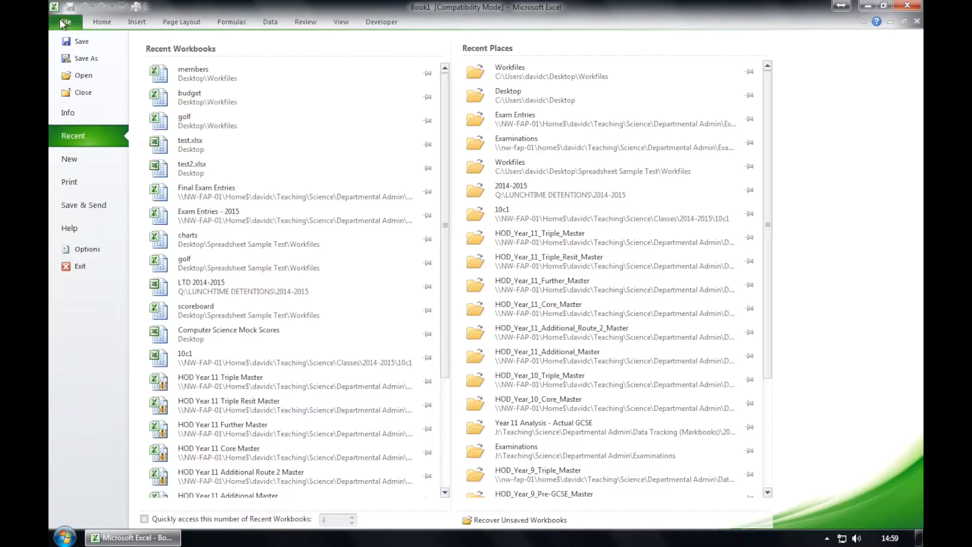
left_click(82, 76)
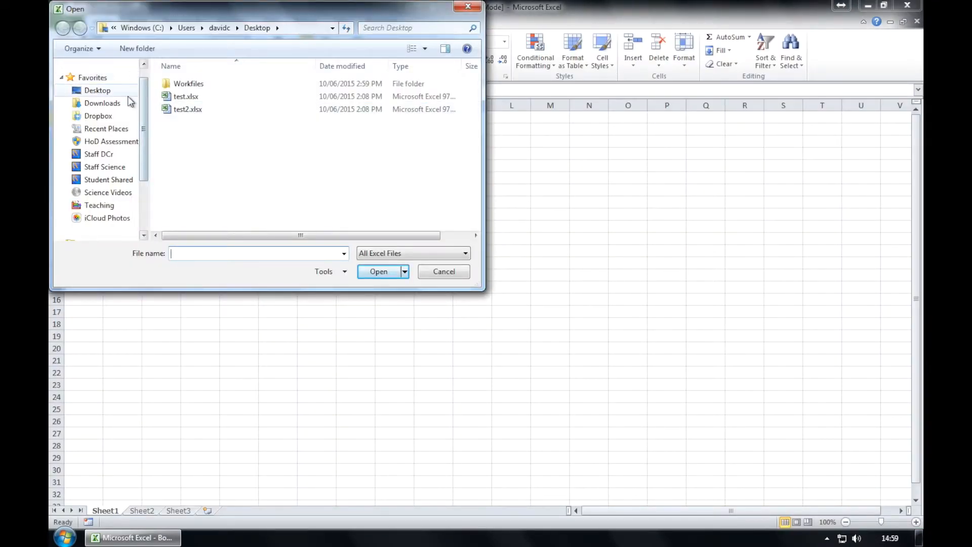
double_click(197, 85)
double_click(198, 134)
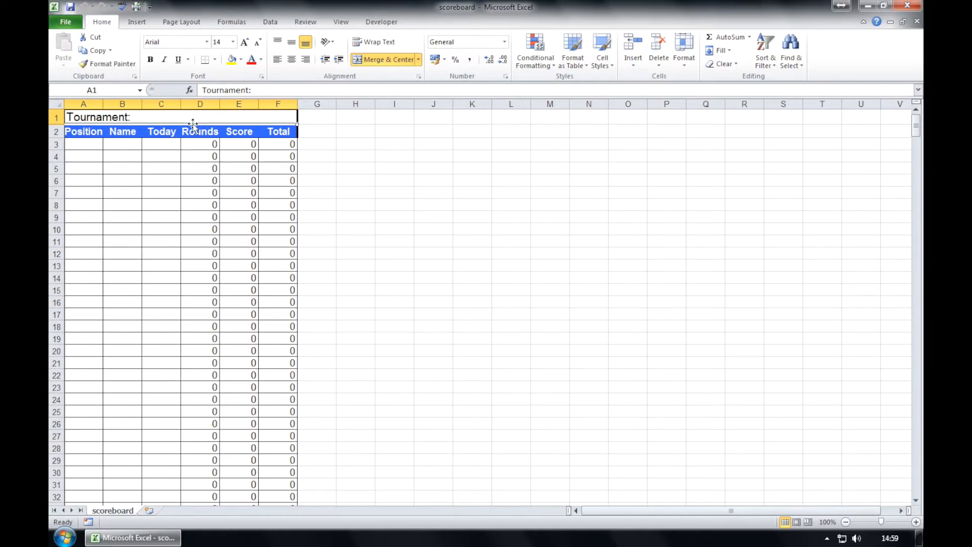
Set up a save of the scoreboard workbook under the name scores with the Excel Template file type.
left_click(70, 22)
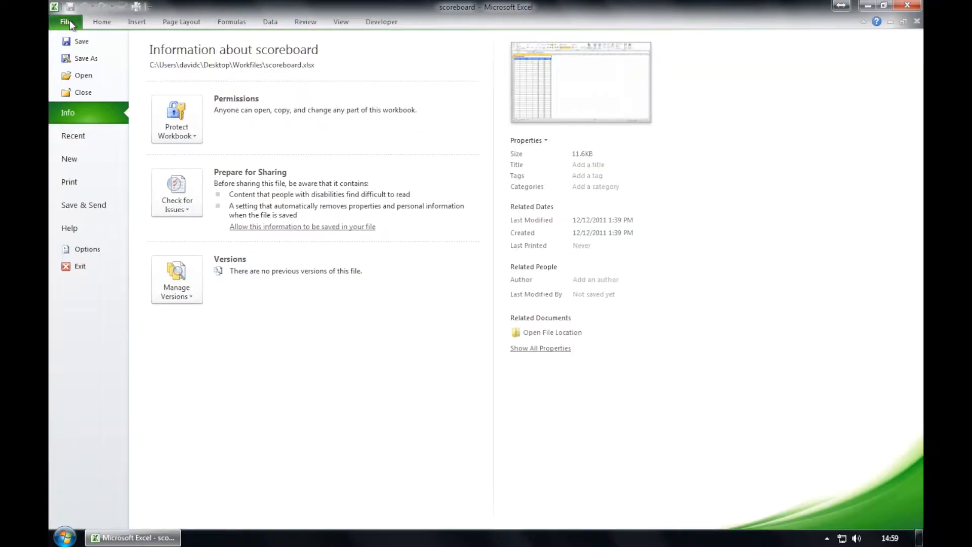
left_click(81, 59)
type("s")
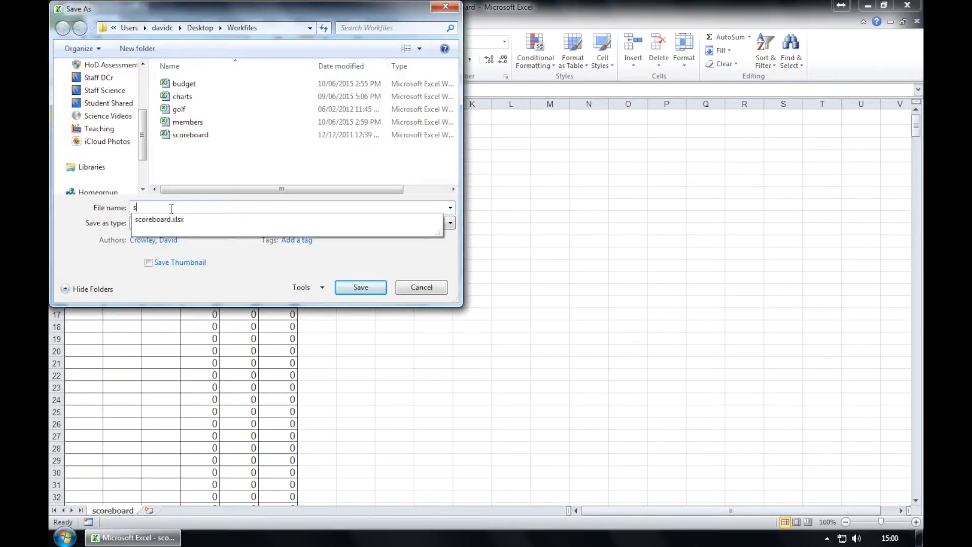
type("cores")
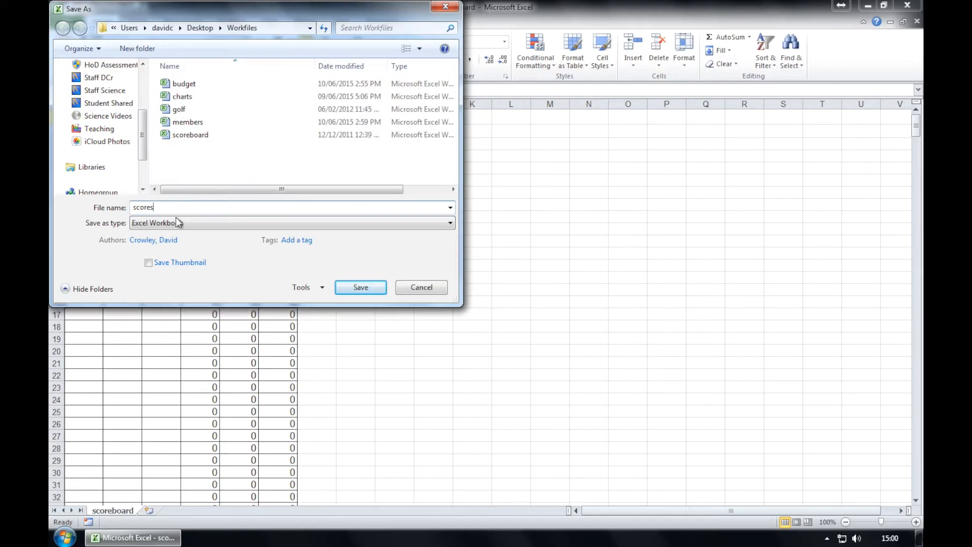
left_click(180, 223)
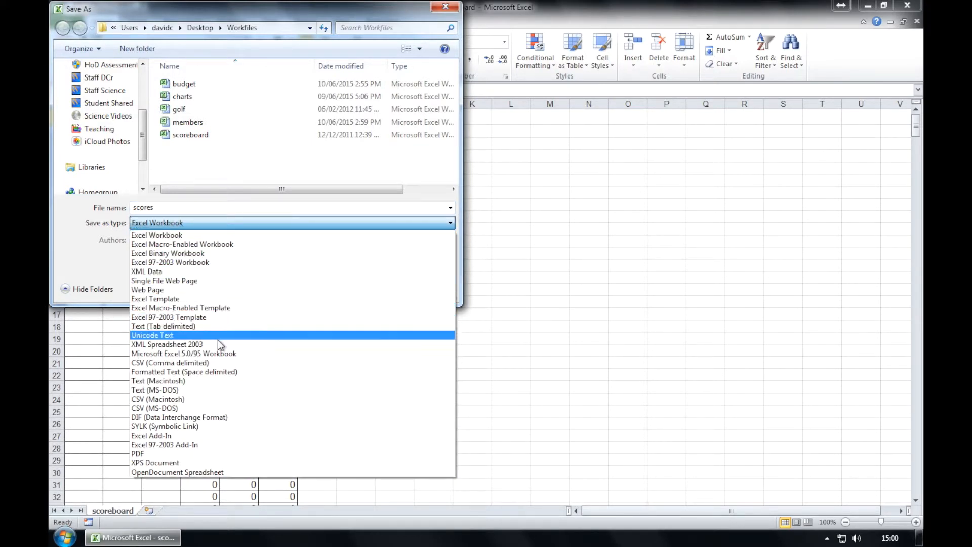
left_click(218, 299)
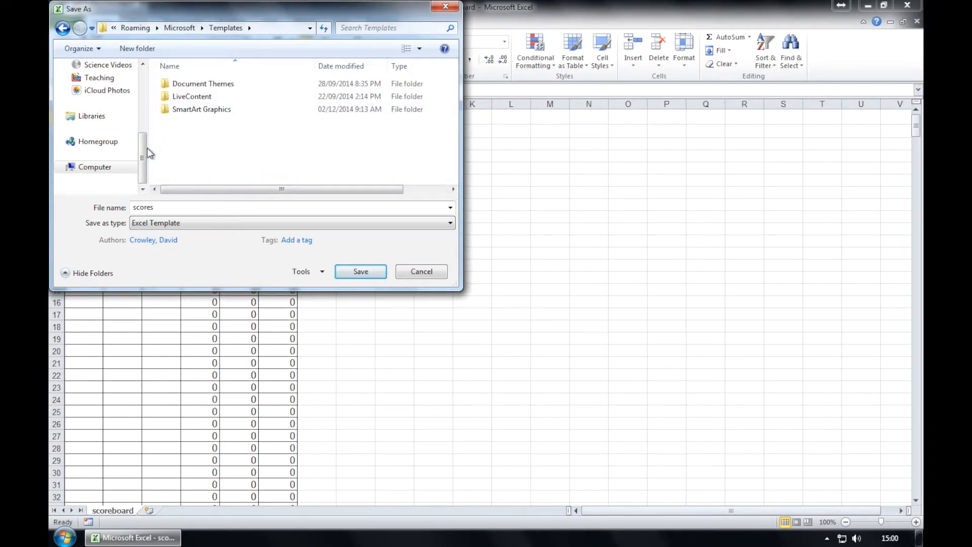
Save the scores template in the Workfiles folder on the Desktop and exit Excel.
left_click_drag(145, 149, 144, 83)
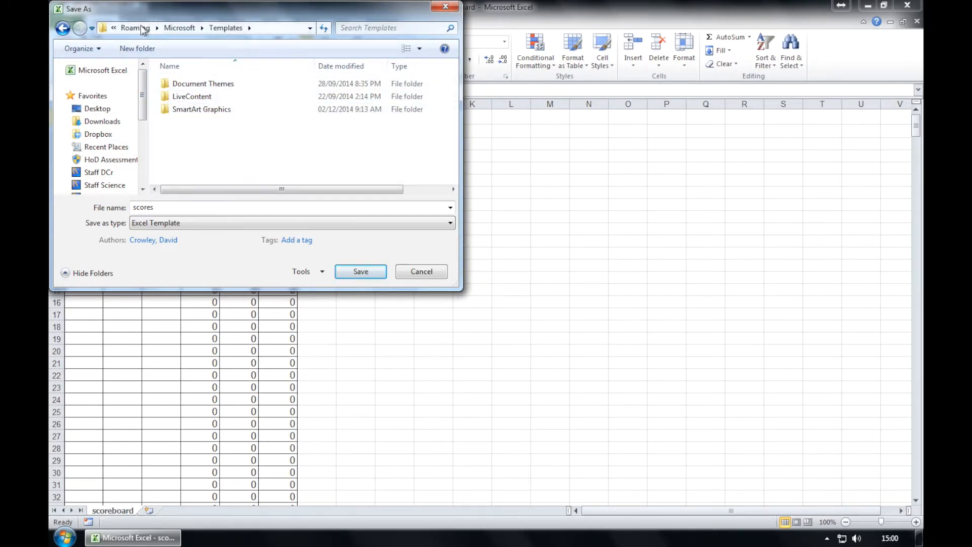
left_click(99, 110)
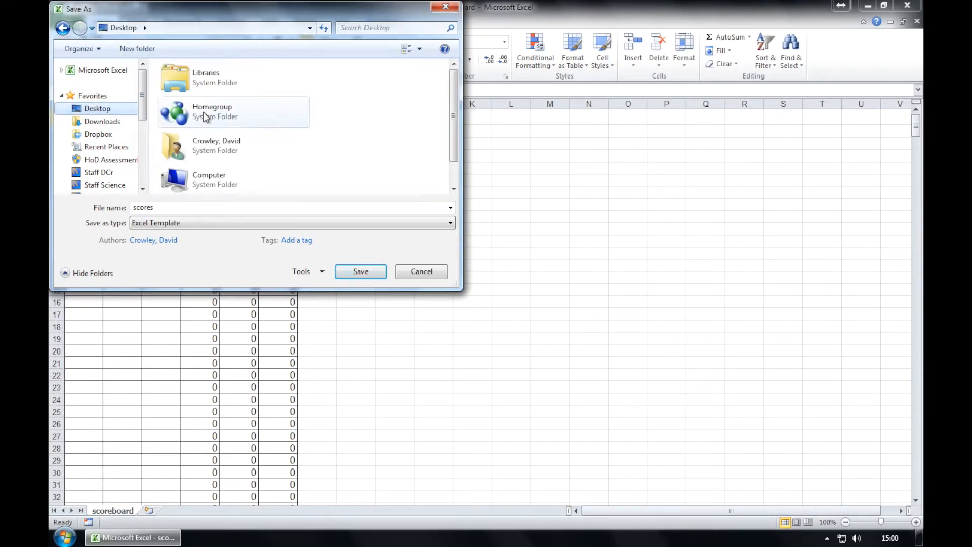
left_click_drag(460, 107, 454, 132)
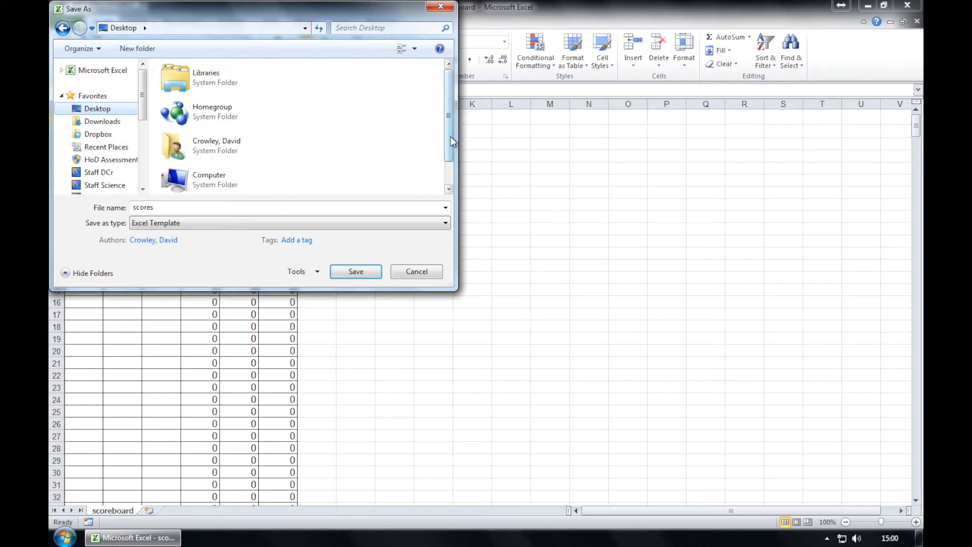
scroll(451, 146, "down", 1)
double_click(206, 187)
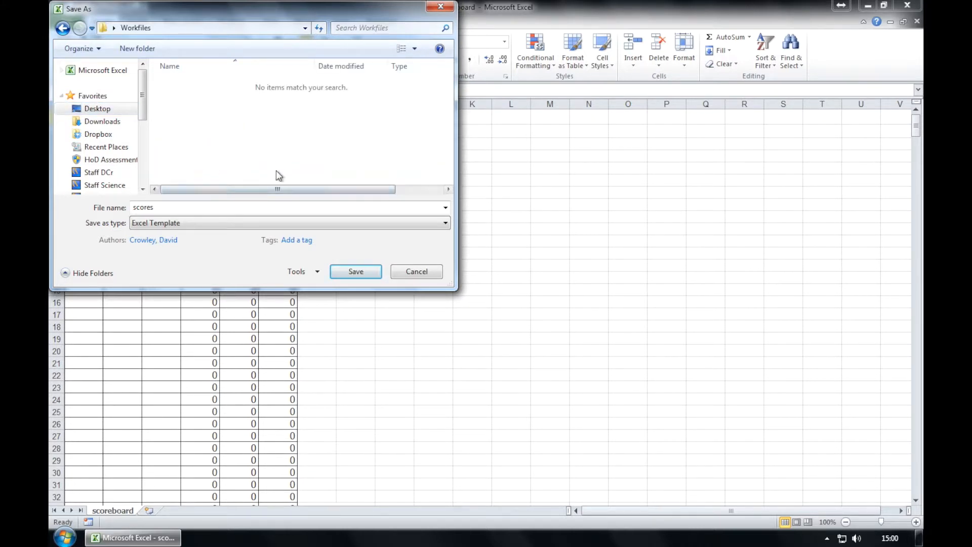
left_click(346, 274)
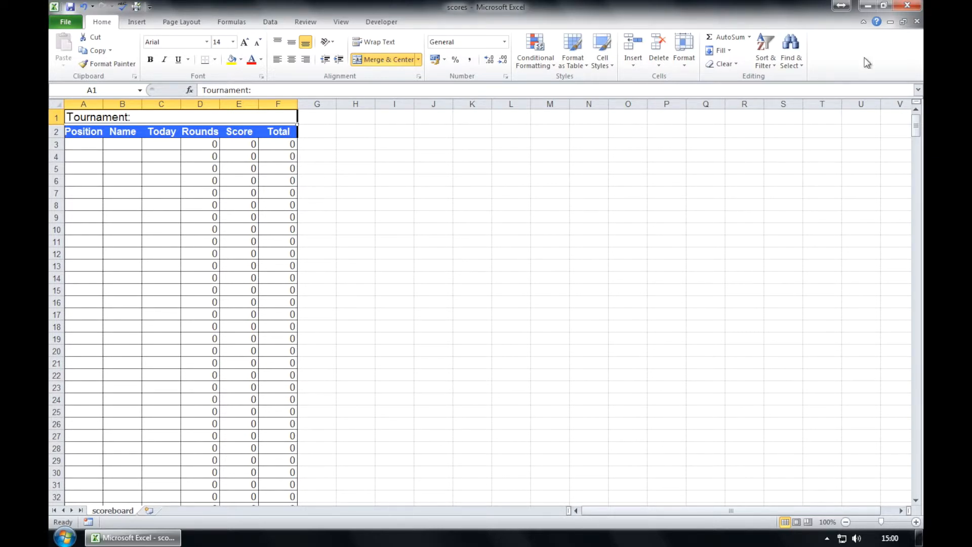
left_click(905, 7)
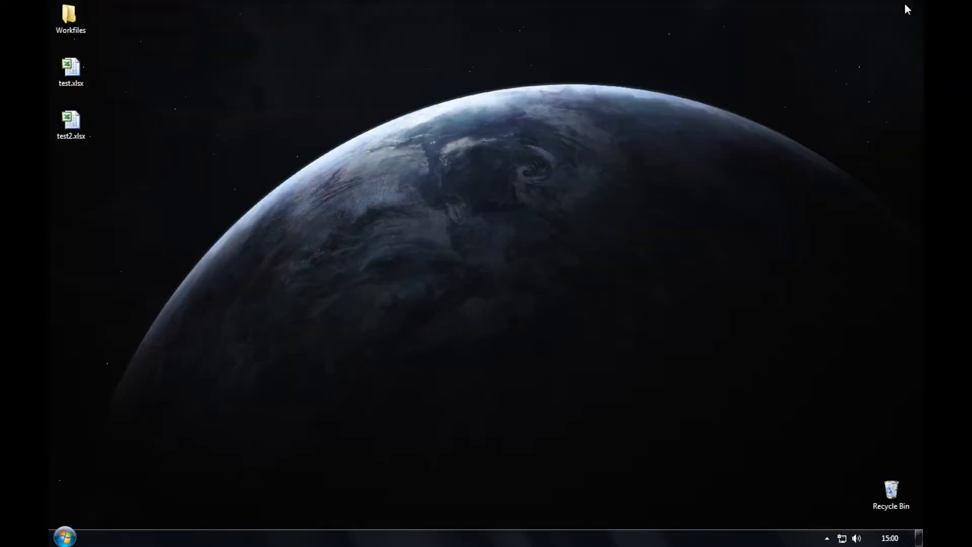
Launch Microsoft Excel 2010 and open the charts workbook from the Workfiles folder.
left_click(65, 536)
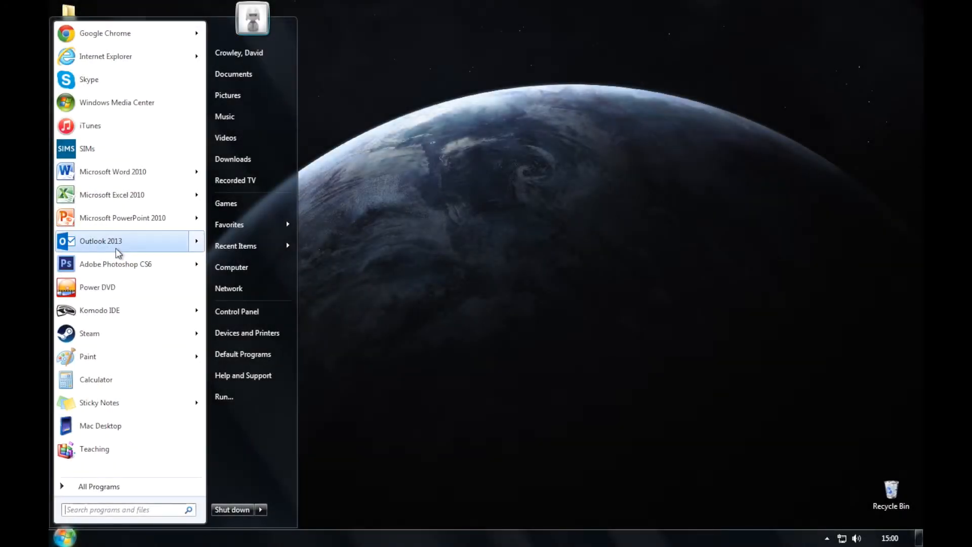
mouse_move(117, 252)
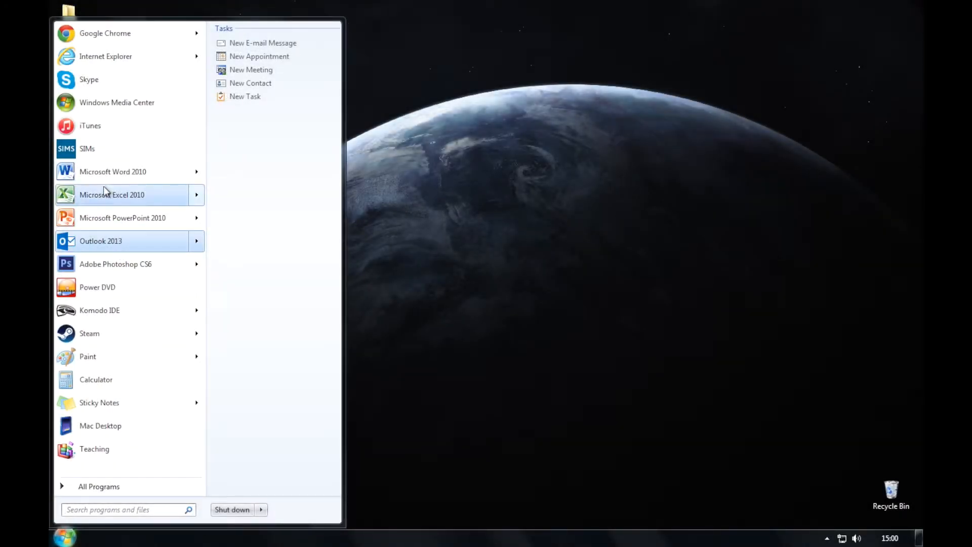
left_click(103, 191)
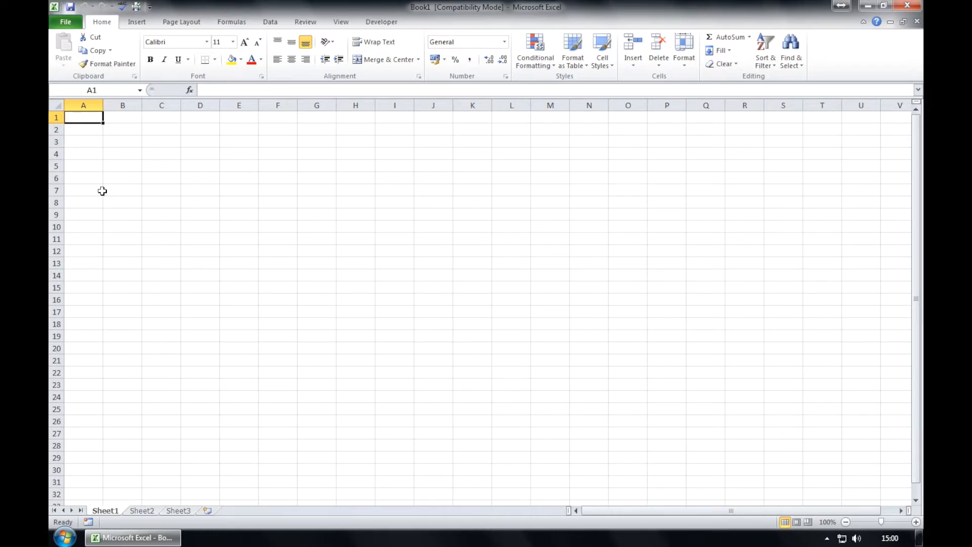
left_click(68, 23)
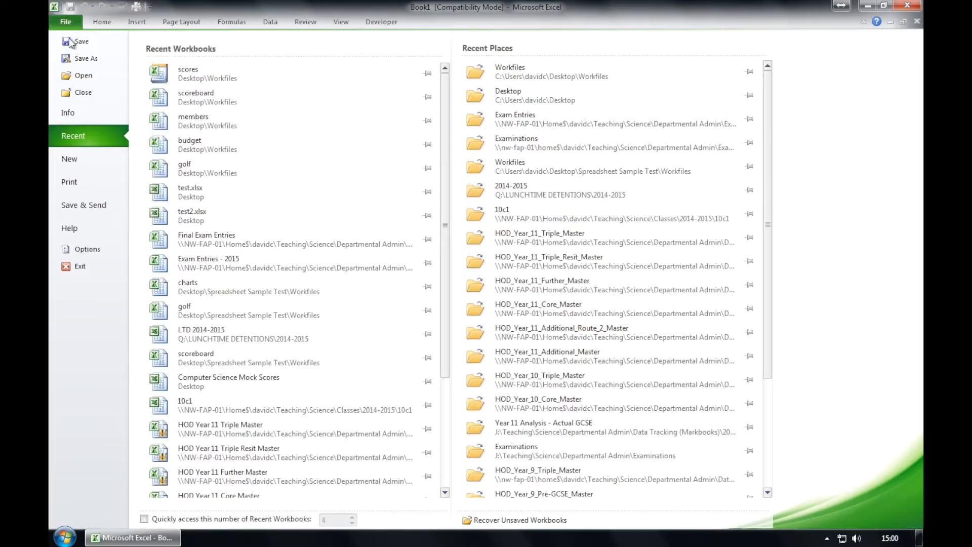
left_click(80, 75)
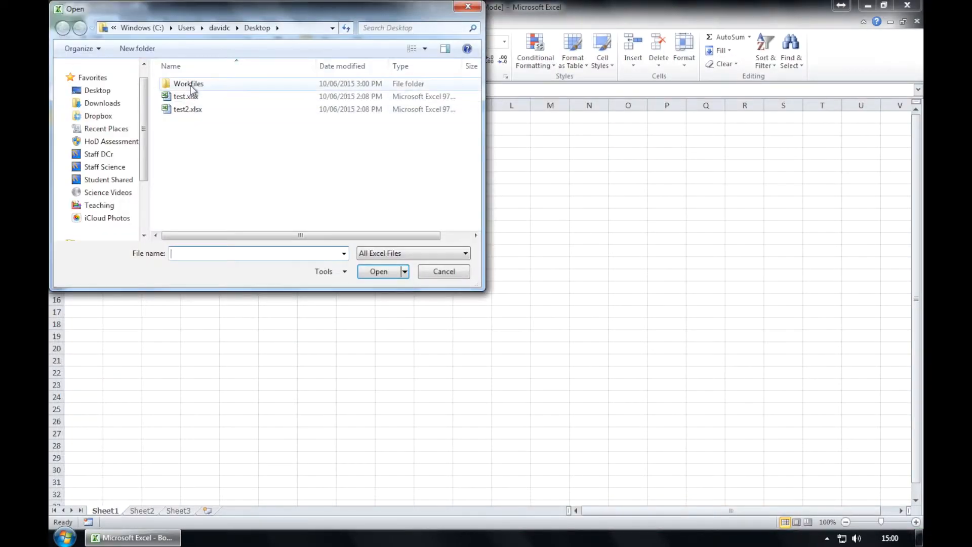
double_click(191, 86)
double_click(205, 96)
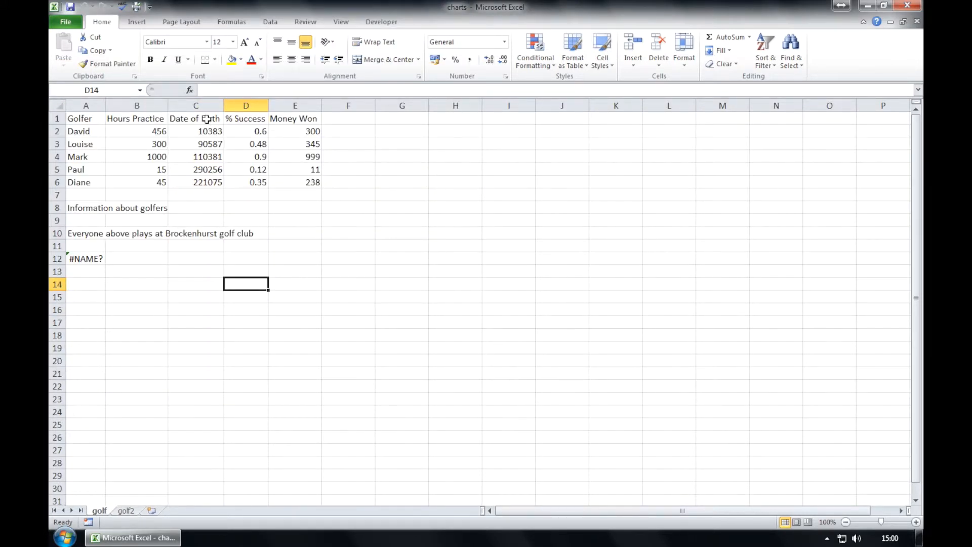
Format the Hours Practice values in B2:B6 as Number with 2 decimal places and the 1000 separator.
left_click(153, 130)
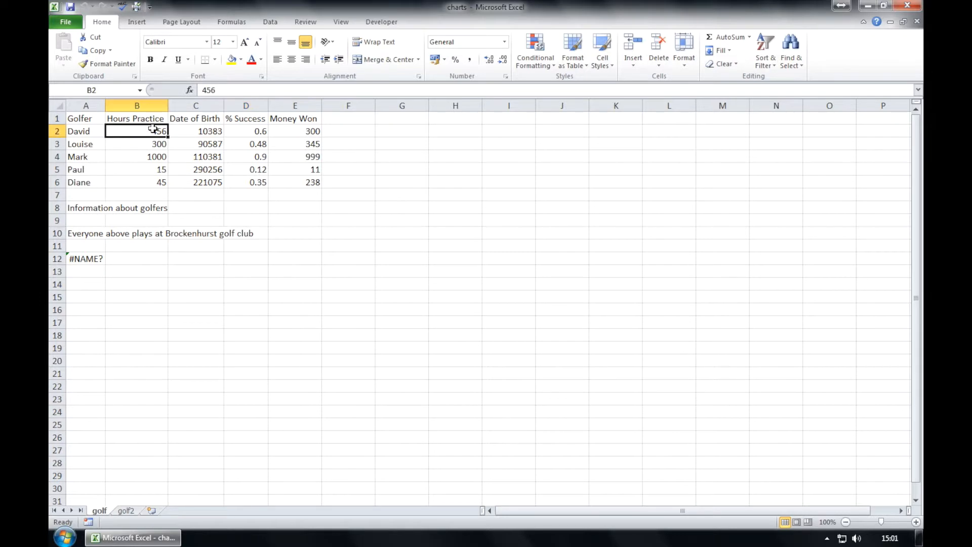
left_click_drag(153, 143, 157, 180)
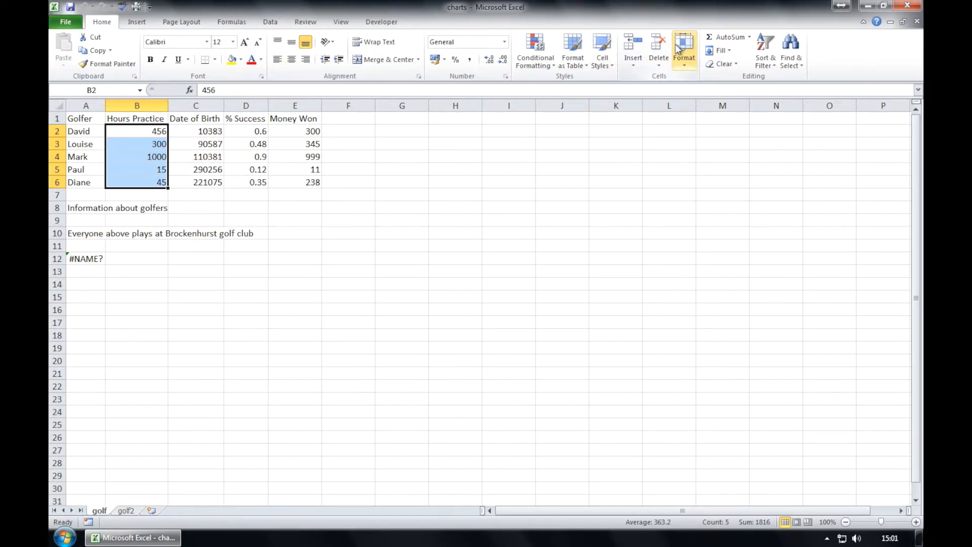
left_click(685, 67)
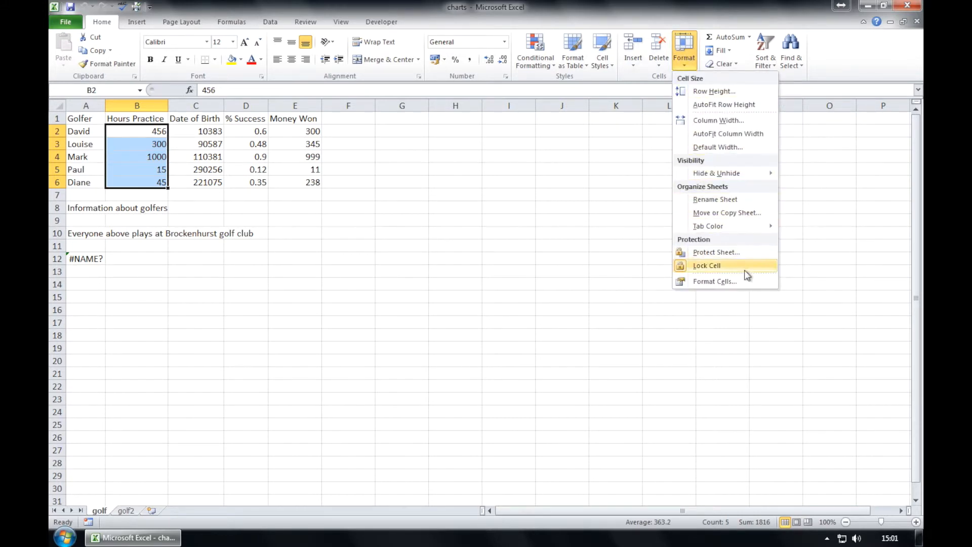
left_click(752, 281)
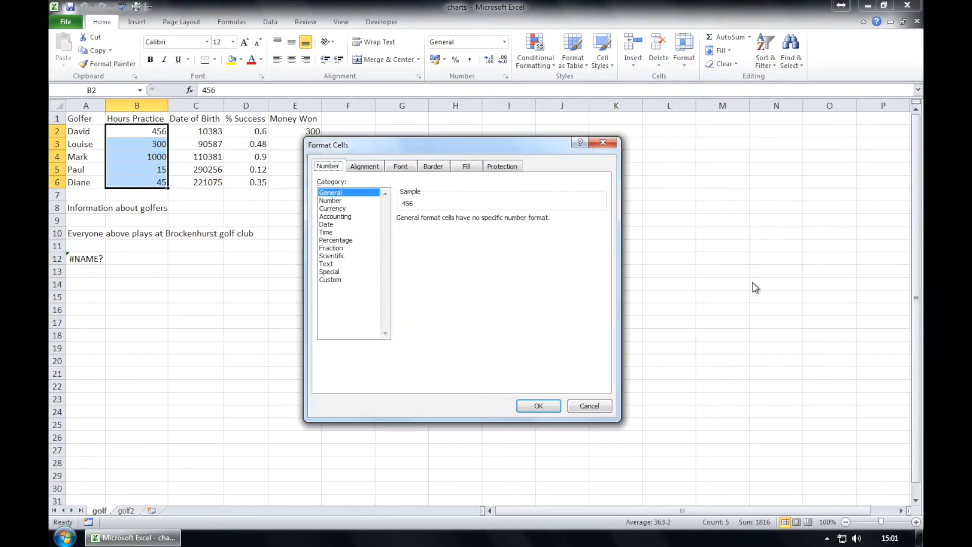
left_click(344, 202)
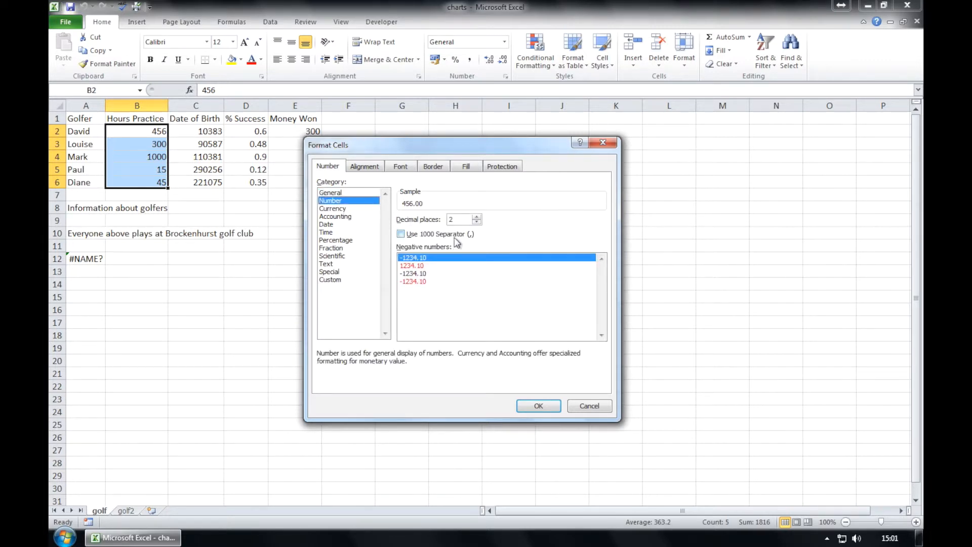
left_click(453, 234)
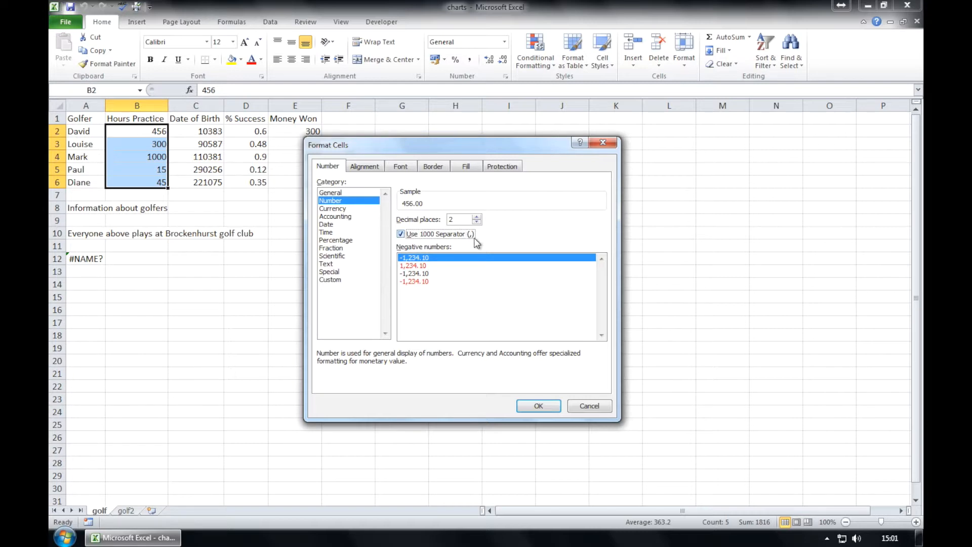
left_click(535, 405)
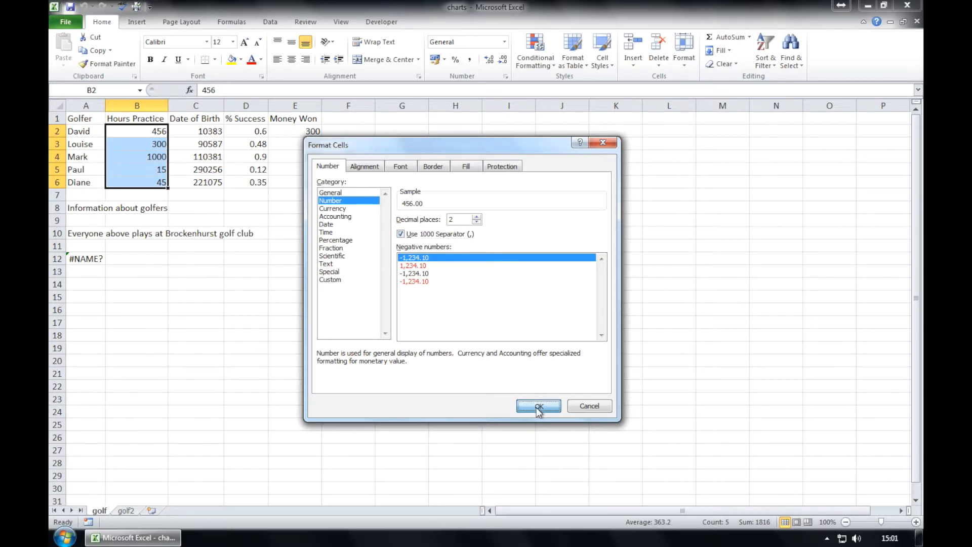
left_click(340, 280)
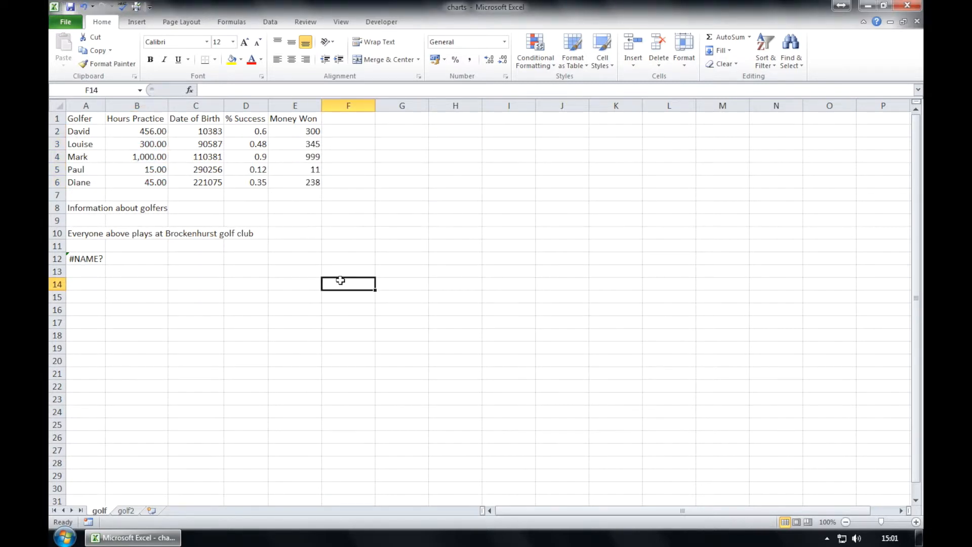
Format the Date of Birth values in C2:C6 as Date with the *14/03/2001 type.
left_click_drag(216, 132, 219, 177)
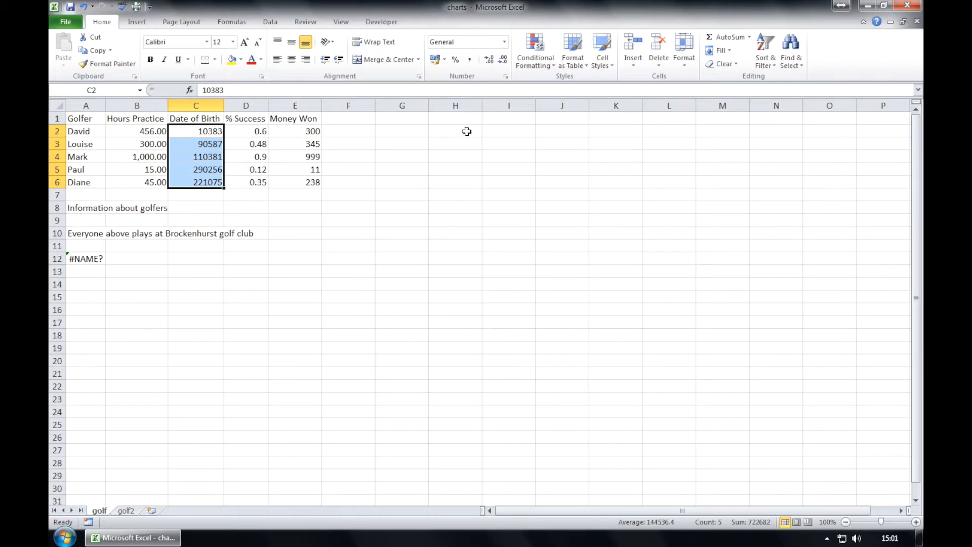
left_click(682, 60)
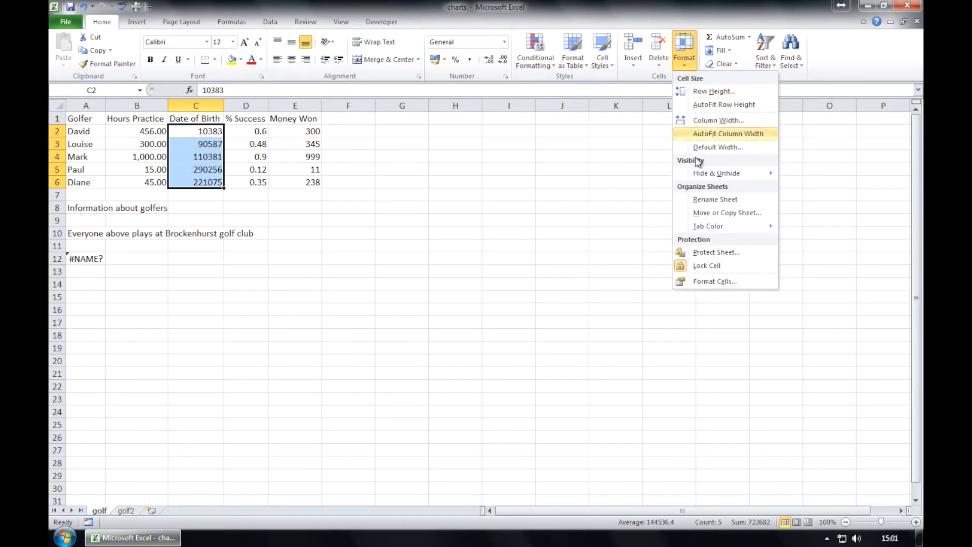
left_click(721, 283)
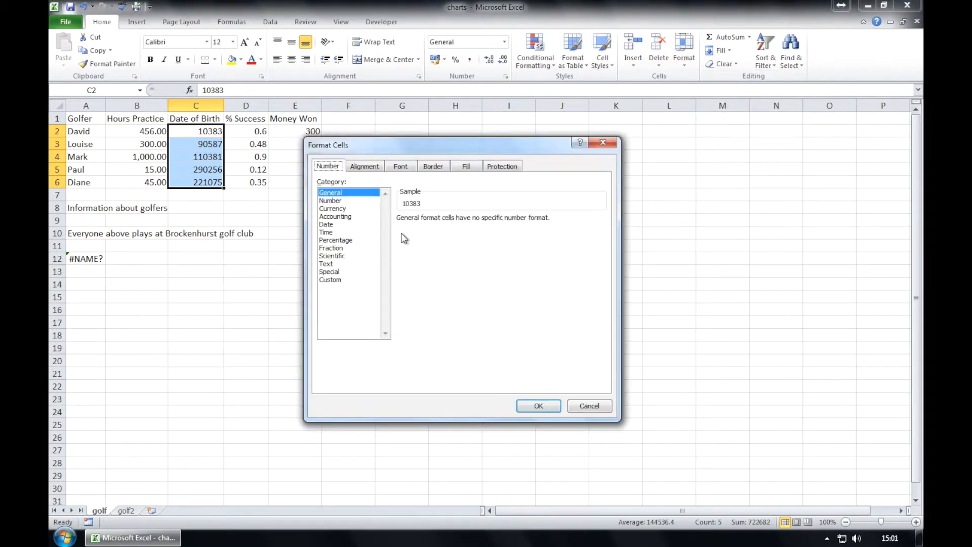
left_click(344, 225)
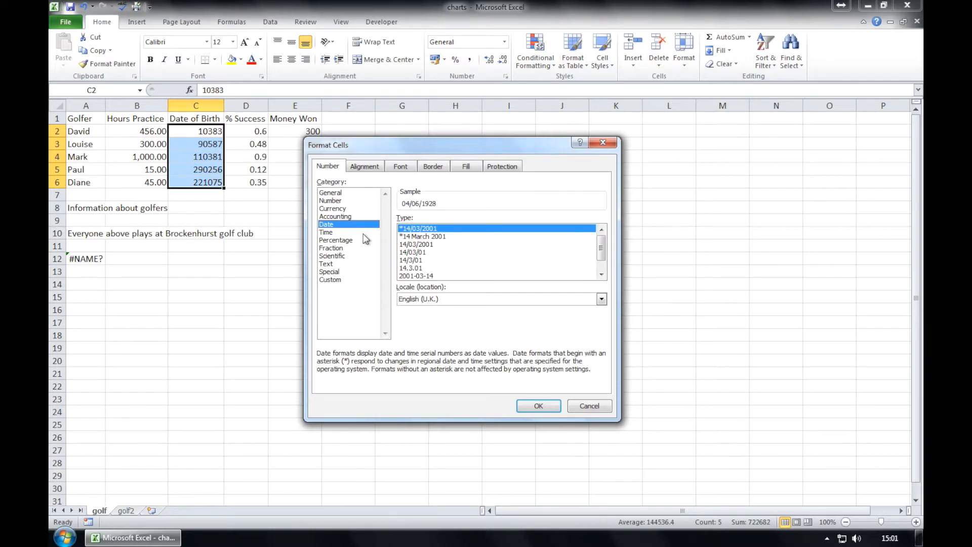
left_click(526, 406)
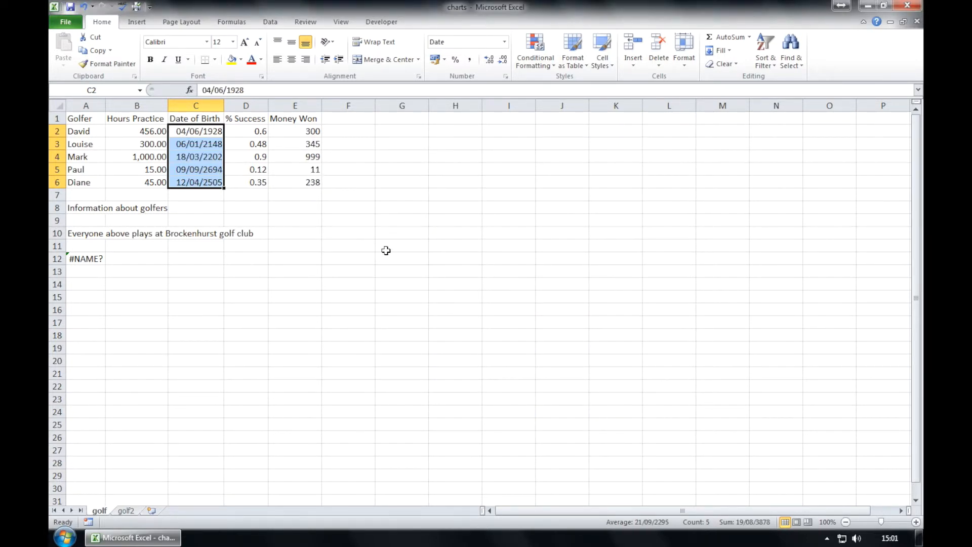
Format the % Success values in D2:D6 as Percentage with 0 decimal places.
left_click_drag(263, 130, 266, 183)
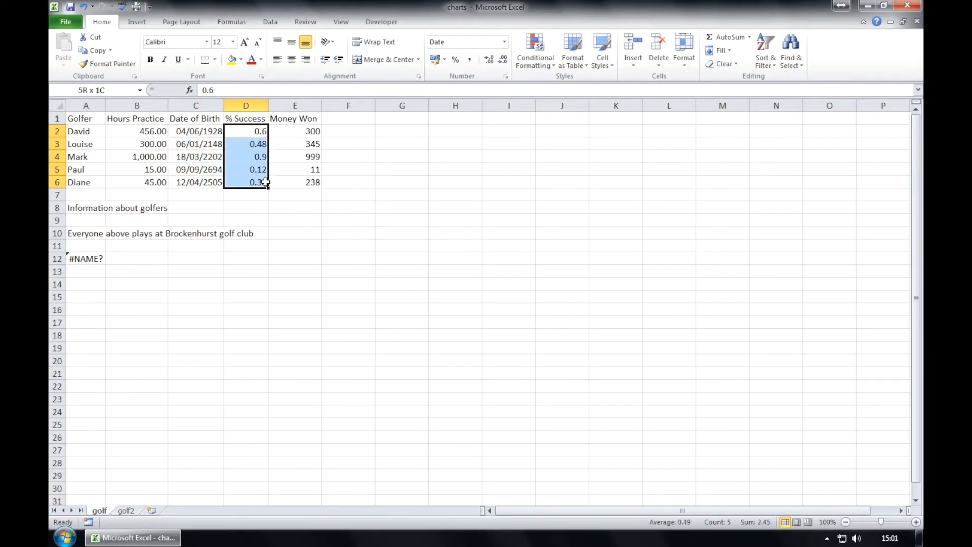
left_click(684, 61)
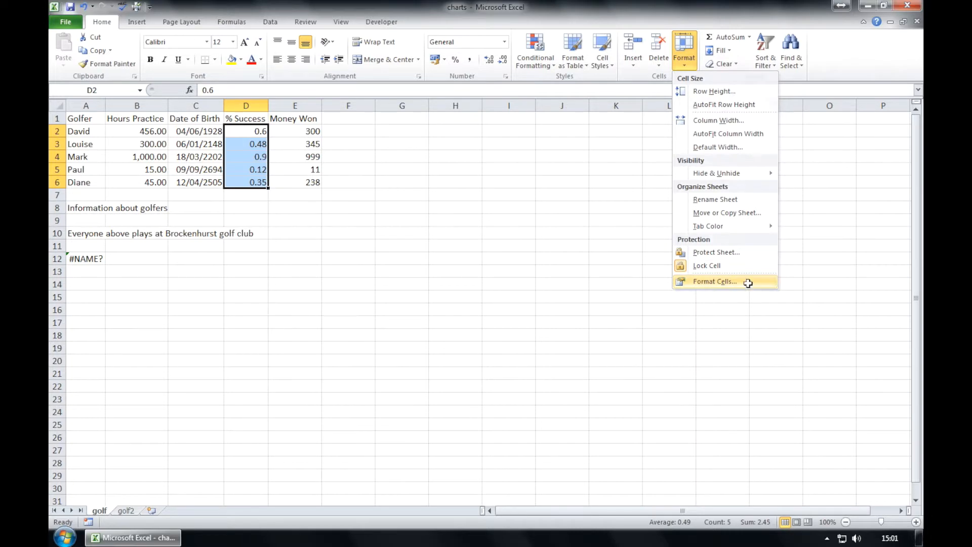
left_click(749, 282)
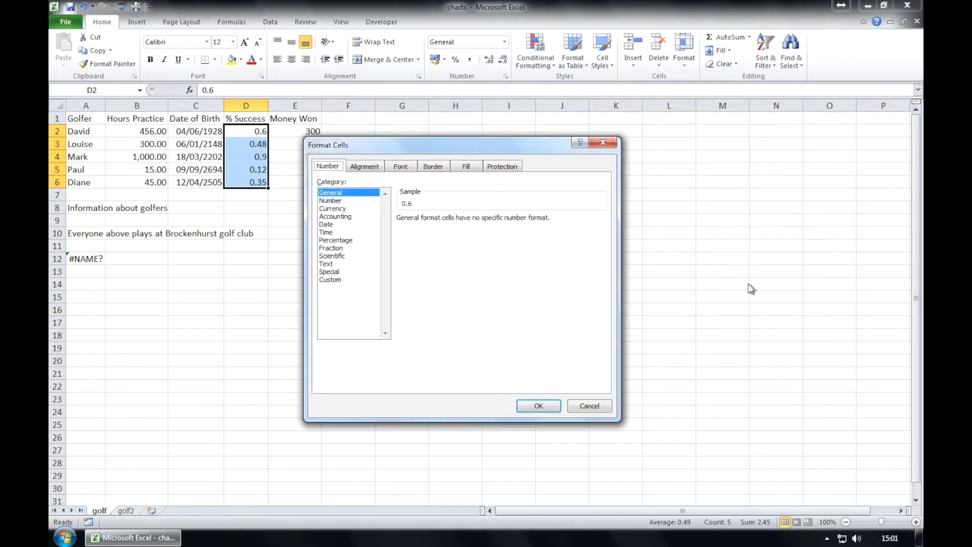
left_click(347, 240)
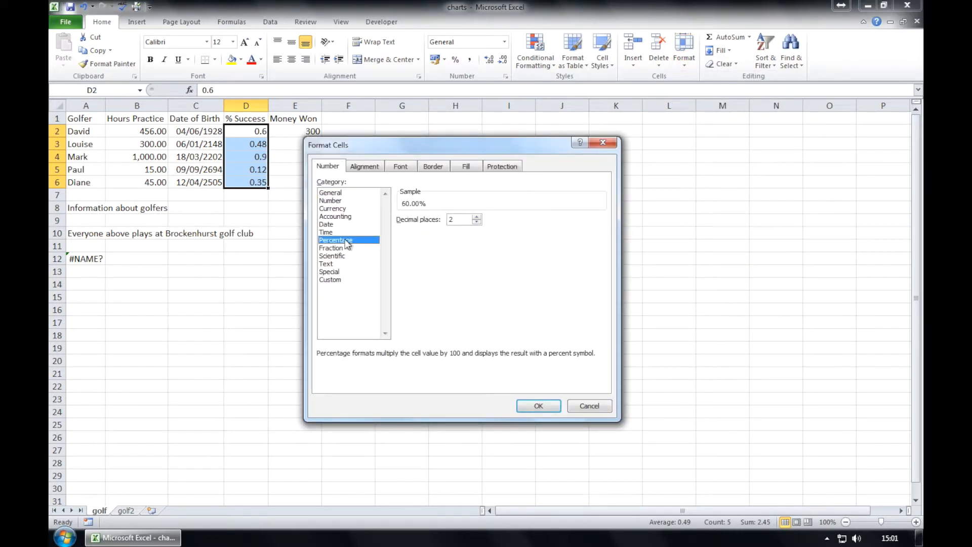
left_click(478, 222)
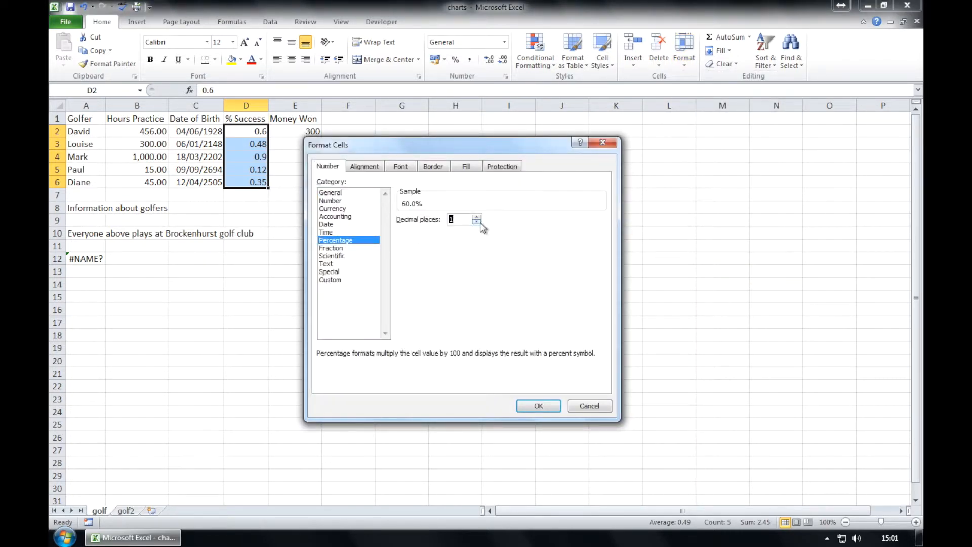
left_click(533, 405)
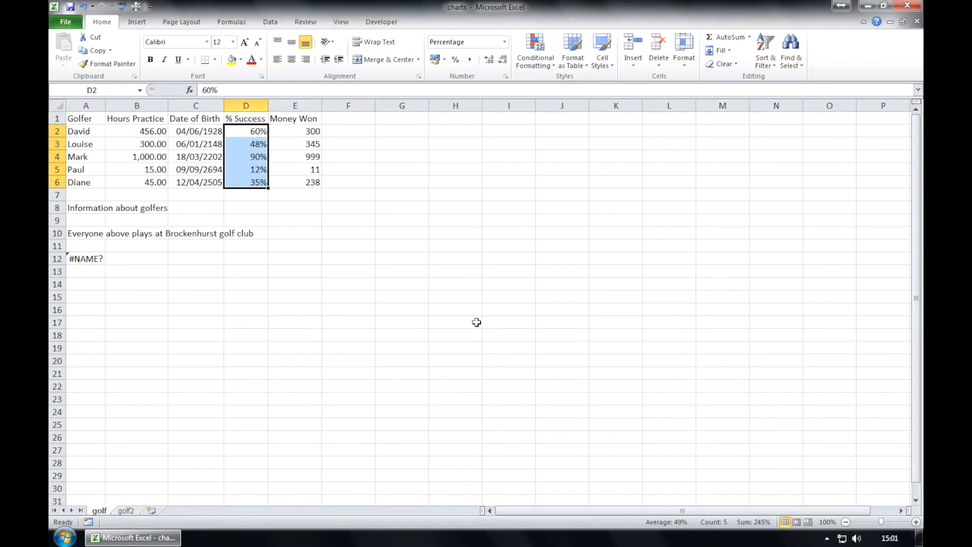
Format the Money Won values in E2:E6 as Currency with the £ symbol and 2 decimal places.
left_click(293, 129)
left_click_drag(293, 129, 305, 179)
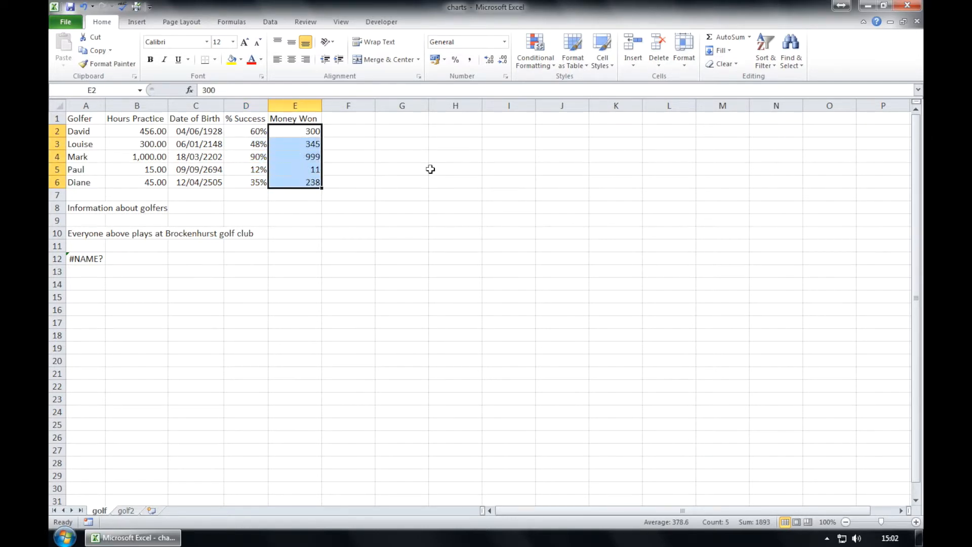
left_click(690, 65)
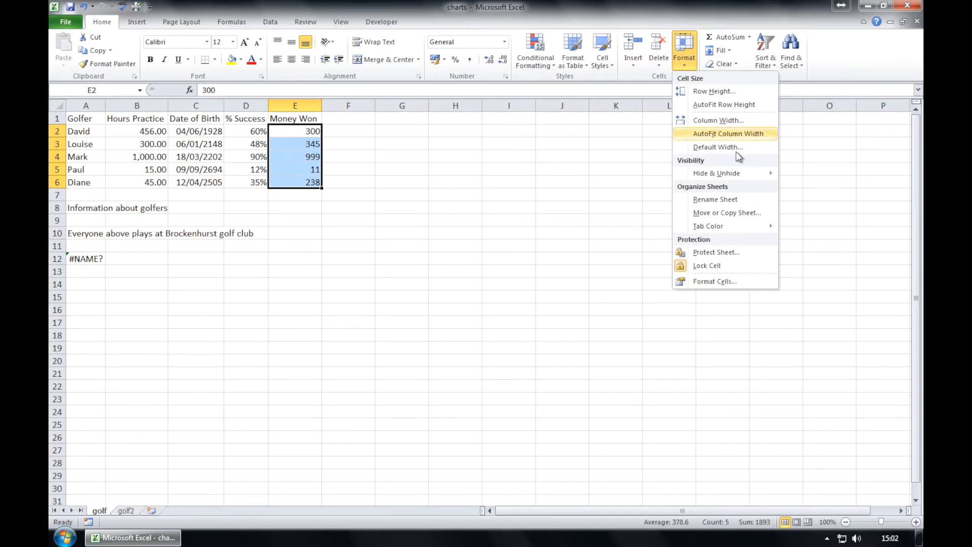
left_click(754, 281)
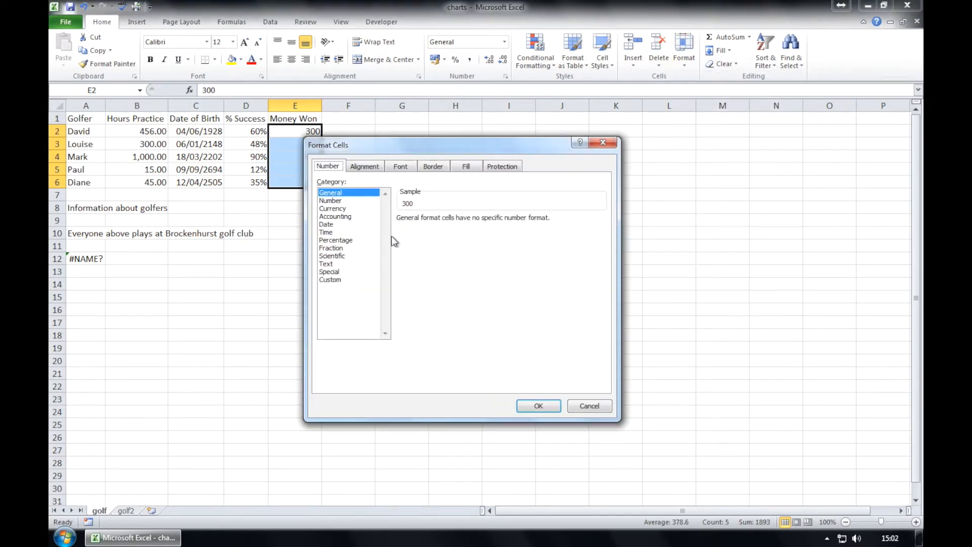
left_click(334, 208)
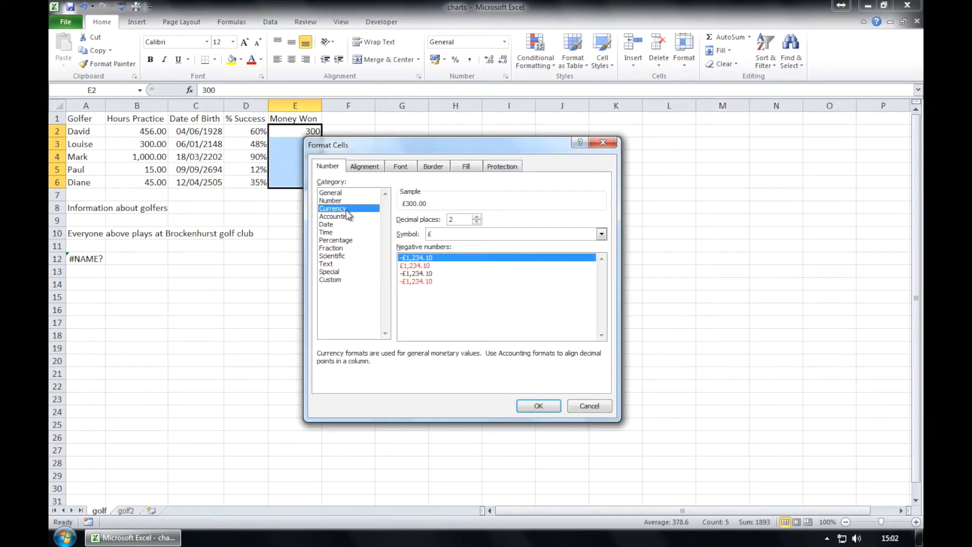
left_click(440, 235)
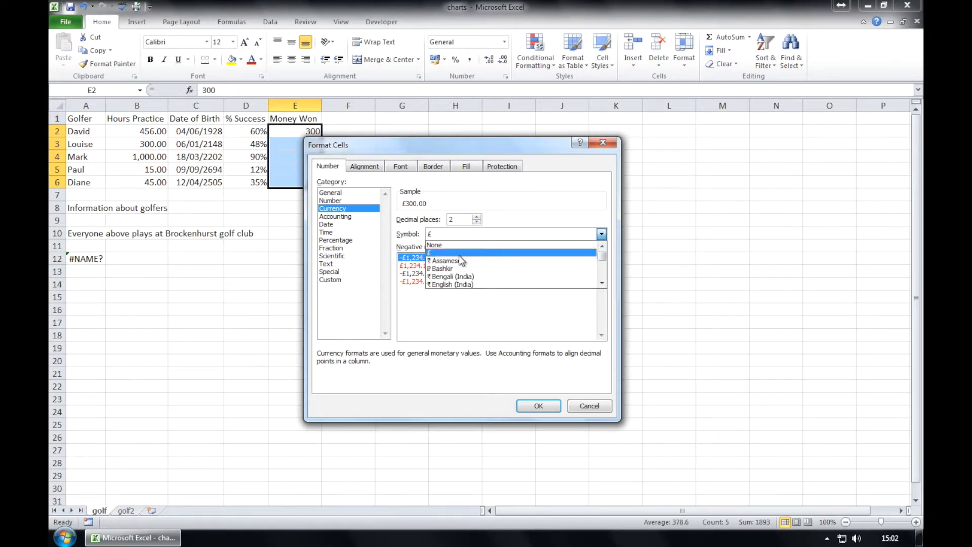
left_click(459, 255)
left_click(538, 406)
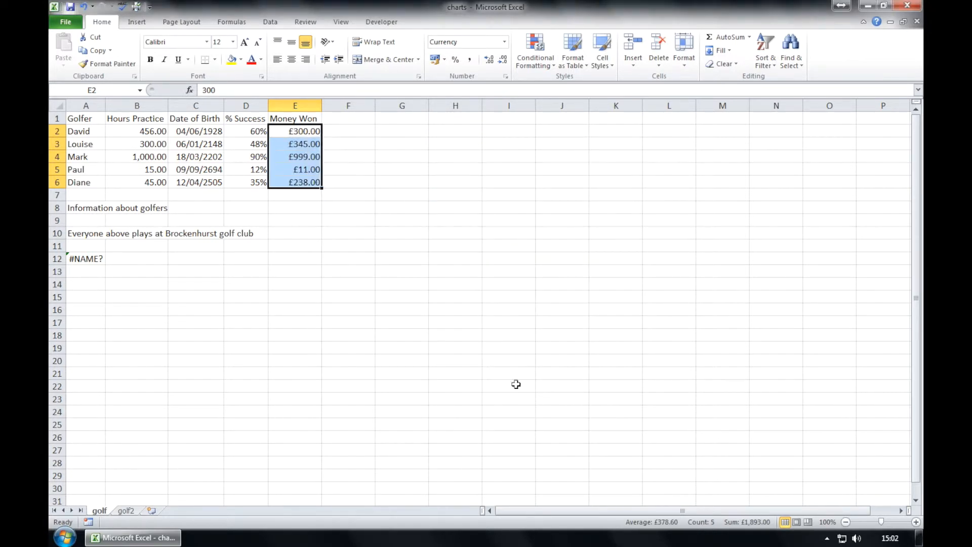
left_click(330, 253)
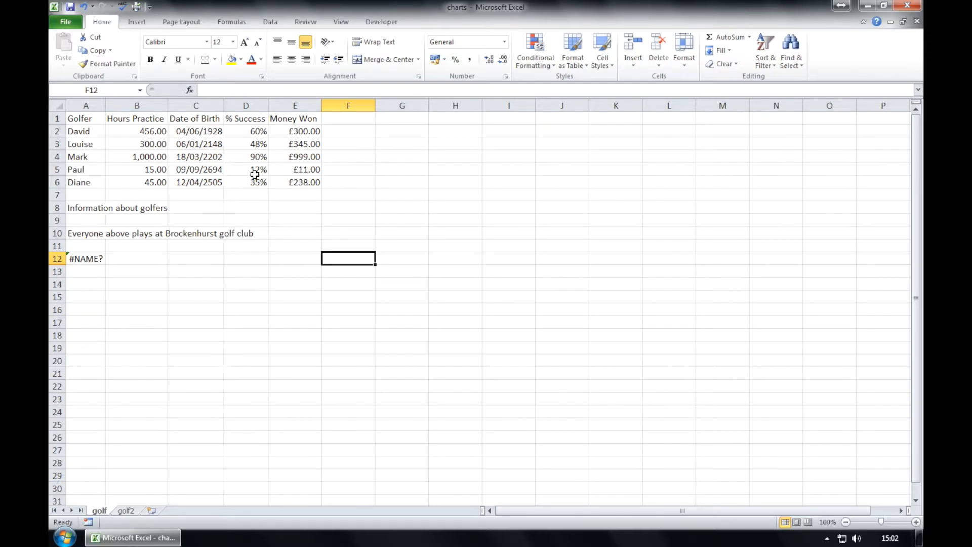
Set the column headings in A1:E1 to the Arial font at size 15.
left_click_drag(82, 119, 278, 121)
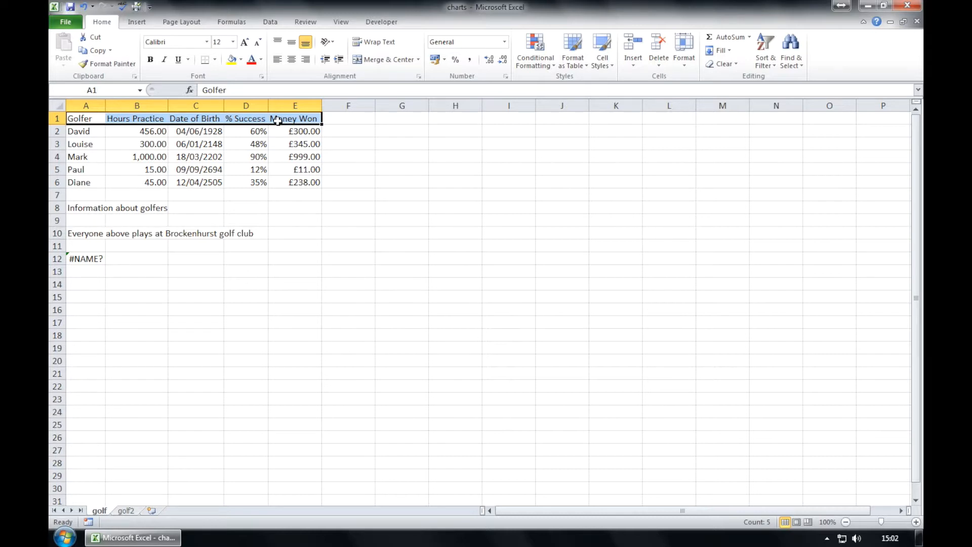
left_click(207, 42)
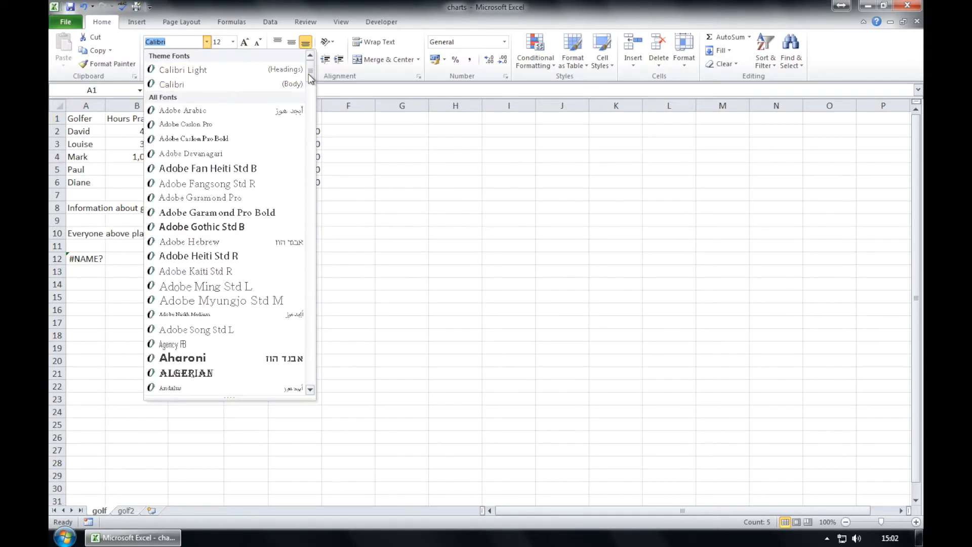
scroll(221, 284, "down", 5)
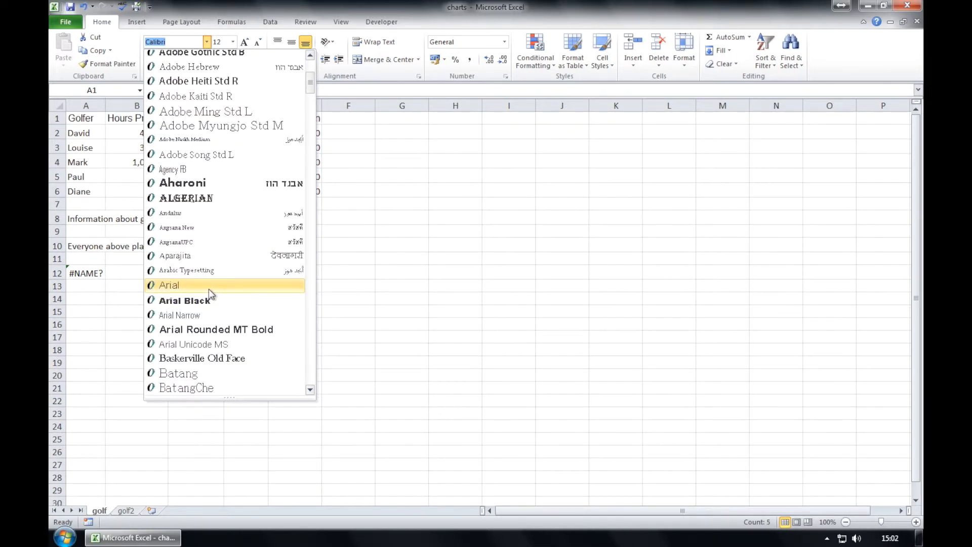
left_click(208, 289)
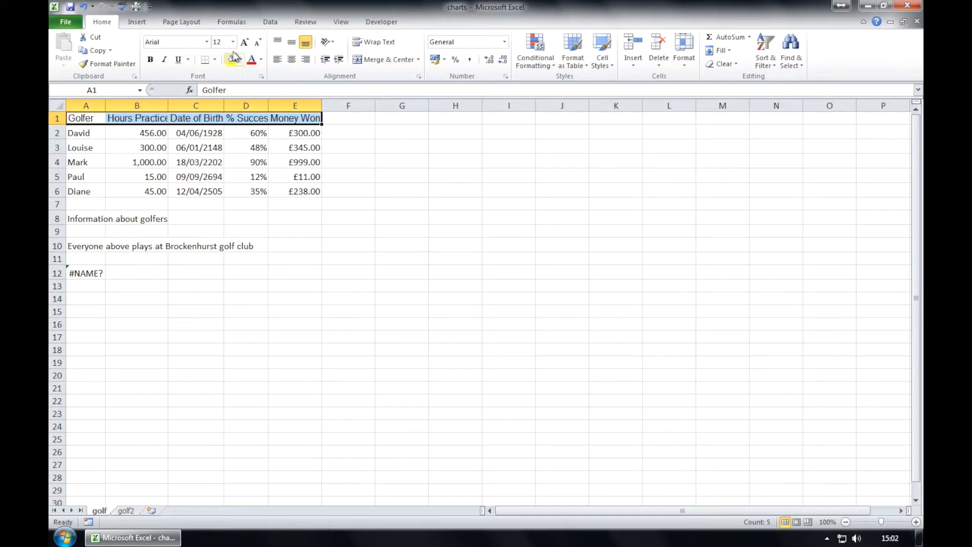
left_click(232, 43)
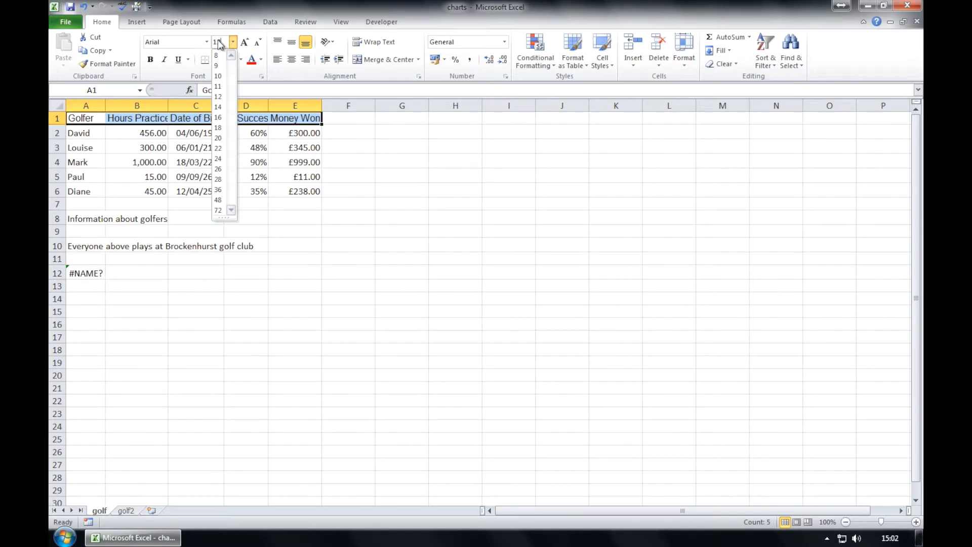
type("1")
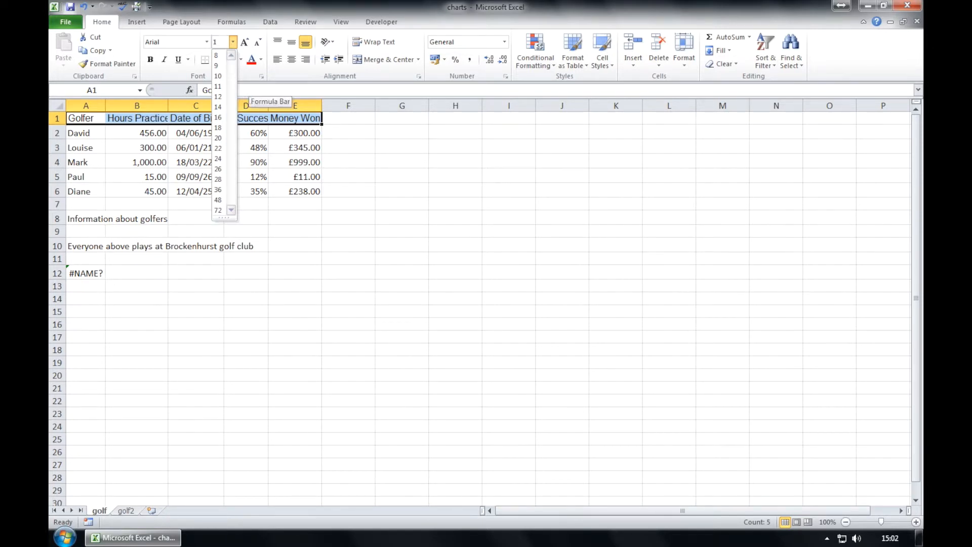
type("5")
key("Return")
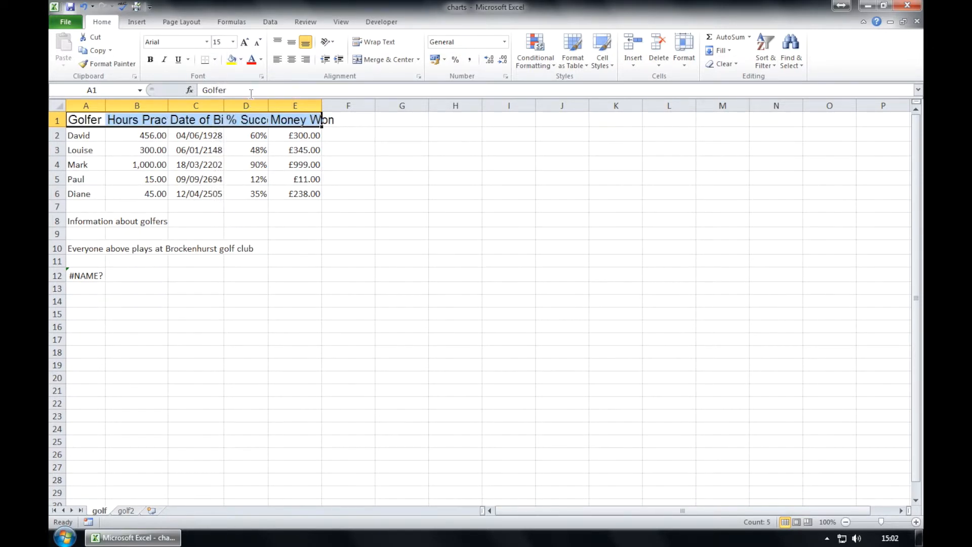
left_click(398, 256)
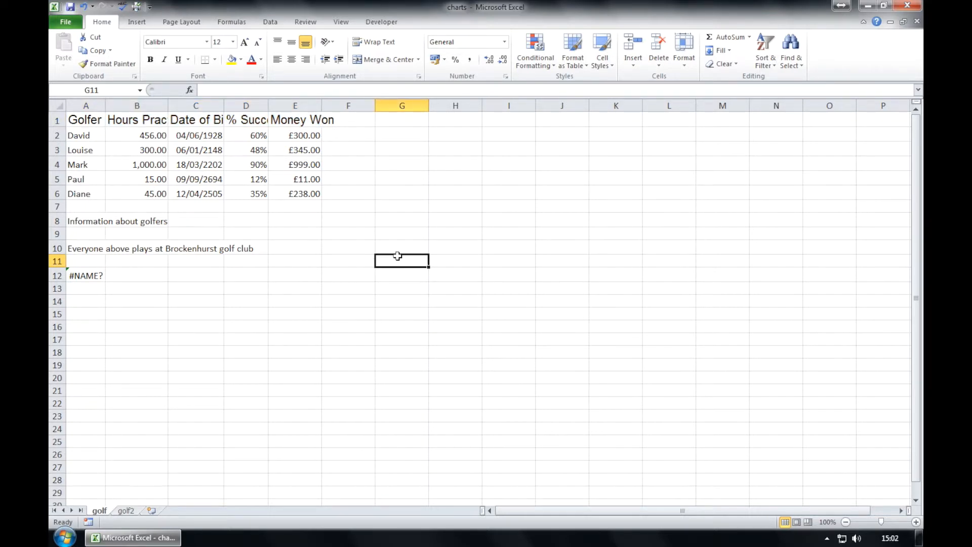
Copy the formatting of the Golfer heading in A1 to the golfer names in A2:A6 with Format Painter.
left_click(86, 119)
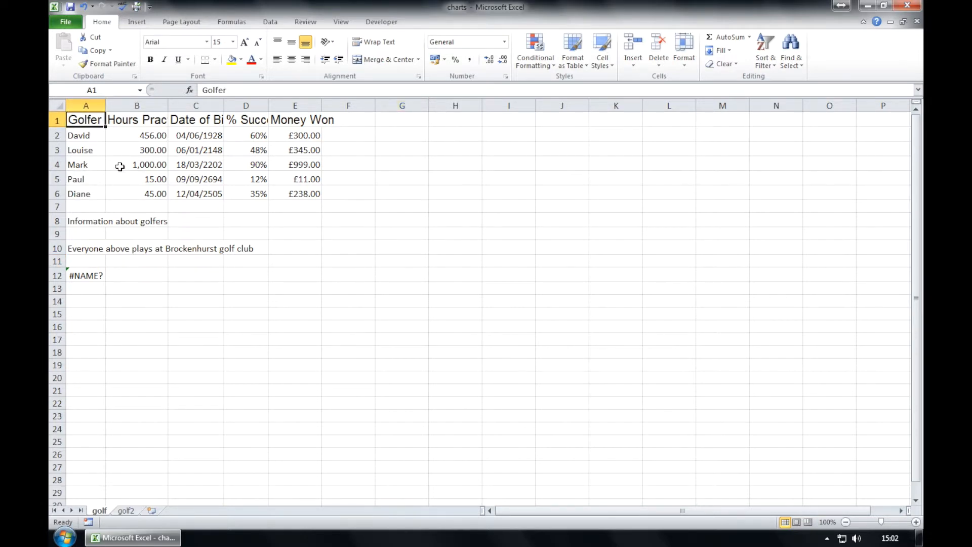
left_click(109, 62)
left_click_drag(92, 136, 87, 194)
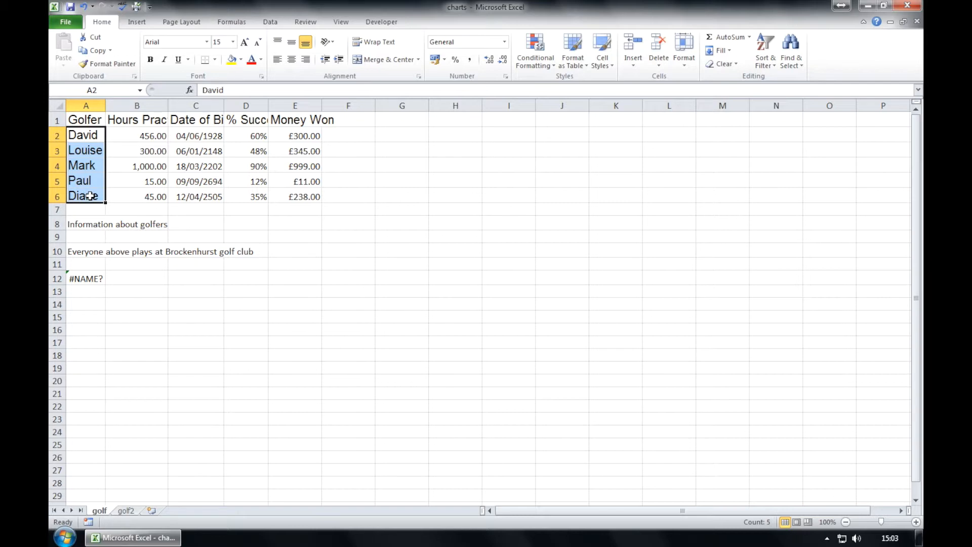
Make the Money Won values in E2:E6 bold, italic and single underlined.
left_click_drag(306, 137, 305, 190)
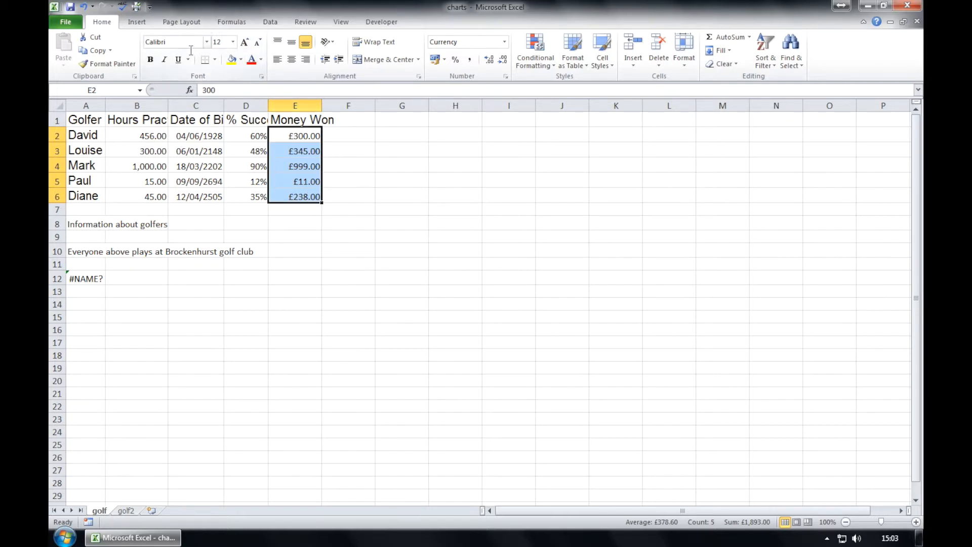
left_click(262, 77)
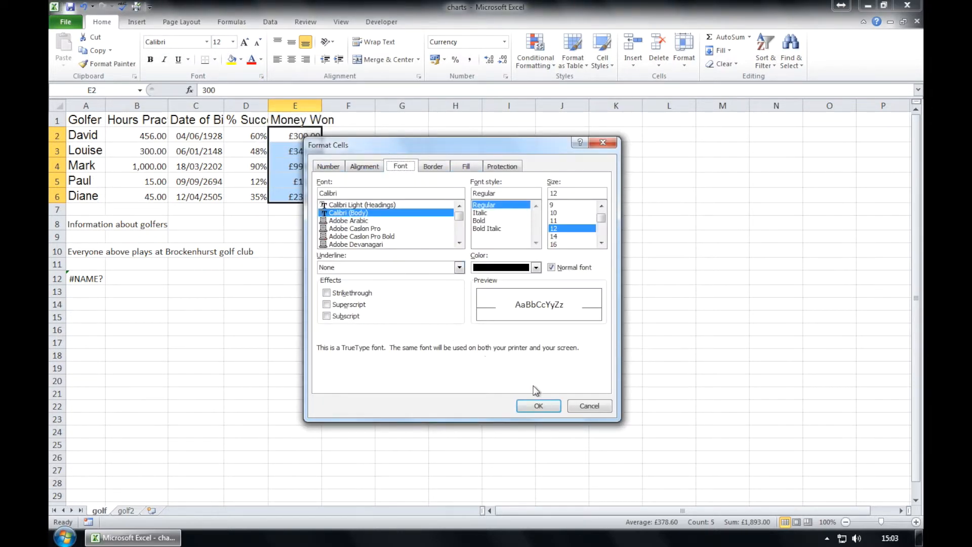
left_click(586, 407)
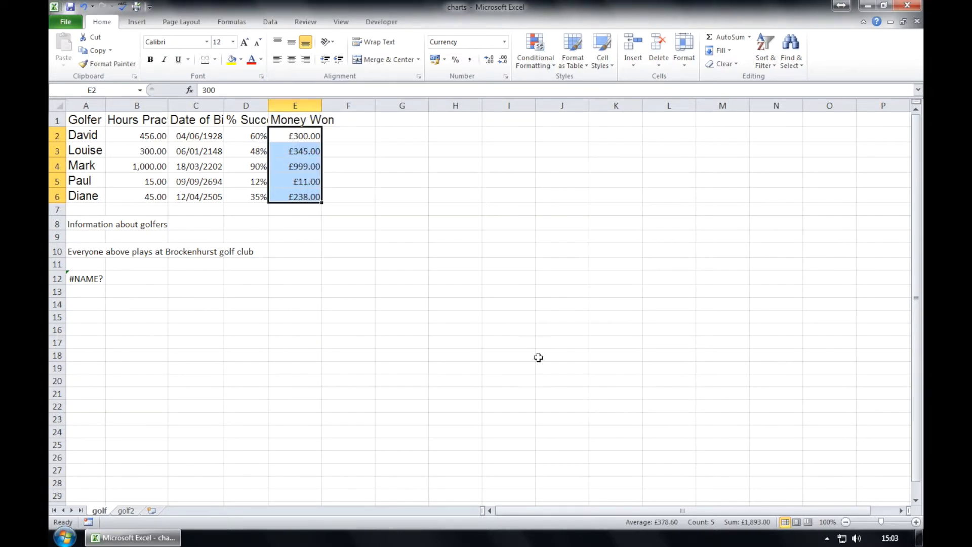
left_click(151, 61)
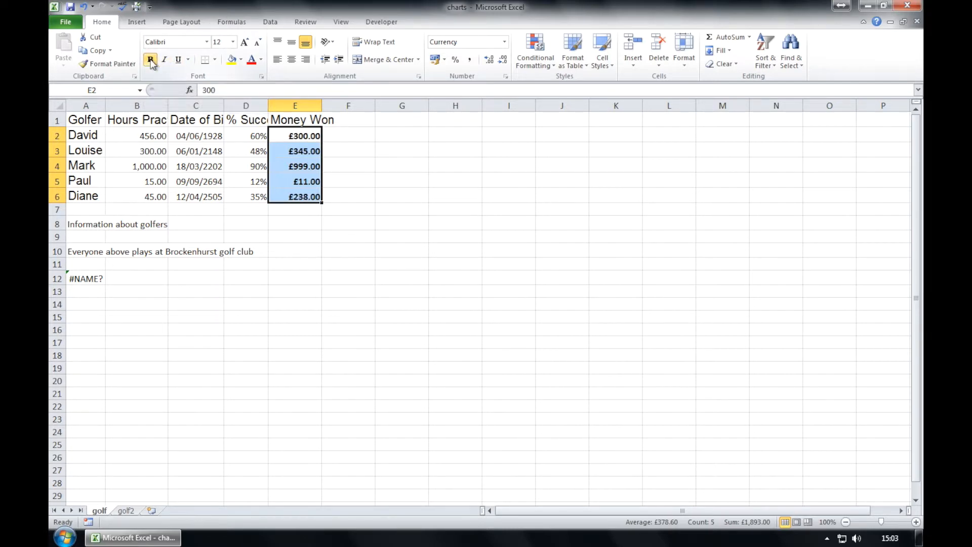
left_click(165, 61)
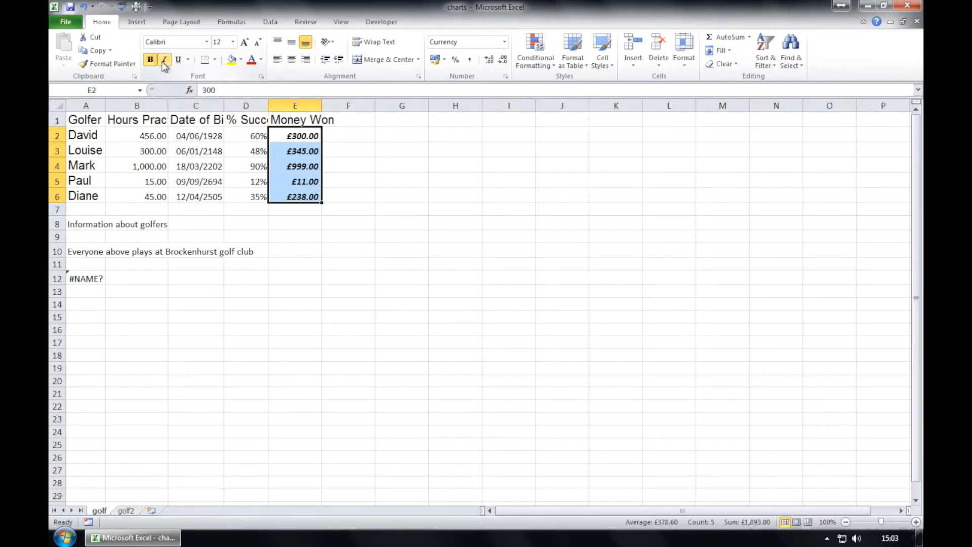
left_click(188, 60)
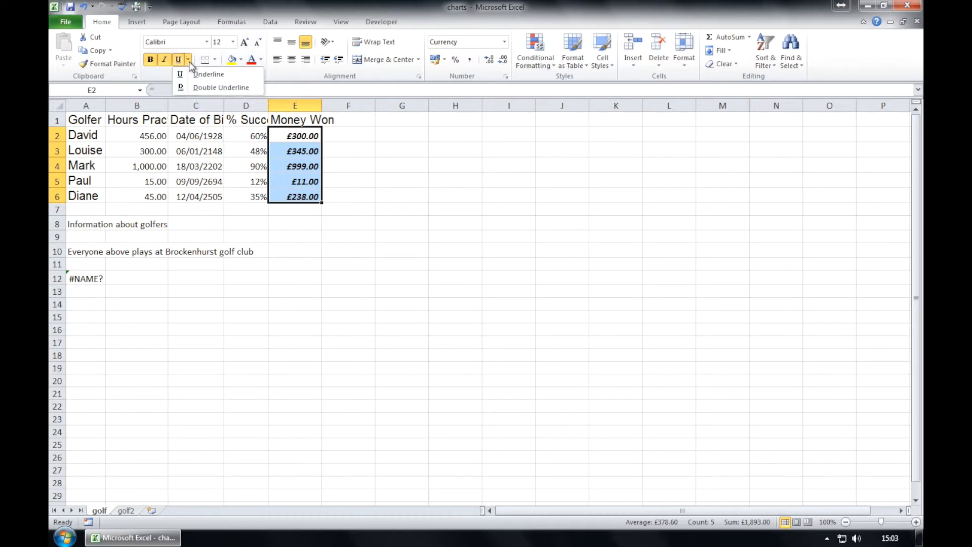
left_click(235, 76)
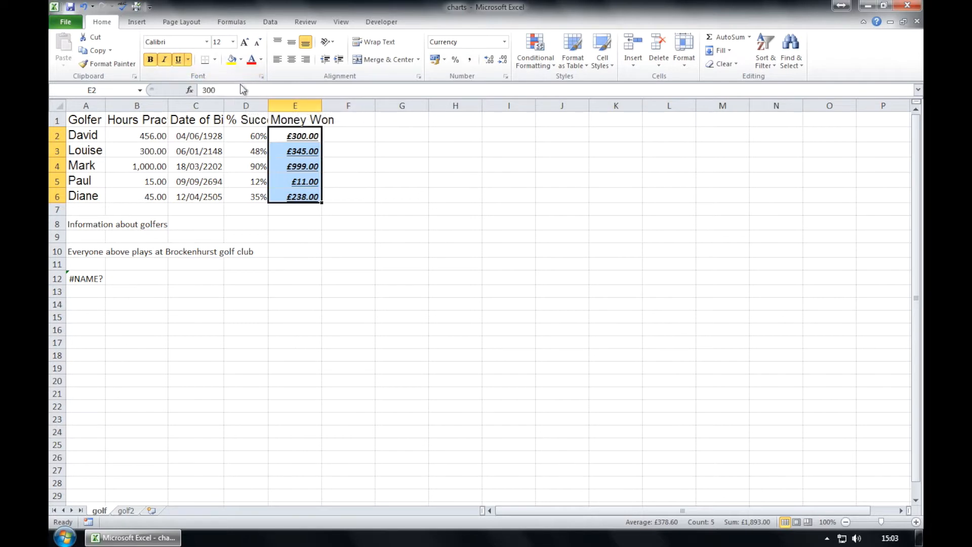
left_click(318, 235)
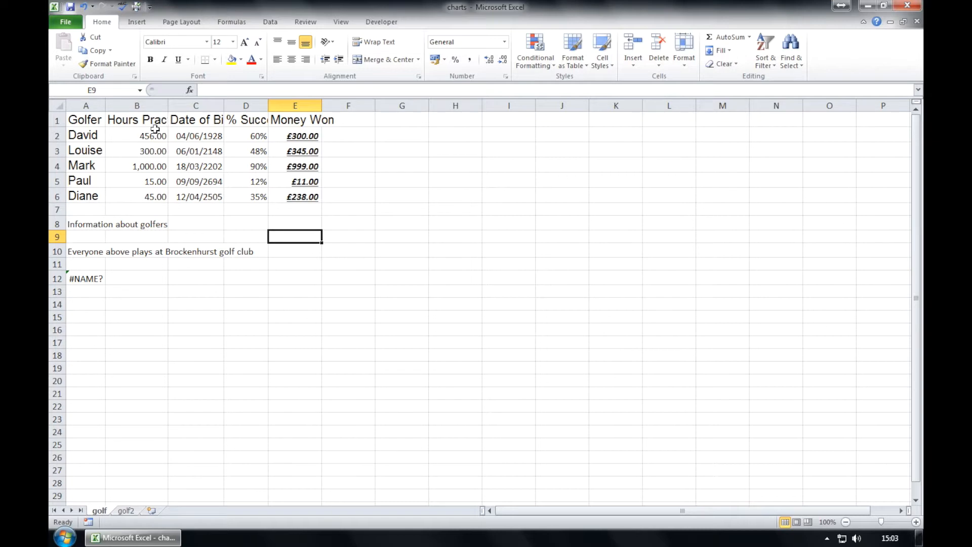
Apply a double underline to the "Information about golfers" text in A8.
left_click(100, 222)
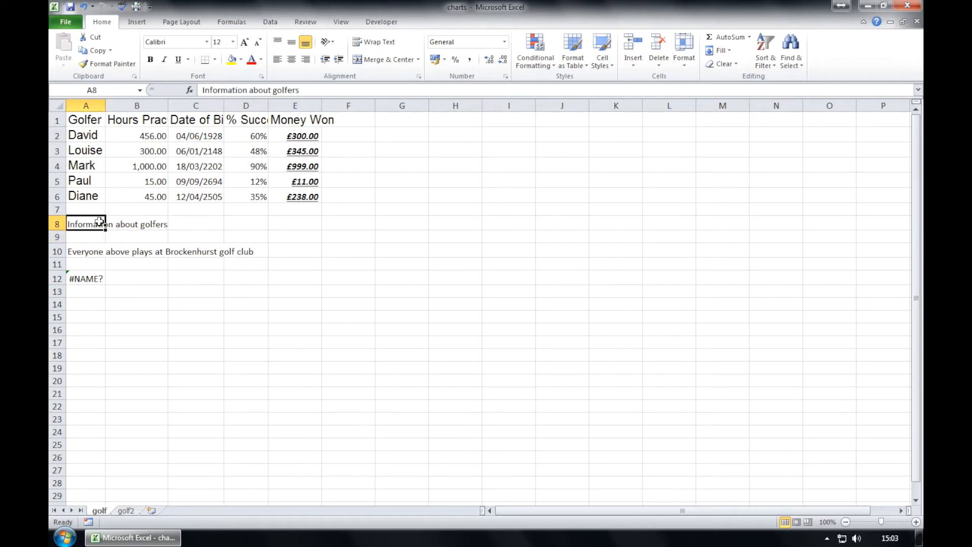
left_click(189, 60)
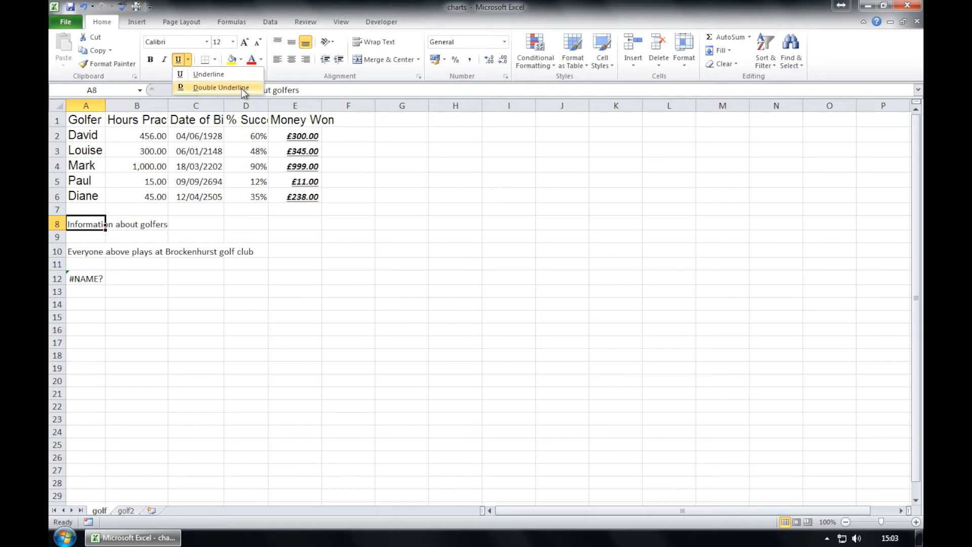
left_click(221, 88)
left_click(278, 307)
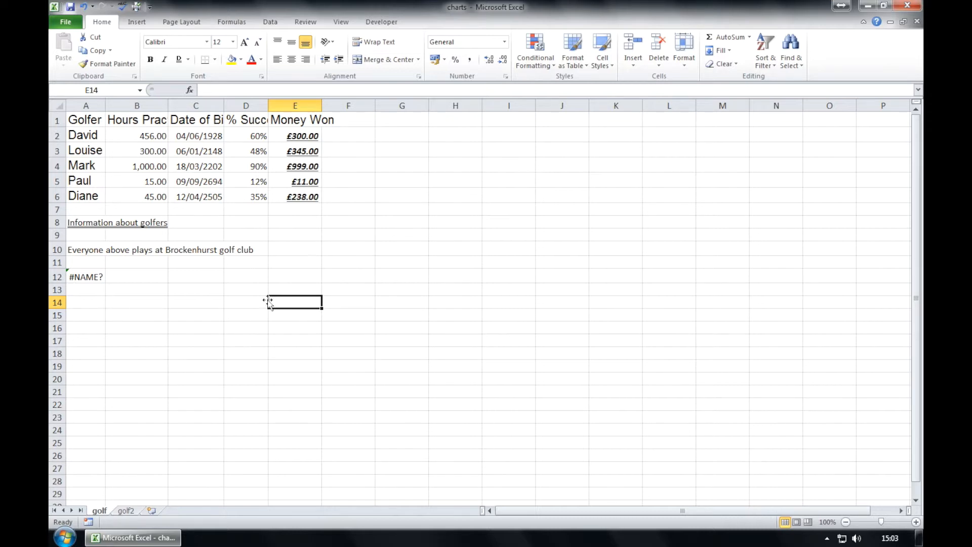
left_click(83, 225)
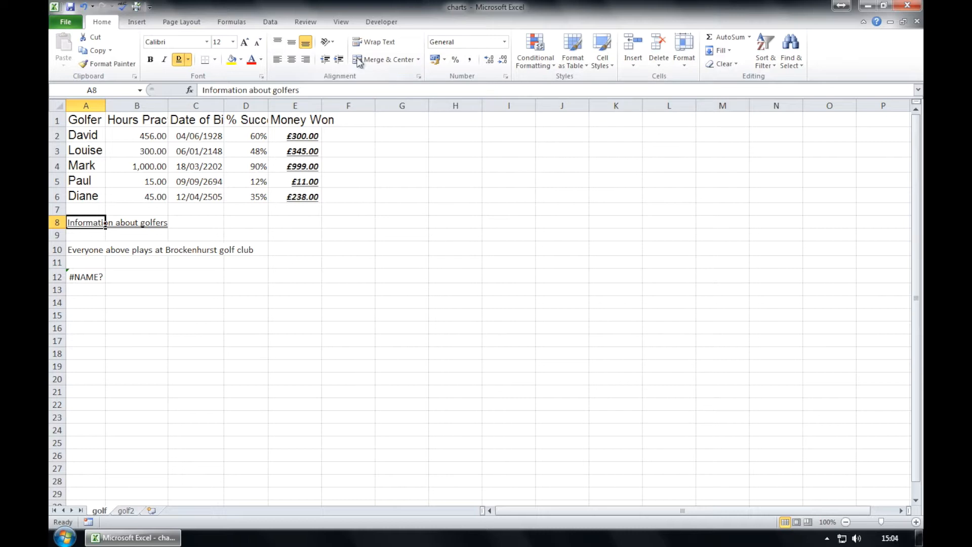
Wrap the "Information about golfers" text in A8 and centre the column headings in A1:E1.
left_click(383, 44)
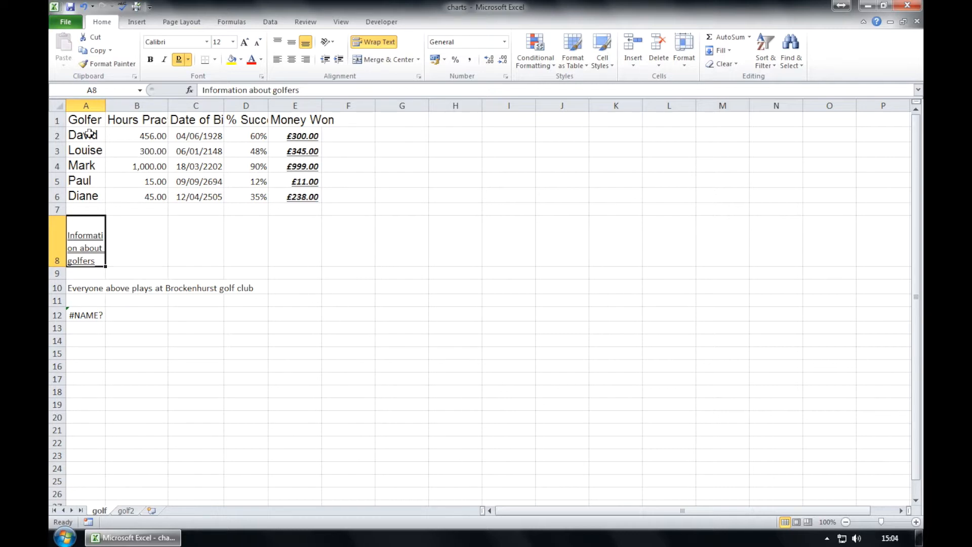
left_click(84, 119)
left_click_drag(84, 119, 286, 119)
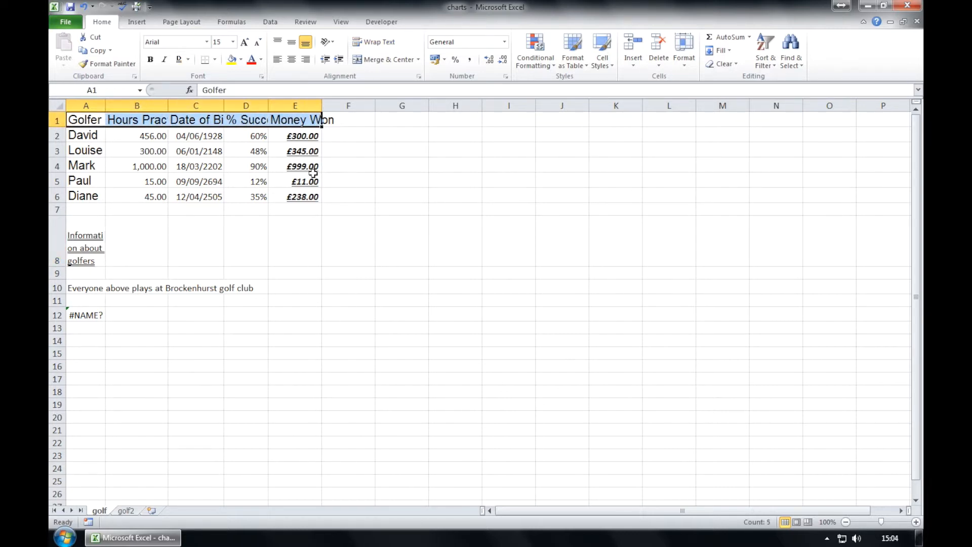
left_click(292, 60)
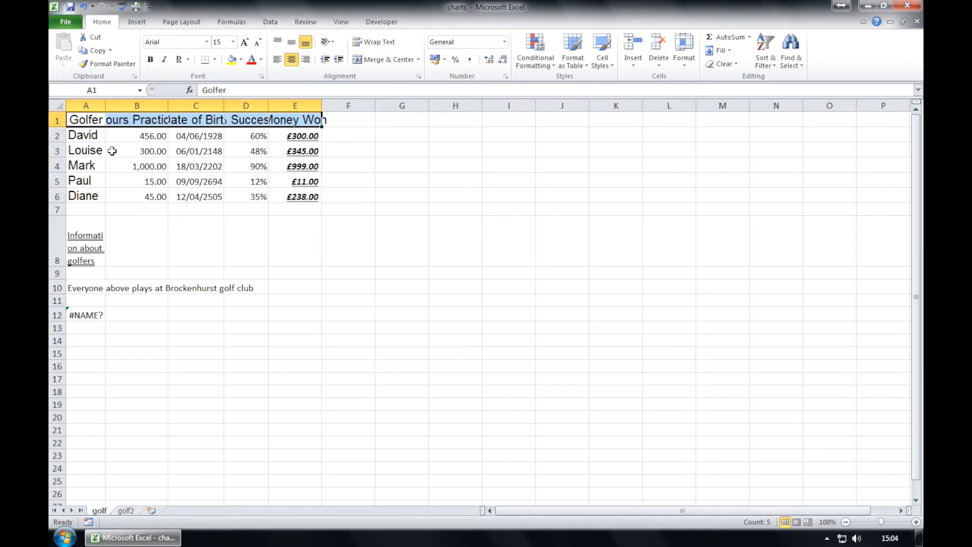
Merge and centre the "Everyone above plays at Brockenhurst golf club" text across A10:E10.
left_click(79, 285)
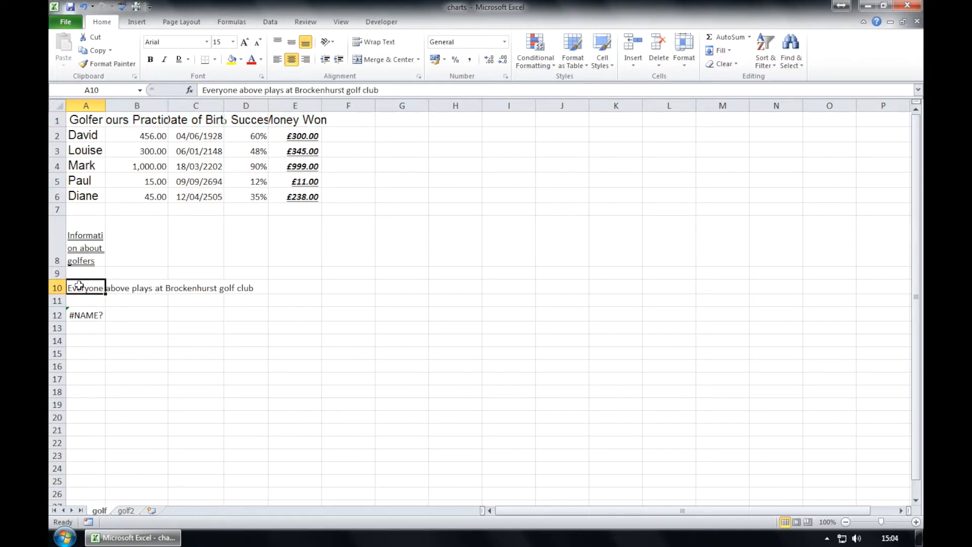
left_click_drag(80, 286, 297, 294)
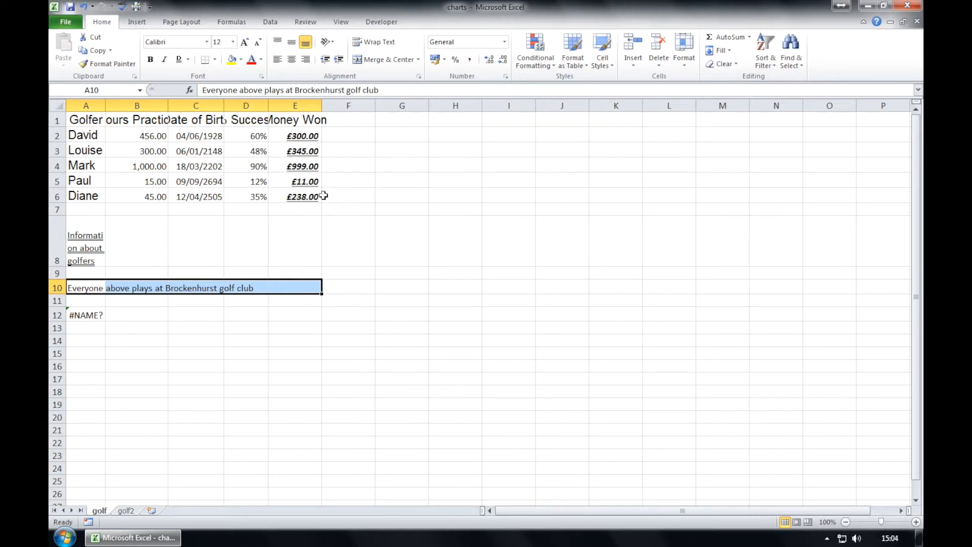
left_click(400, 61)
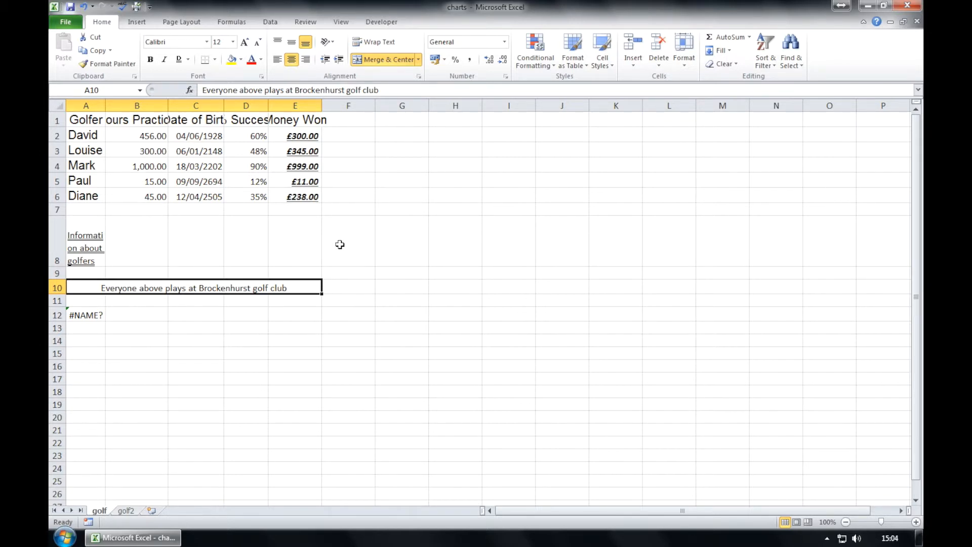
Open the border settings for the merged cell A10:E10 and give it an outline border.
left_click(684, 67)
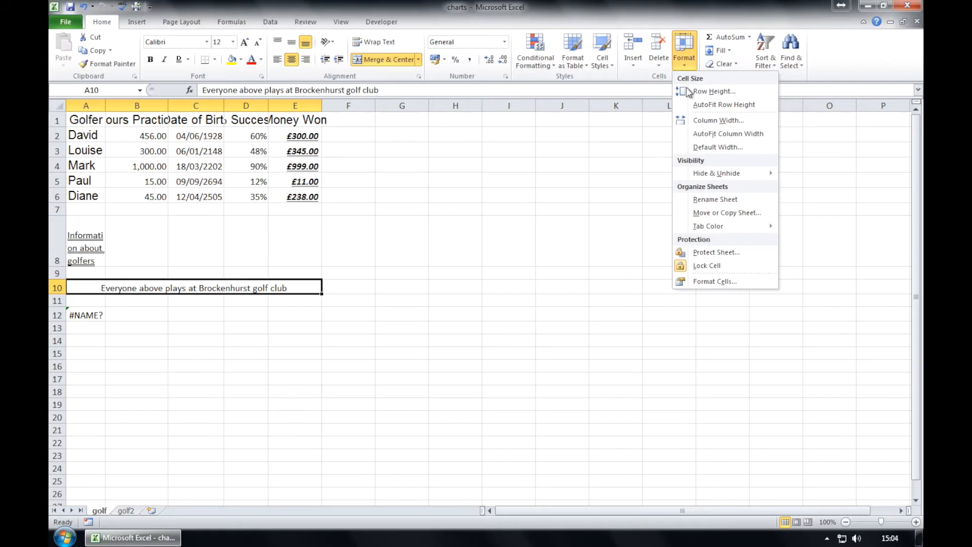
left_click(746, 282)
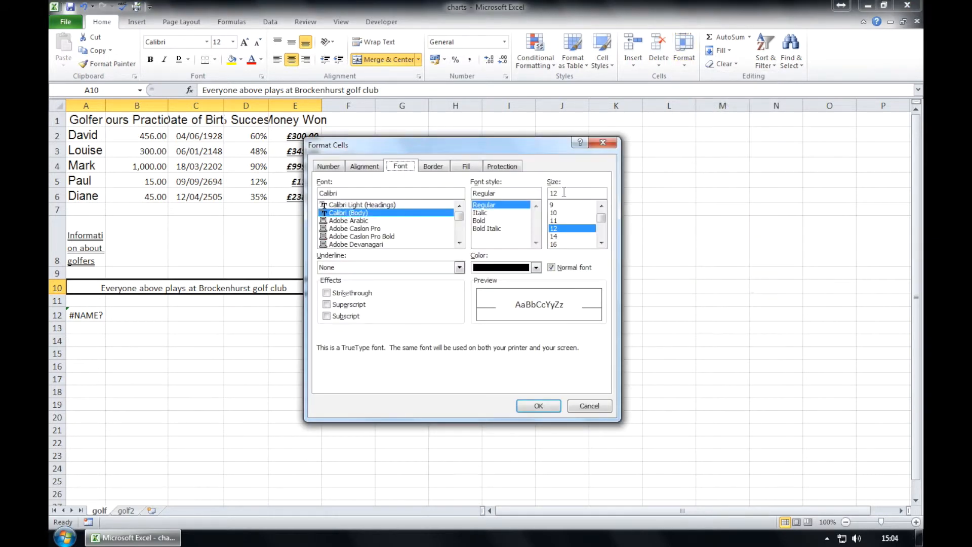
left_click(440, 169)
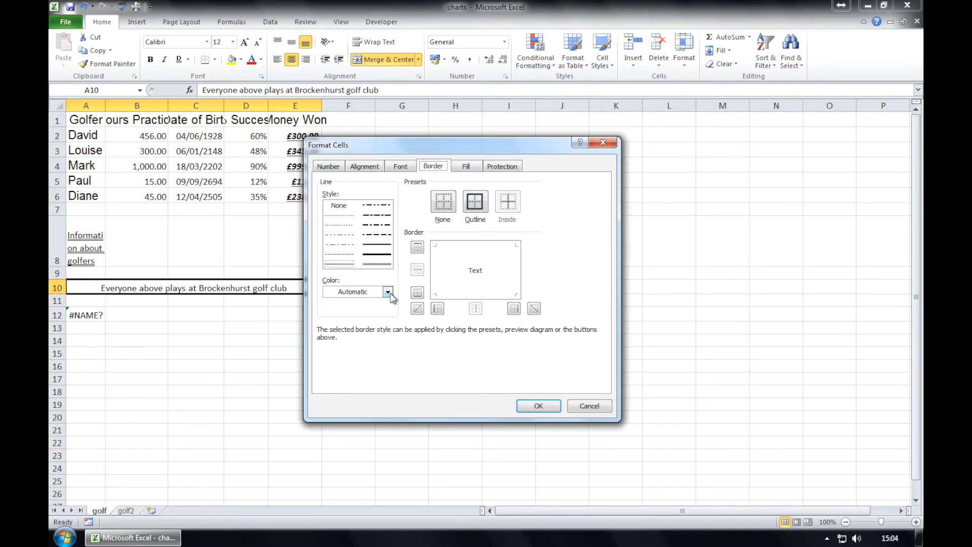
left_click(475, 201)
Try red, light blue and purple as the outline border colour of the merged cell A10:E10.
left_click(389, 292)
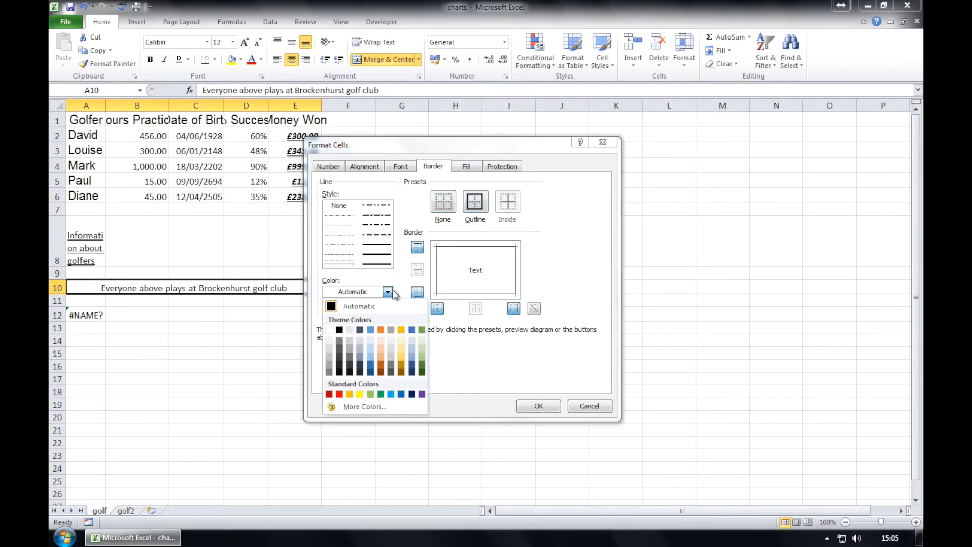
left_click(340, 394)
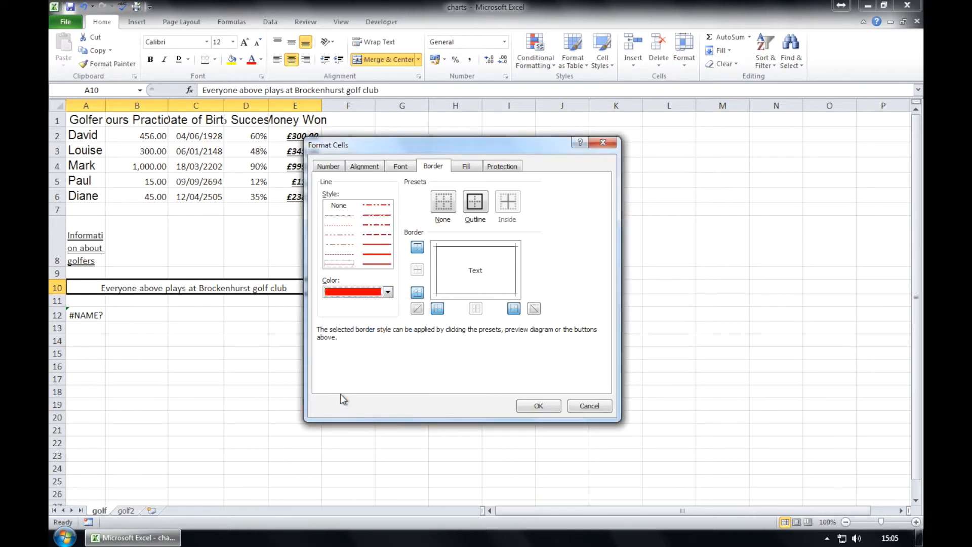
left_click(483, 207)
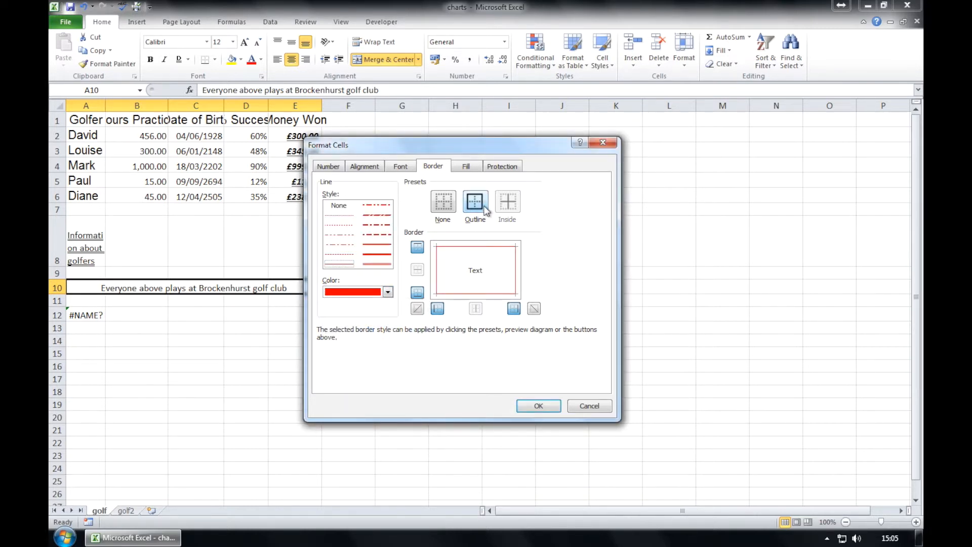
left_click(388, 292)
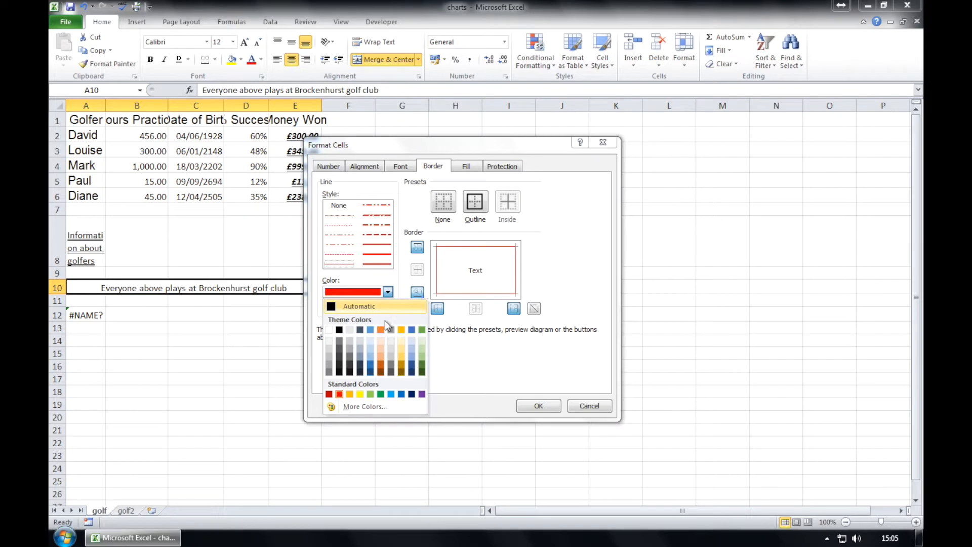
left_click(393, 401)
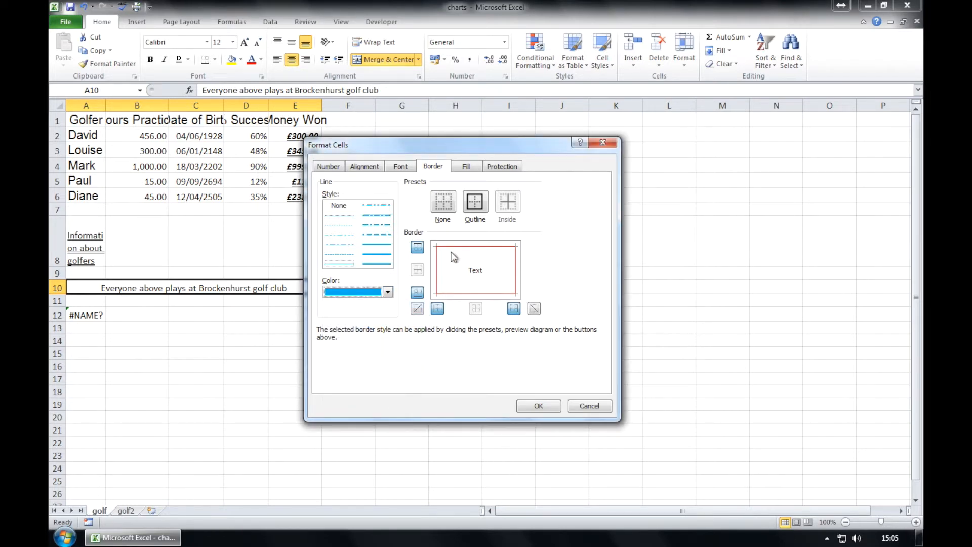
left_click(486, 203)
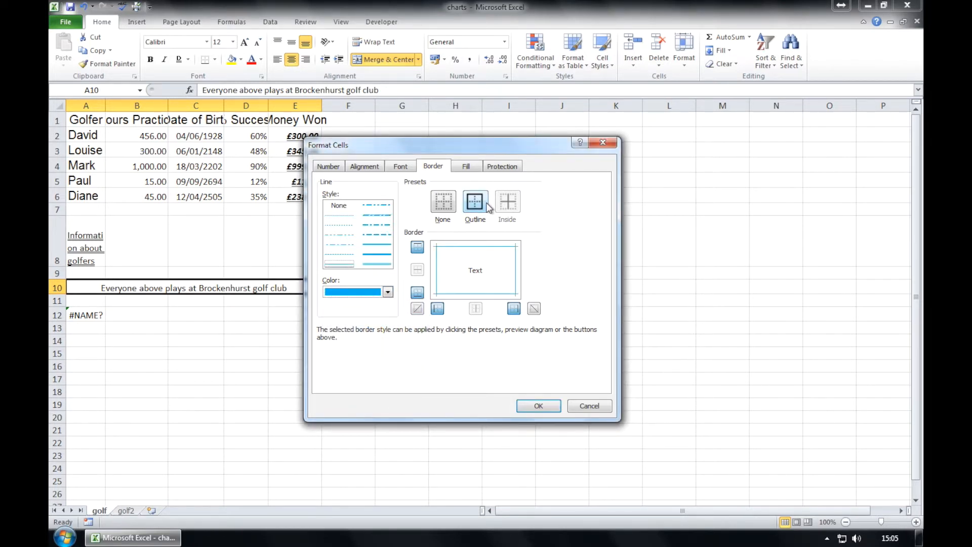
left_click(387, 292)
left_click(421, 394)
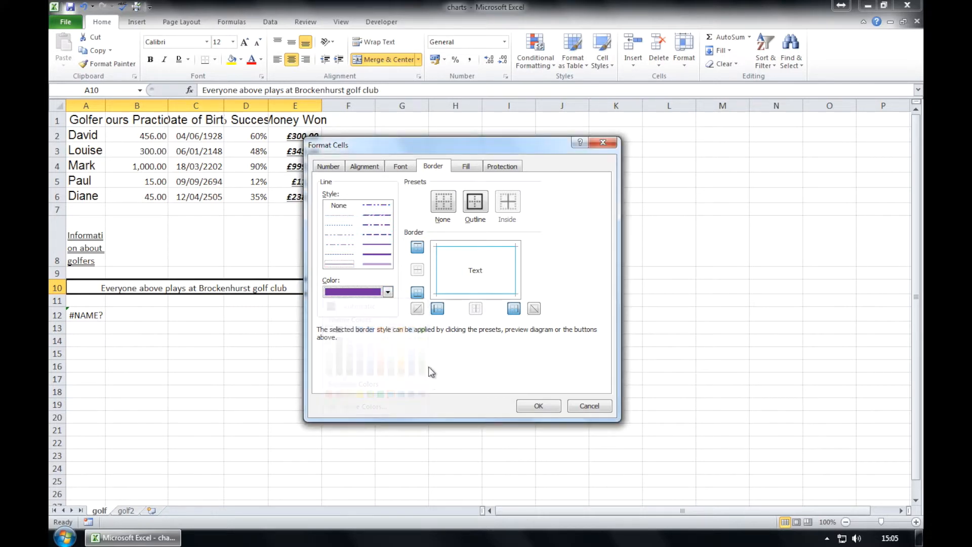
left_click(474, 201)
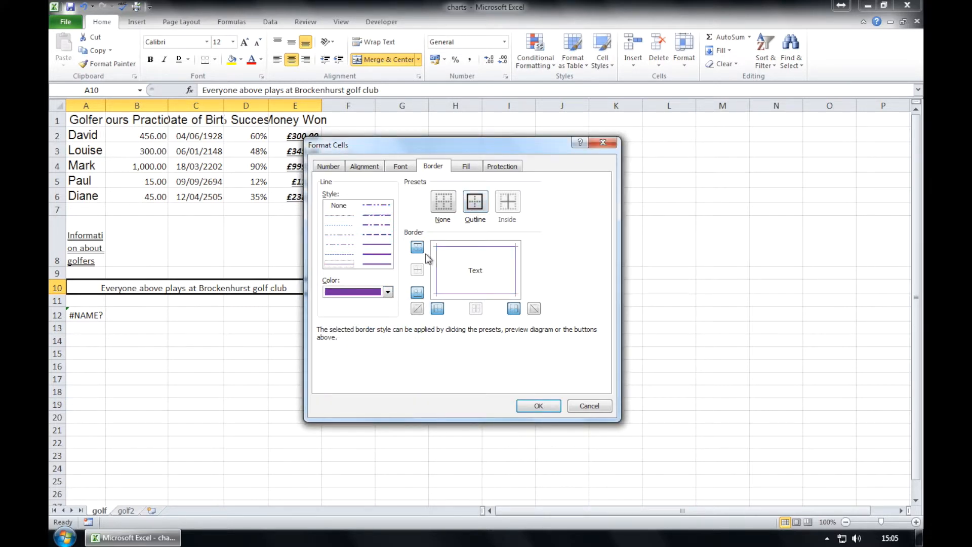
Set the outline border of the merged cell A10:E10 to yellow and apply it.
left_click(387, 292)
left_click(361, 396)
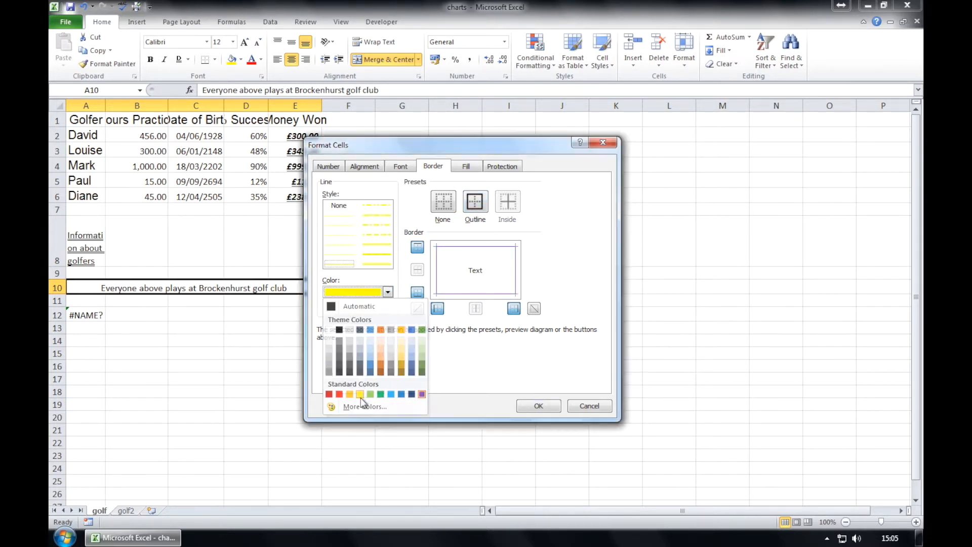
left_click(475, 202)
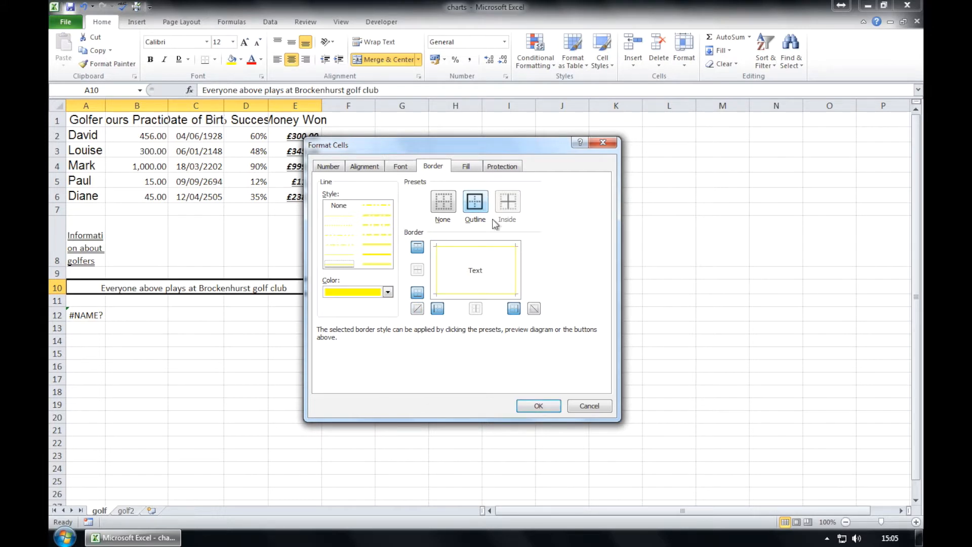
left_click(525, 404)
left_click(347, 311)
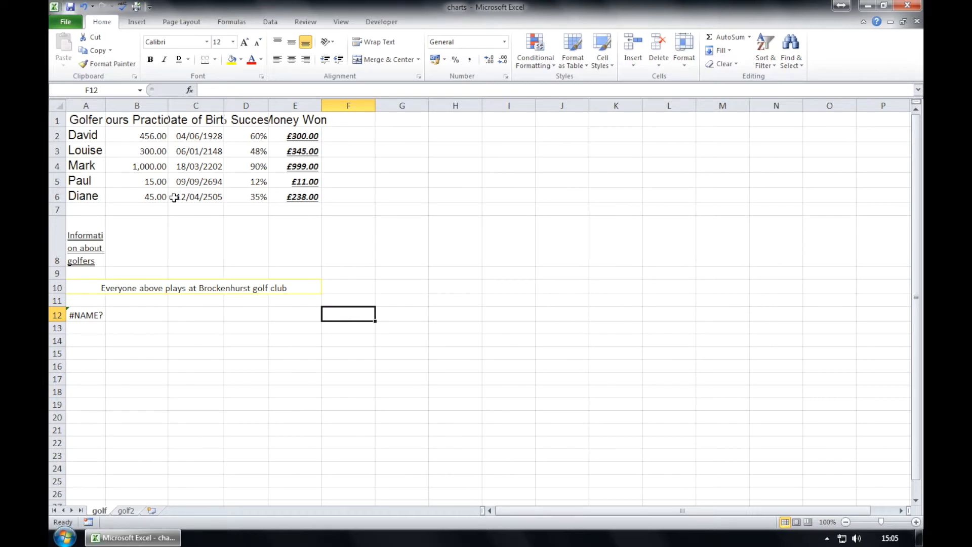
AutoFit the widths of columns A to E to their contents.
left_click_drag(87, 116, 140, 195)
left_click(202, 209)
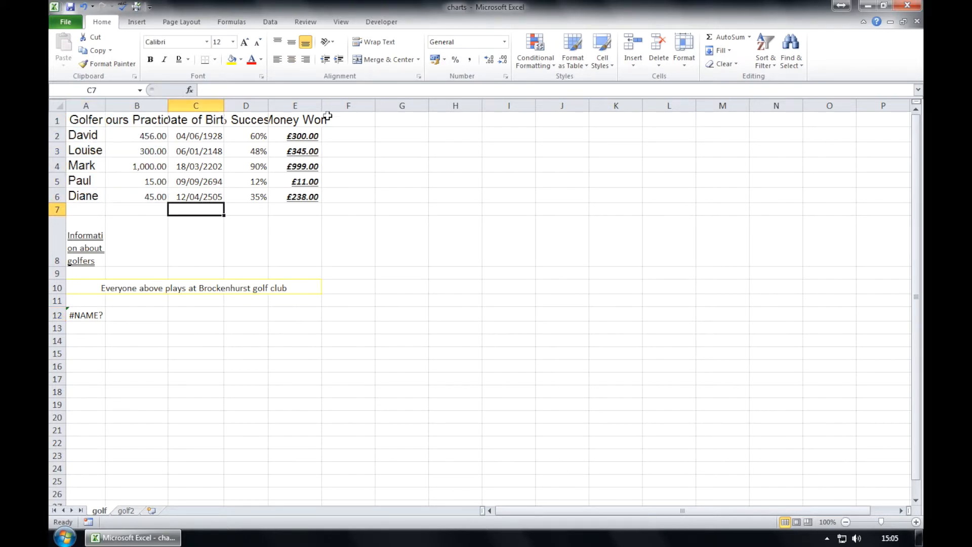
double_click(268, 105)
double_click(225, 106)
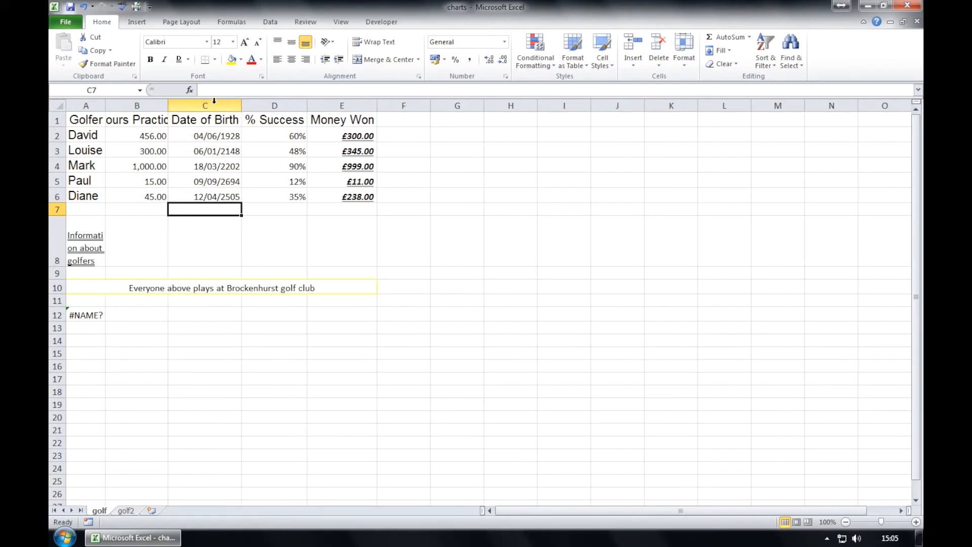
double_click(168, 105)
double_click(105, 104)
Insert a 2-D clustered column chart of the Golfer and Hours Practice data in A1:B6.
left_click_drag(86, 119, 147, 197)
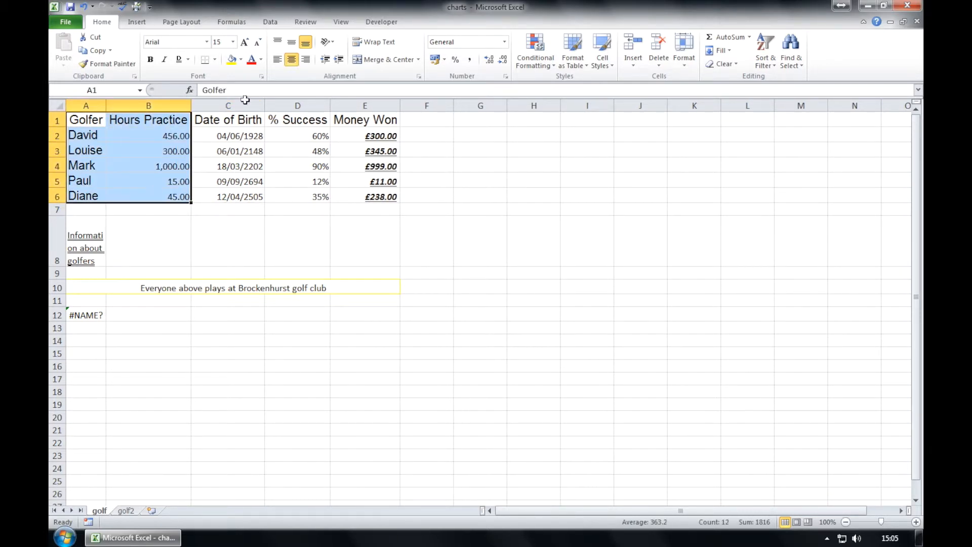
left_click(145, 24)
left_click(278, 50)
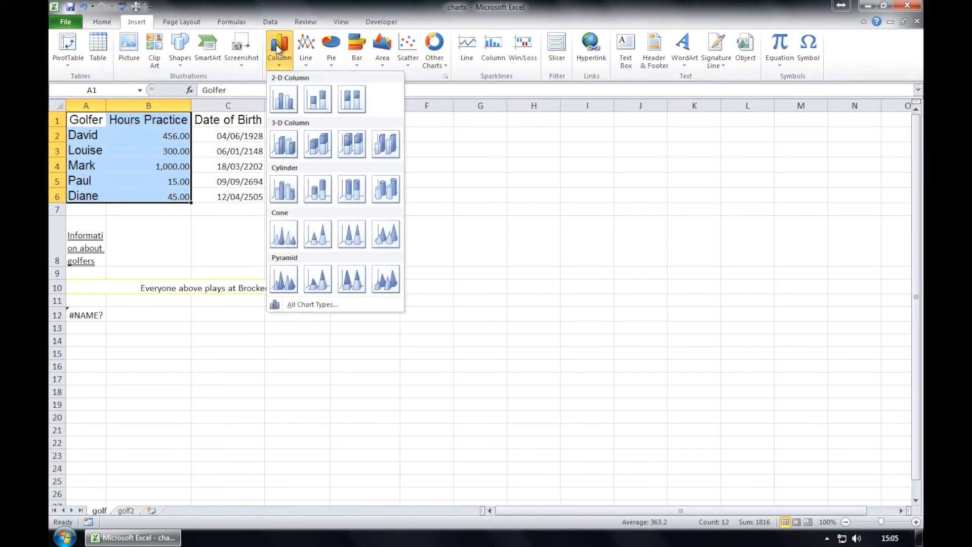
left_click(285, 99)
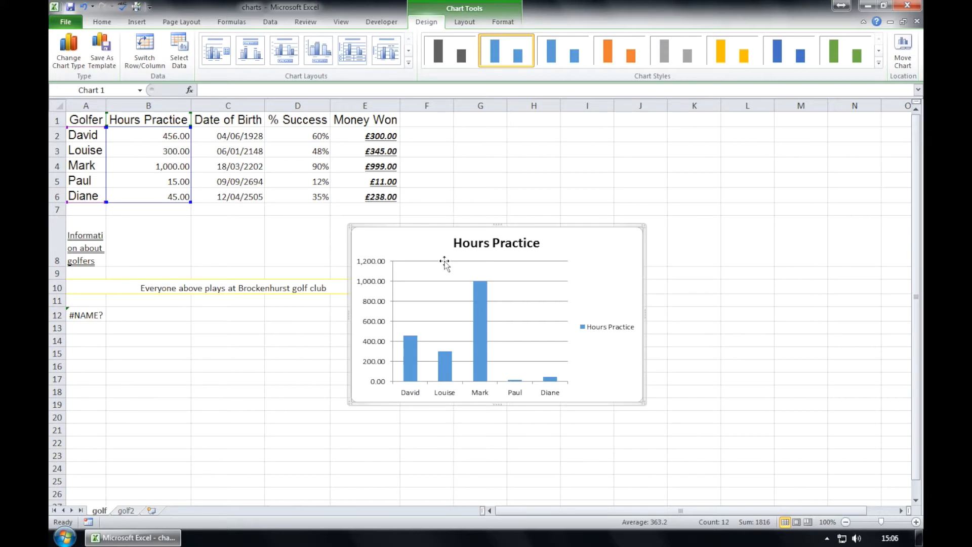
left_click(494, 178)
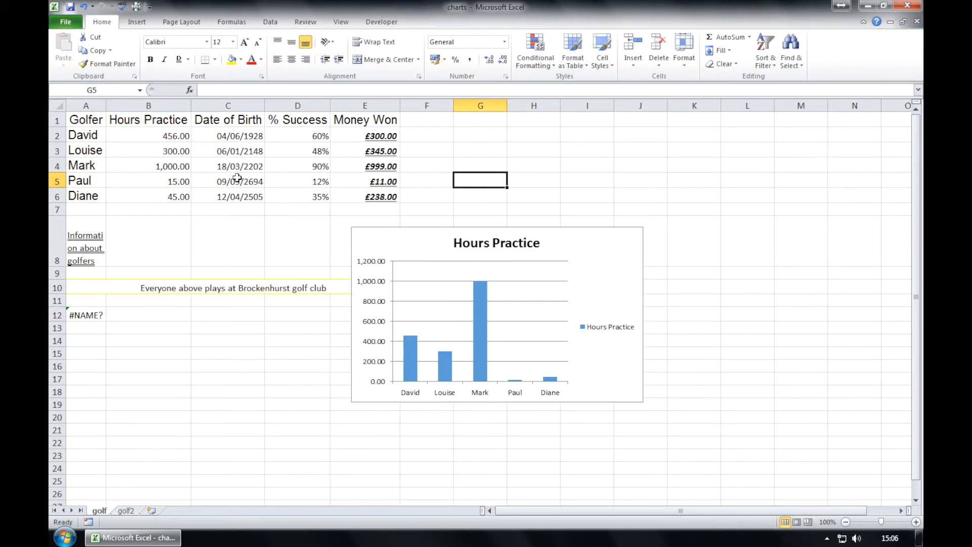
Insert a 2-D pie chart of the Golfer and Hours Practice data in A1:B6 and move it off the column chart's centre, below row 12.
left_click_drag(85, 122, 145, 190)
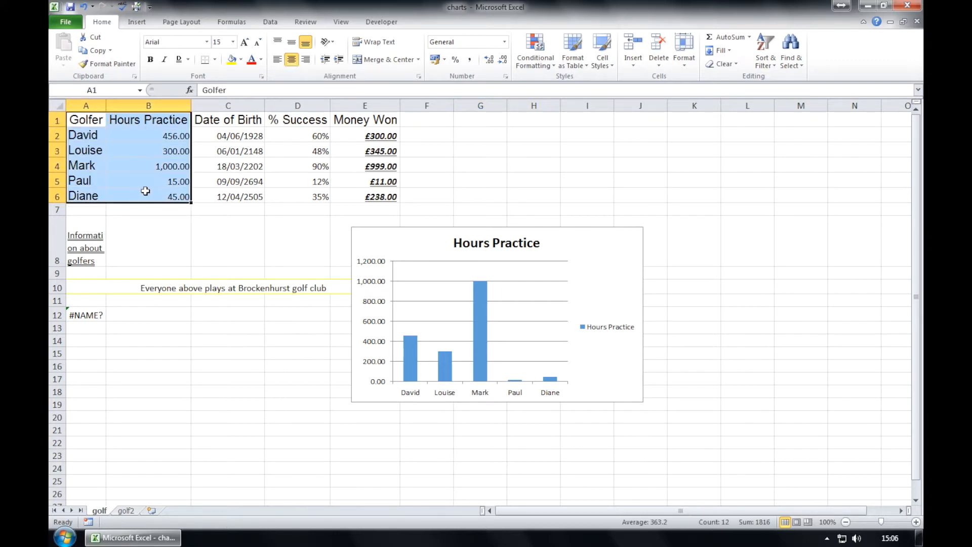
left_click(137, 23)
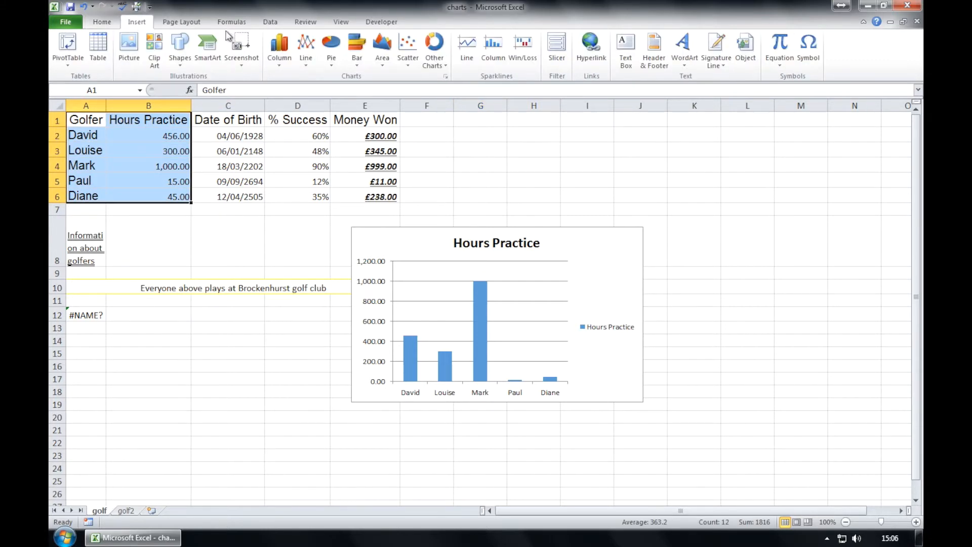
left_click(331, 48)
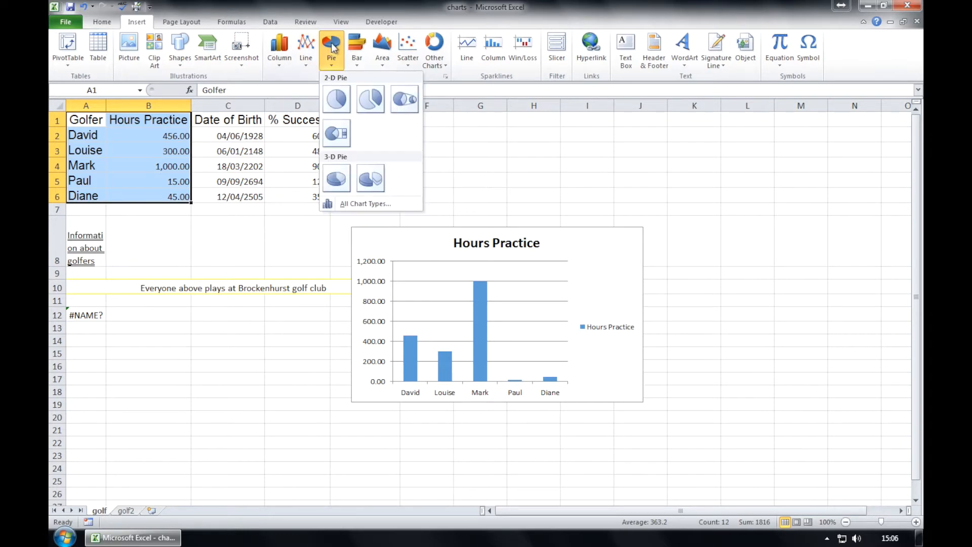
left_click(343, 102)
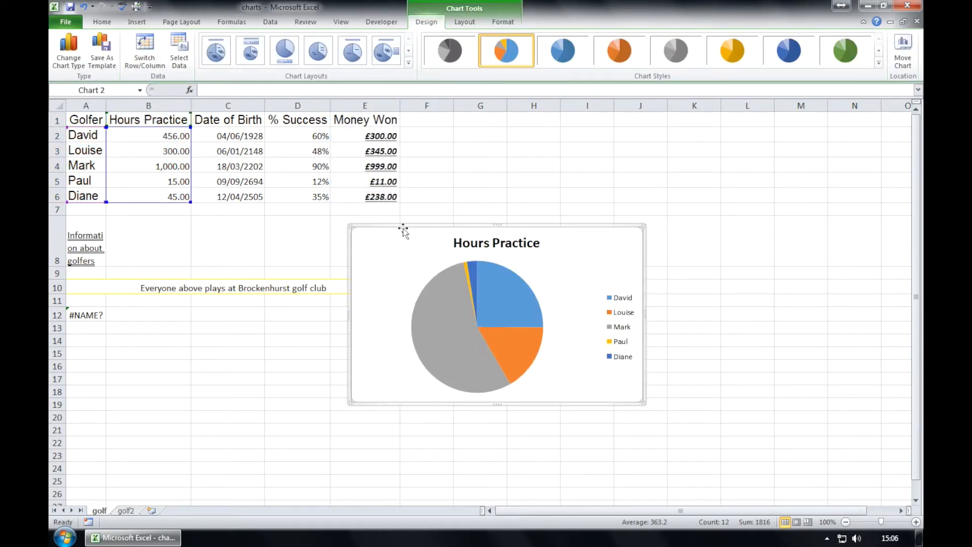
left_click_drag(402, 224, 178, 322)
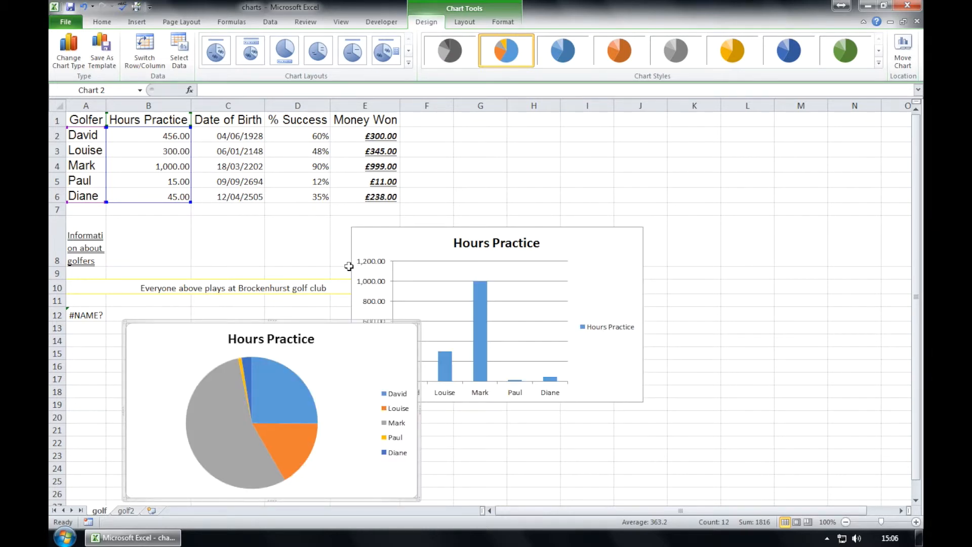
left_click(475, 182)
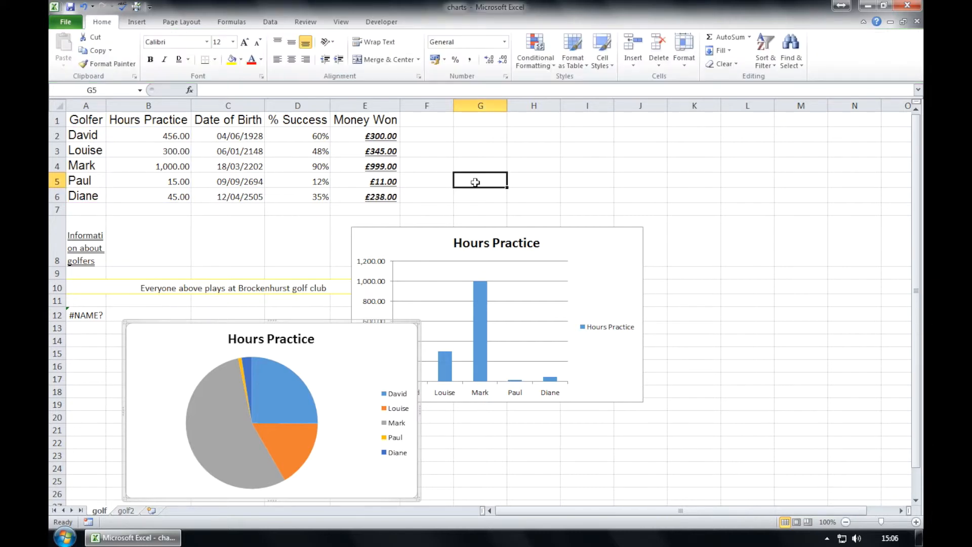
Insert a 2-D clustered bar chart of Golfer and % Success from A1:A6 and D1:D6, and place it over columns I to N beside the data.
left_click_drag(89, 119, 95, 191)
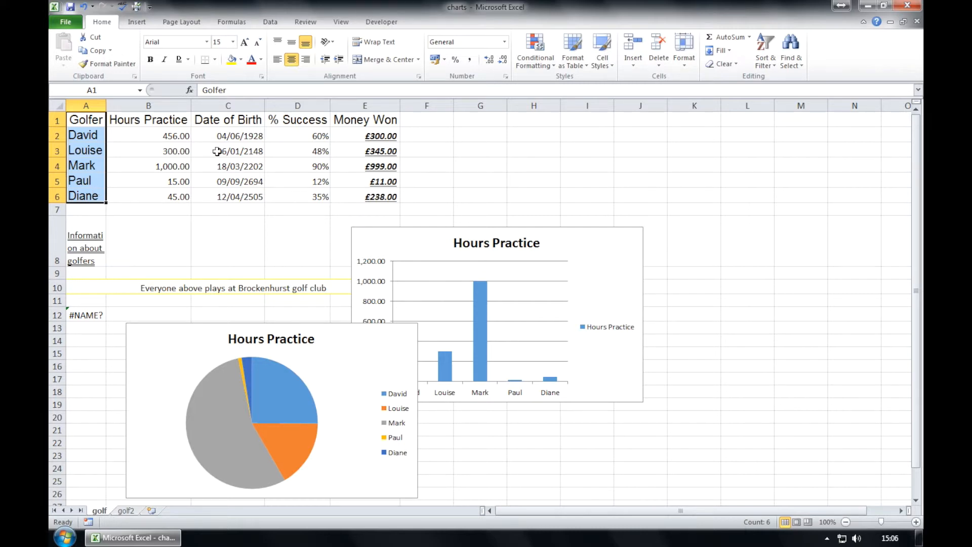
left_click(296, 119, "ctrl")
left_click_drag(296, 118, 297, 192)
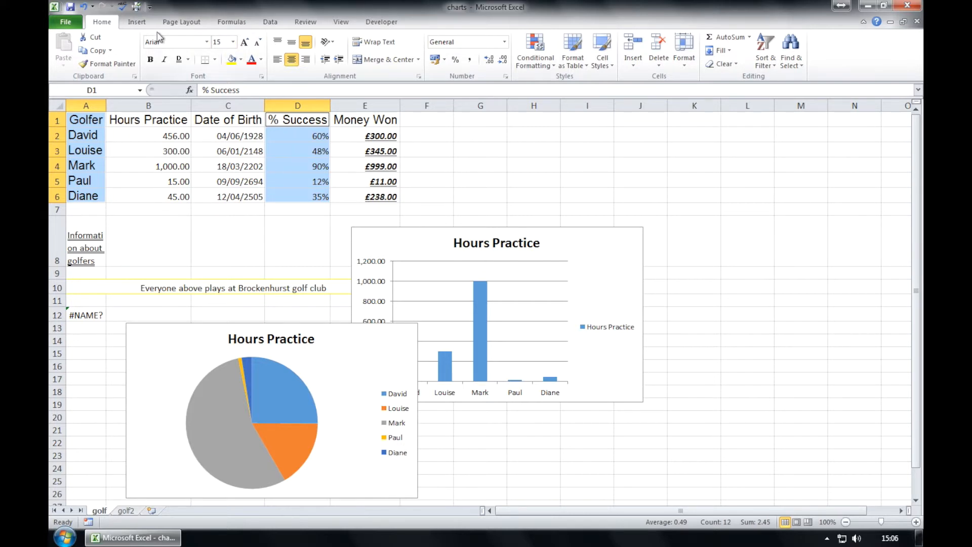
left_click(137, 22)
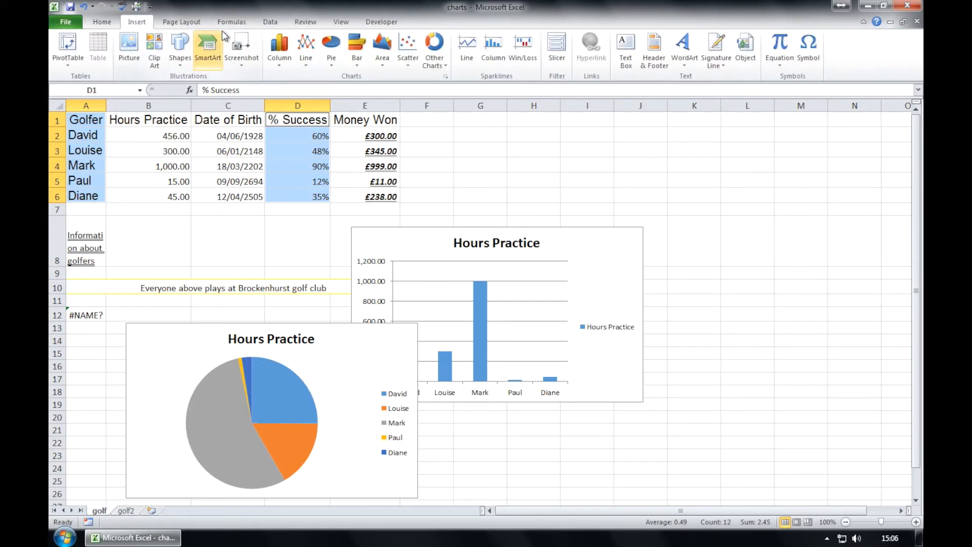
left_click(356, 49)
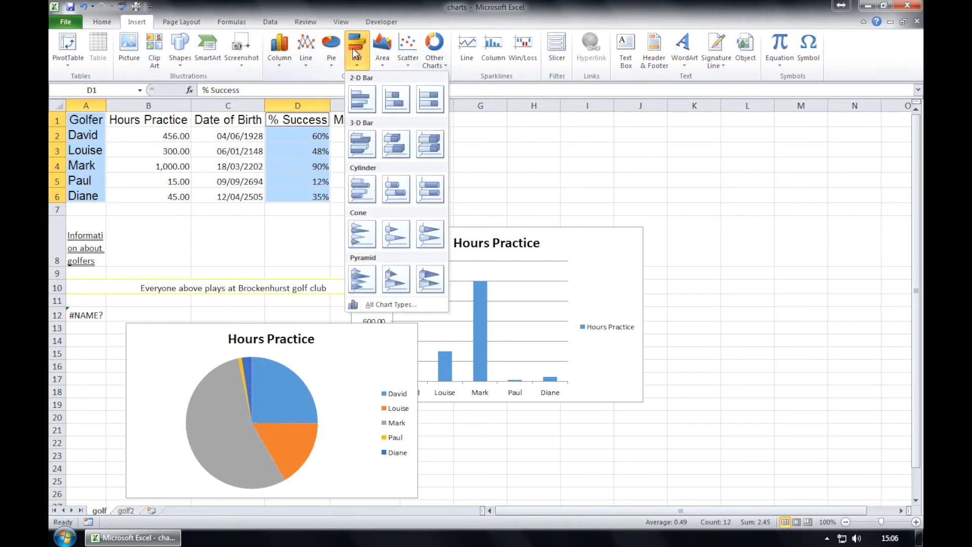
left_click(362, 101)
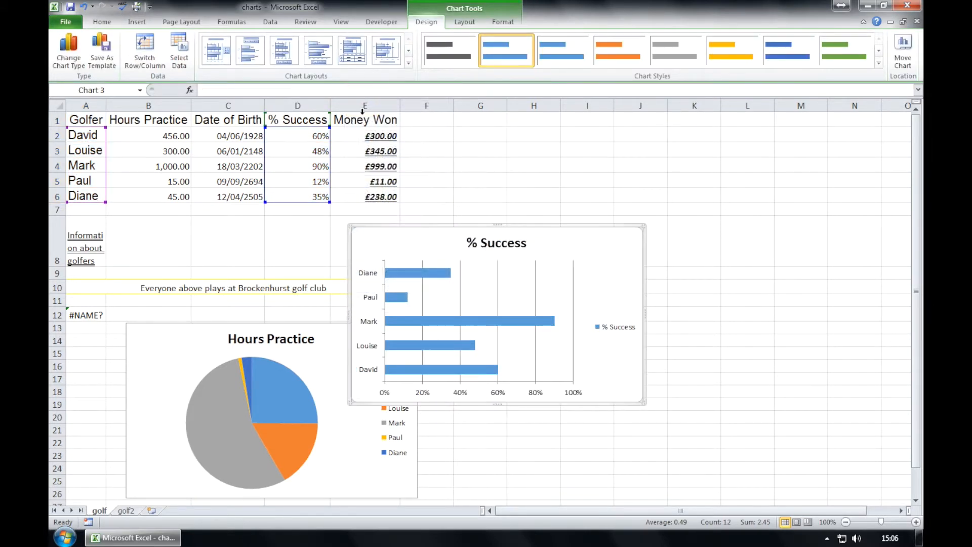
left_click_drag(399, 227, 632, 123)
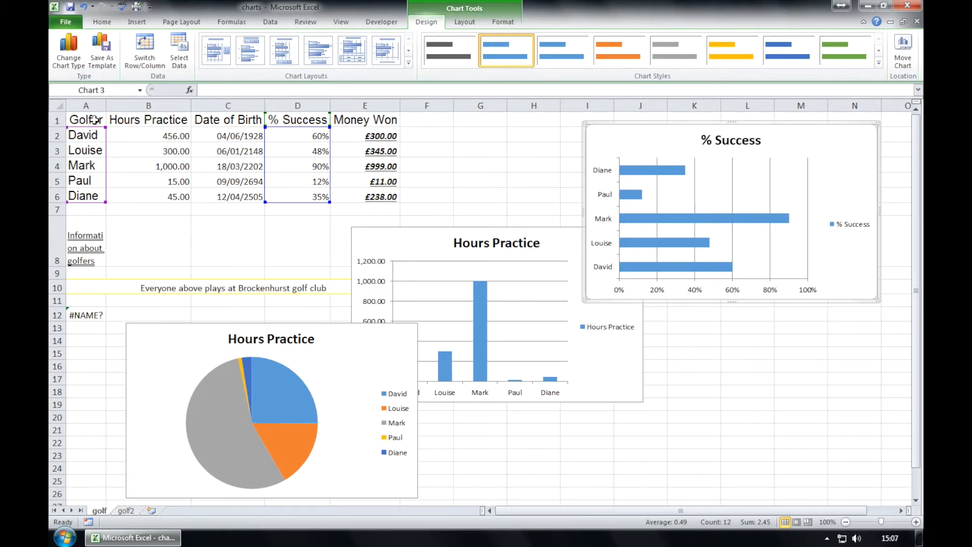
Insert a 2-D line chart of Golfer and Money Won from A1:A6 and E1:E6, and move it below the % Success chart.
left_click_drag(94, 117, 102, 184)
left_click_drag(381, 119, 375, 191)
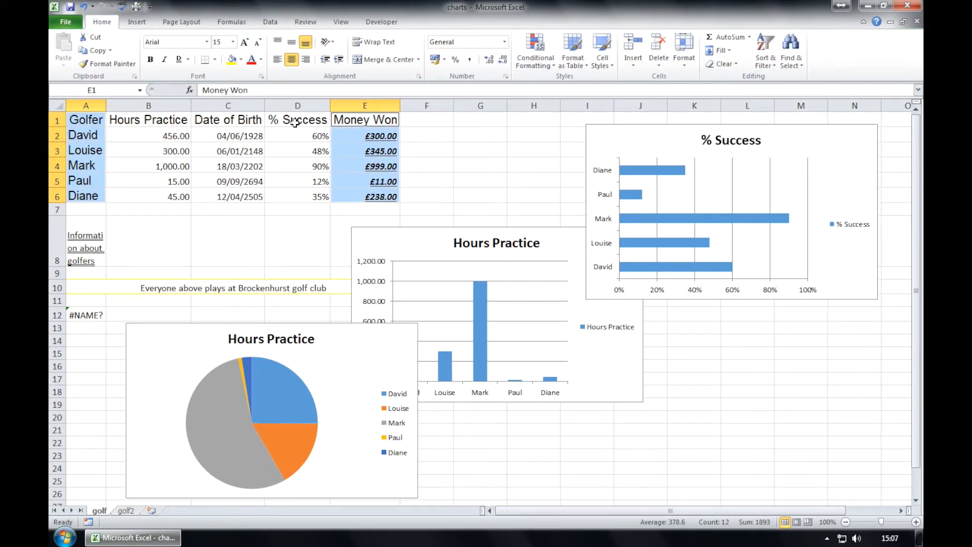
left_click(137, 23)
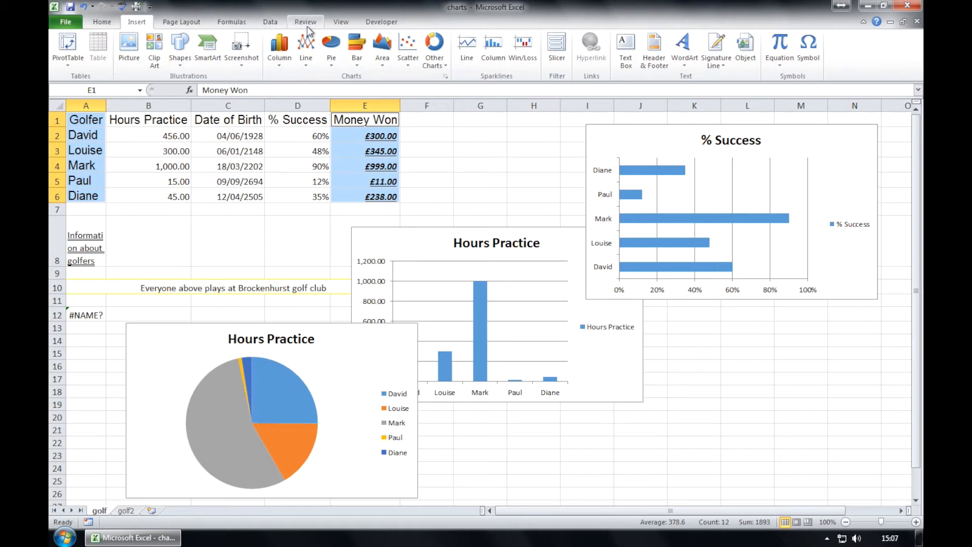
left_click(312, 62)
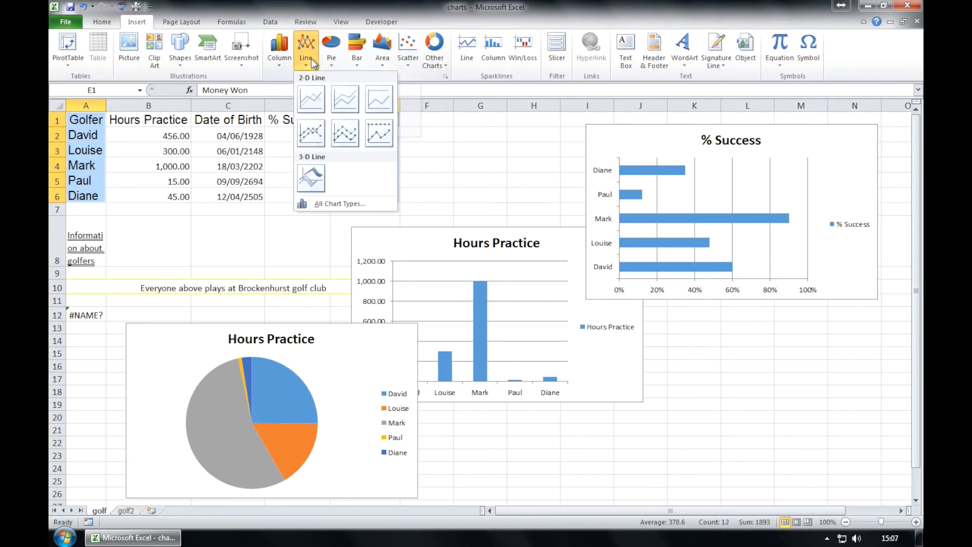
left_click(311, 99)
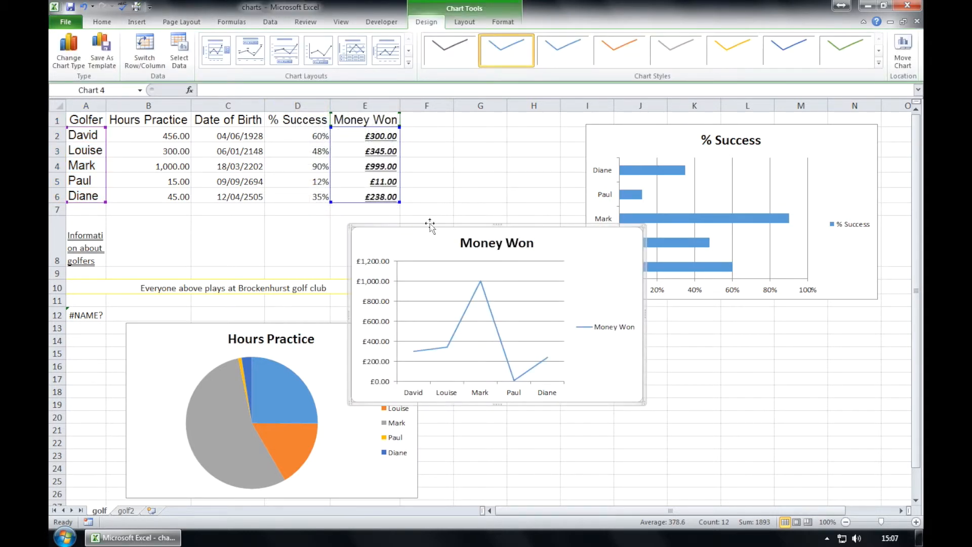
left_click_drag(428, 224, 688, 326)
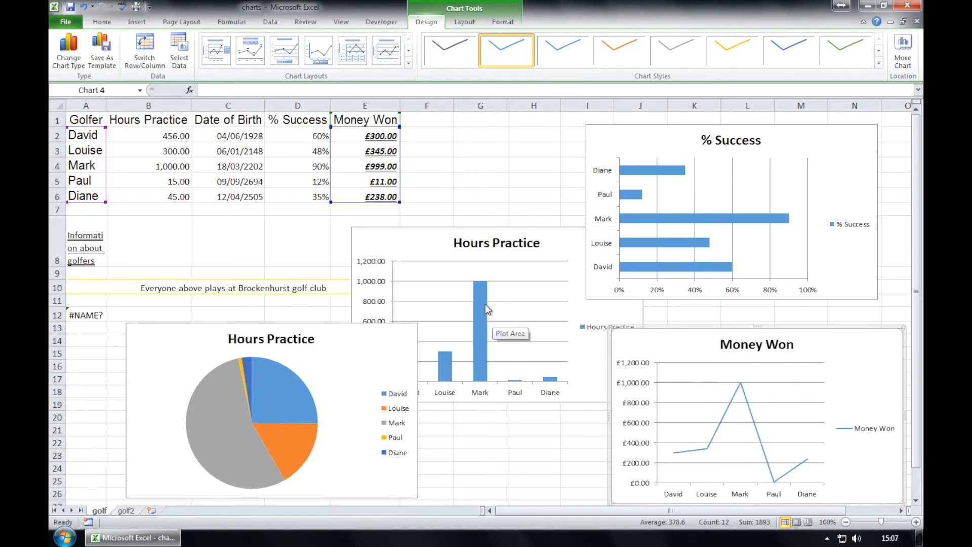
Move the Hours Practice pie chart clear of the column chart's bars and enlarge it to reach about column G, row 34.
left_click(358, 338)
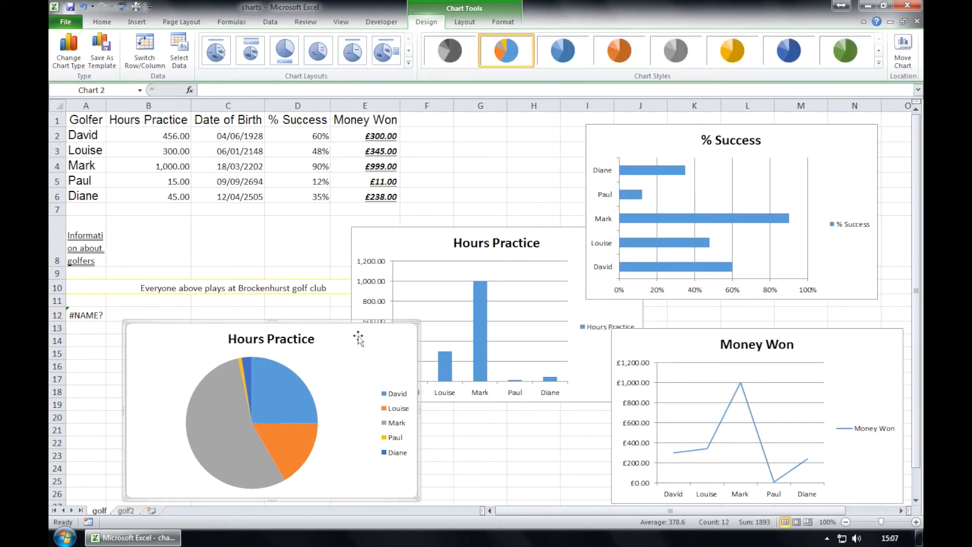
scroll(358, 336, "down", 3)
scroll(358, 336, "up", 3)
left_click_drag(342, 323, 292, 328)
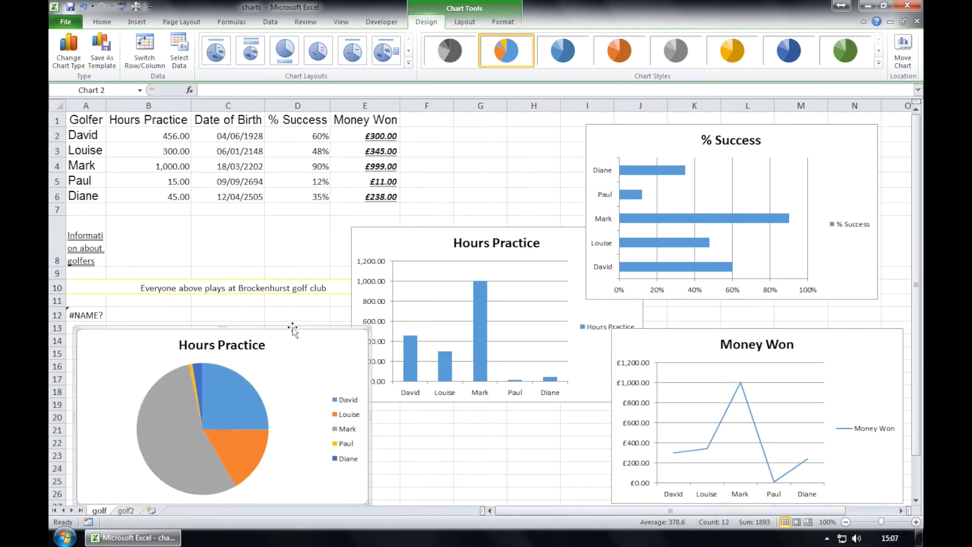
scroll(293, 328, "down", 3)
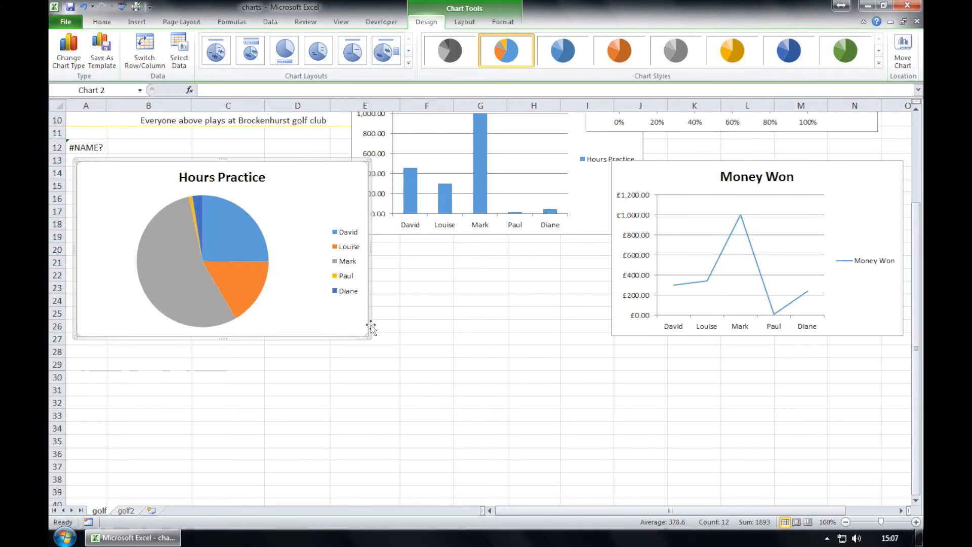
left_click_drag(365, 335, 494, 434)
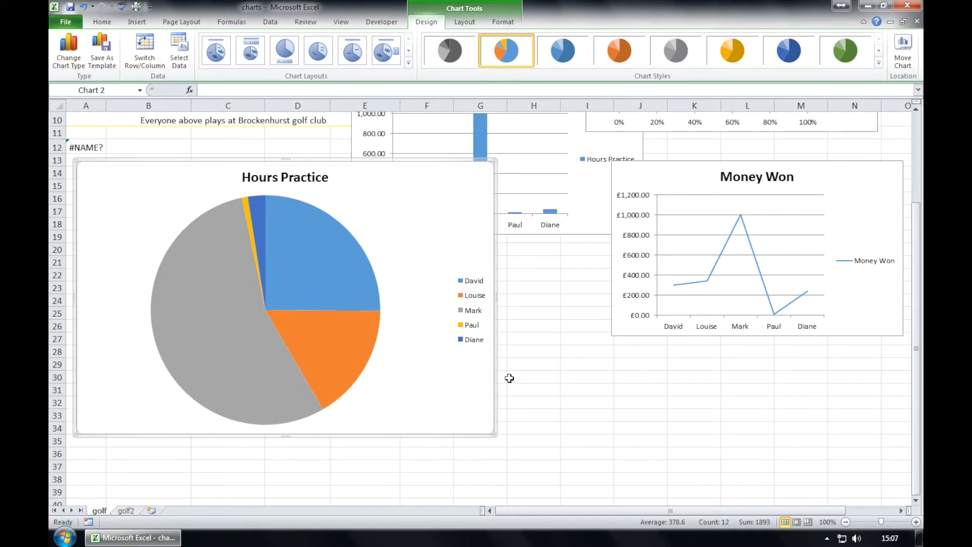
Change the enlarged Hours Practice pie chart to a 3-D Cylinder column chart.
mouse_move(353, 295)
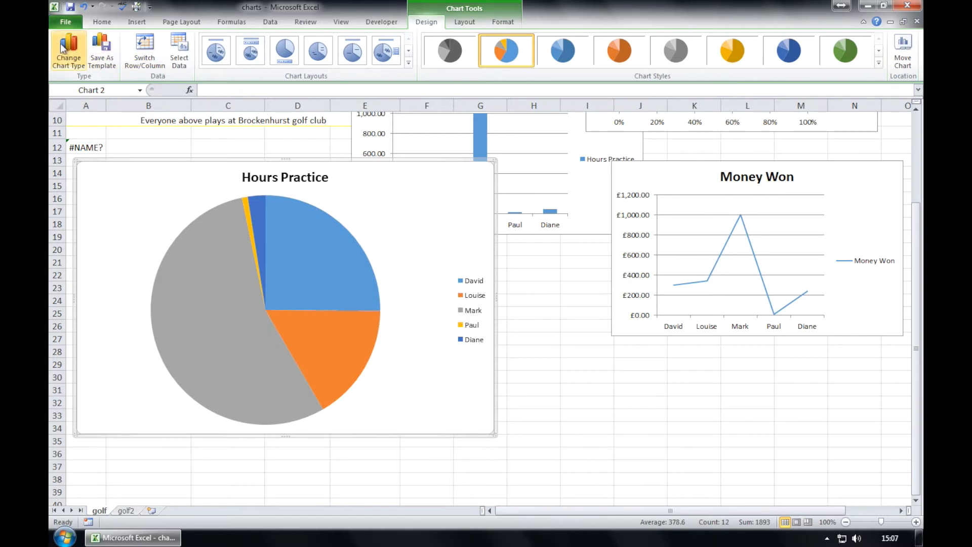
left_click(78, 59)
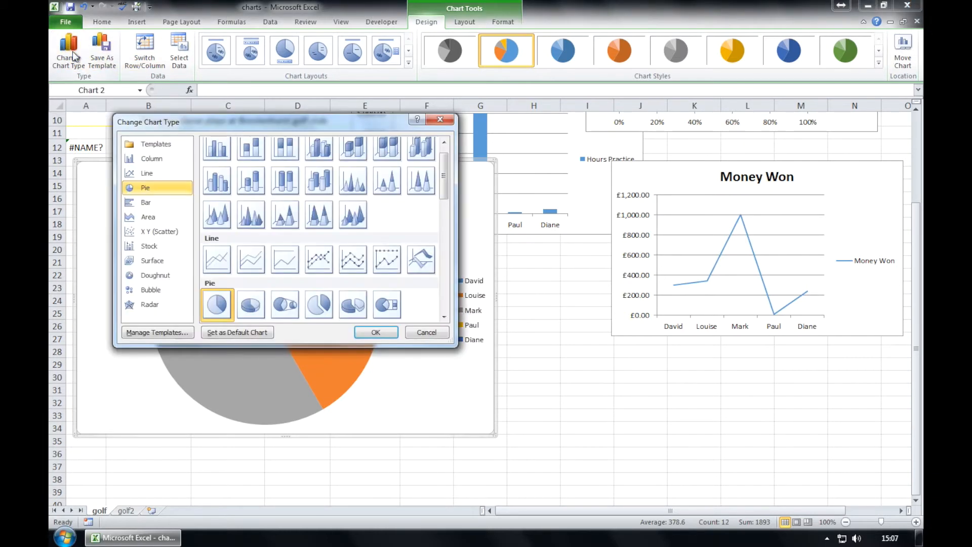
left_click(319, 179)
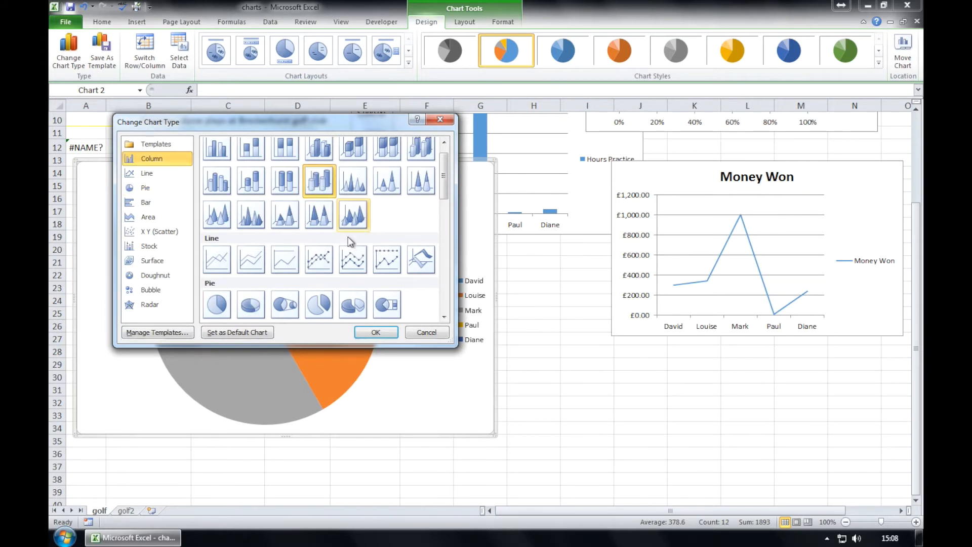
left_click(377, 332)
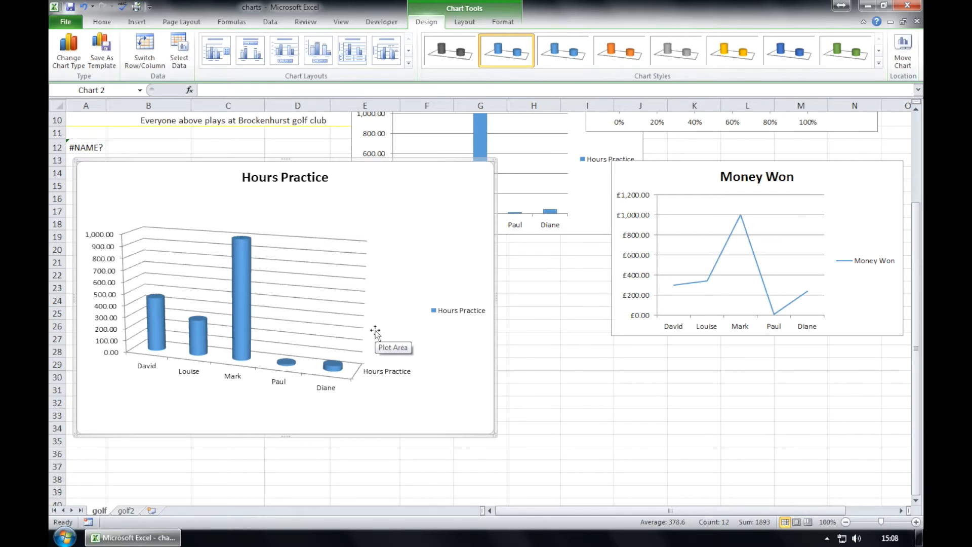
Replace the cylinder chart's title with "Golfer Money".
left_click(259, 176)
left_click_drag(259, 180, 330, 178)
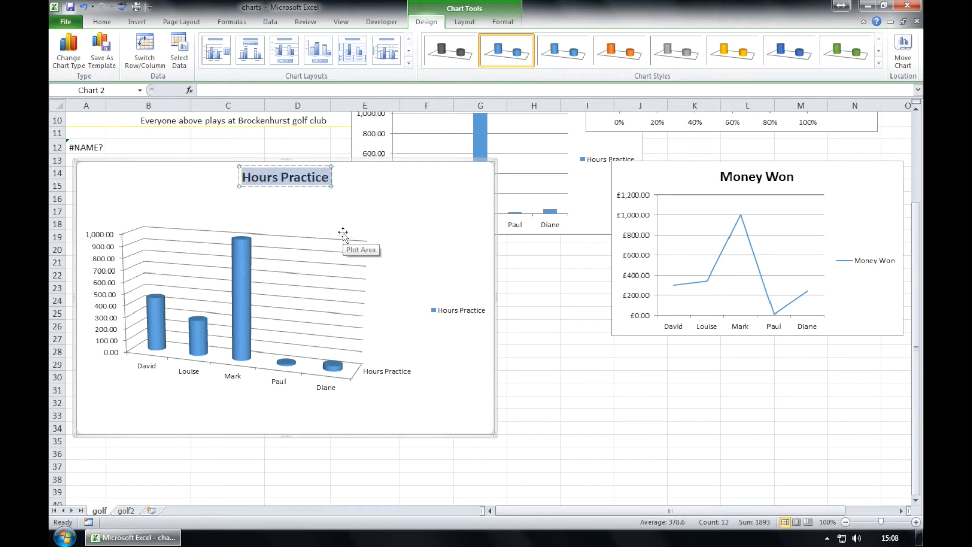
type("G")
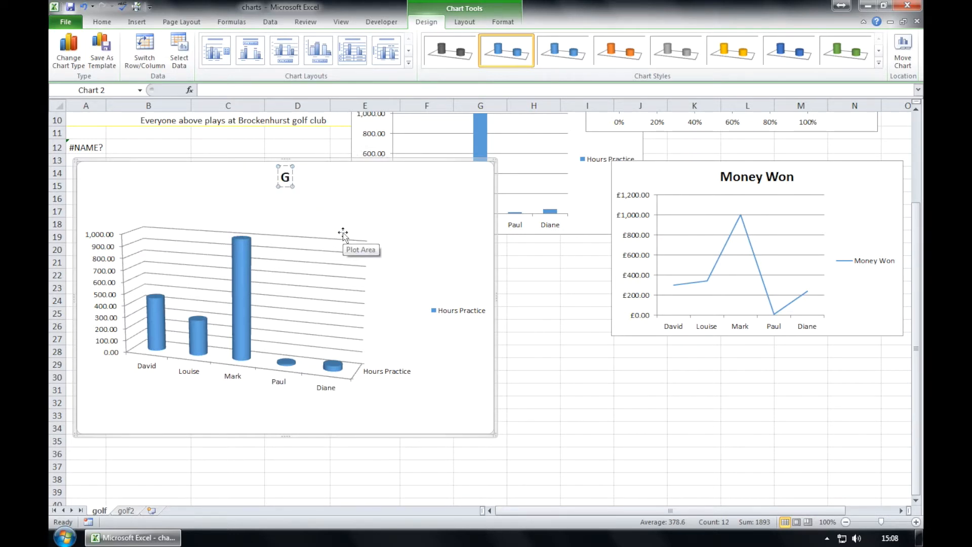
type("olfer Money")
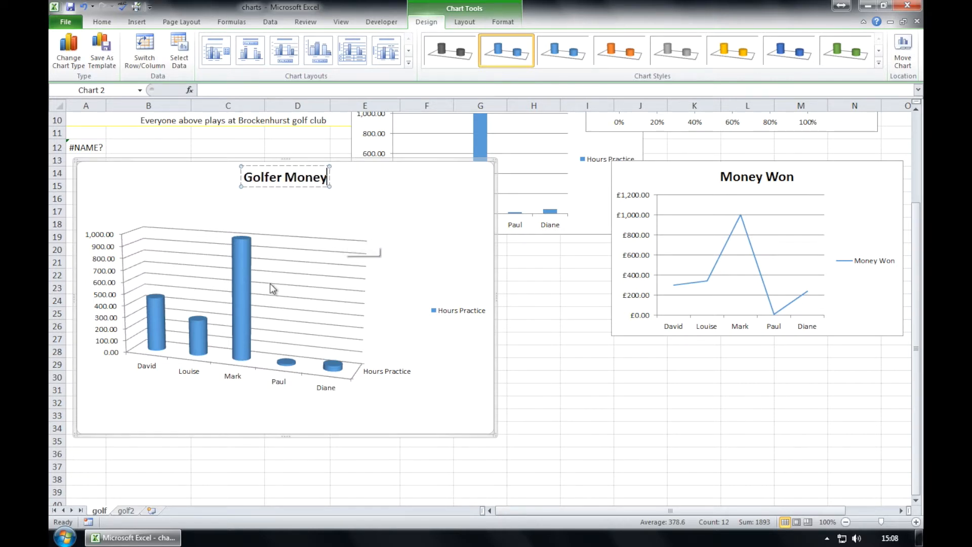
Show data labels on the Hours Practice series of the Golfer Money cylinder chart.
left_click(241, 252)
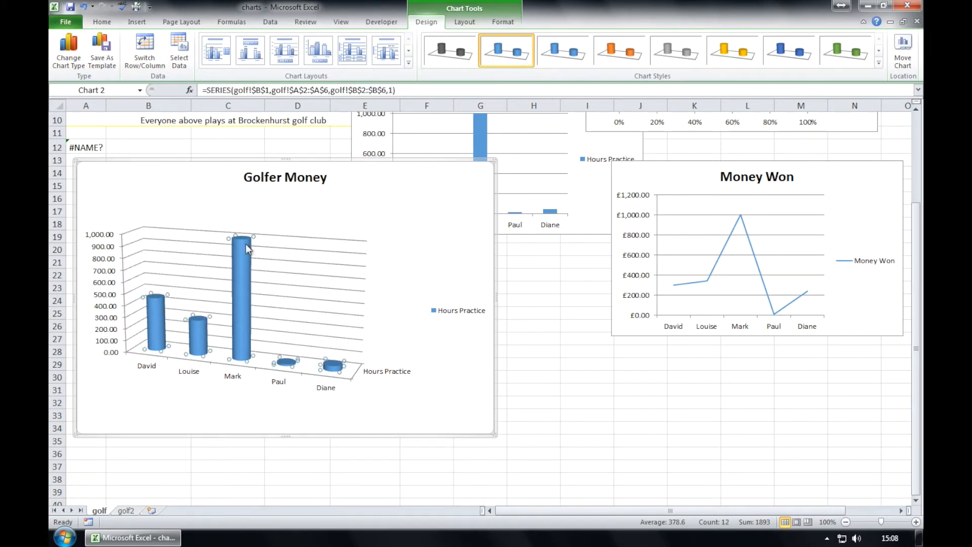
left_click(202, 330)
left_click(286, 262)
left_click(249, 283)
left_click(463, 24)
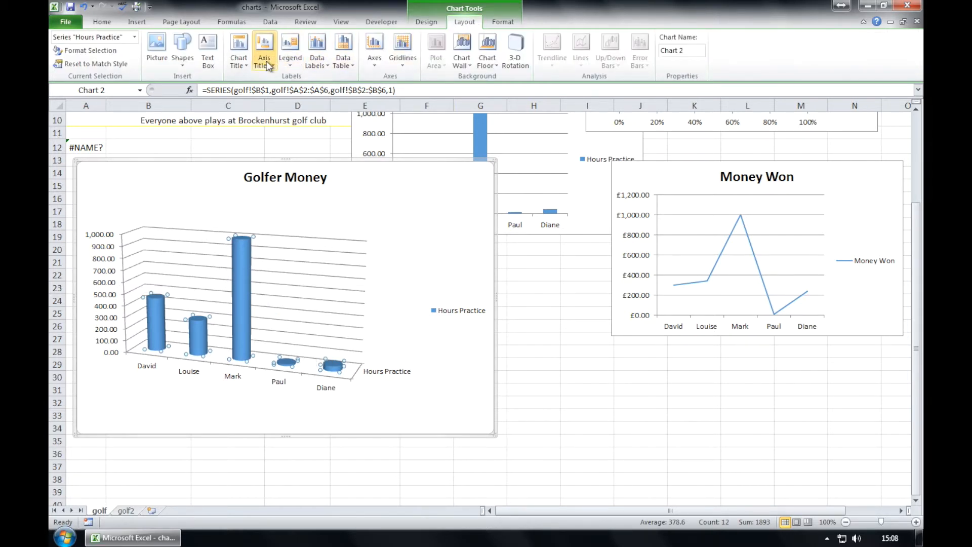
left_click(319, 57)
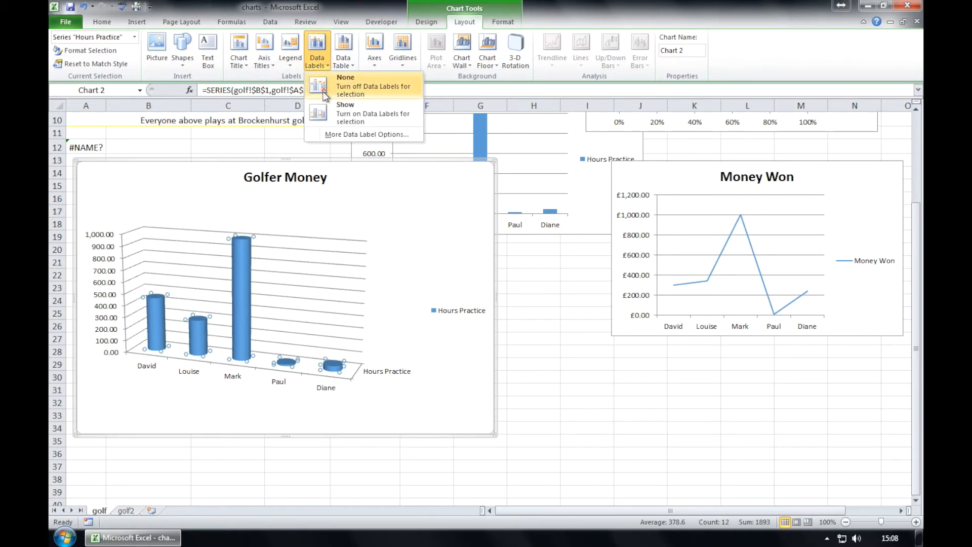
left_click(330, 113)
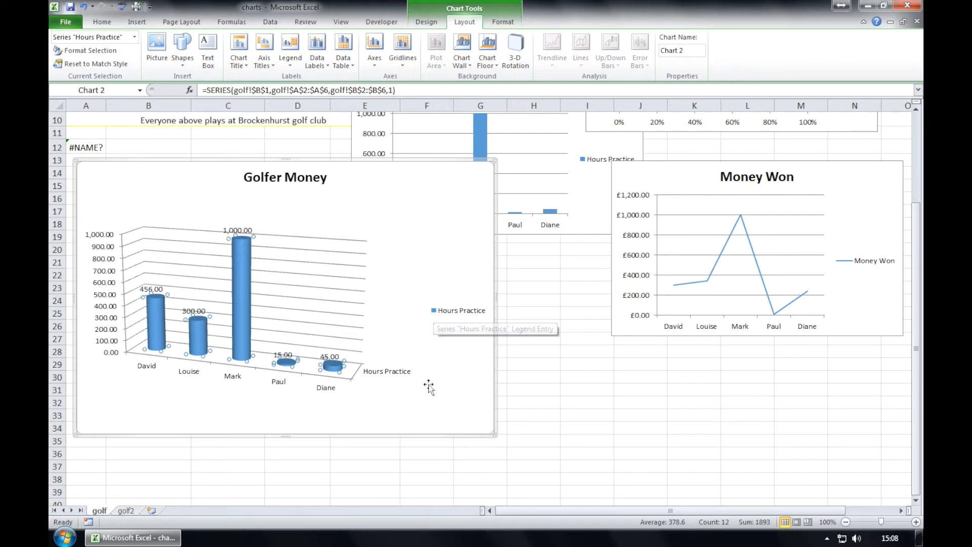
left_click(428, 257)
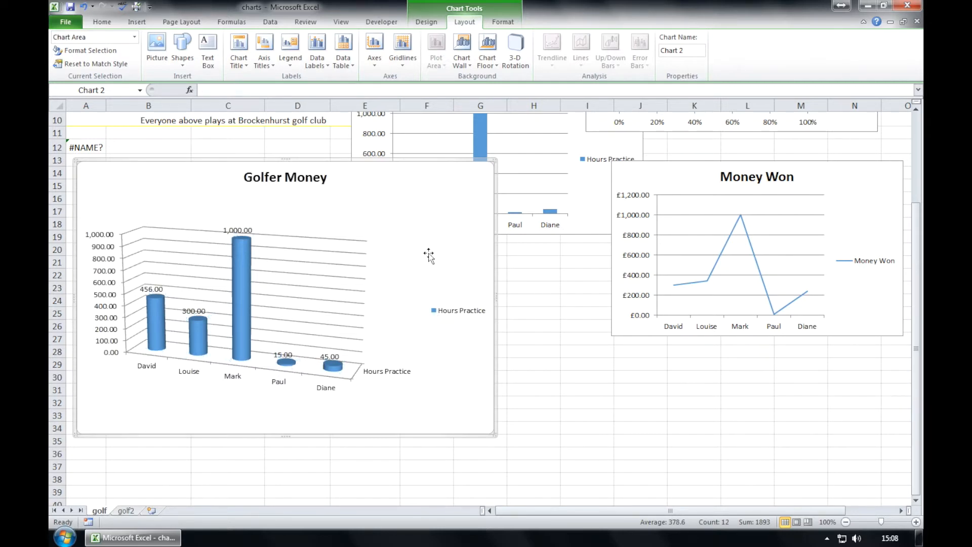
Fill the walls of the Golfer Money chart with standard yellow.
left_click(330, 264)
left_click(502, 26)
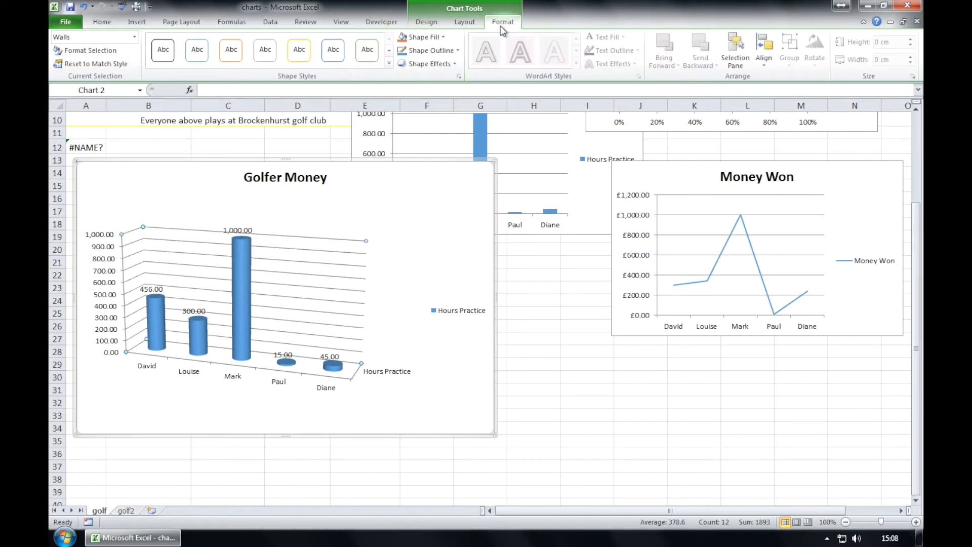
left_click(445, 38)
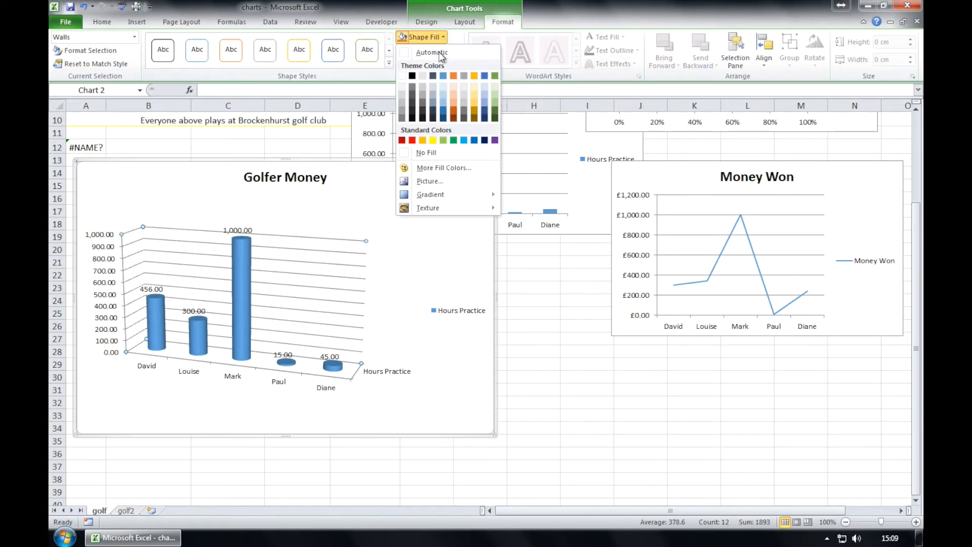
left_click(433, 141)
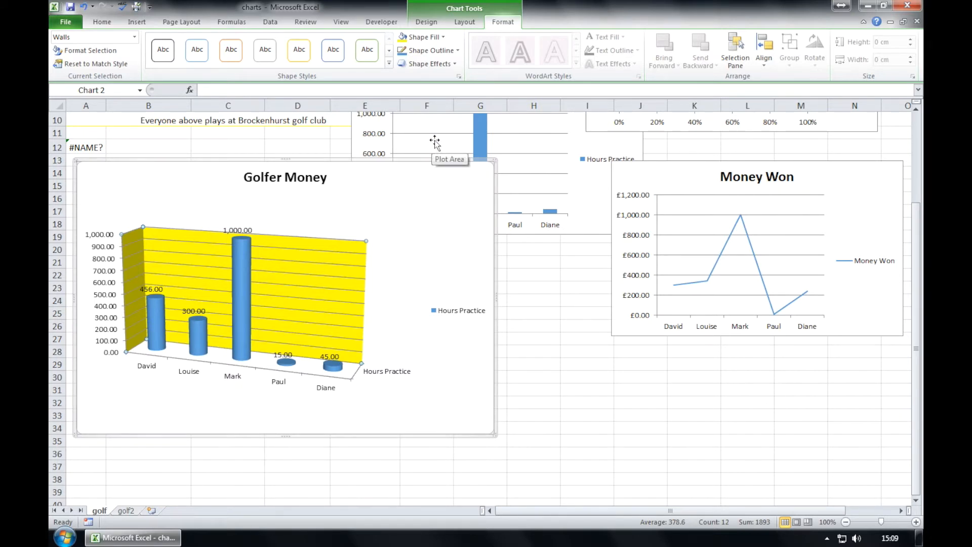
Fill the legend of the Golfer Money chart with standard red.
left_click(448, 313)
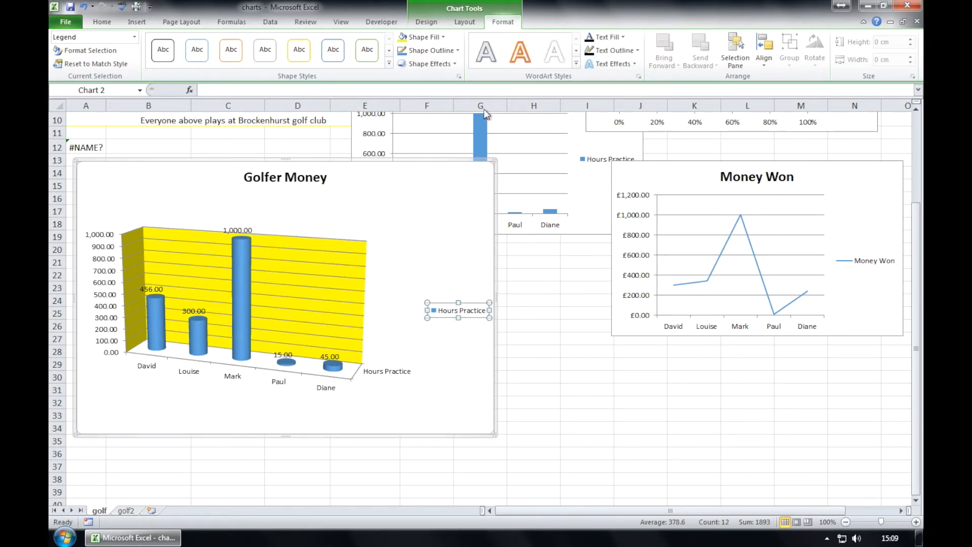
left_click(441, 37)
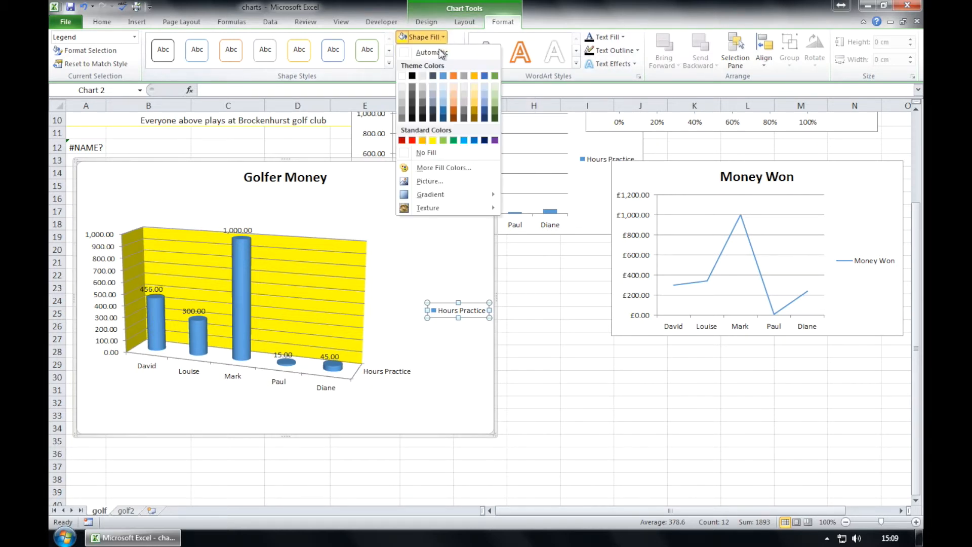
left_click(413, 141)
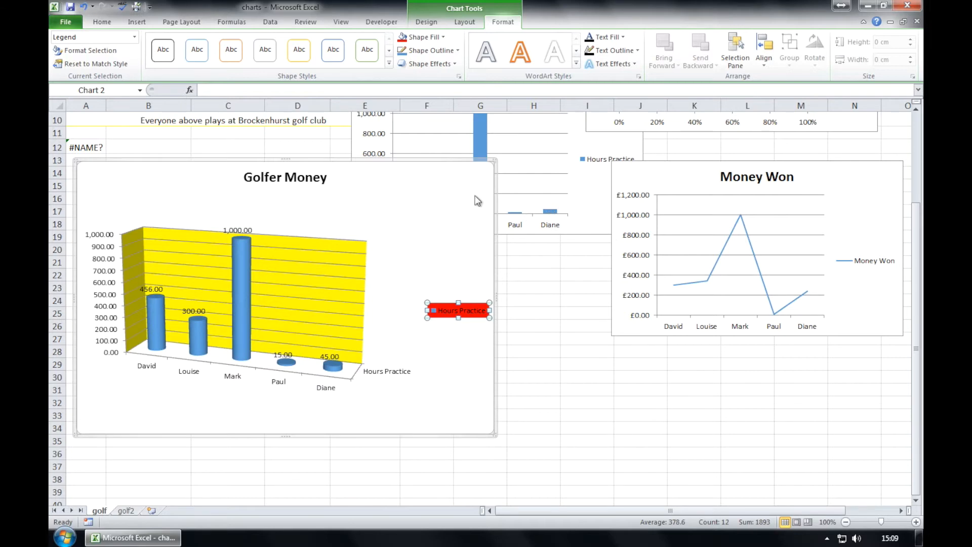
Fill all cylinders of the Hours Practice series in the Golfer Money chart with standard red.
left_click(244, 261)
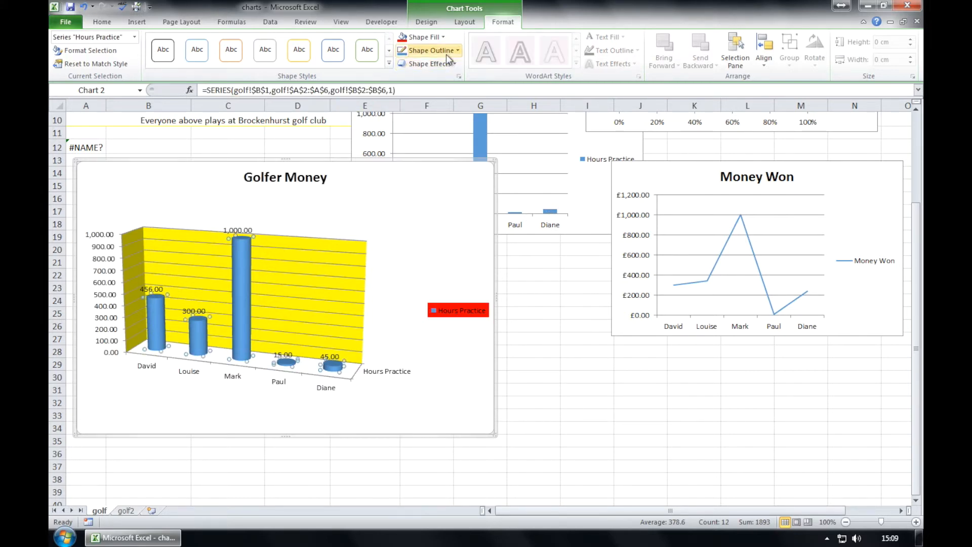
left_click(441, 38)
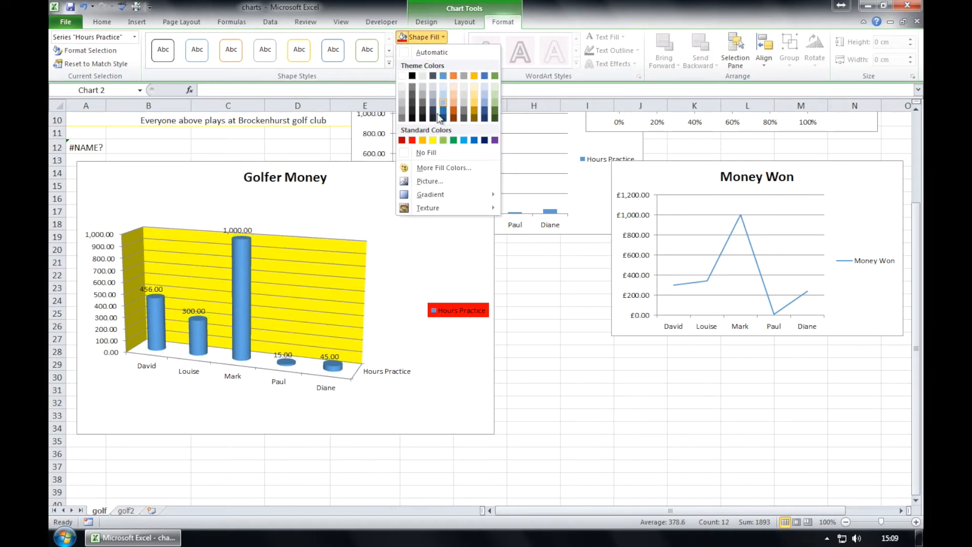
left_click(412, 140)
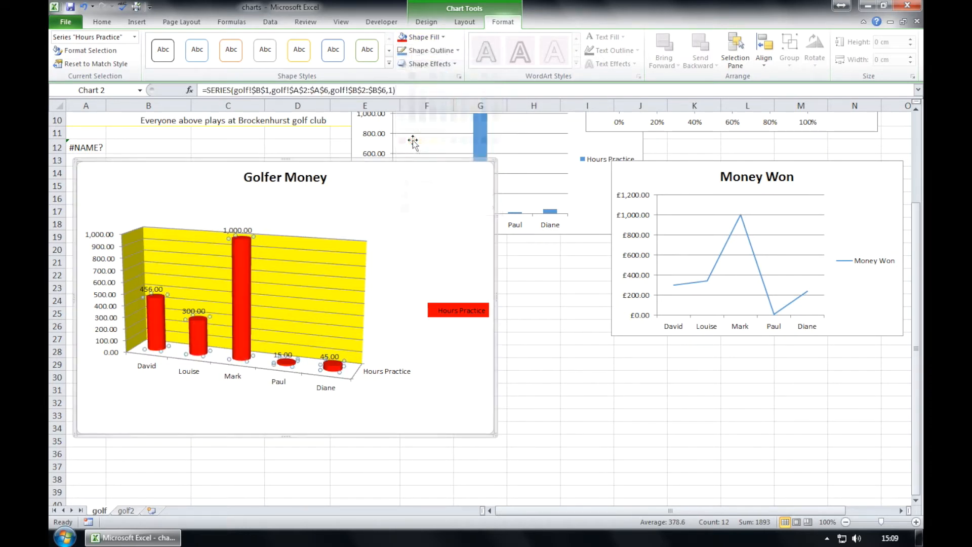
left_click(412, 219)
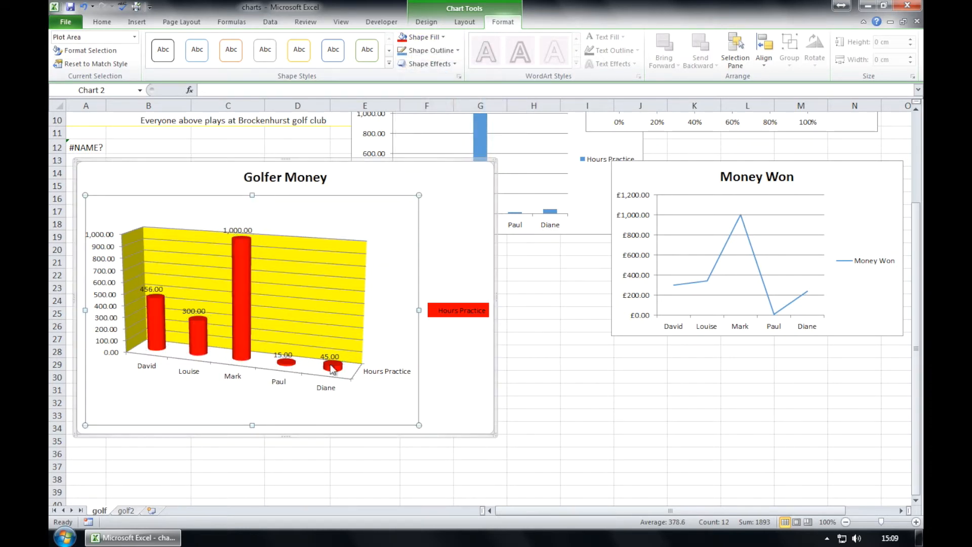
Fill only the tallest cylinder of the Golfer Money chart with standard purple and only the second cylinder with standard orange.
left_click(235, 318)
left_click(237, 306)
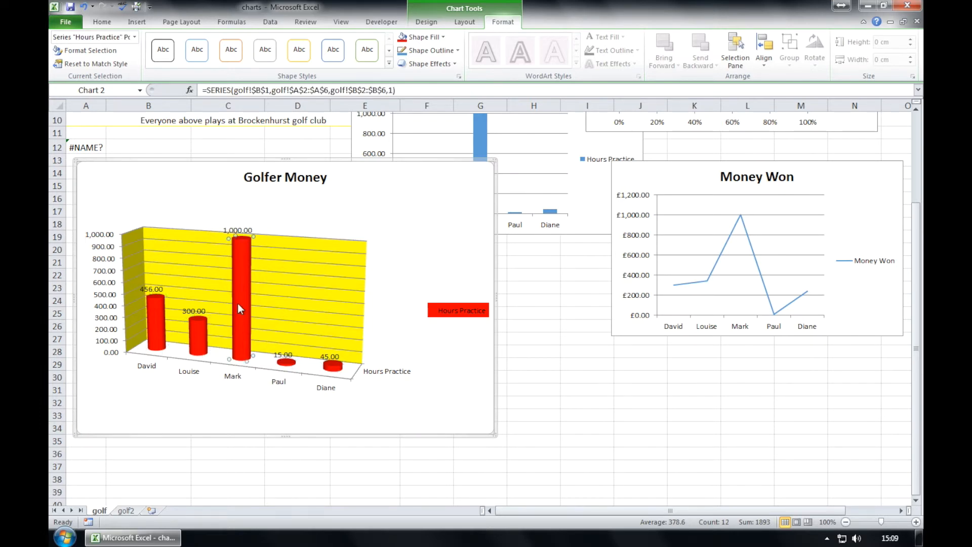
left_click(443, 38)
left_click(494, 140)
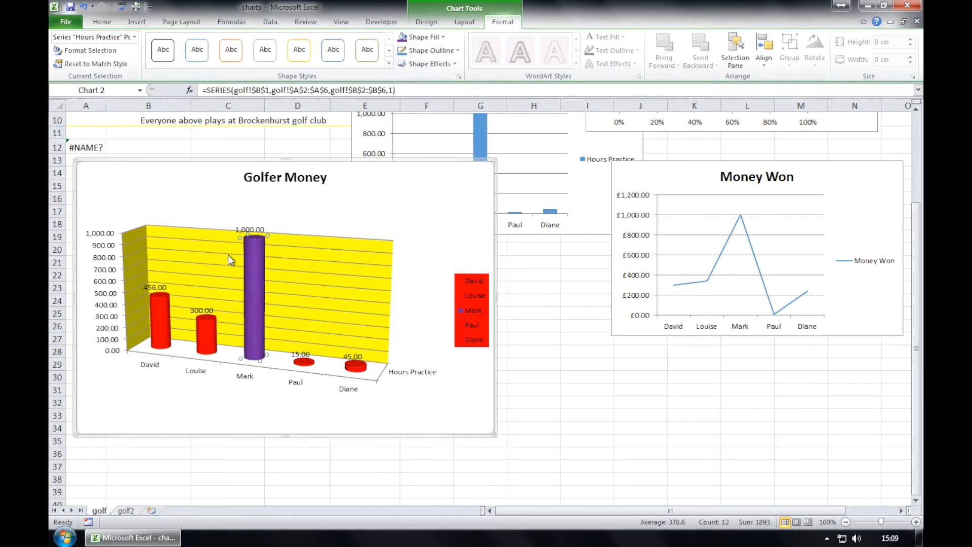
left_click(206, 326)
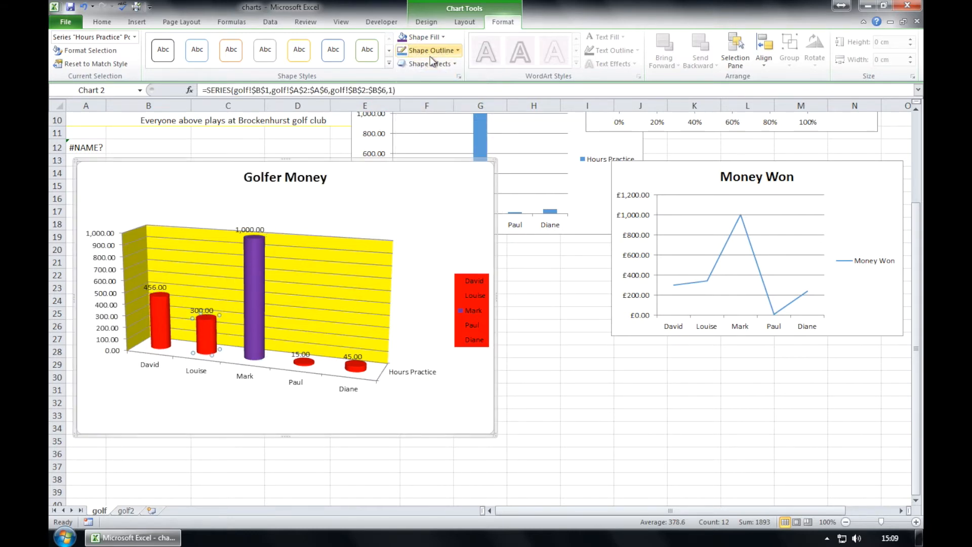
left_click(435, 38)
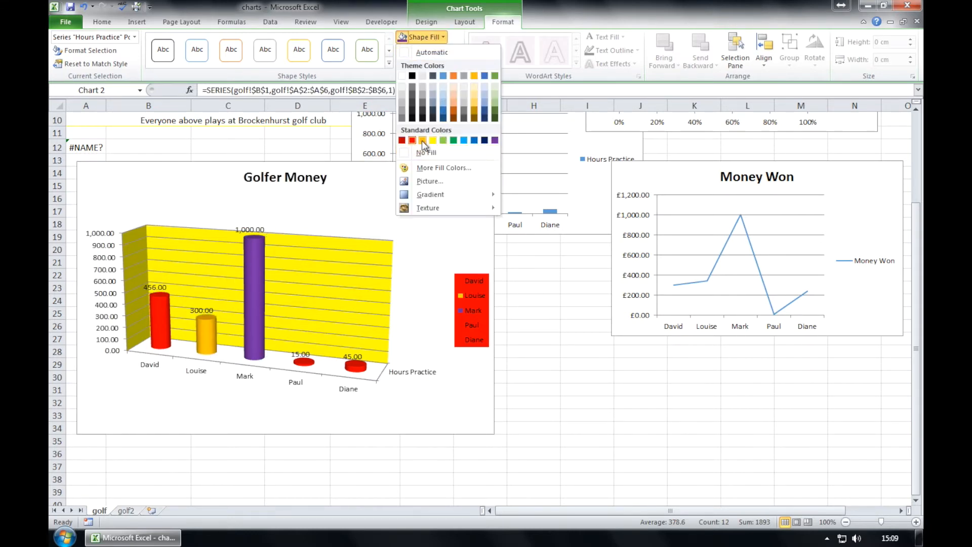
left_click(422, 140)
Fill the whole Hours Practice series of the Golfer Money chart with standard light blue.
left_click(254, 244)
left_click(435, 38)
left_click(464, 140)
left_click(429, 207)
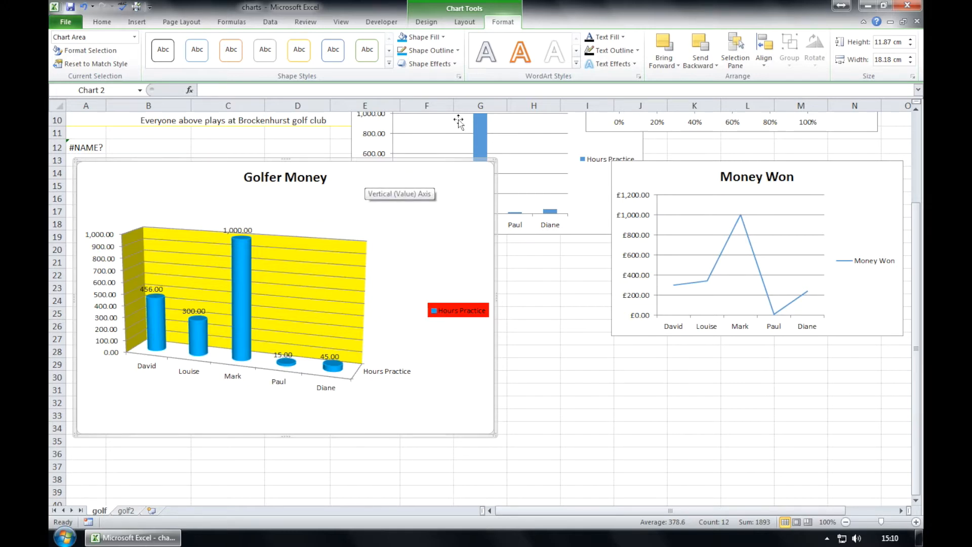
Add a horizontal axis title below the axis and a rotated vertical axis title to the Golfer Money chart.
left_click(465, 23)
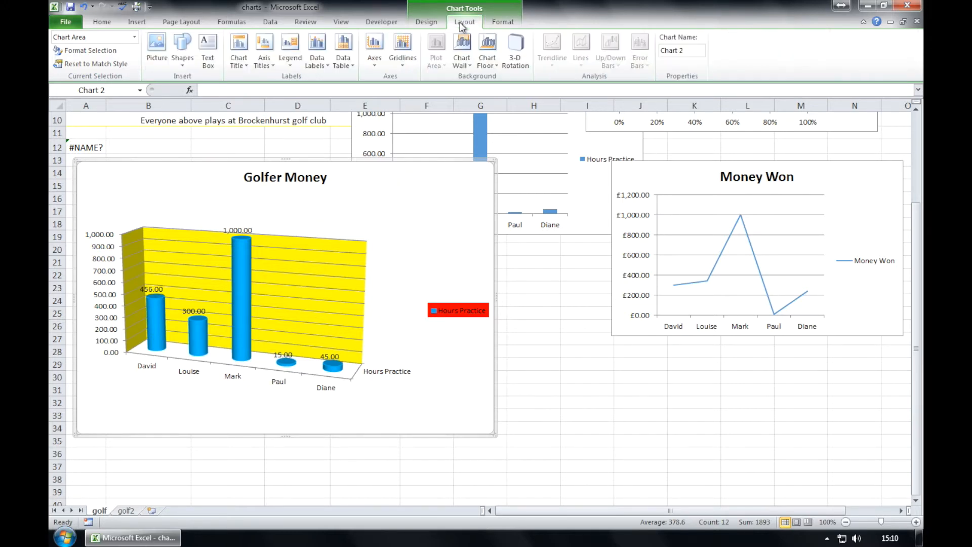
left_click(267, 63)
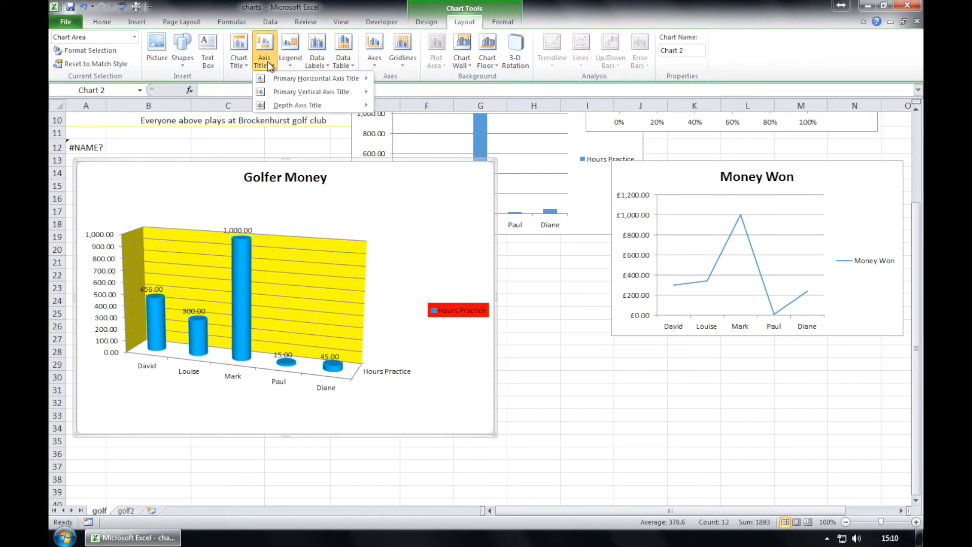
mouse_move(290, 77)
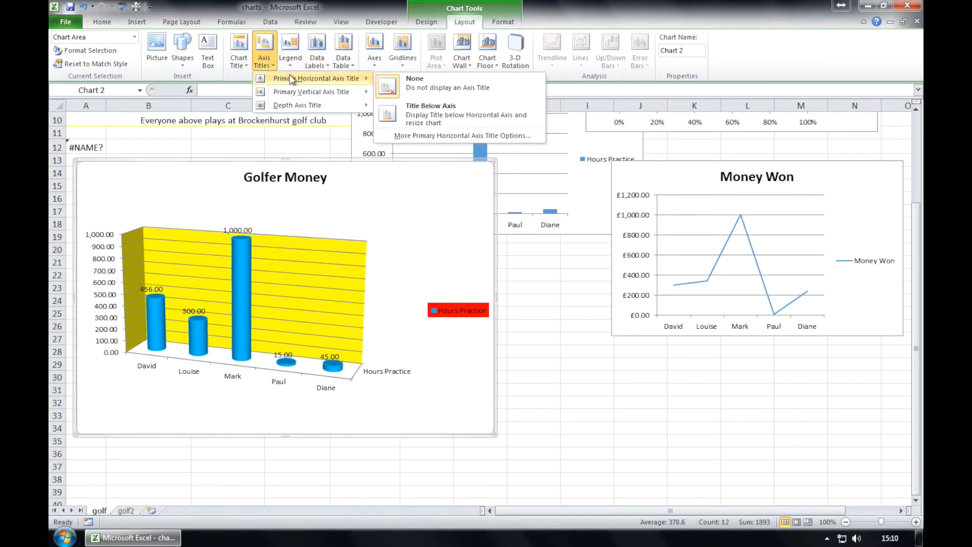
left_click(446, 107)
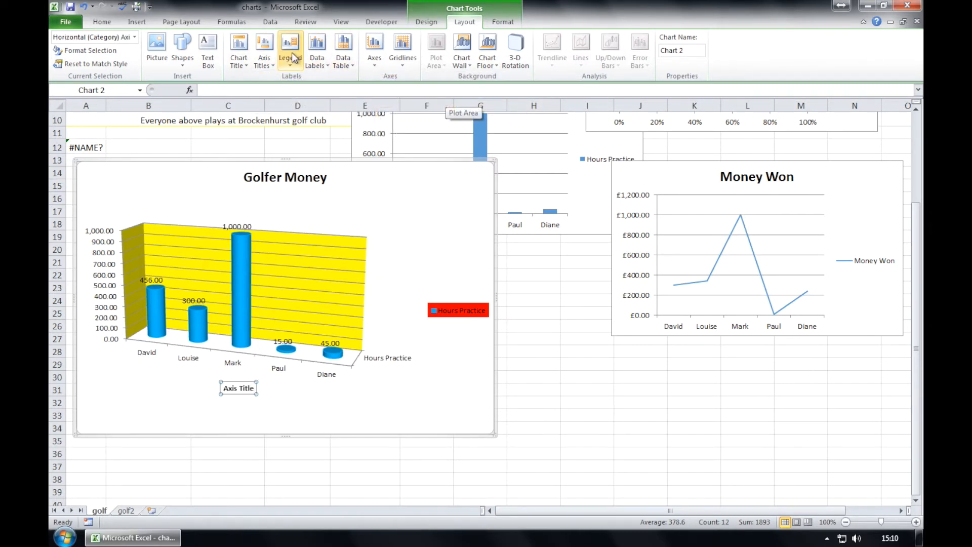
left_click(268, 60)
mouse_move(288, 88)
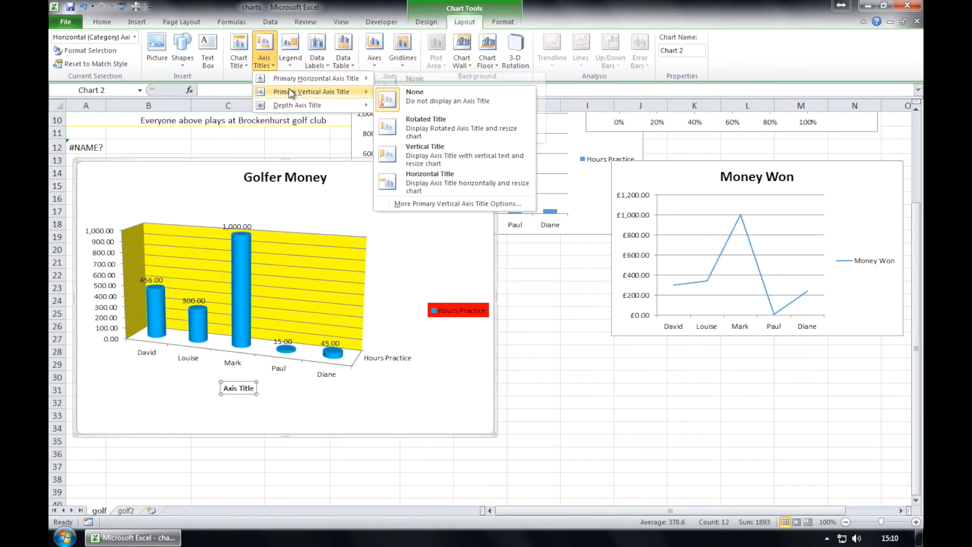
left_click(458, 129)
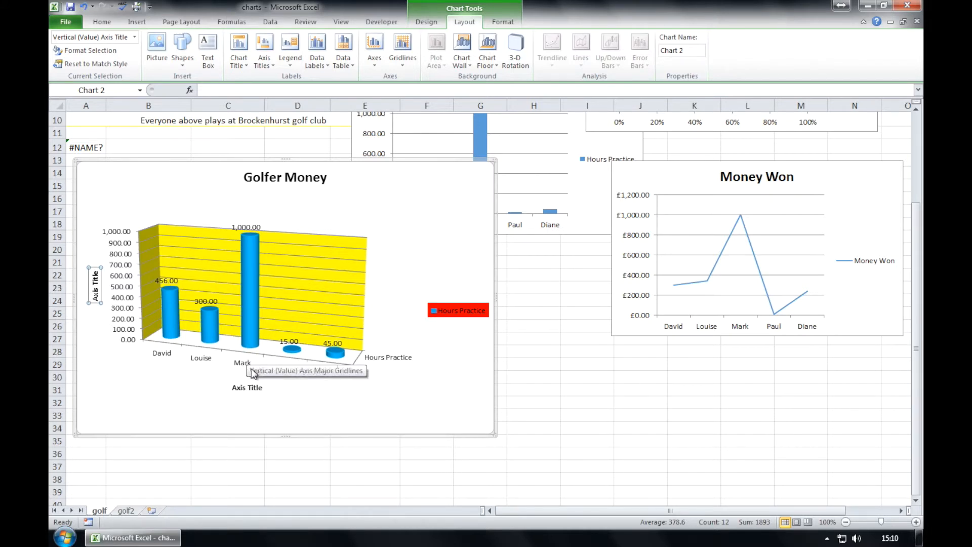
Replace the horizontal axis title's text with "Golfer Name" and the vertical axis title's text with "Money Won".
left_click(246, 387)
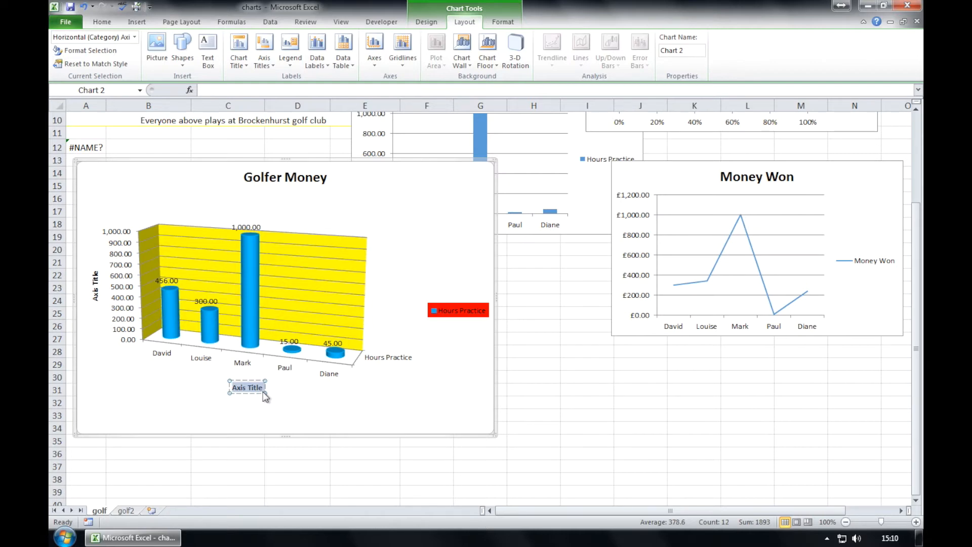
type("Golfer Name")
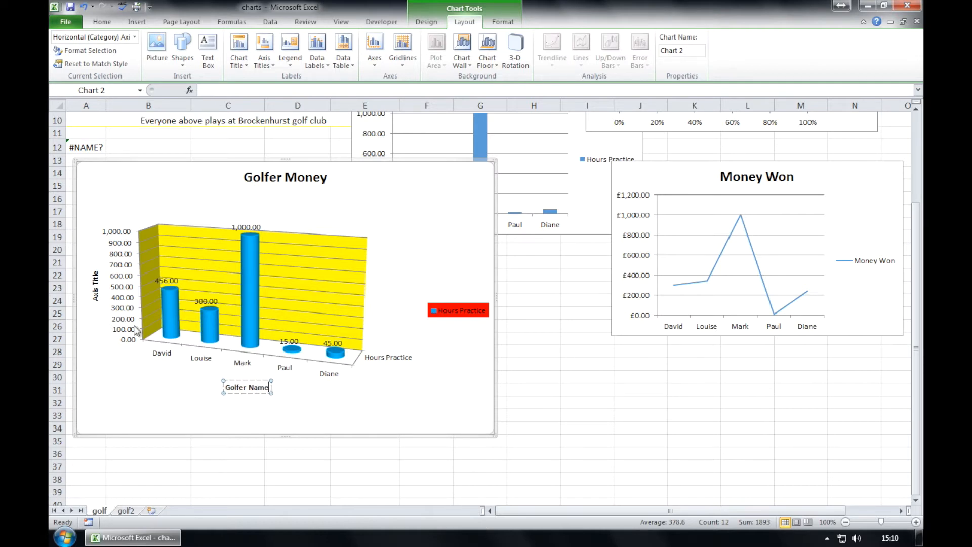
left_click(94, 288)
triple_click(94, 281)
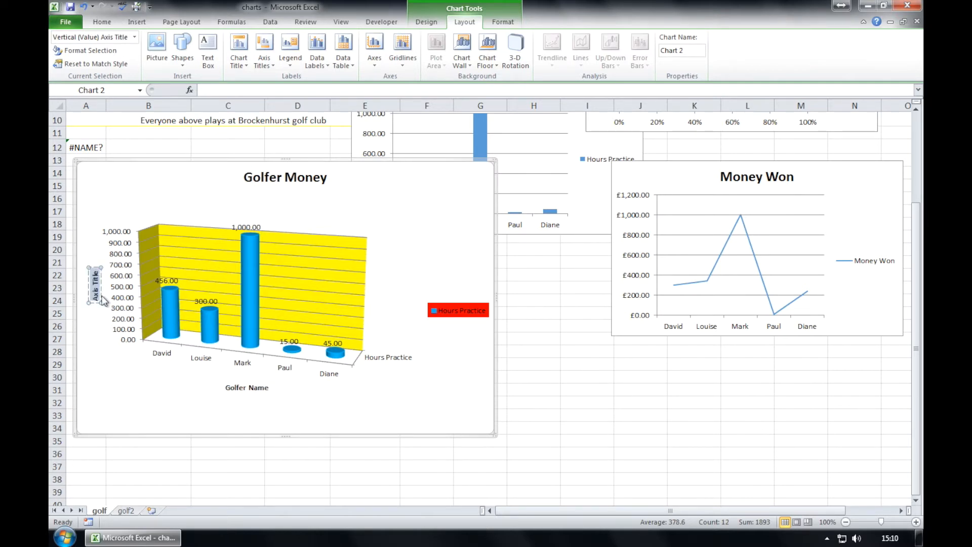
type("Money")
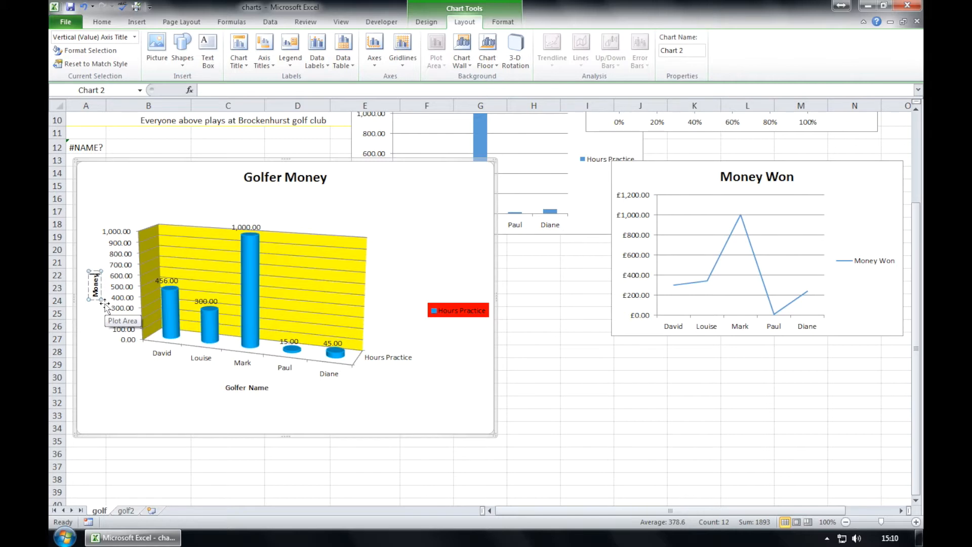
type(" Won")
left_click(108, 342)
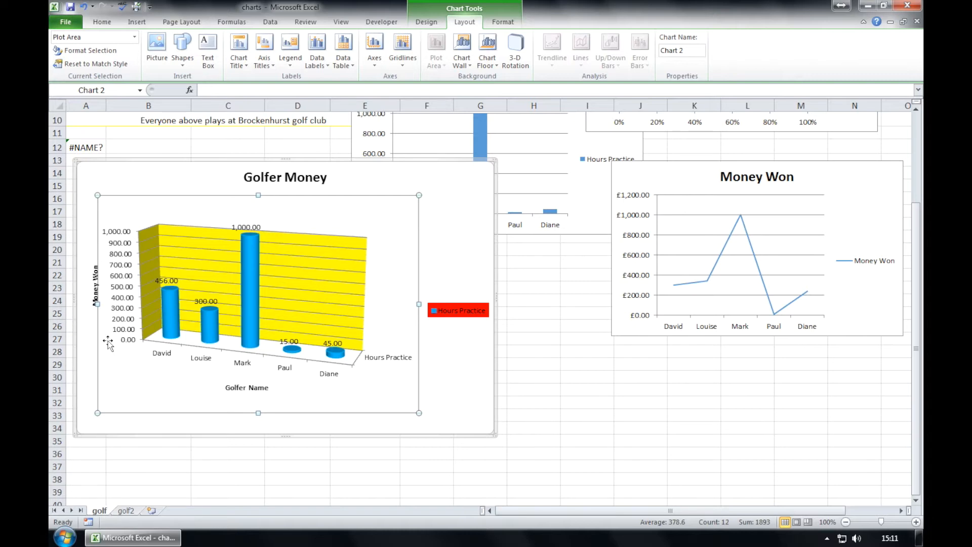
Format the "Golfer Money" chart title in Arial, size 15.
left_click(281, 178)
left_click_drag(245, 177, 315, 171)
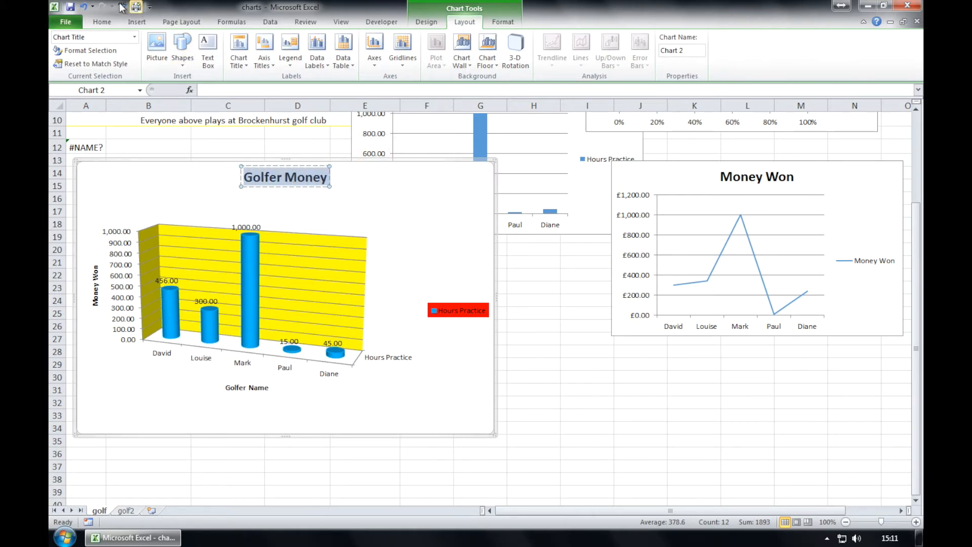
left_click(107, 22)
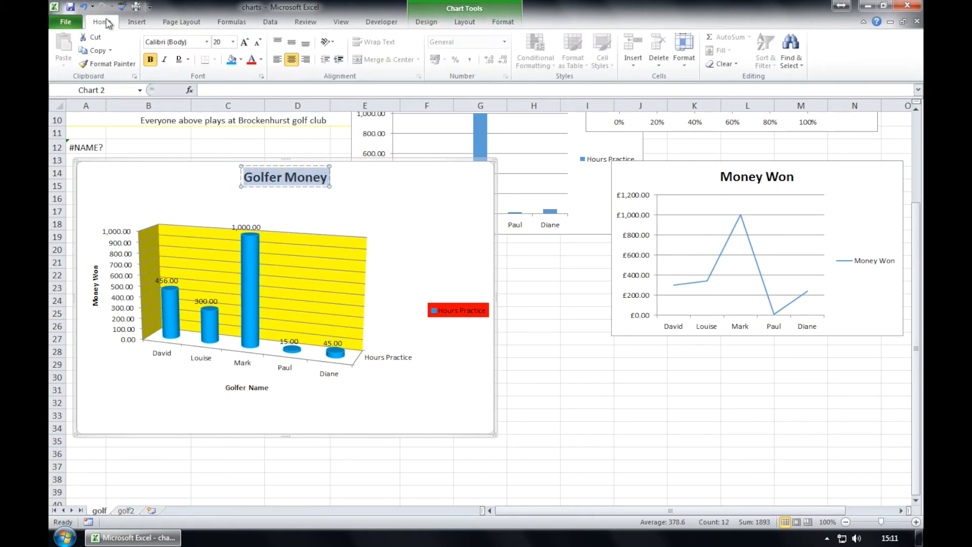
left_click(206, 42)
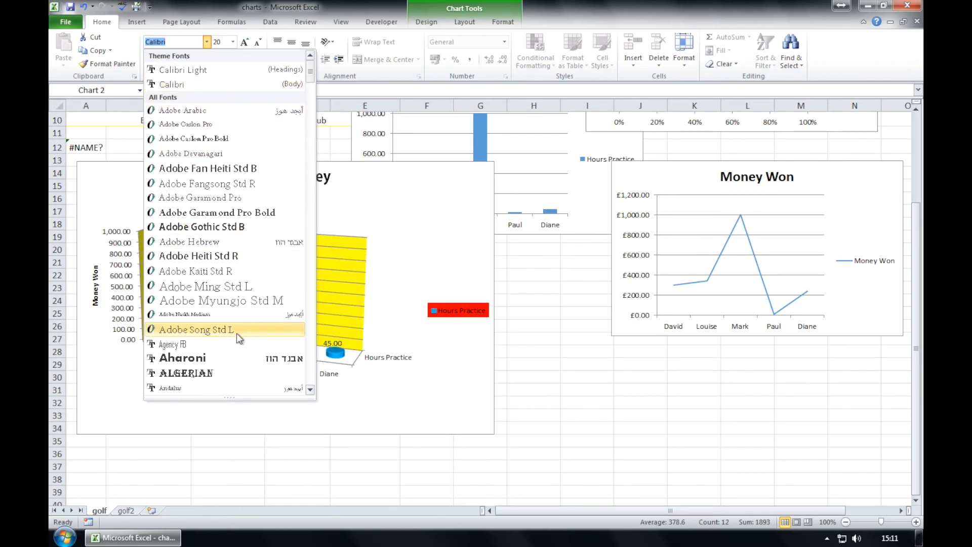
scroll(235, 333, "down", 4)
left_click(209, 284)
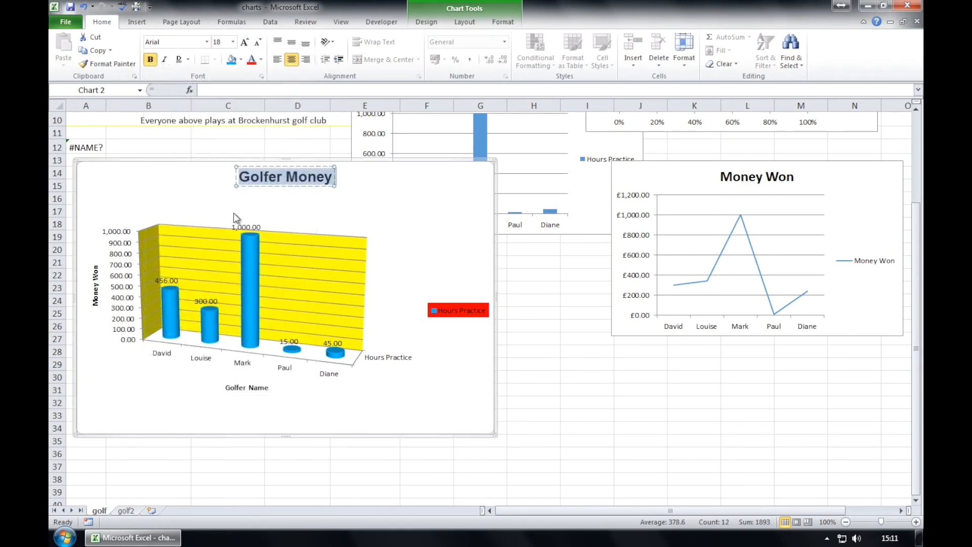
left_click(233, 41)
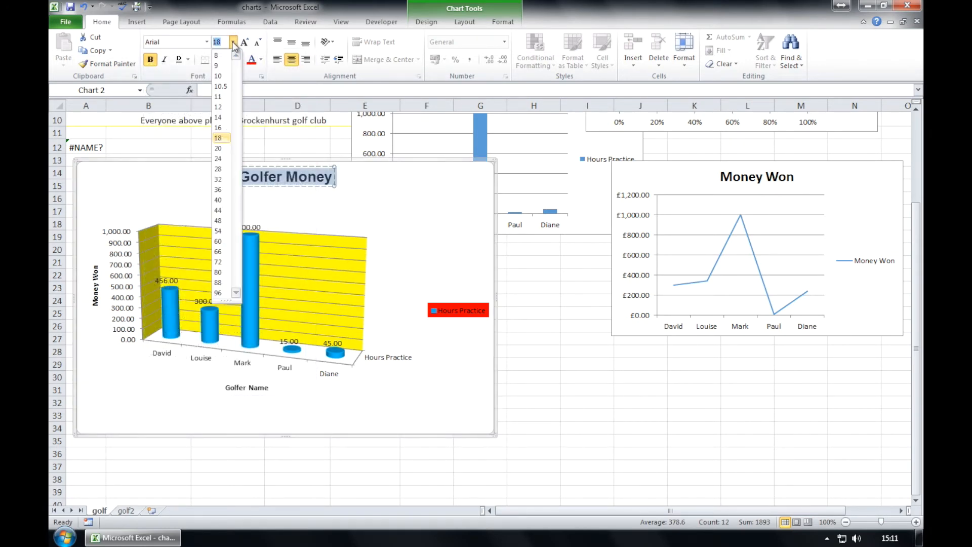
left_click(232, 41)
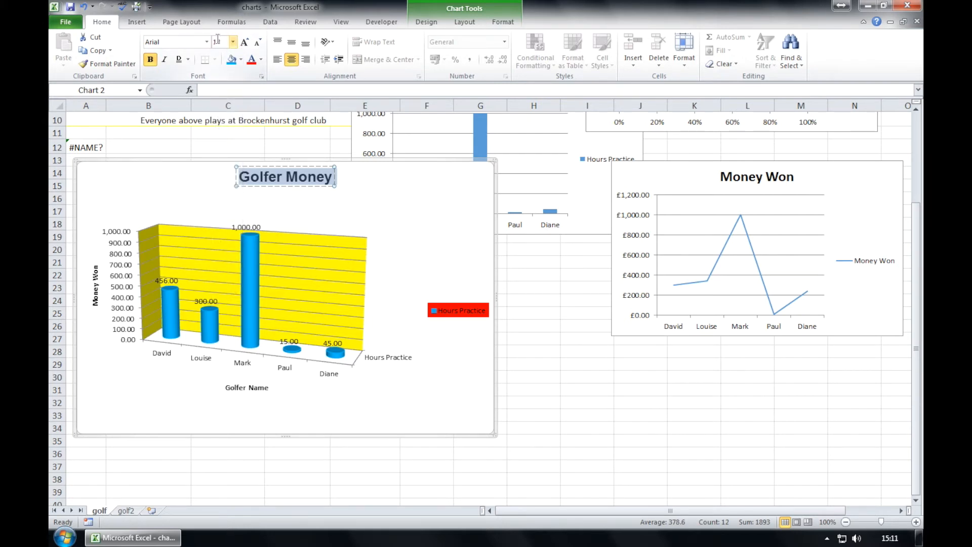
key("BackSpace")
type("5")
key("Return")
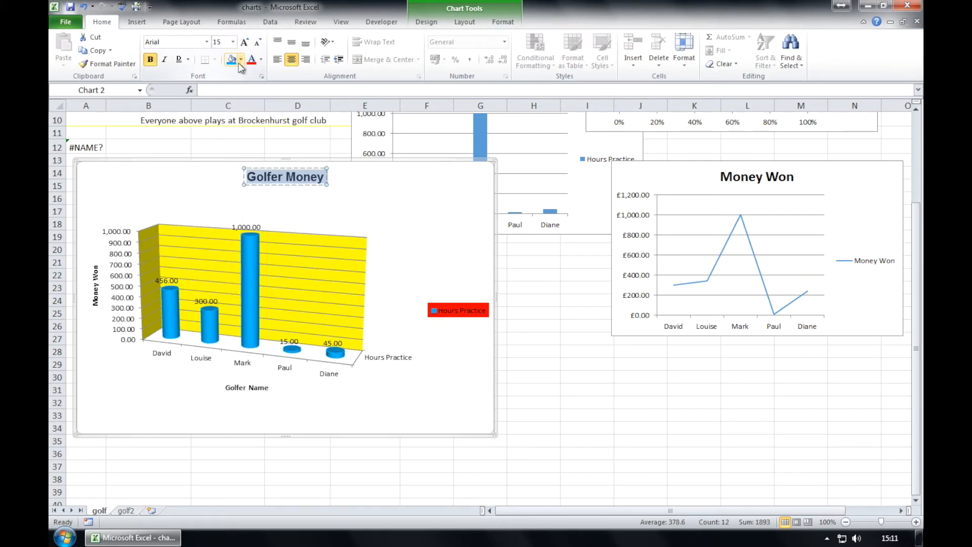
Format the horizontal axis title "Golfer Name" in Arial, size 15.
left_click(232, 386)
left_click_drag(225, 387, 271, 387)
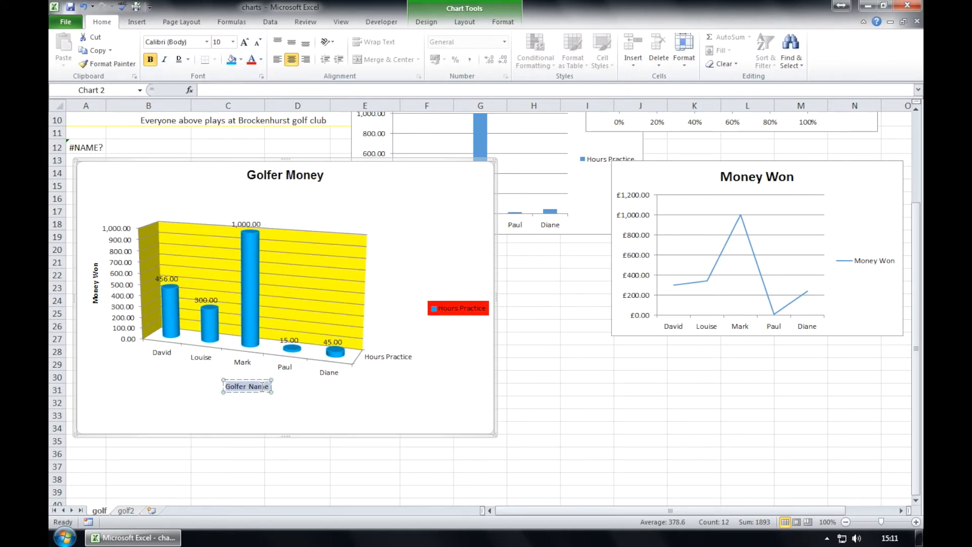
left_click(206, 42)
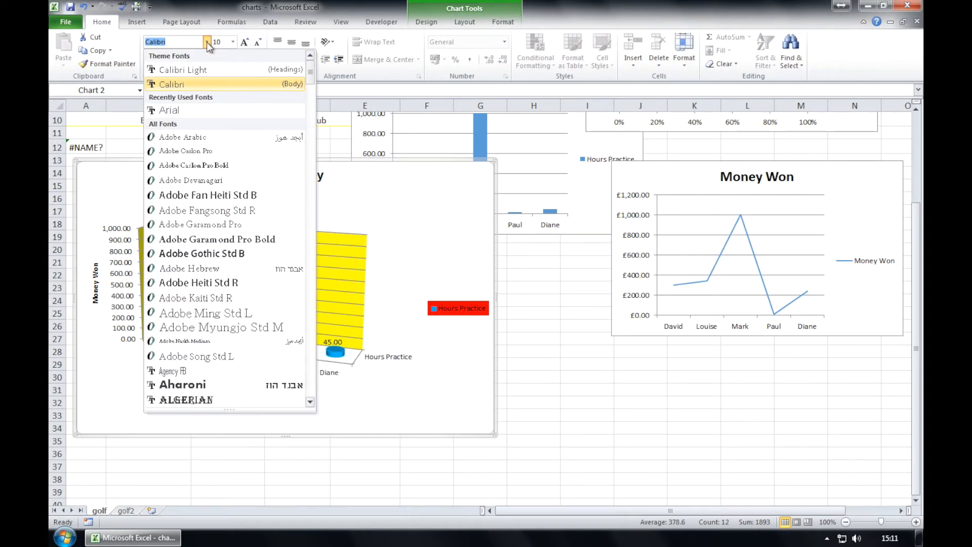
left_click(205, 109)
left_click(221, 43)
type("1")
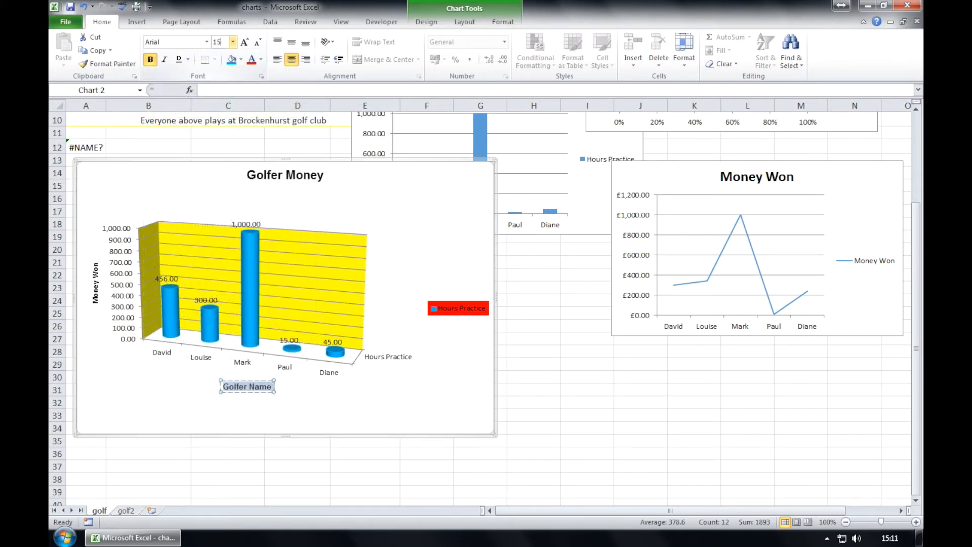
type("5")
key("Return")
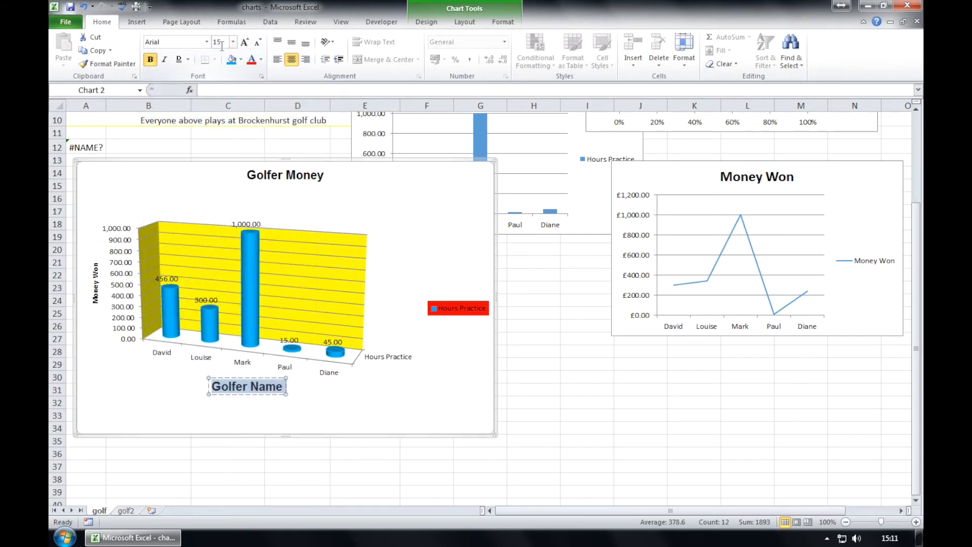
Format the vertical axis title "Money Won" in Arial, size 15.
left_click(96, 281)
left_click_drag(95, 259, 95, 299)
left_click(207, 41)
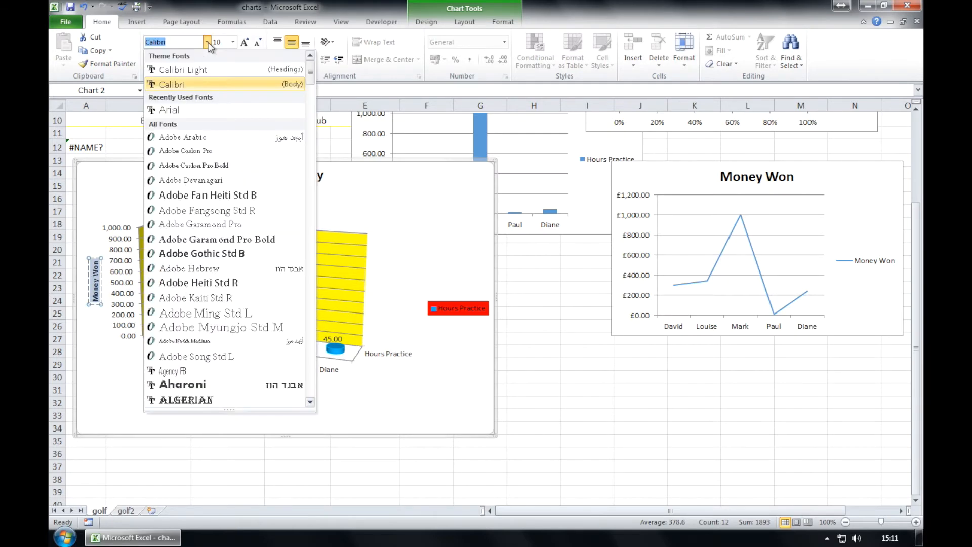
left_click(194, 110)
left_click(224, 42)
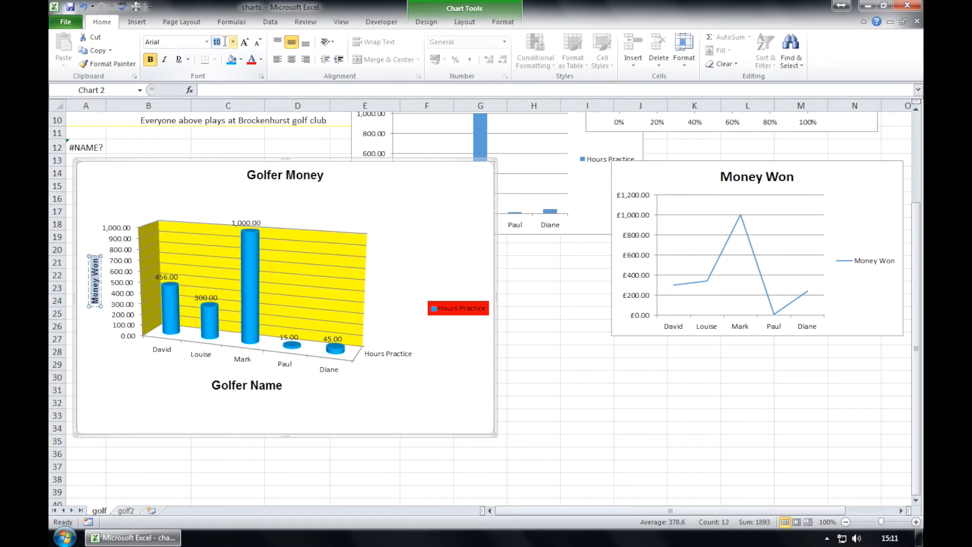
key("Return")
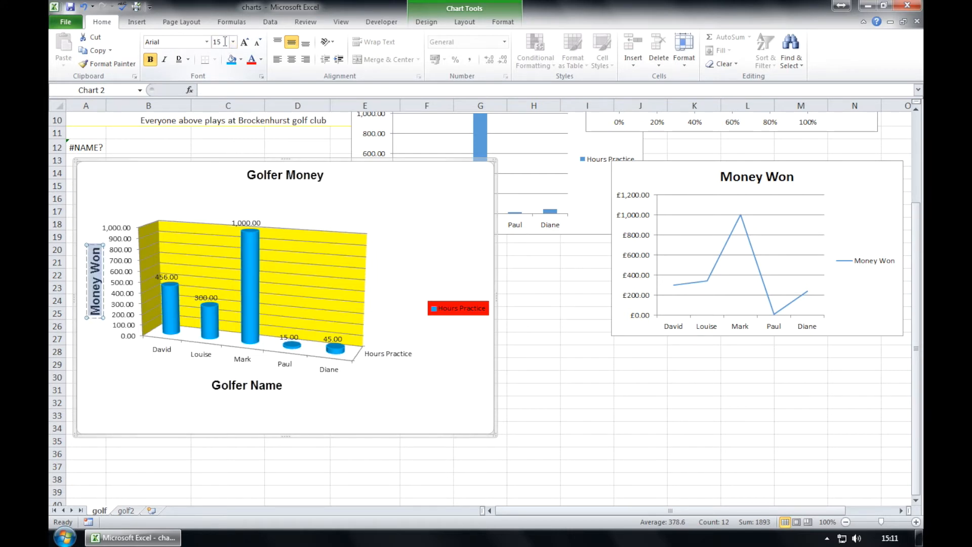
left_click(403, 396)
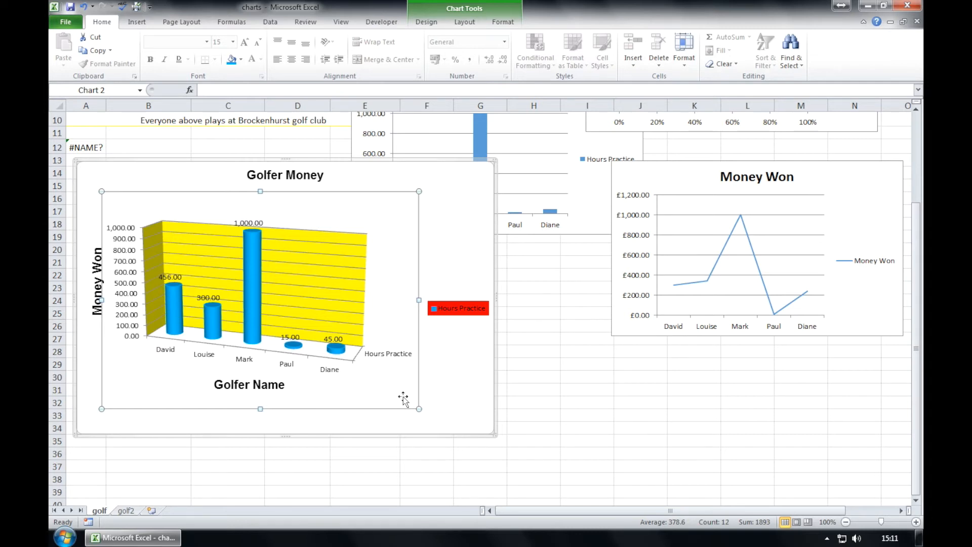
Group the golf and golf2 sheets and set a custom top page margin of 1 cm.
left_click(340, 470)
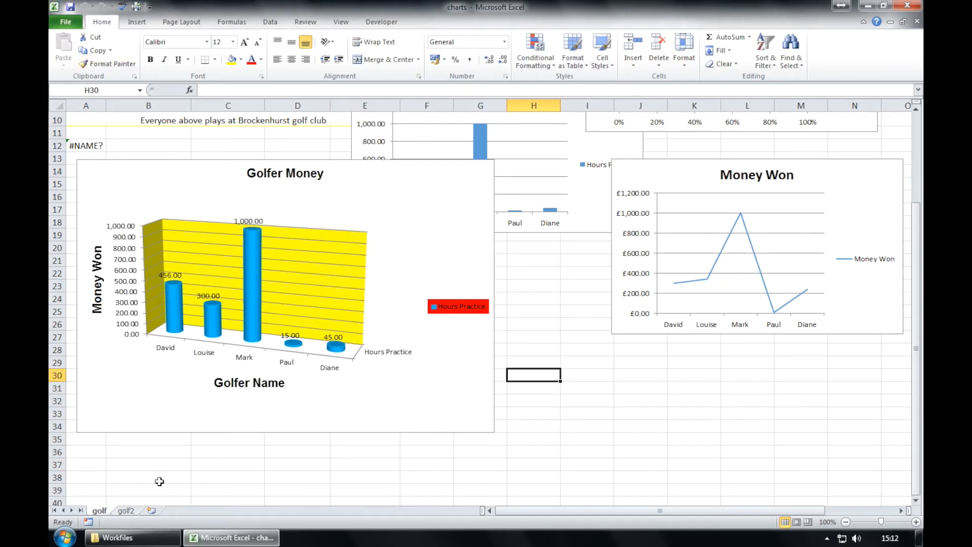
left_click(126, 510, "ctrl")
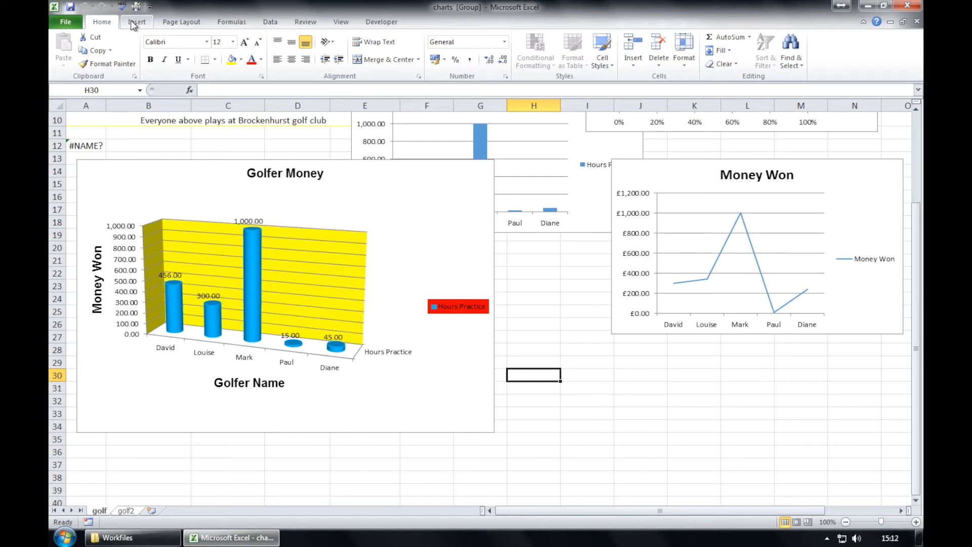
left_click(175, 22)
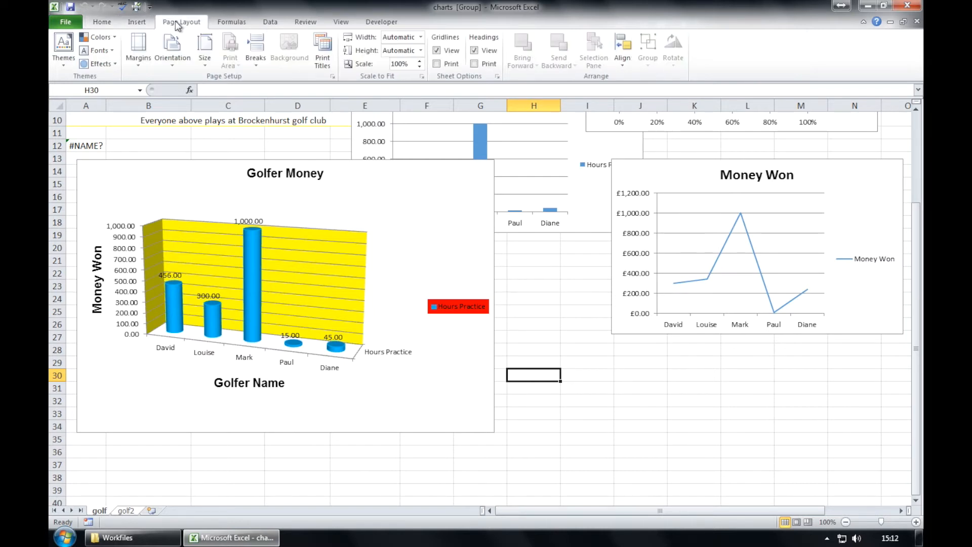
left_click(148, 60)
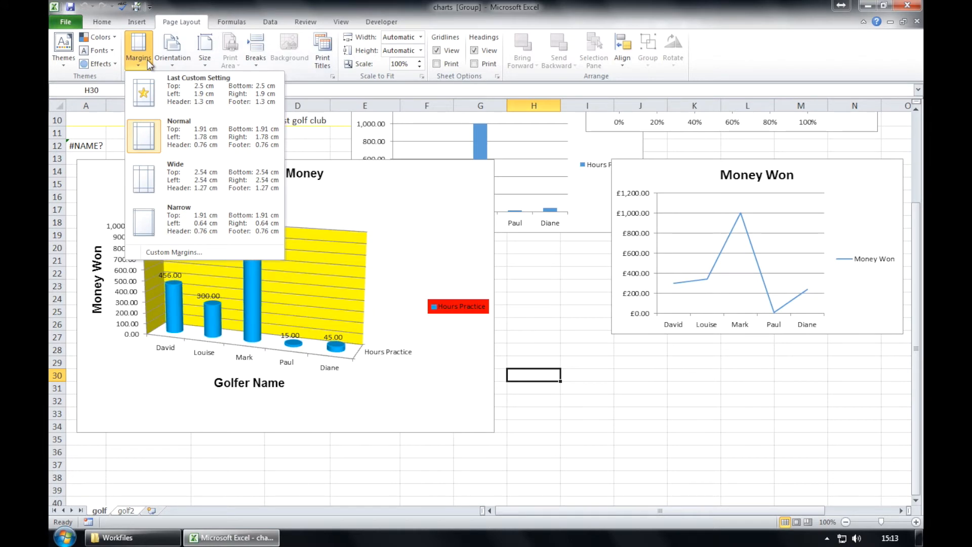
left_click(229, 251)
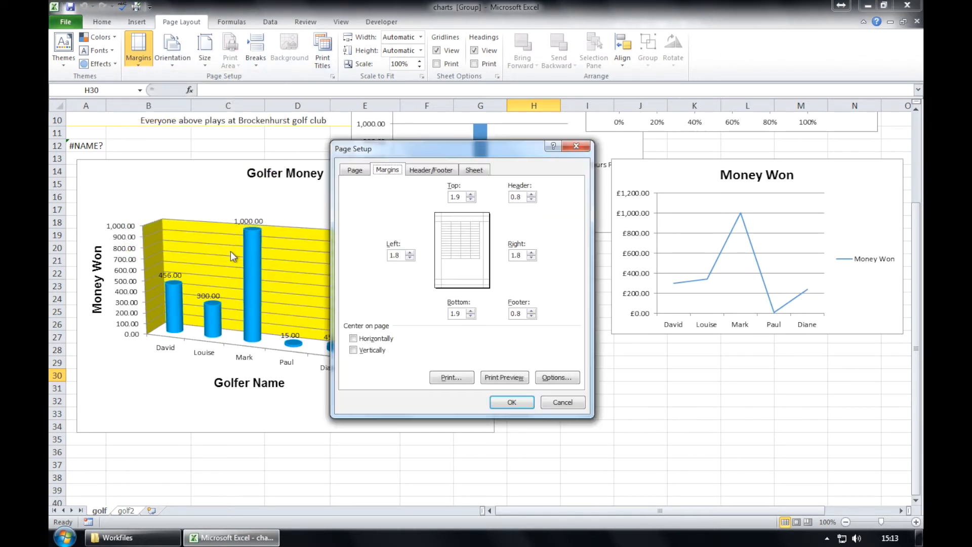
left_click(470, 199)
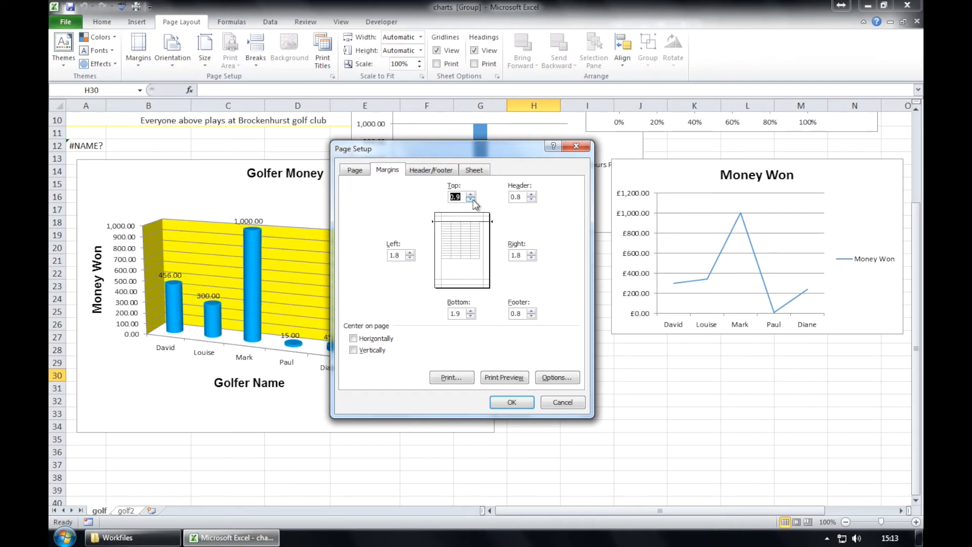
left_click(471, 195)
type("1")
Set the left, right and bottom page margins to 1 cm and apply the margin settings.
left_click_drag(399, 255, 374, 249)
type("1")
left_click_drag(523, 256, 509, 256)
type("1")
left_click_drag(462, 313, 440, 314)
type("1")
left_click(510, 403)
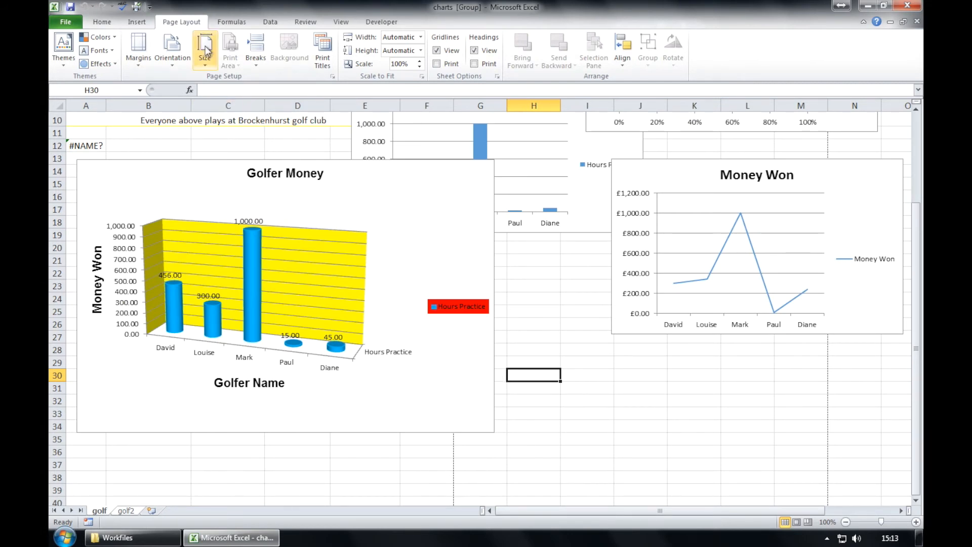
Set the grouped sheets to landscape orientation and the Executive paper size, 18.41 cm x 26.67 cm.
left_click(172, 54)
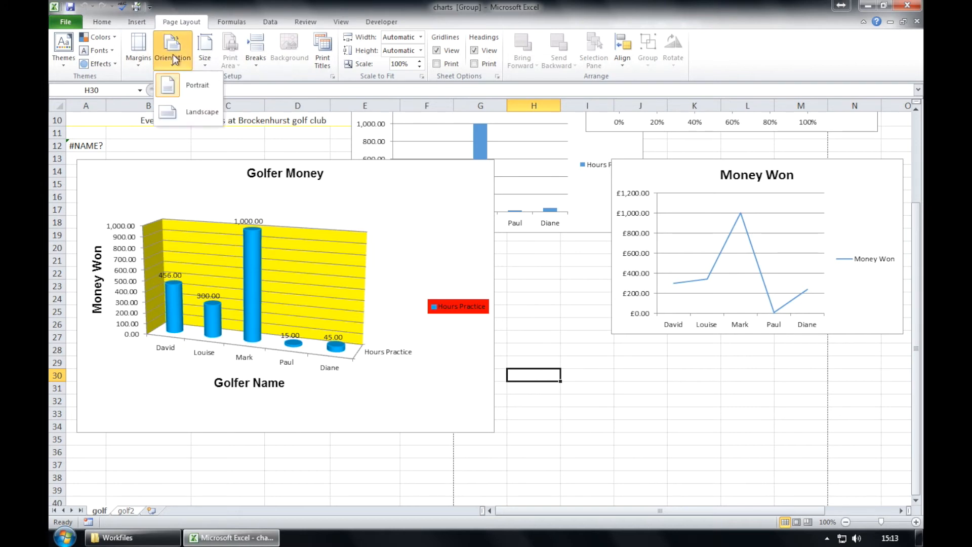
left_click(205, 112)
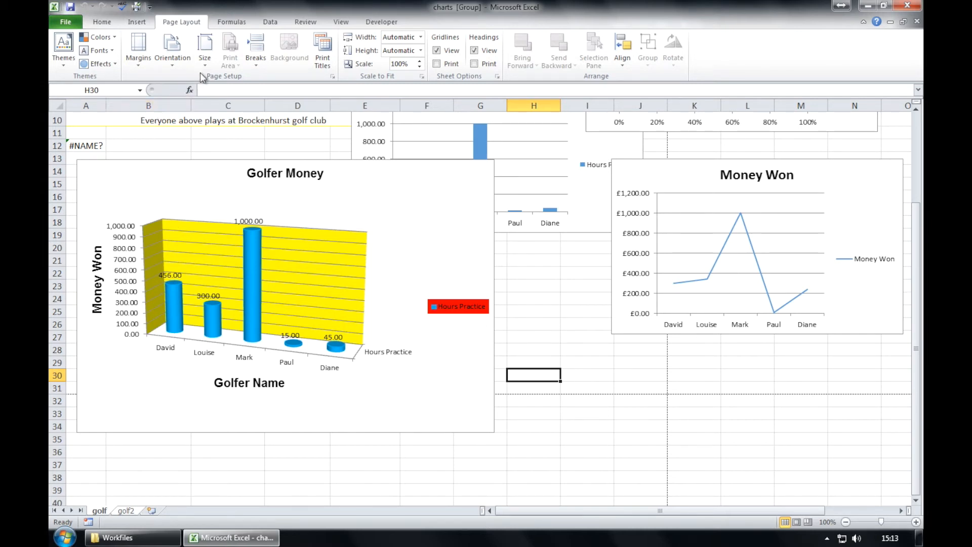
left_click(208, 58)
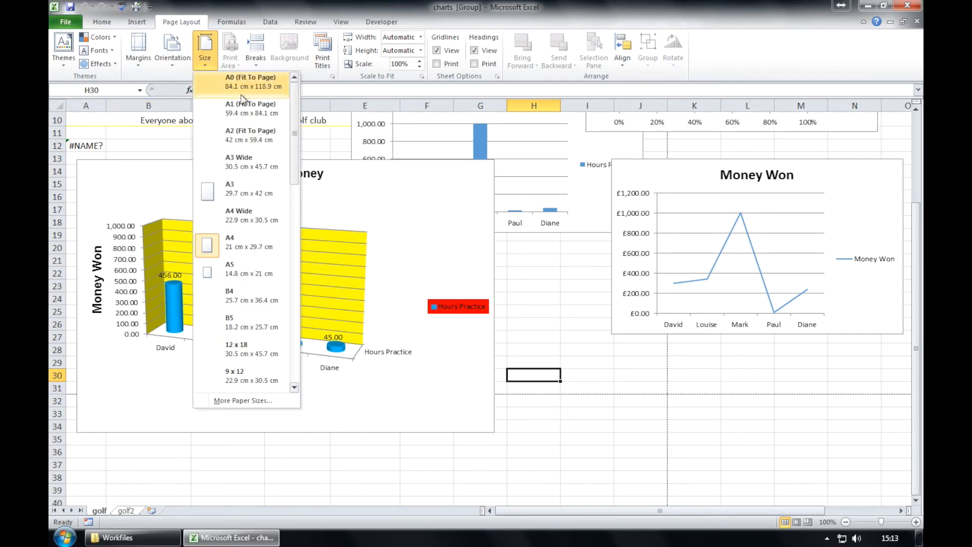
left_click_drag(294, 103, 290, 155)
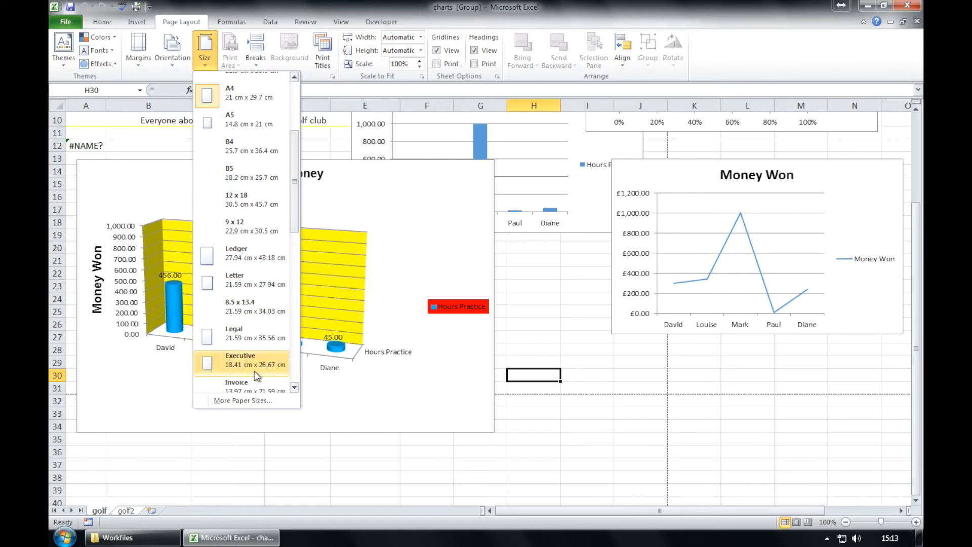
left_click(251, 368)
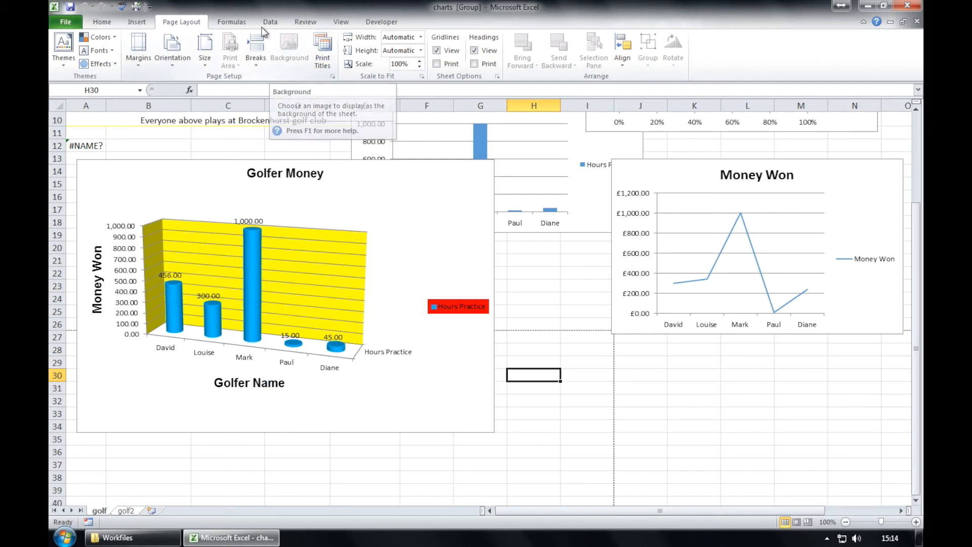
Add a page header with the text "Charts" in the centre section.
left_click(135, 22)
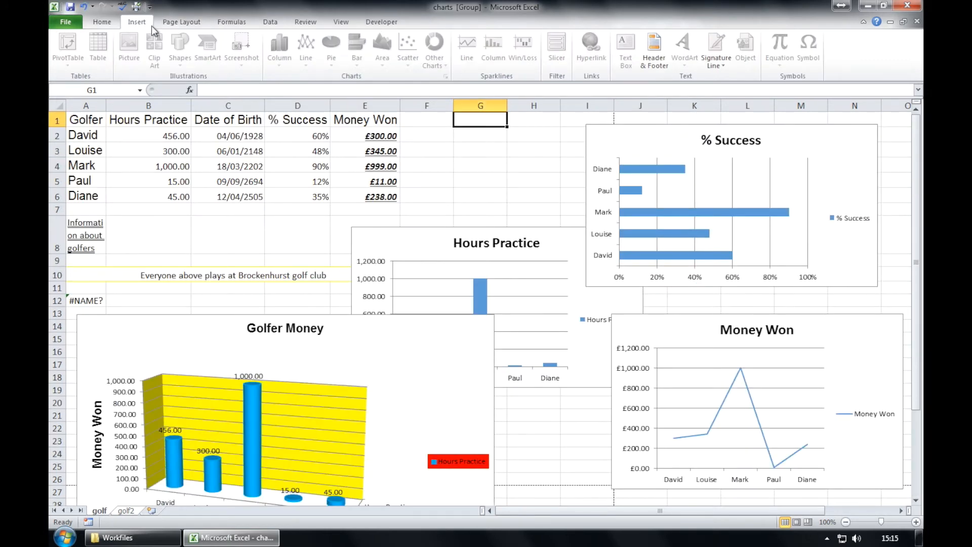
left_click(656, 51)
type("Charts")
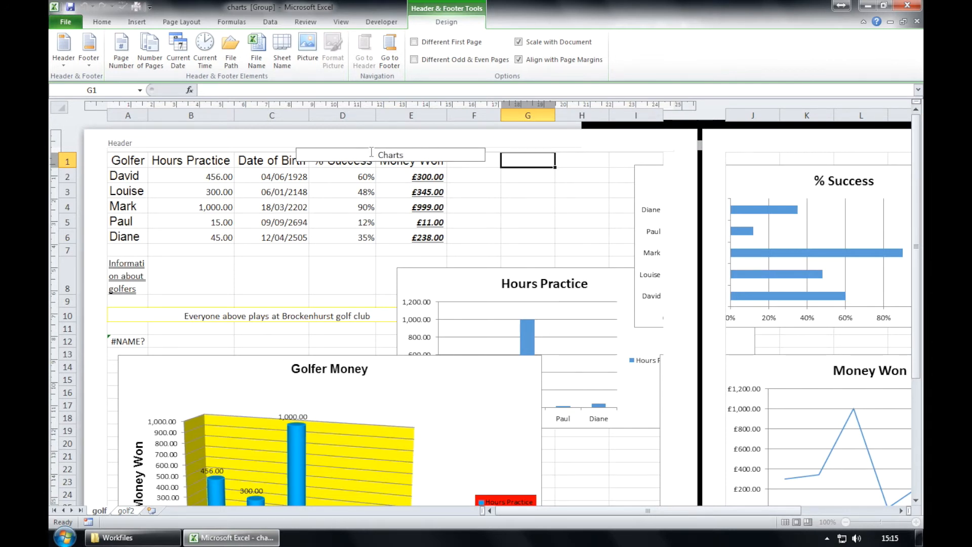
Add a centre footer with the author's full name followed by the page number, and return to Normal view.
left_click(389, 51)
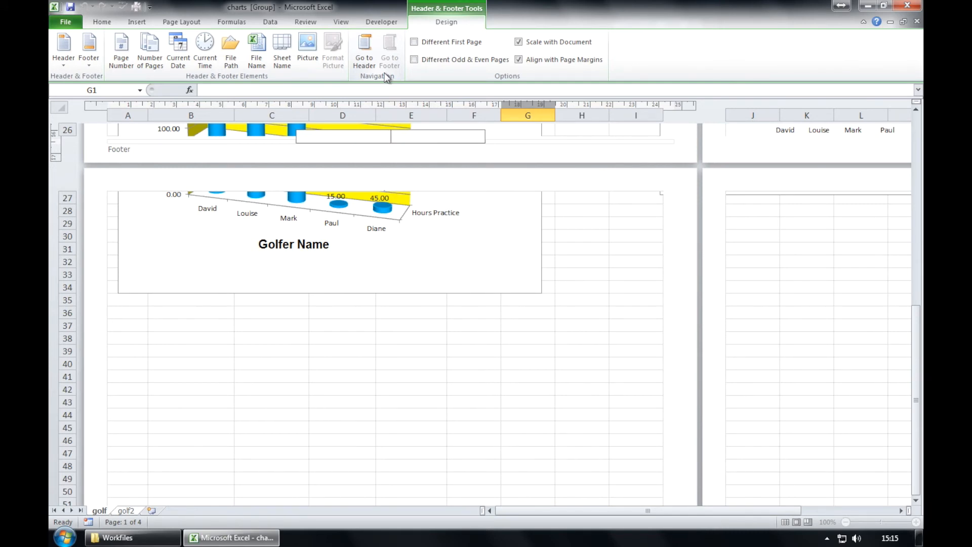
type("David Crowley")
left_click(121, 51)
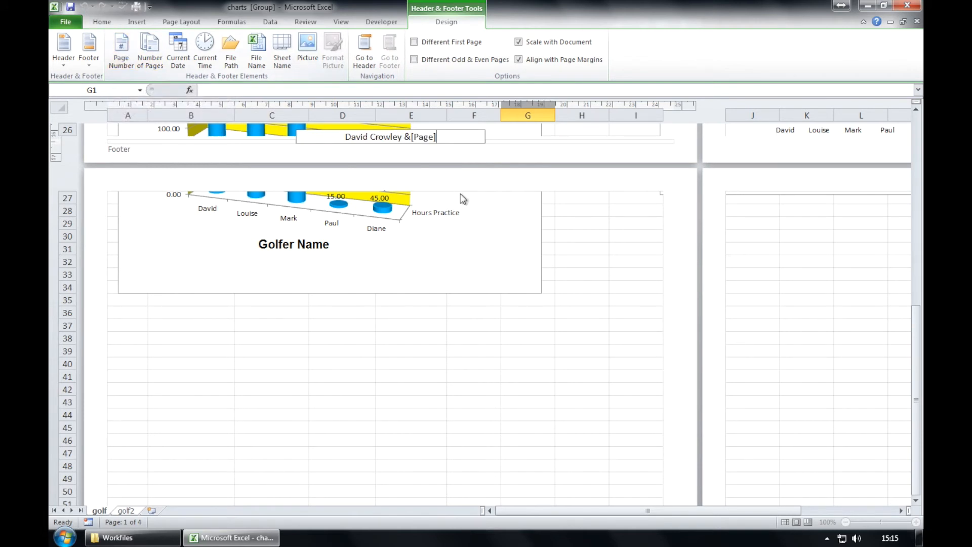
left_click(603, 245)
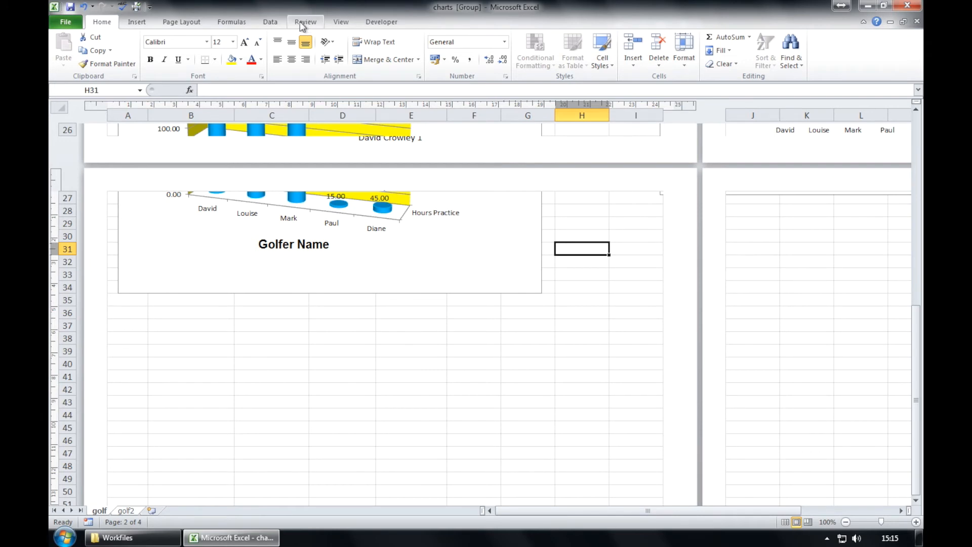
left_click(341, 21)
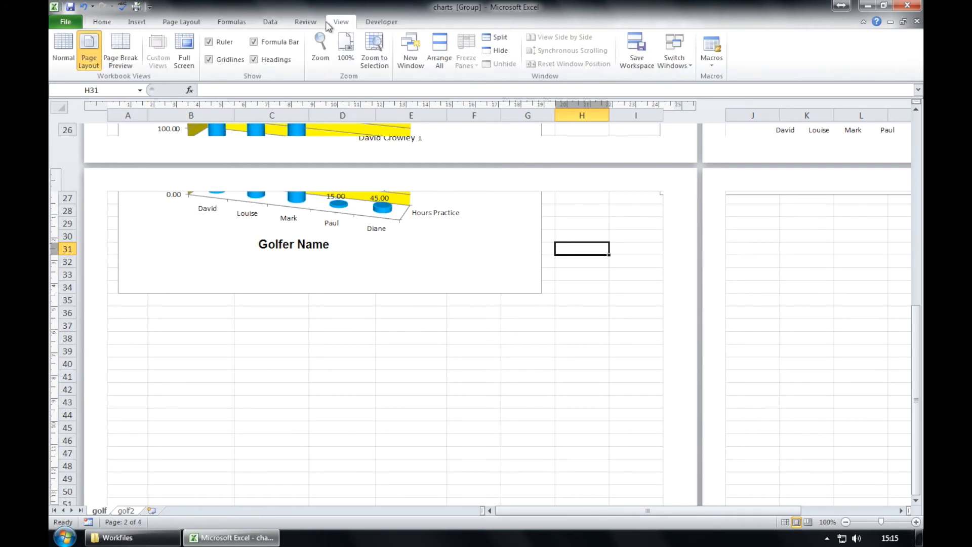
left_click(61, 50)
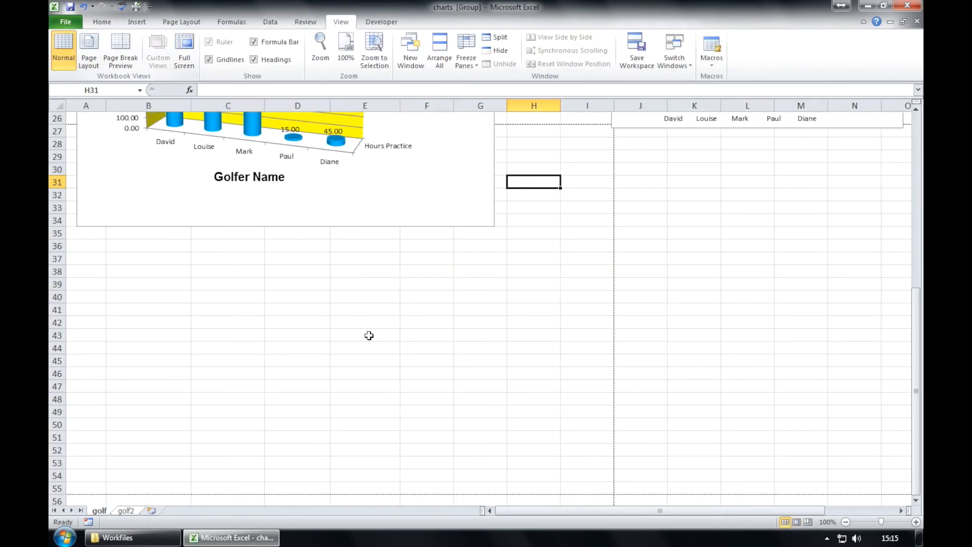
Set the print scaling to fit 1 page wide and increase the number of pages tall.
left_click(67, 22)
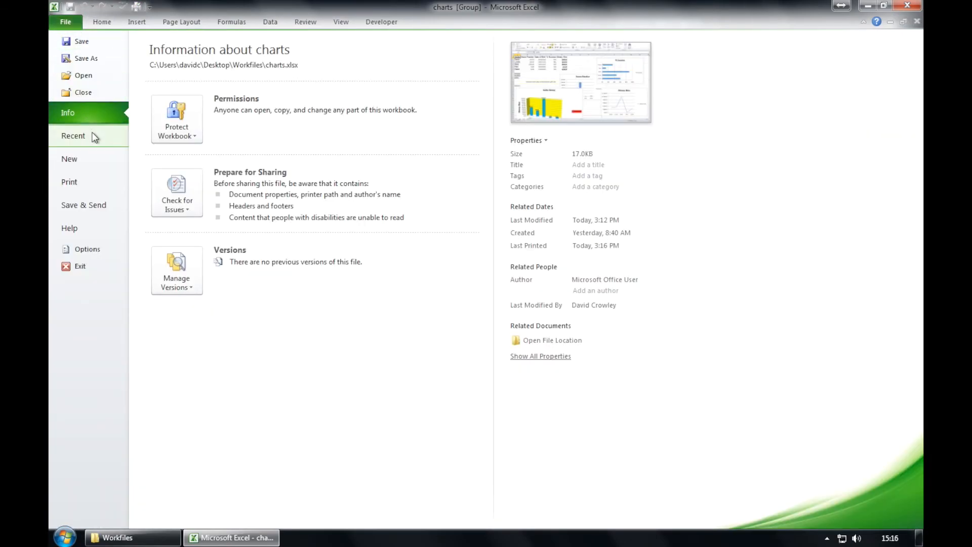
left_click(91, 181)
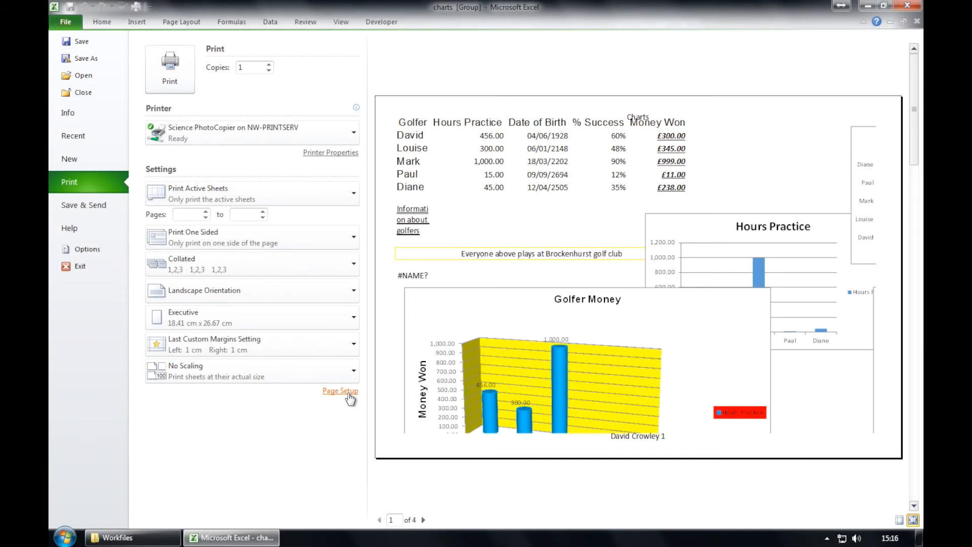
left_click(349, 392)
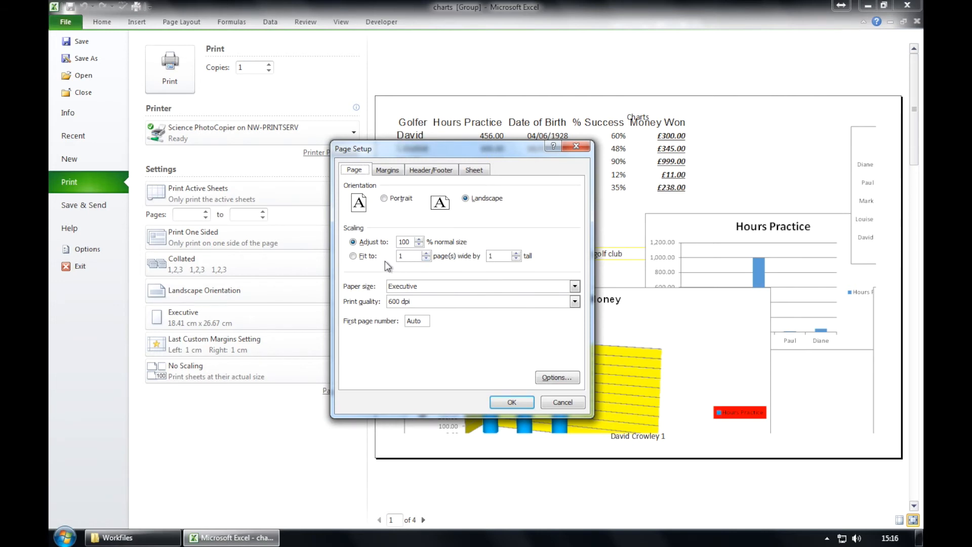
left_click(371, 257)
left_click(516, 253)
left_click(511, 401)
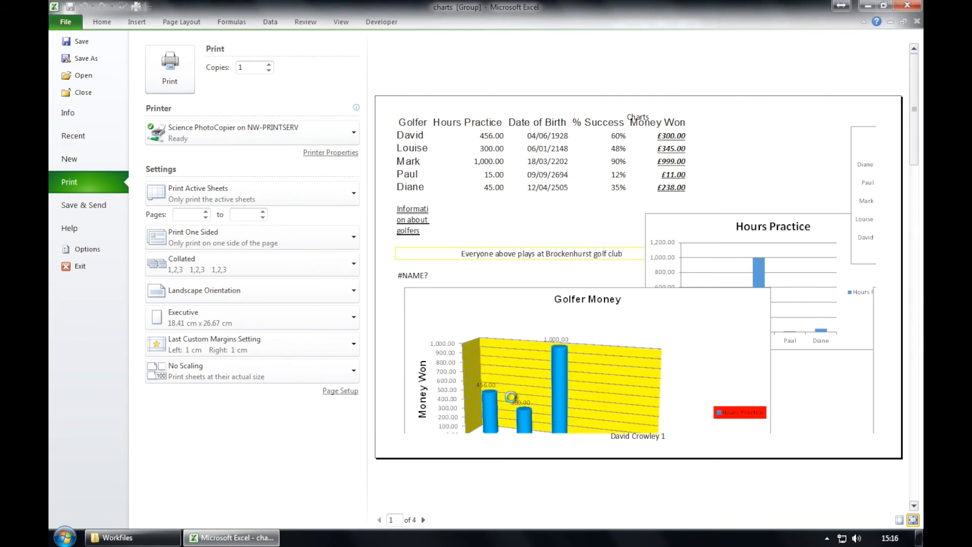
left_click(65, 23)
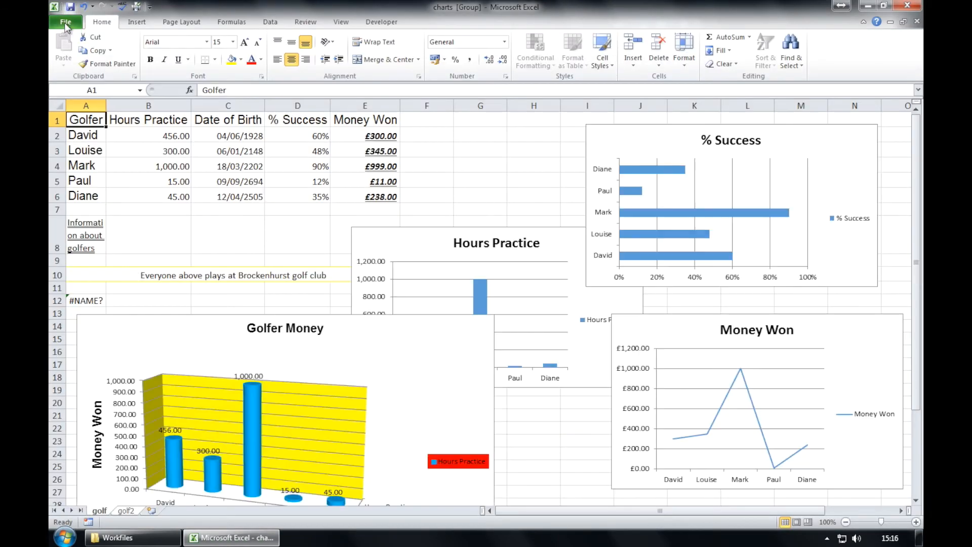
Spell-check the sheets, ignoring "Brockenhurst" once and continuing the check from the beginning of the sheet.
left_click(411, 150)
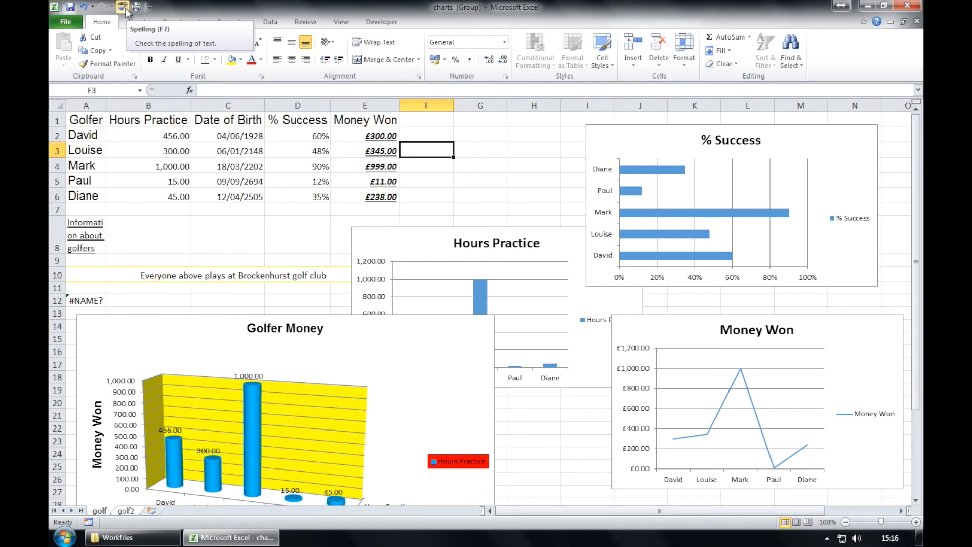
left_click(308, 22)
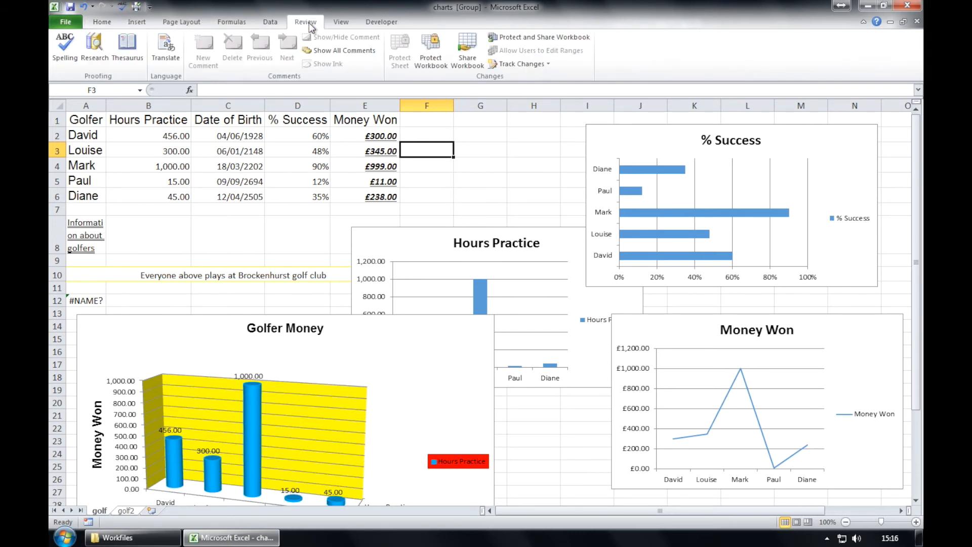
left_click(69, 51)
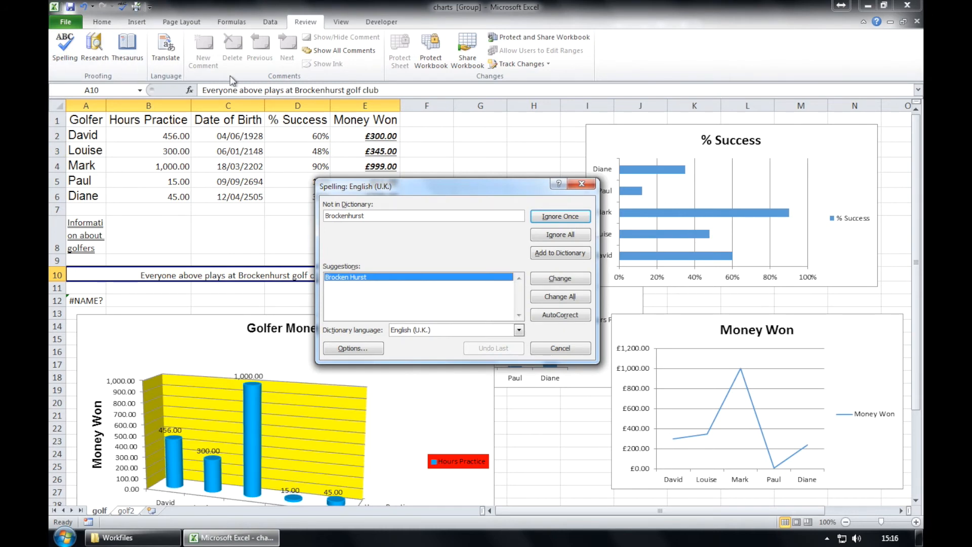
left_click(543, 221)
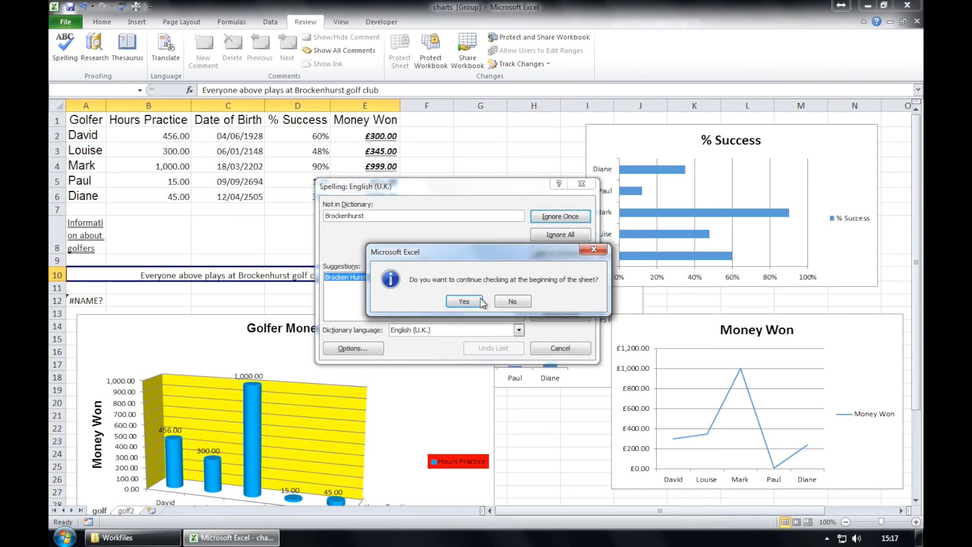
left_click(478, 301)
left_click(480, 297)
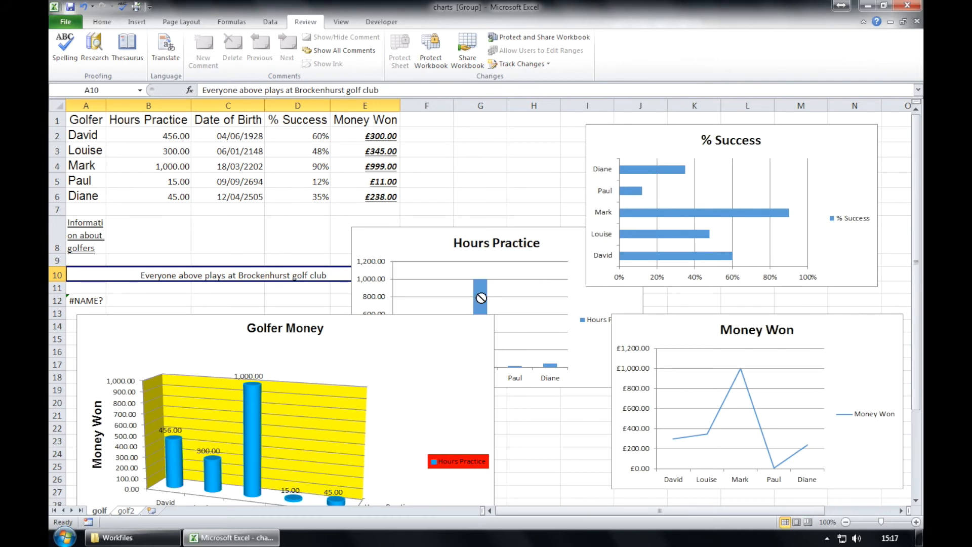
left_click(480, 191)
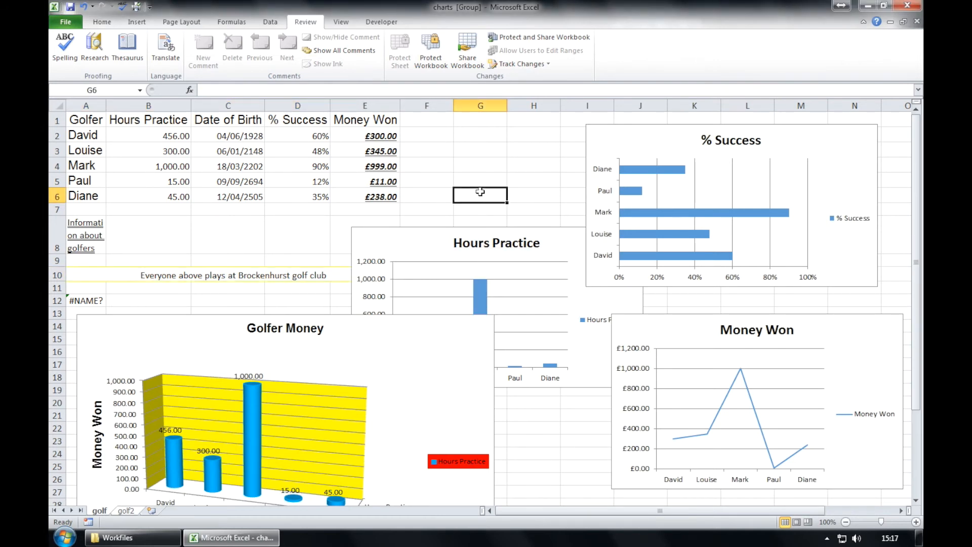
Correct the faulty formula in cell A12 so that it reads =SUM(3+2).
left_click(256, 241)
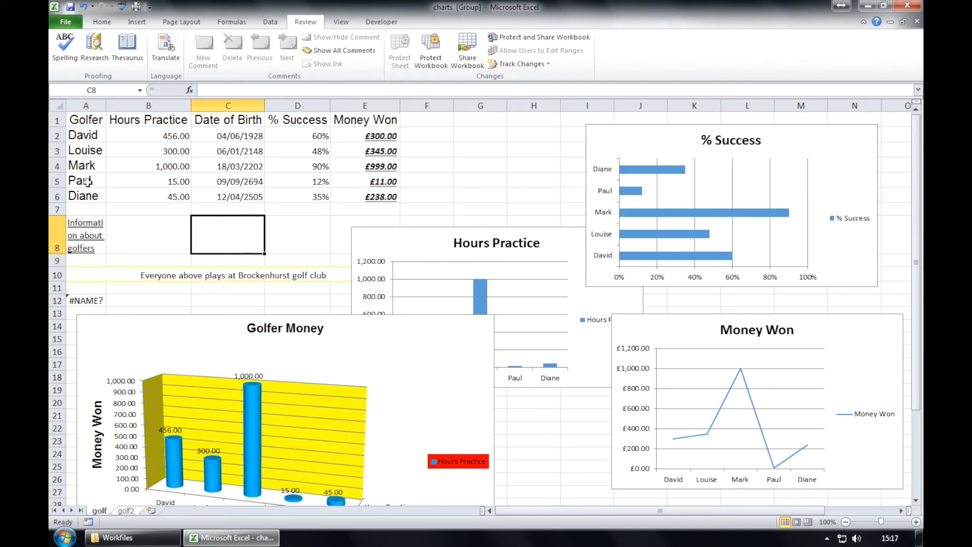
left_click(93, 300)
left_click(140, 299)
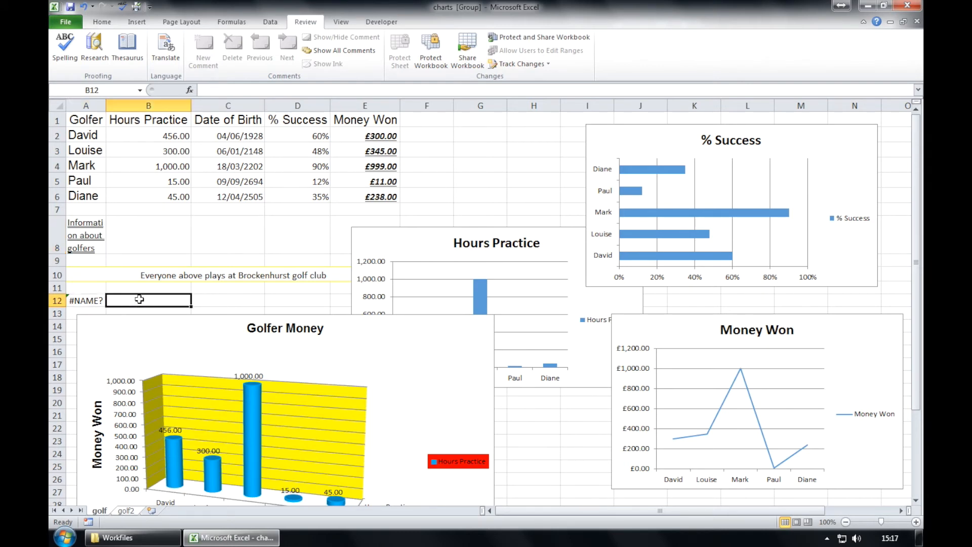
left_click(916, 522)
left_click(916, 522)
left_click(915, 522)
left_click(916, 522)
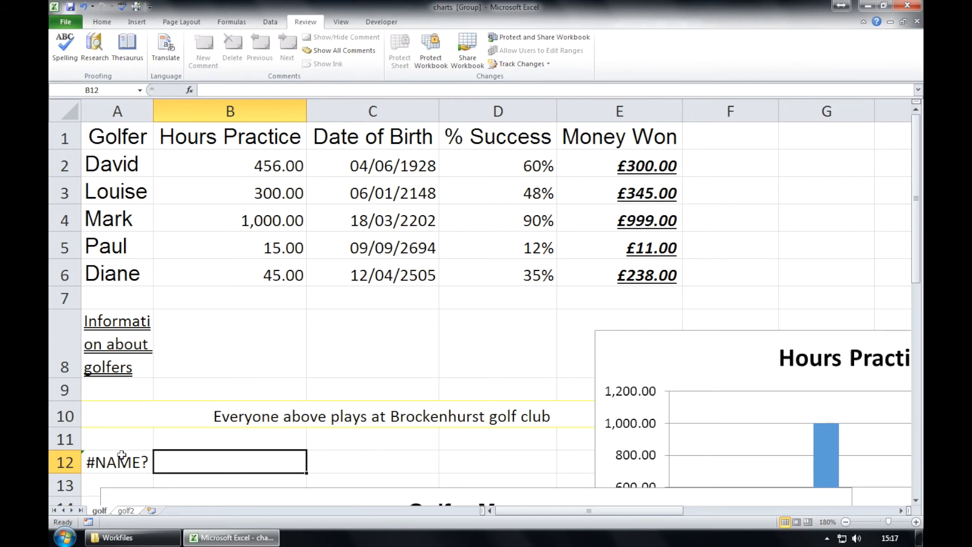
left_click(112, 450)
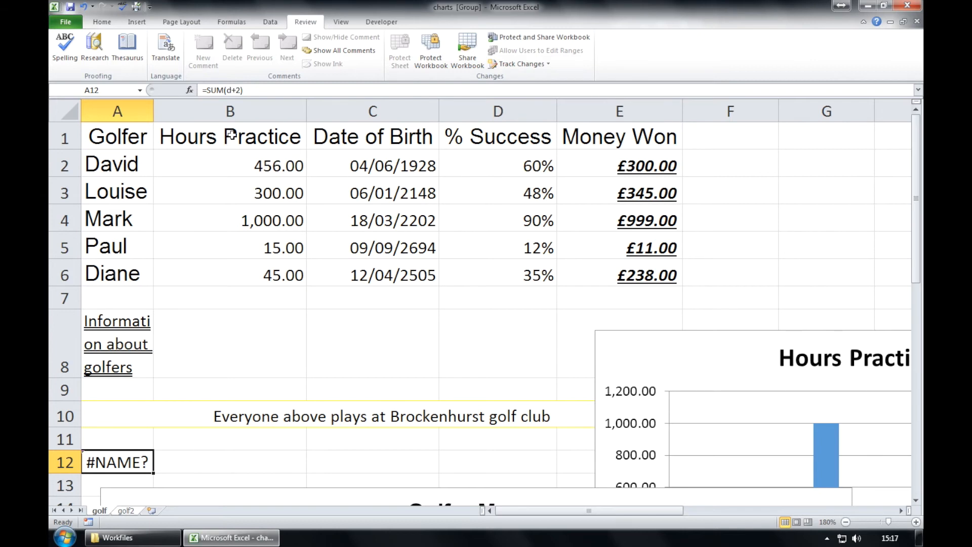
left_click(237, 89)
key("BackSpace")
type("3")
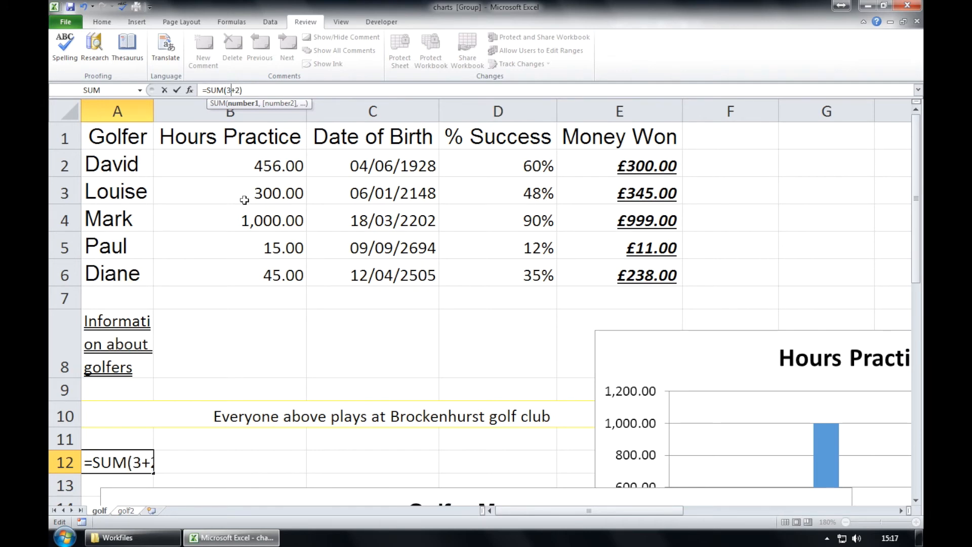
key("Return")
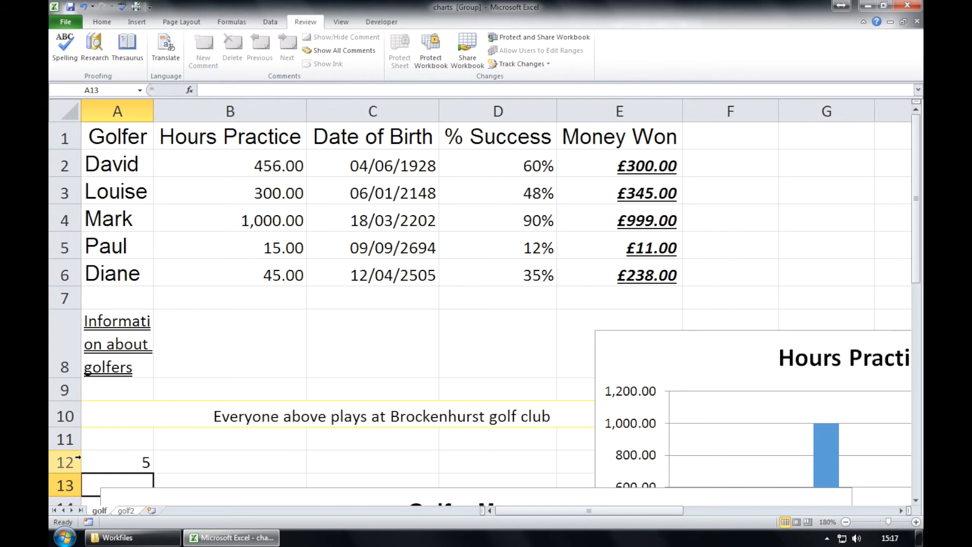
Zoom the worksheet back out to 100%.
left_click(845, 522)
left_click(845, 522)
left_click(846, 522)
left_click(845, 522)
left_click(846, 522)
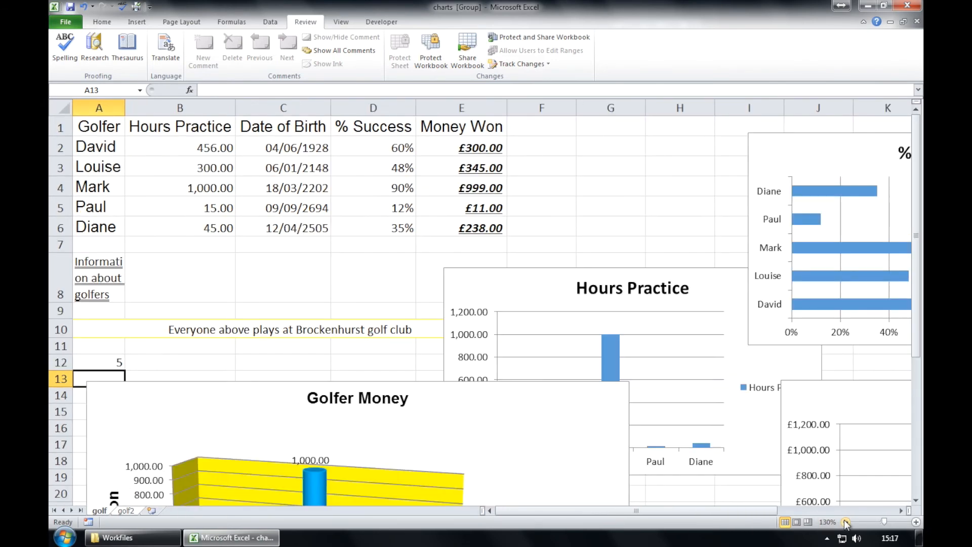
left_click(845, 522)
left_click(846, 522)
left_click(846, 522)
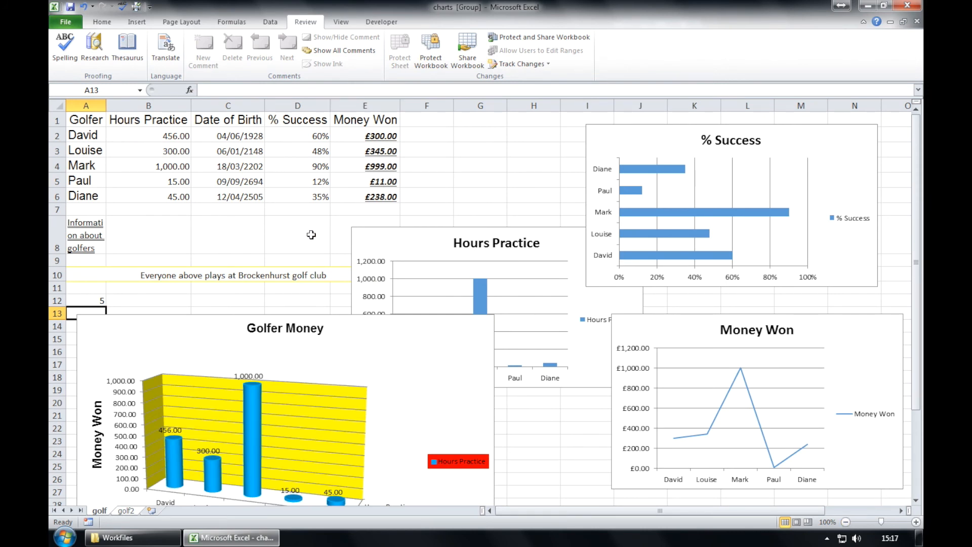
Hide the on-screen gridlines and the row and column headings, and show both again.
left_click(221, 234)
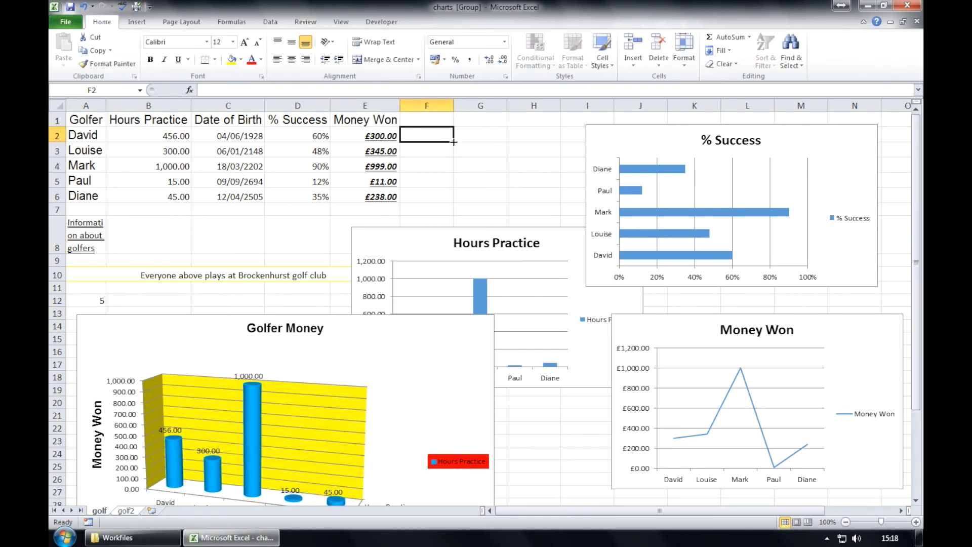
left_click(342, 23)
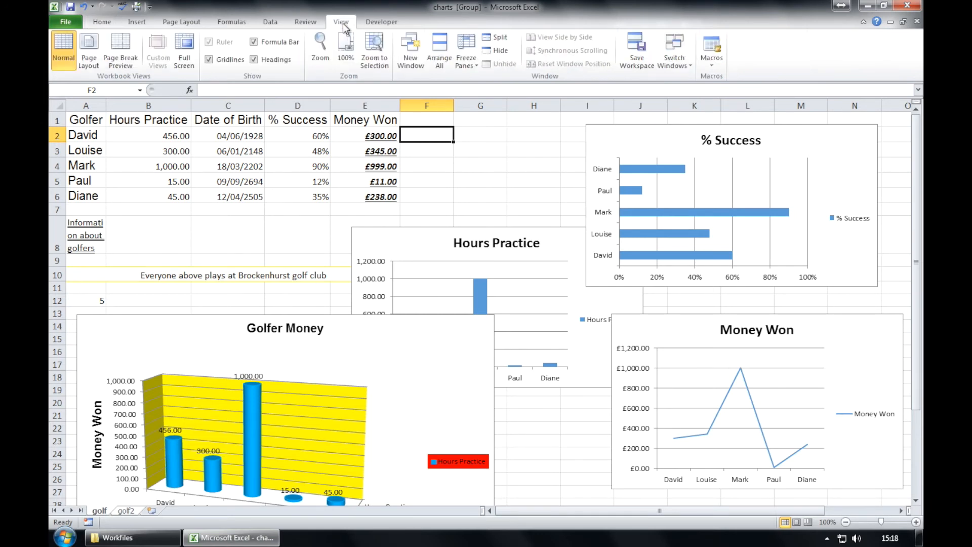
left_click(232, 61)
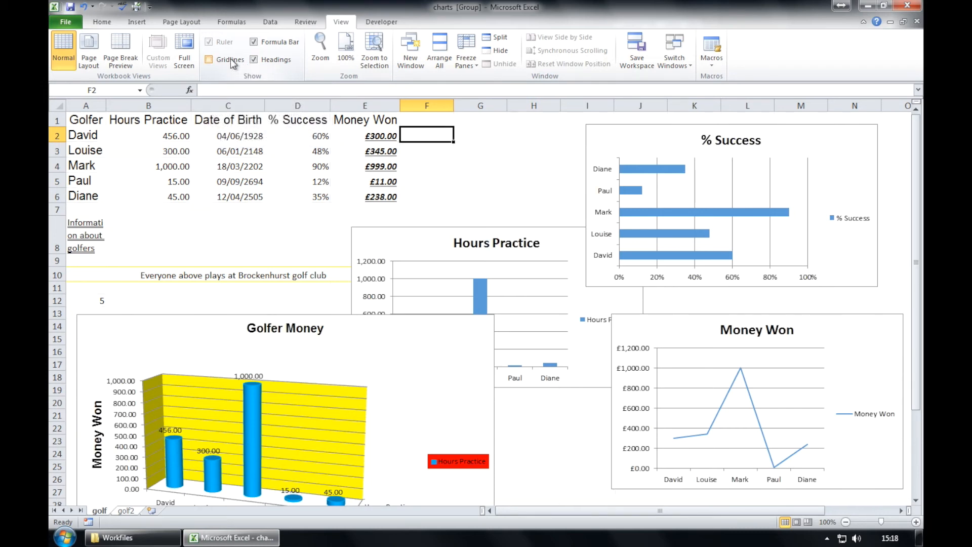
left_click(275, 61)
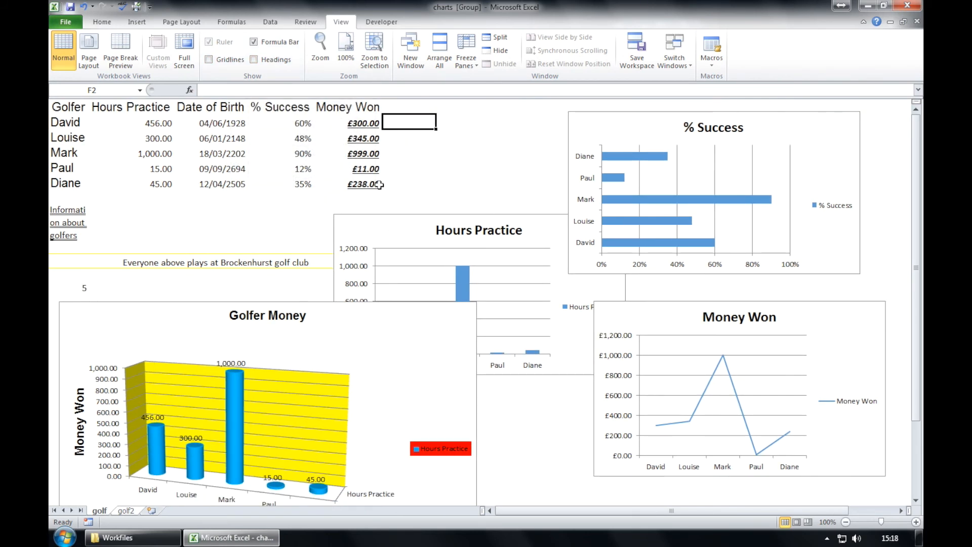
left_click(274, 60)
left_click(227, 62)
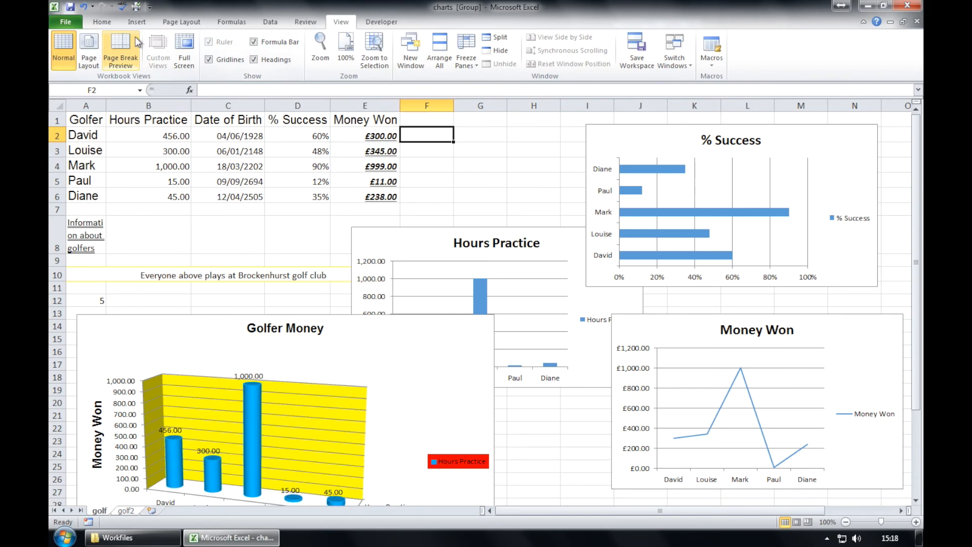
Set the page setup to print gridlines and row and column headings, and return to the worksheet.
left_click(107, 23)
left_click(66, 22)
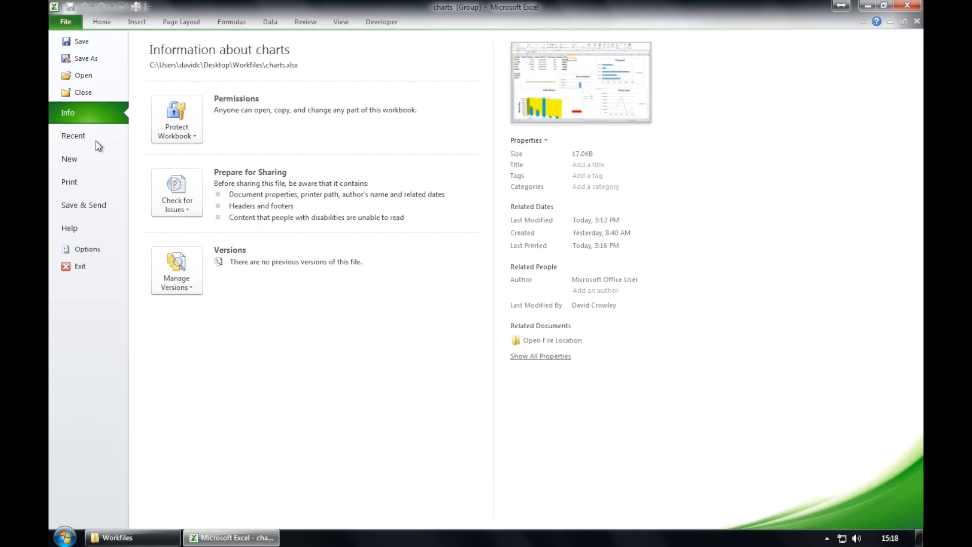
left_click(96, 184)
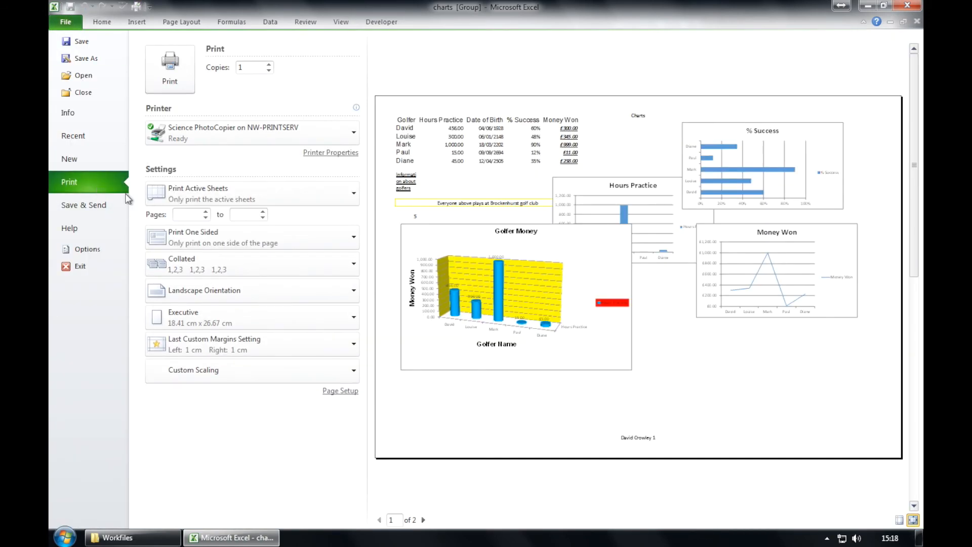
left_click(329, 393)
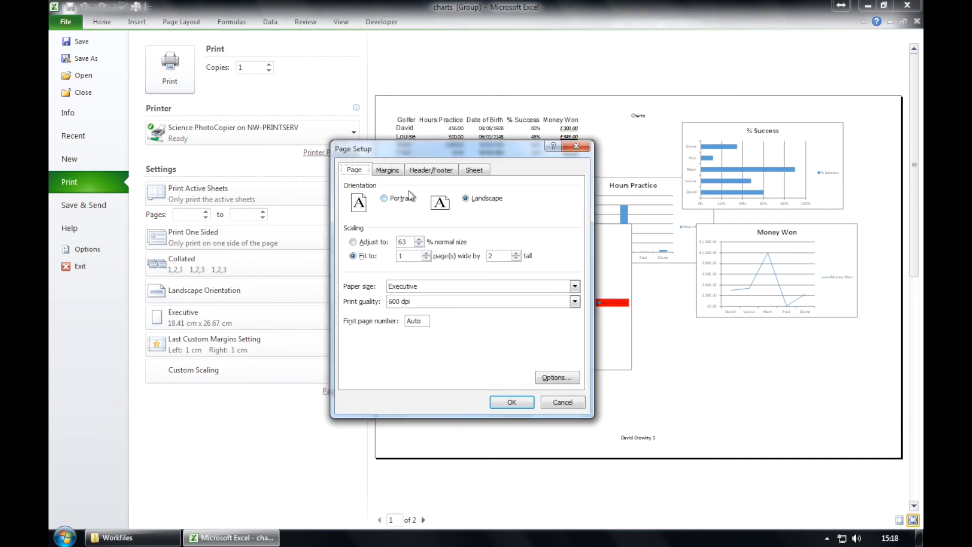
left_click(471, 171)
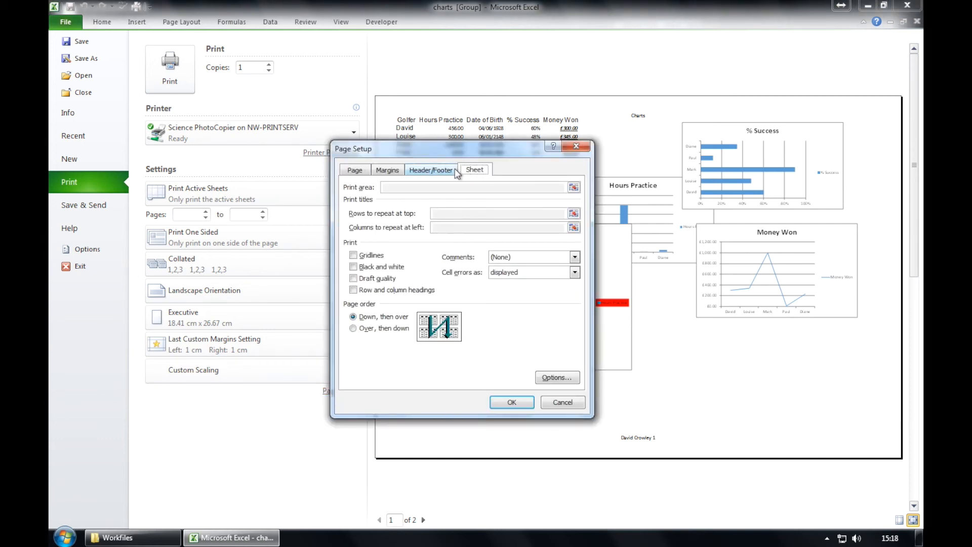
left_click(380, 260)
left_click(383, 294)
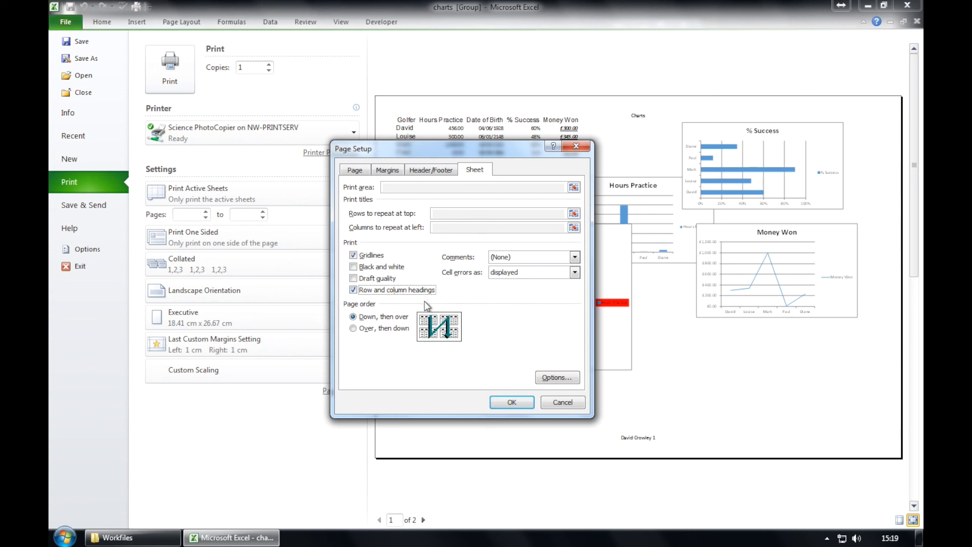
left_click(510, 402)
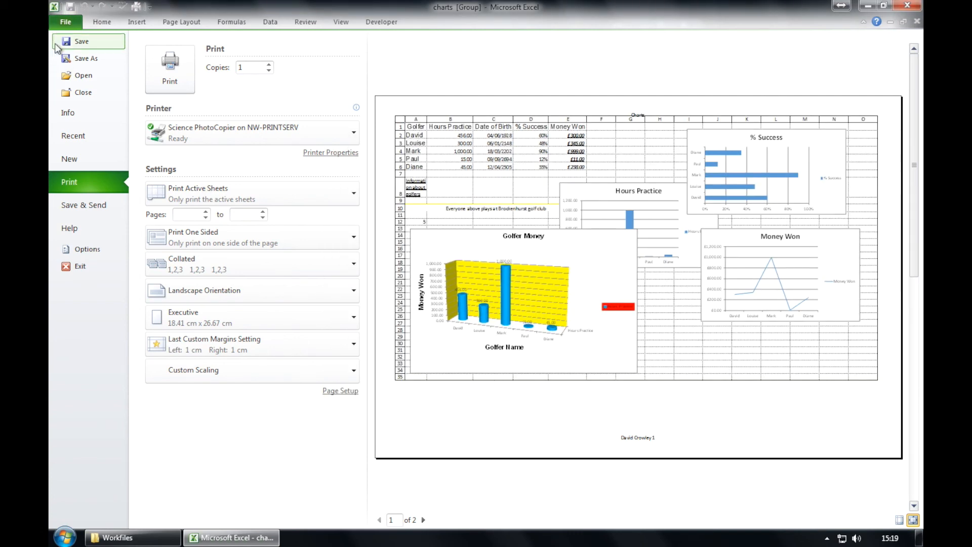
left_click(66, 23)
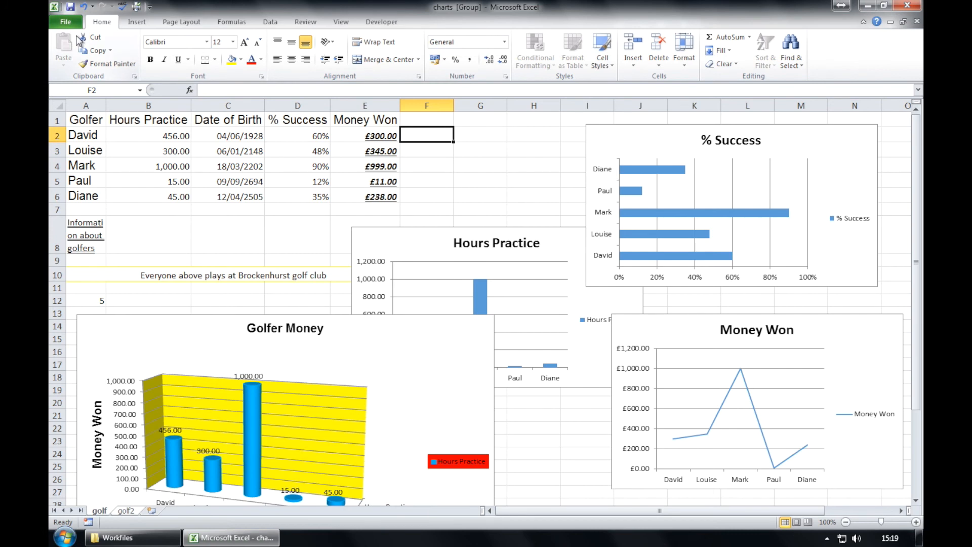
Examine the print preview of the active sheets and the worksheet's print options for gridlines and headings.
left_click(445, 165)
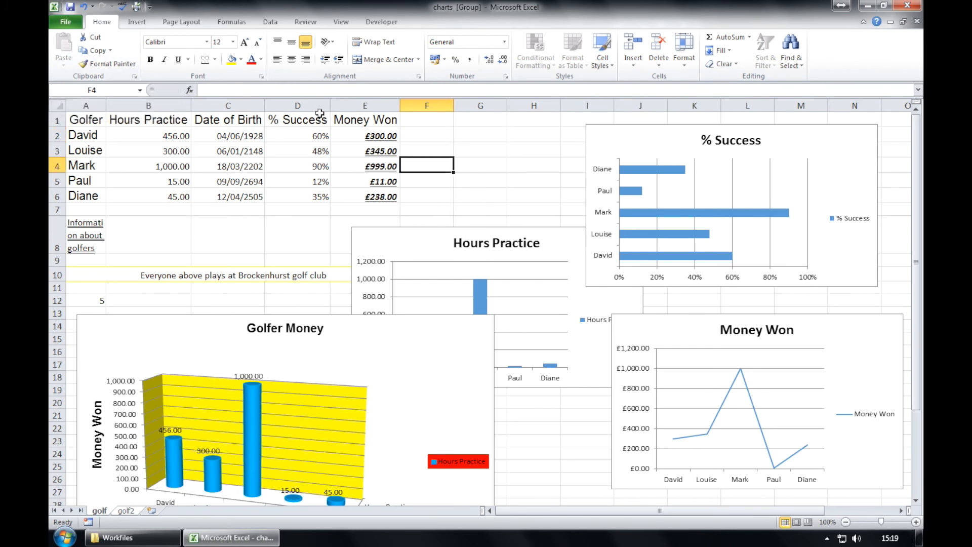
left_click(69, 22)
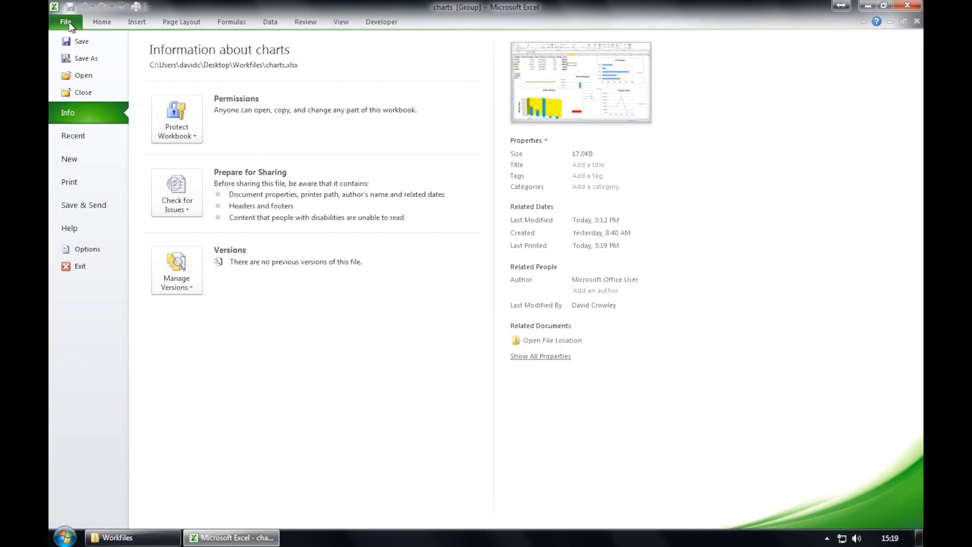
left_click(96, 183)
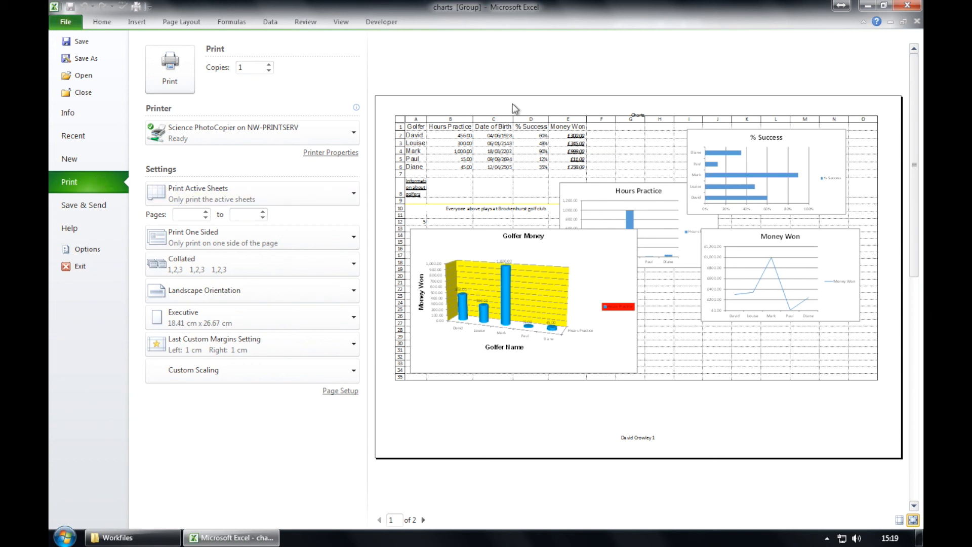
left_click(65, 22)
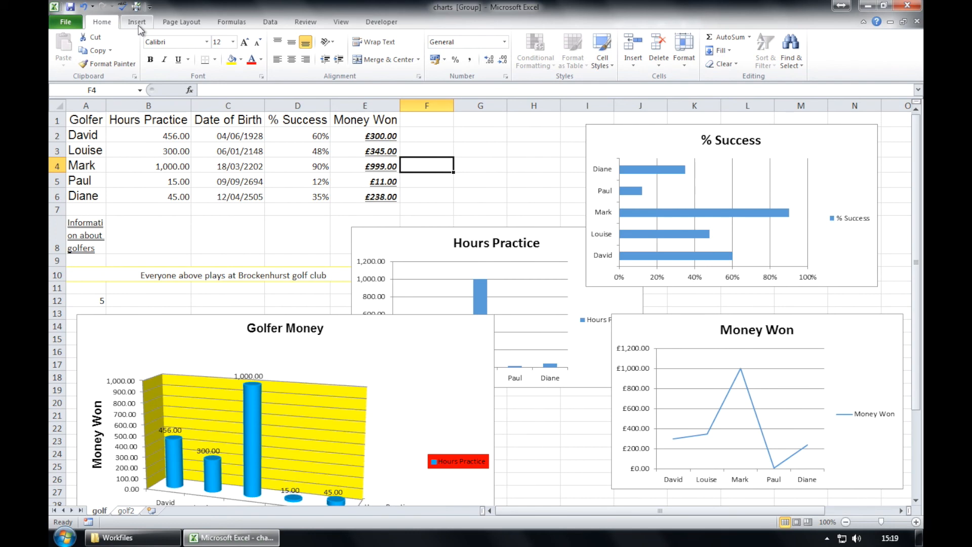
left_click(181, 21)
left_click(504, 161)
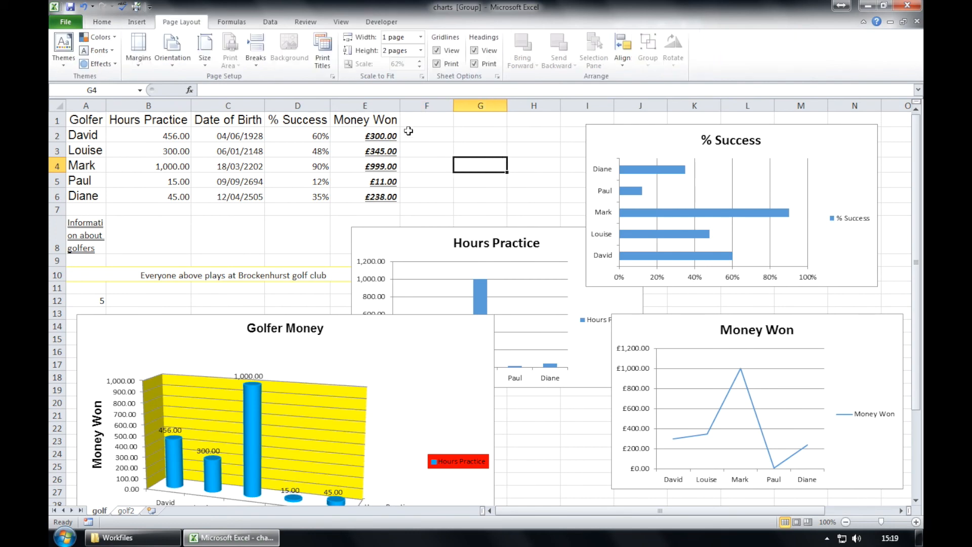
Set the print range to the entire workbook and return to the worksheet.
left_click(65, 22)
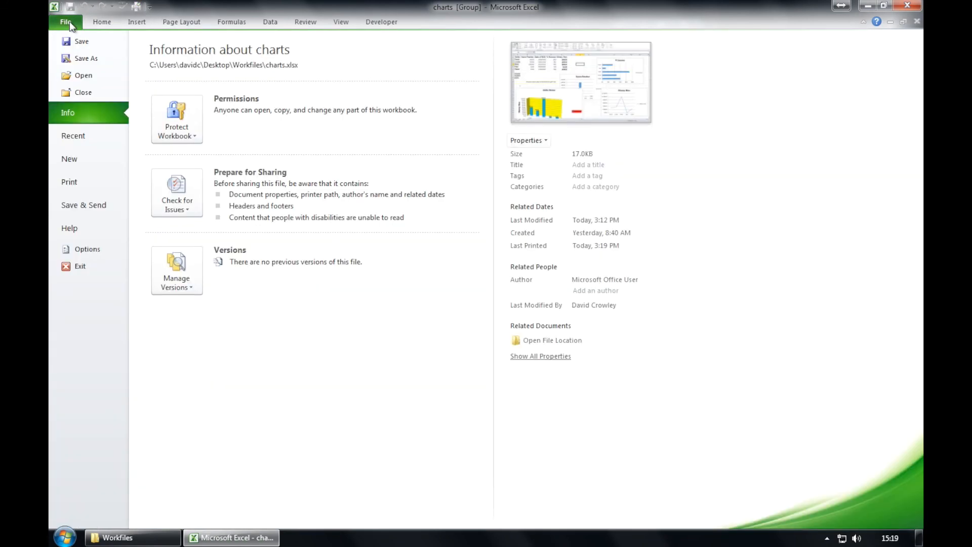
left_click(70, 178)
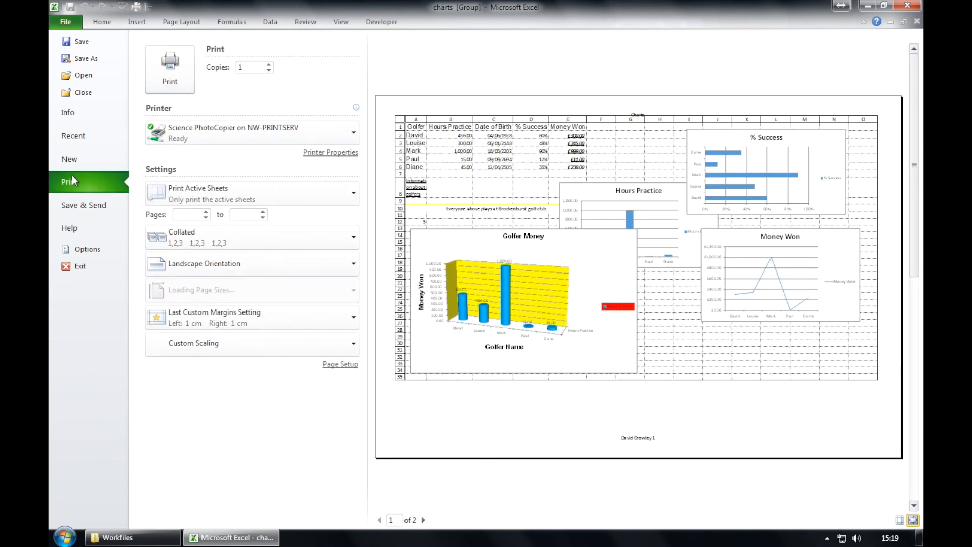
left_click(341, 195)
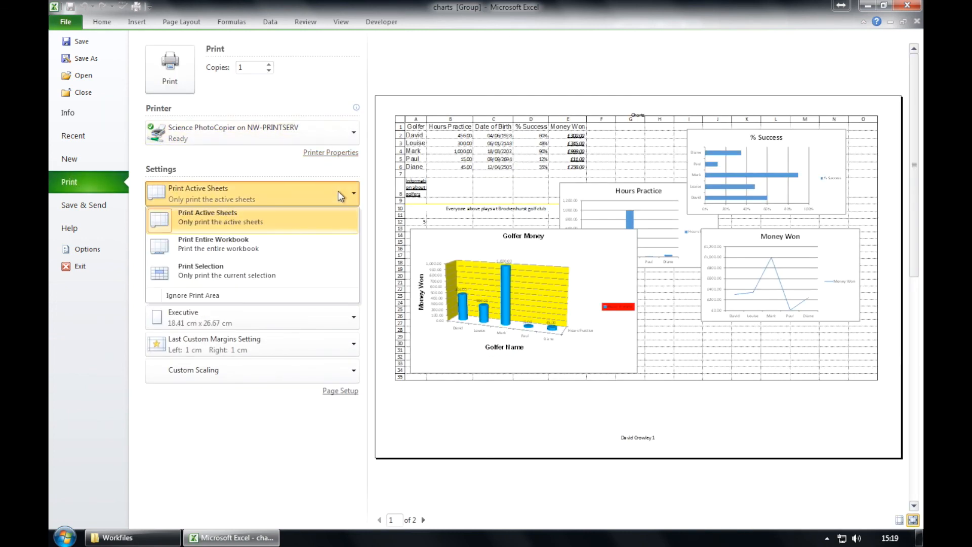
left_click(333, 248)
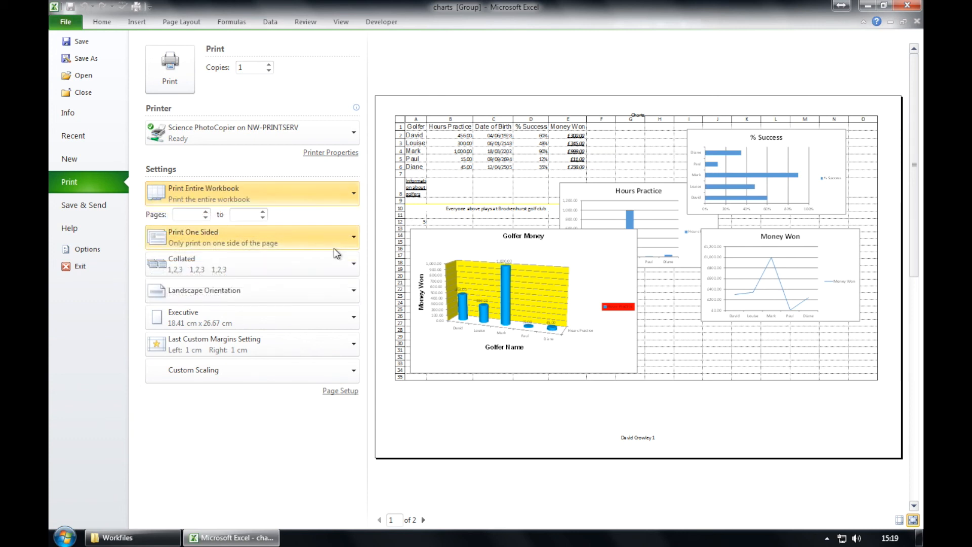
left_click(57, 21)
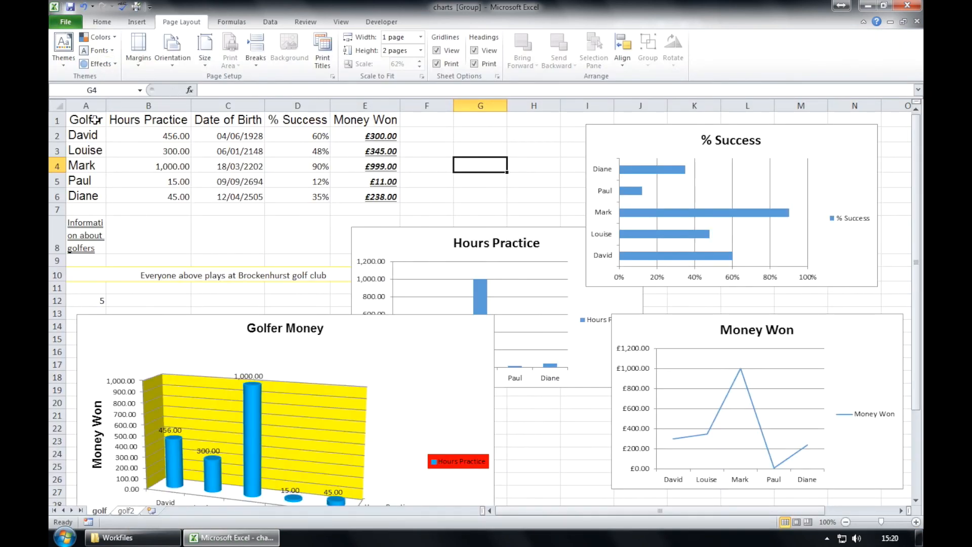
Print only the golfer table in cells A1:E6 as a selection, and dismiss the printer notification.
left_click_drag(93, 119, 377, 196)
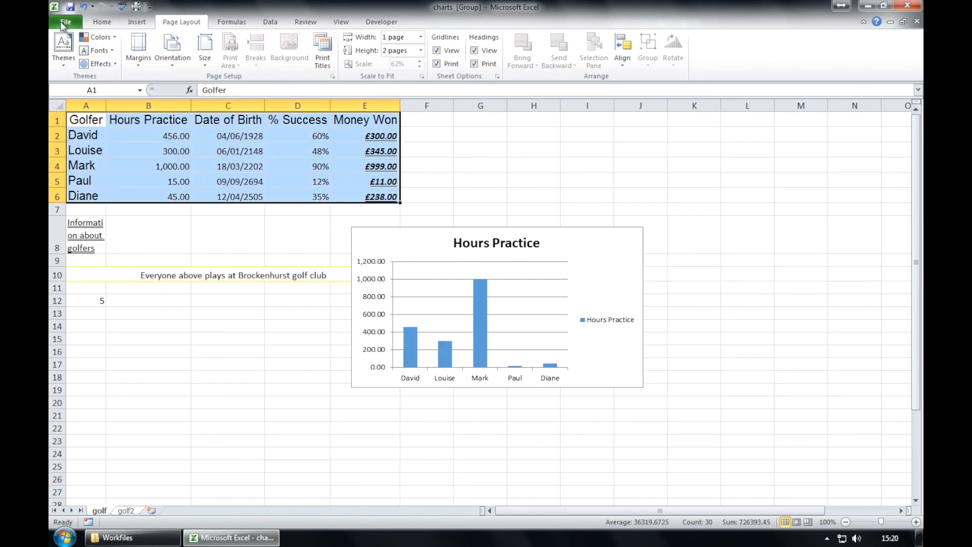
left_click(64, 22)
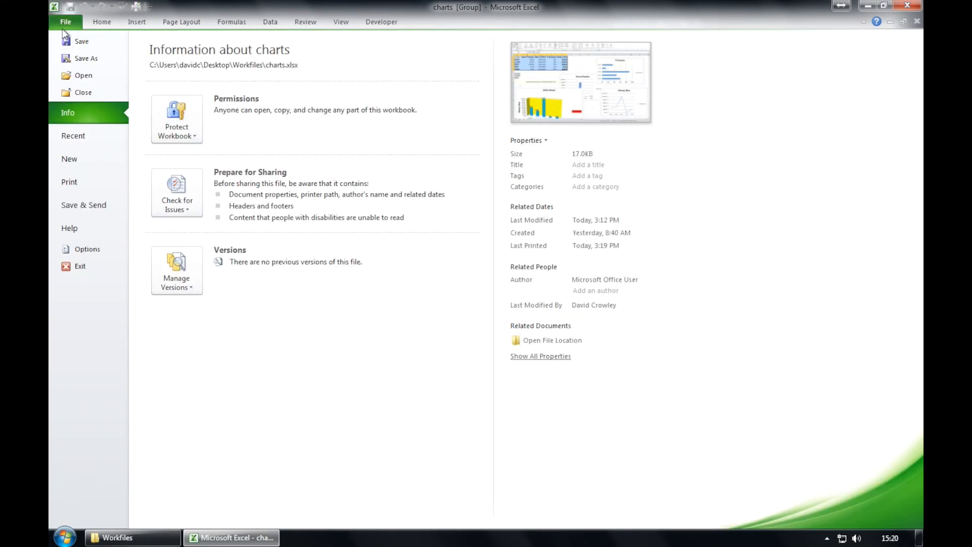
left_click(93, 186)
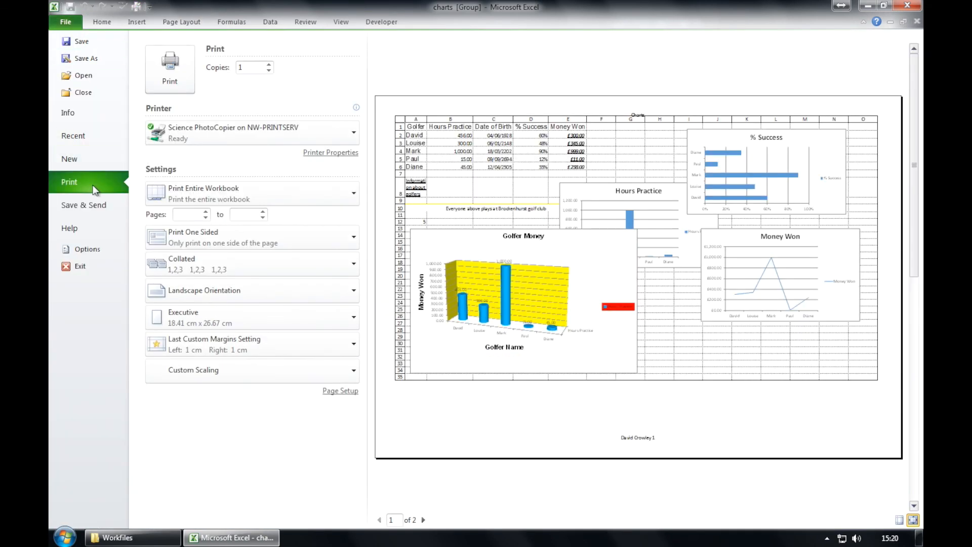
left_click(324, 196)
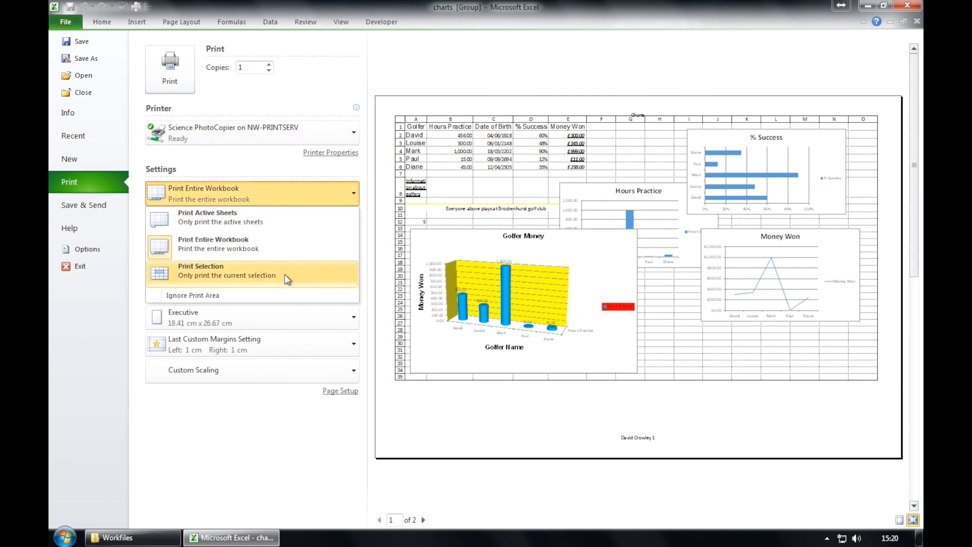
left_click(311, 272)
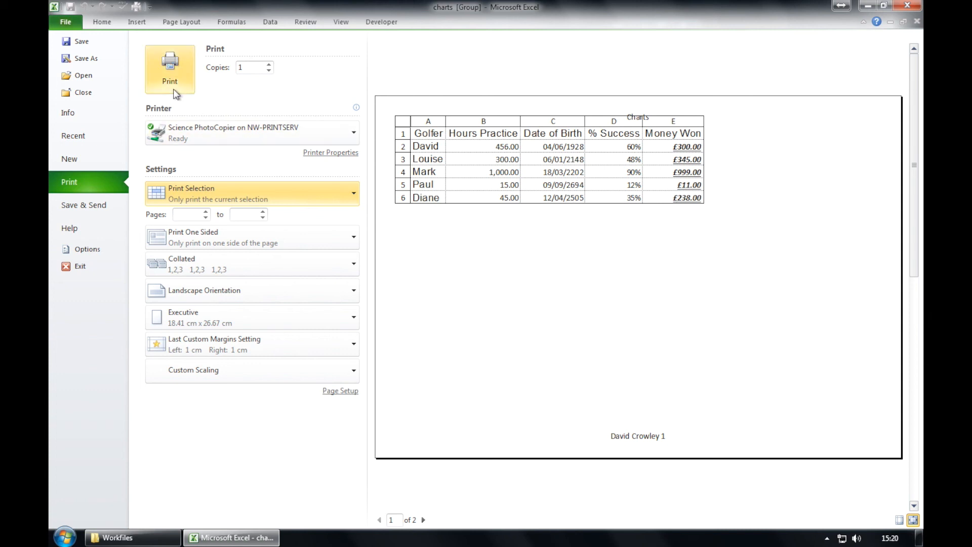
left_click(170, 76)
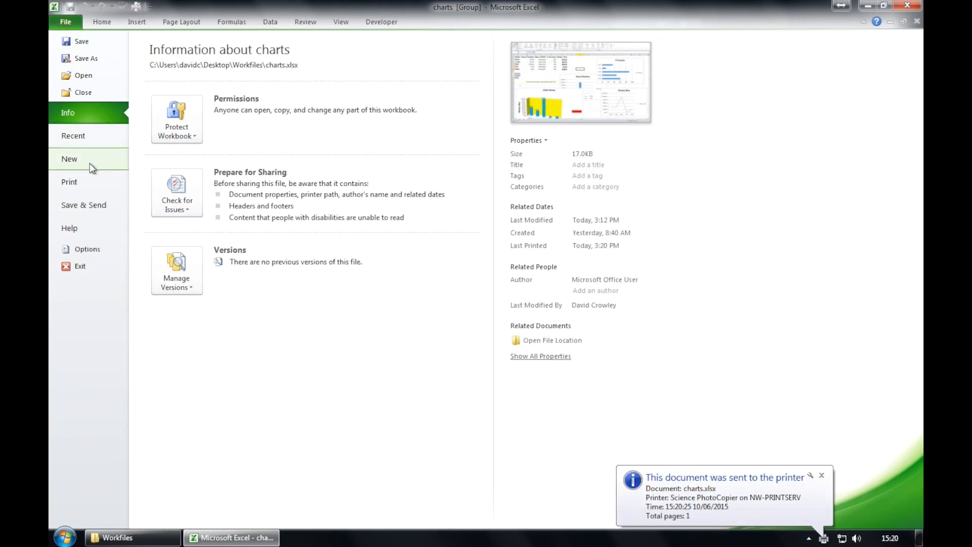
left_click(821, 475)
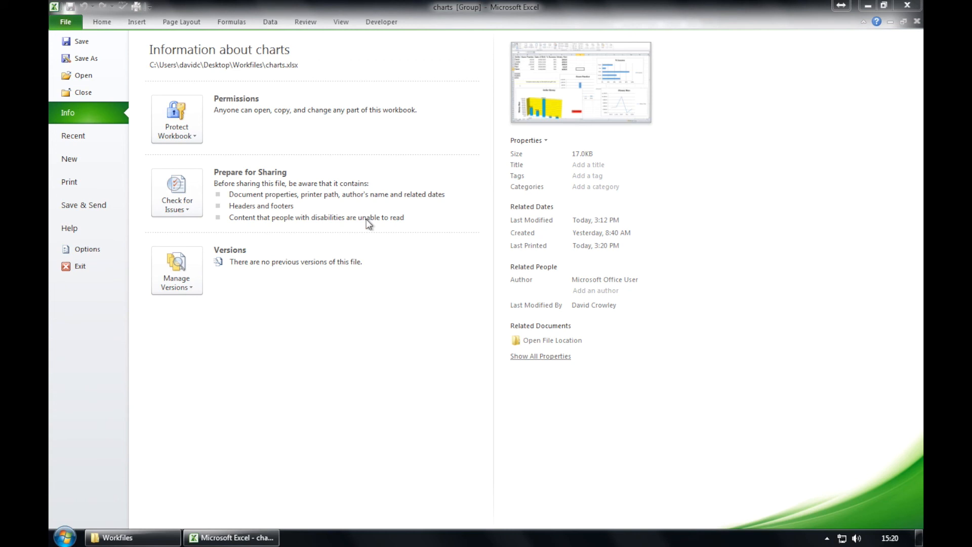
Set up the print job for 2 copies of the active sheets.
left_click(71, 25)
left_click(69, 22)
left_click(85, 174)
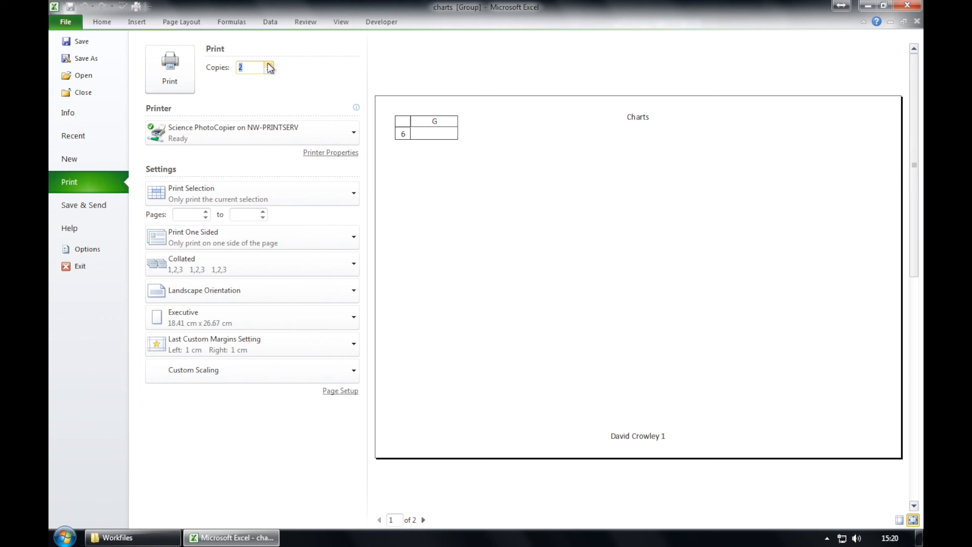
left_click(272, 186)
left_click(276, 212)
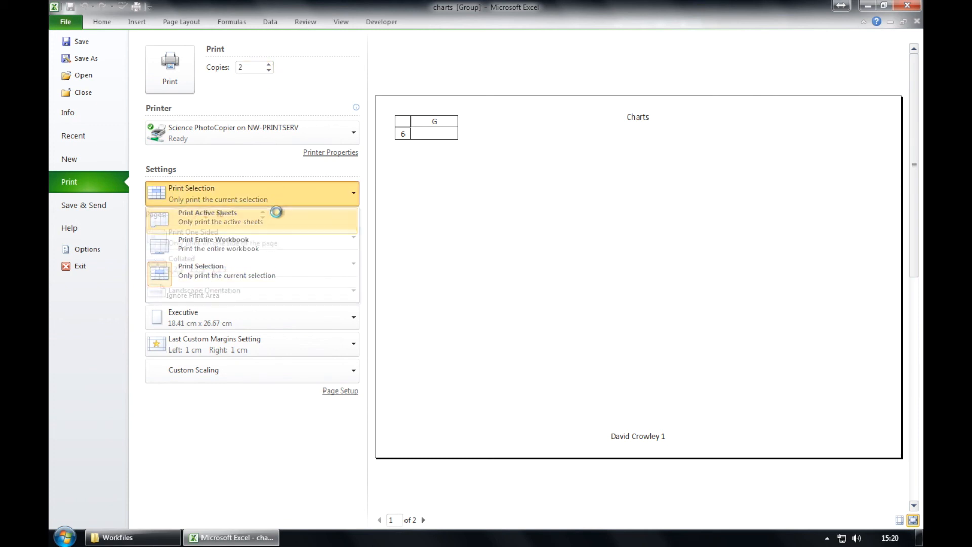